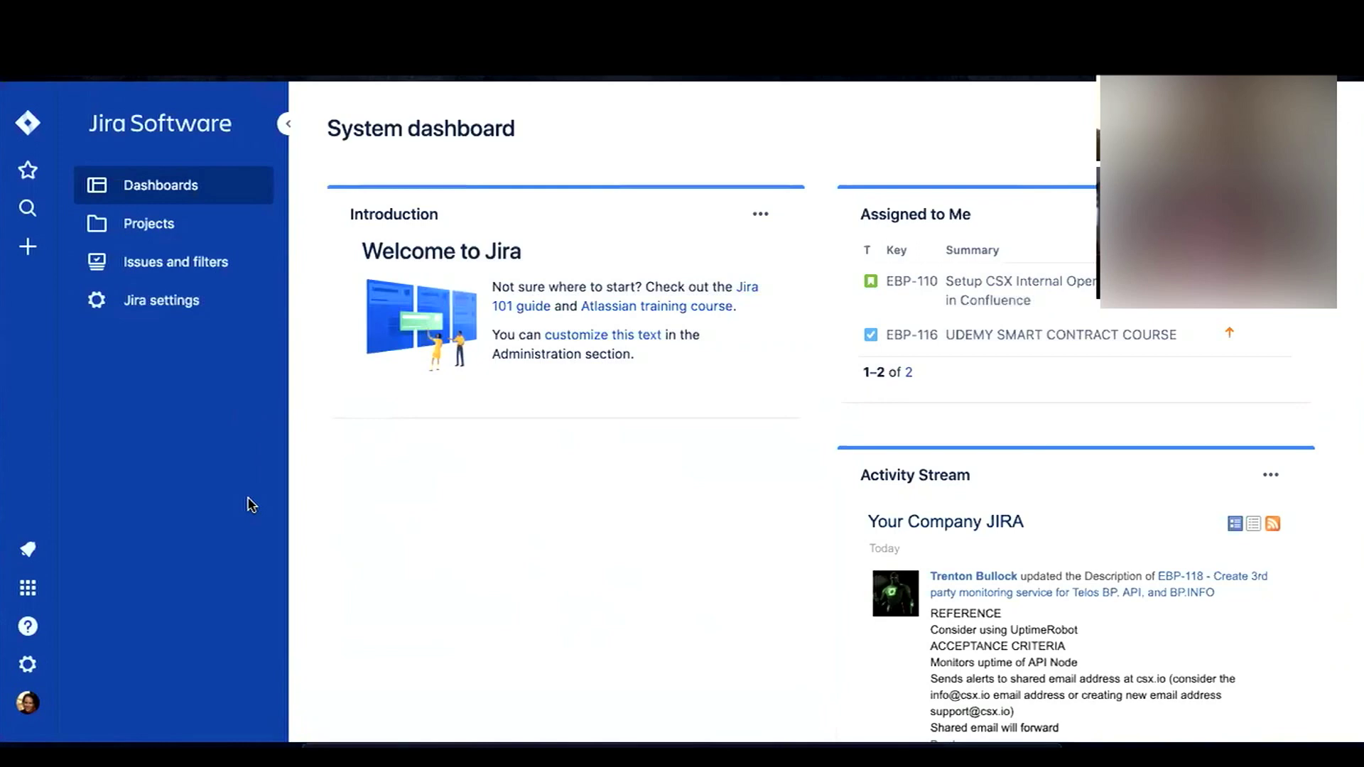
Create a Kanban project named Content Dev with the key CD.
{"action": "left_click", "coordinate": [138, 236]}
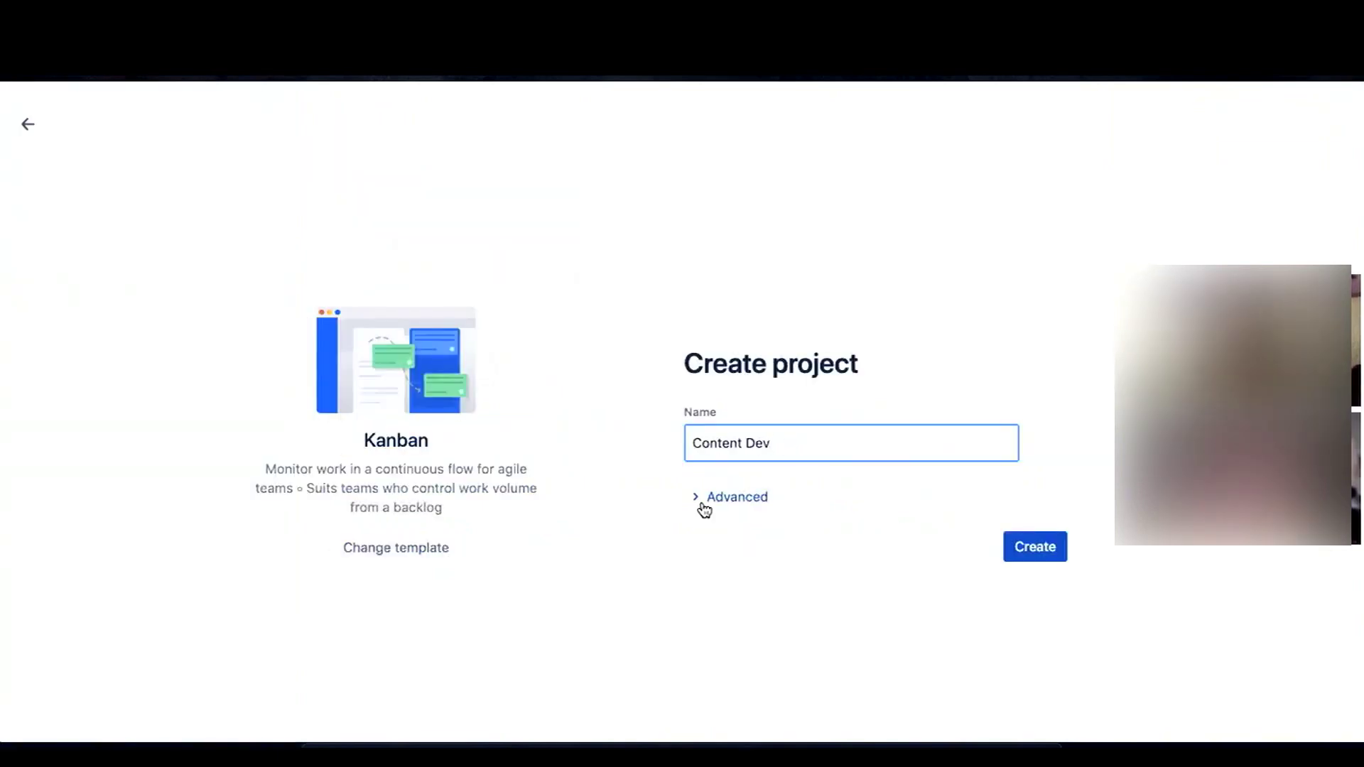
{"action": "left_click", "coordinate": [698, 500]}
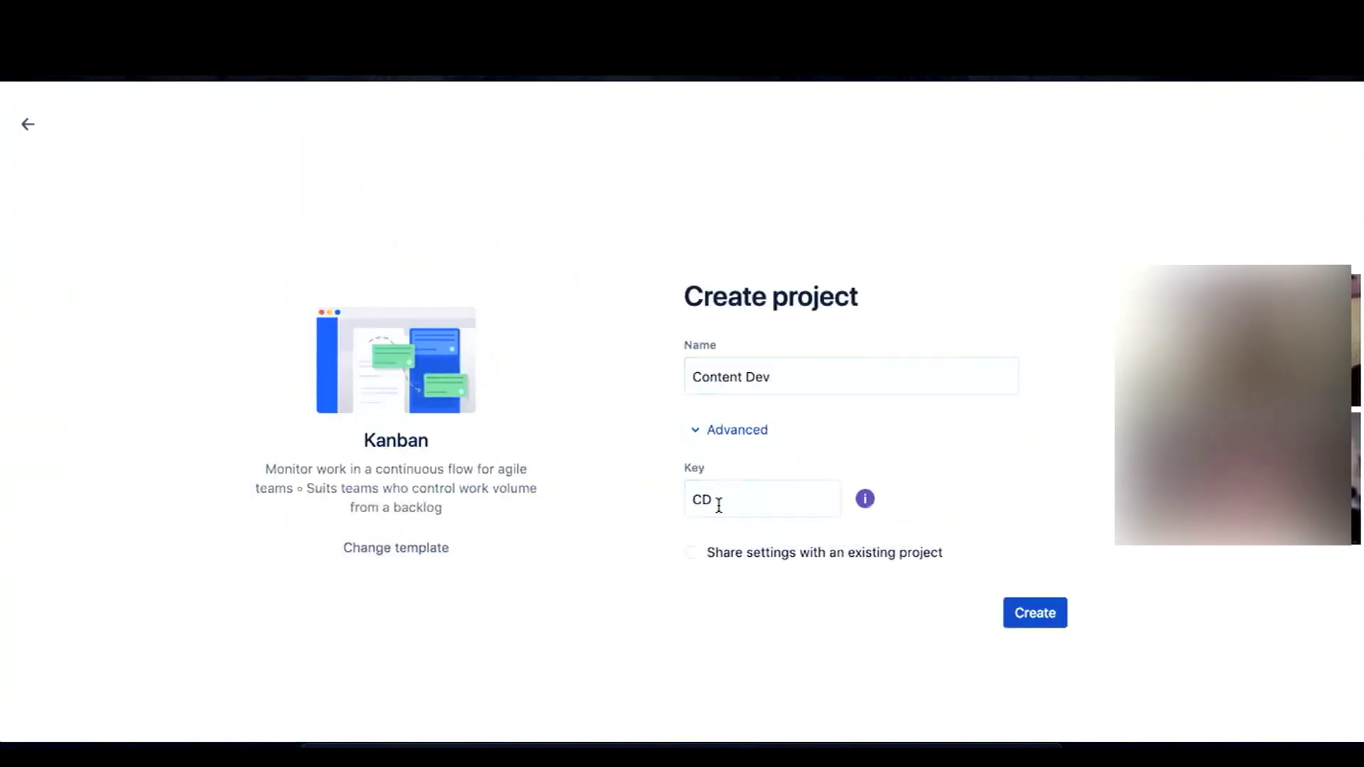
{"action": "left_click", "coordinate": [707, 501]}
{"action": "left_click", "coordinate": [804, 583]}
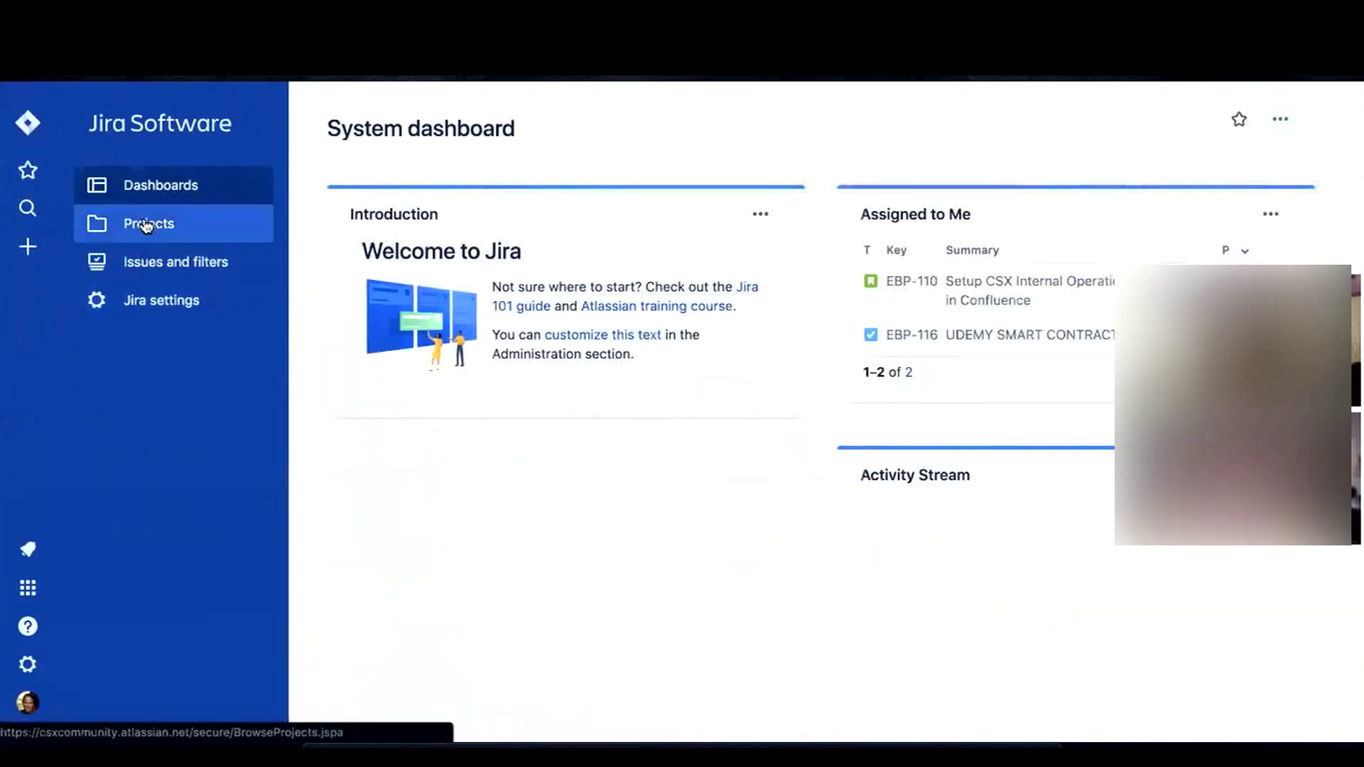
Open the EOS Block Production project from the project list.
{"action": "left_click", "coordinate": [145, 225]}
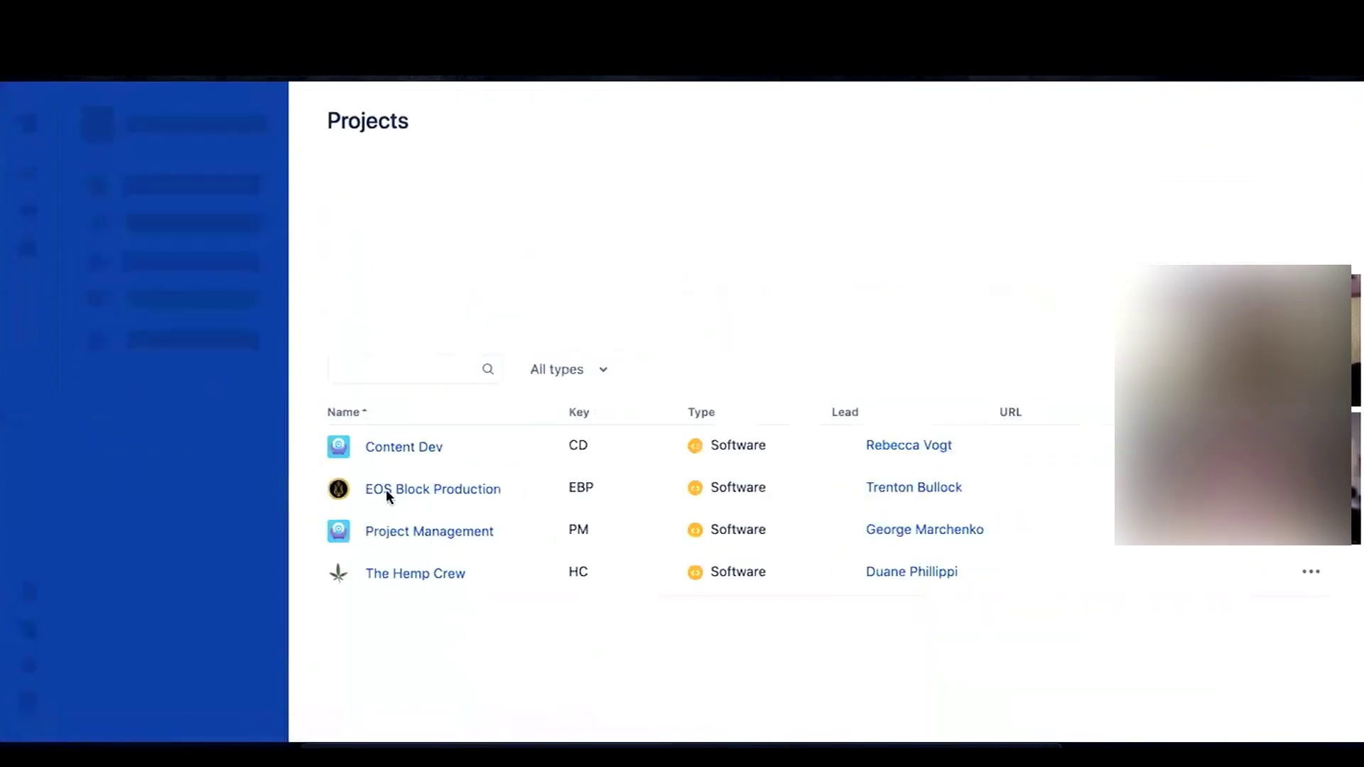
{"action": "left_click", "coordinate": [429, 491]}
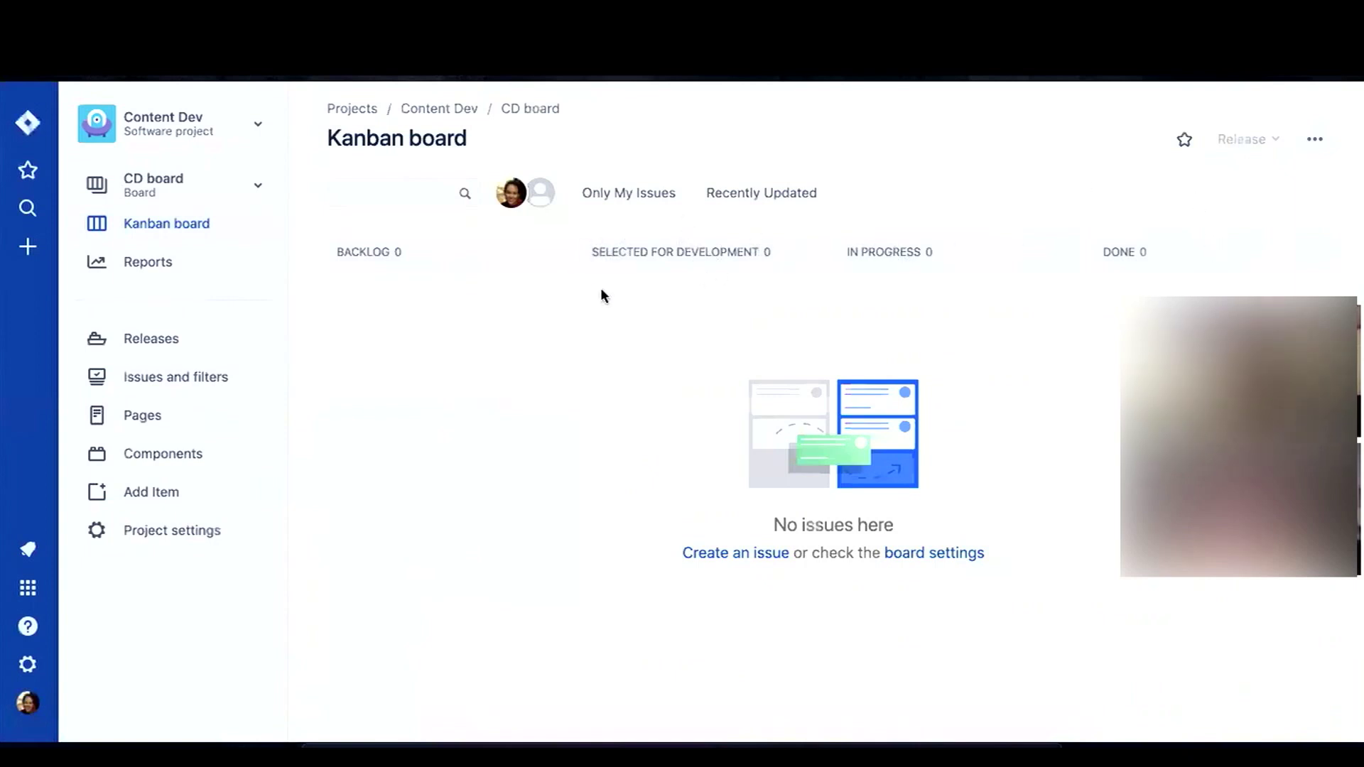
Open the column settings of the Content Dev project's CD board and delete the Selected for Development column.
{"action": "left_click", "coordinate": [1314, 142]}
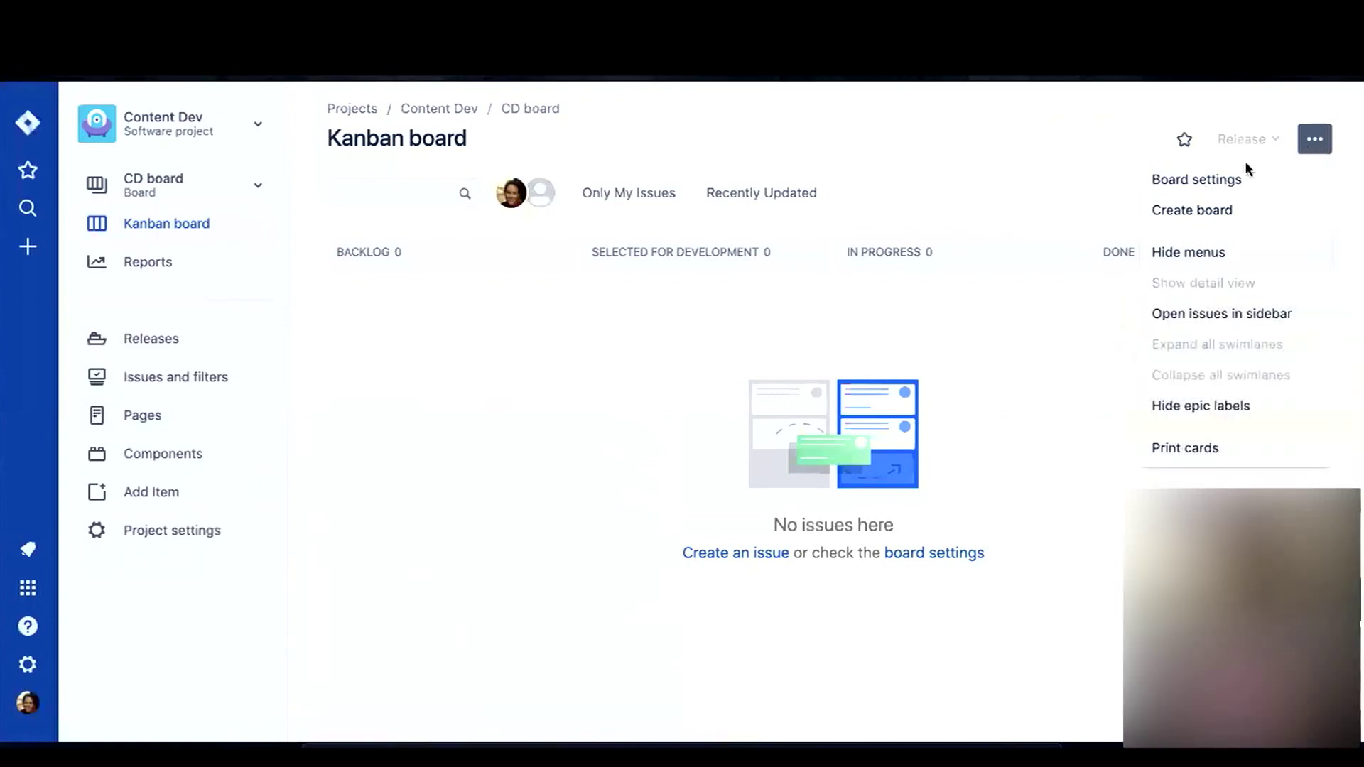
{"action": "left_click", "coordinate": [1196, 181]}
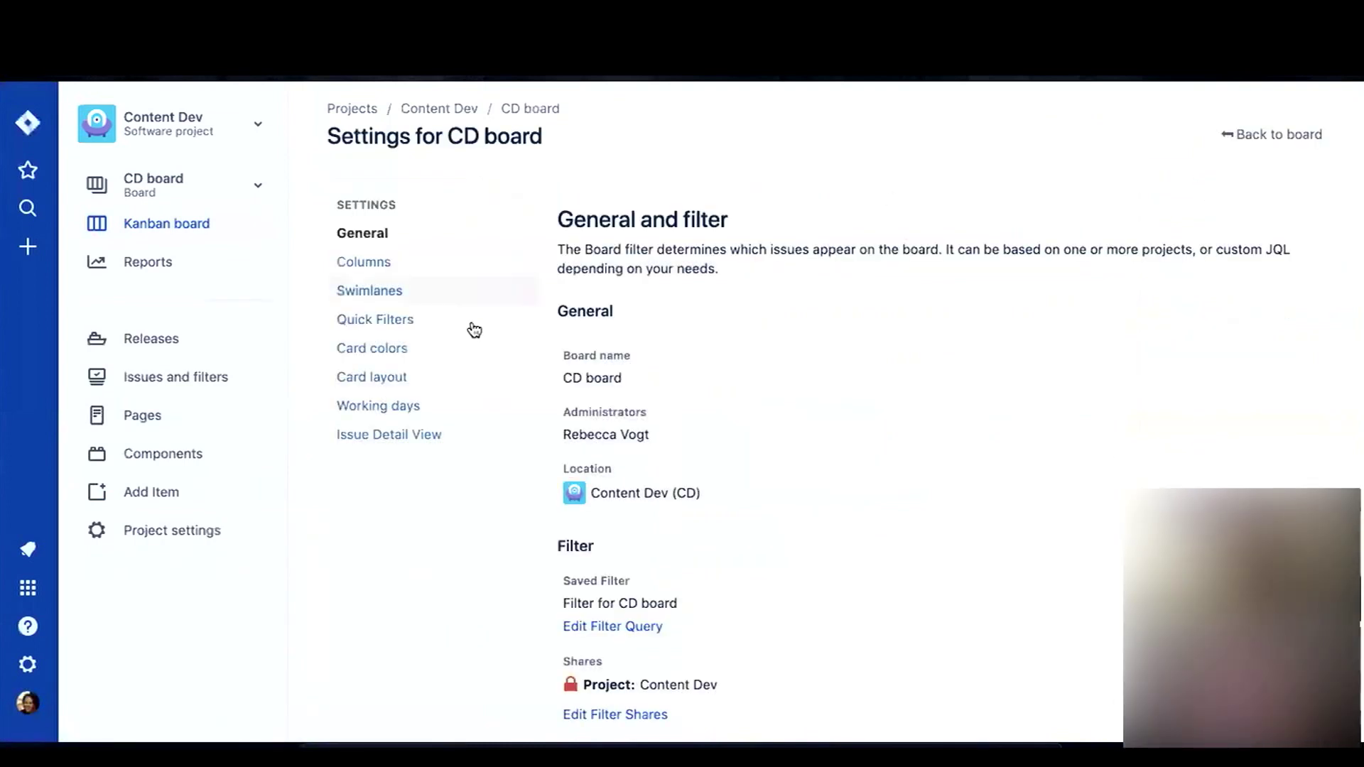
{"action": "left_click", "coordinate": [396, 301]}
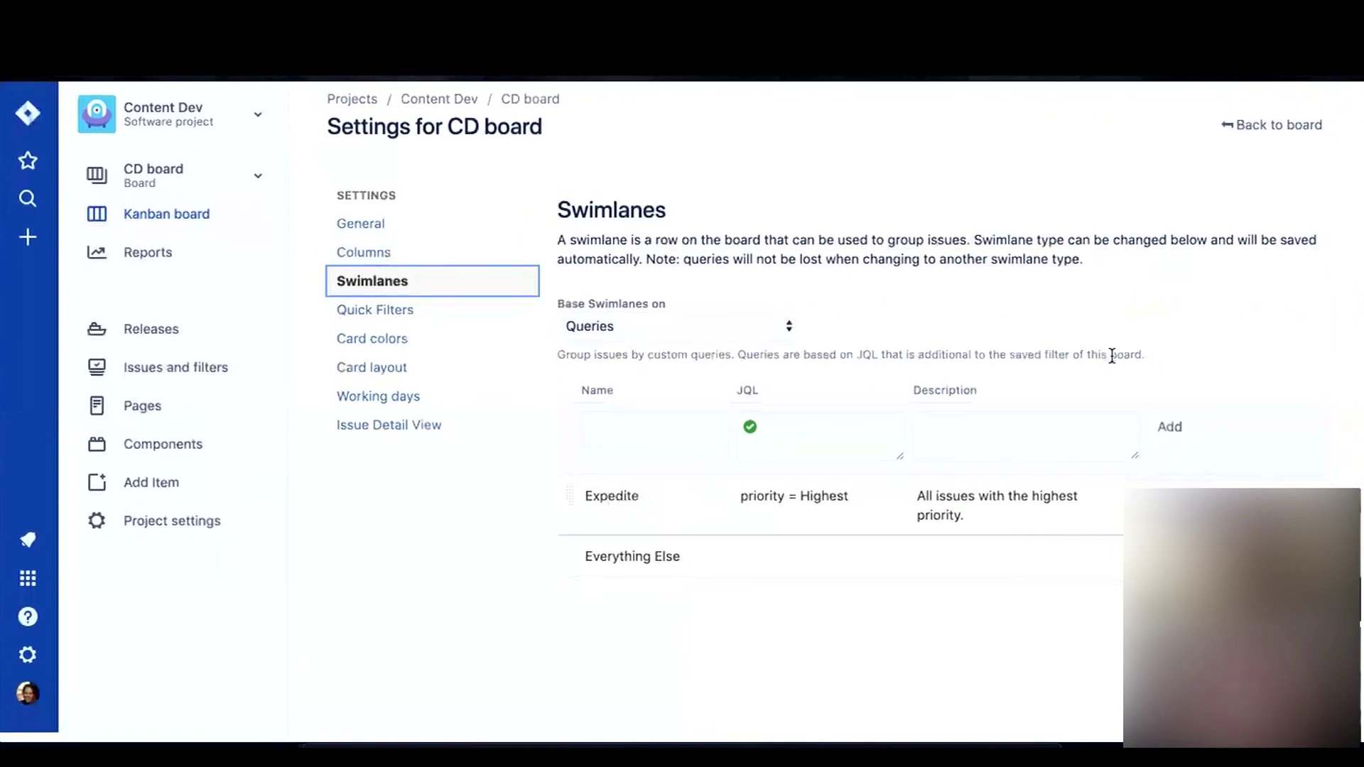
{"action": "left_click", "coordinate": [364, 254]}
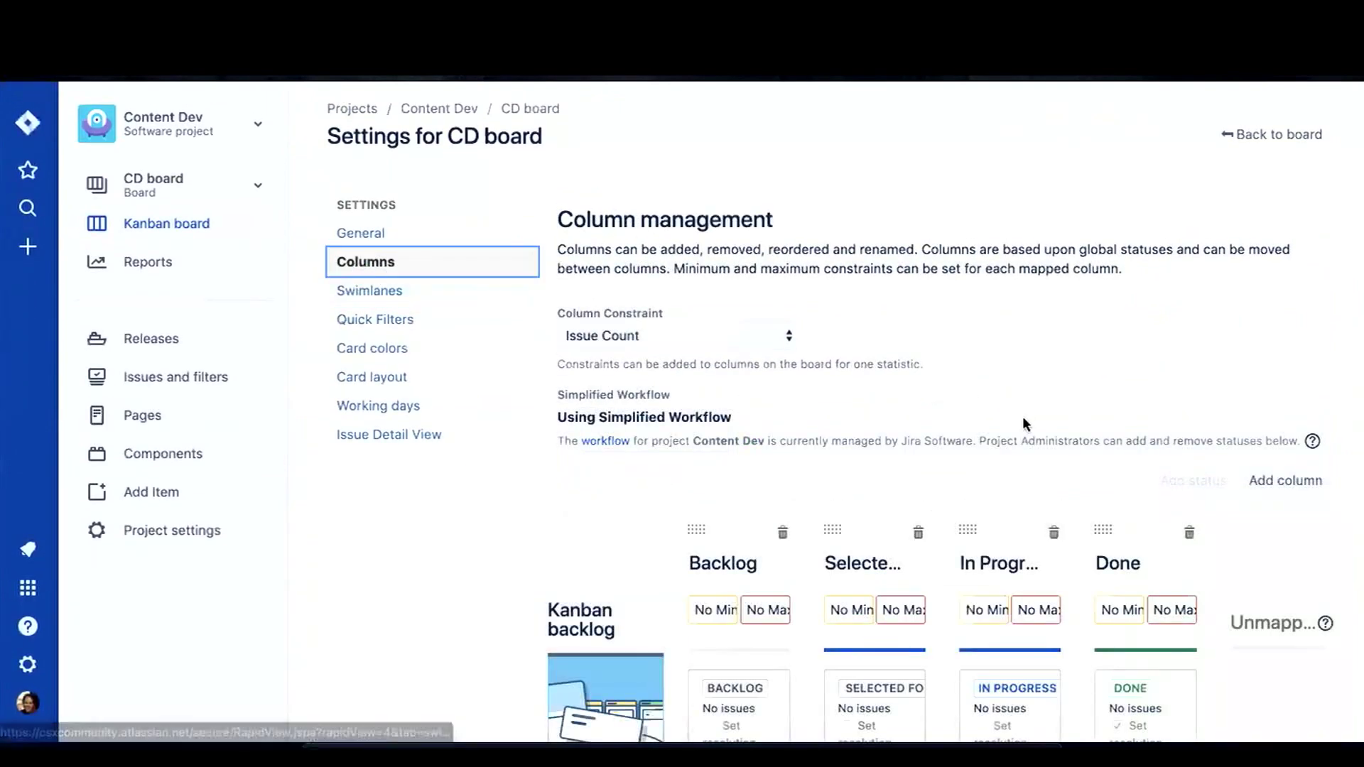
{"action": "scroll", "coordinate": [1041, 380], "scroll_direction": "down", "scroll_amount": 2}
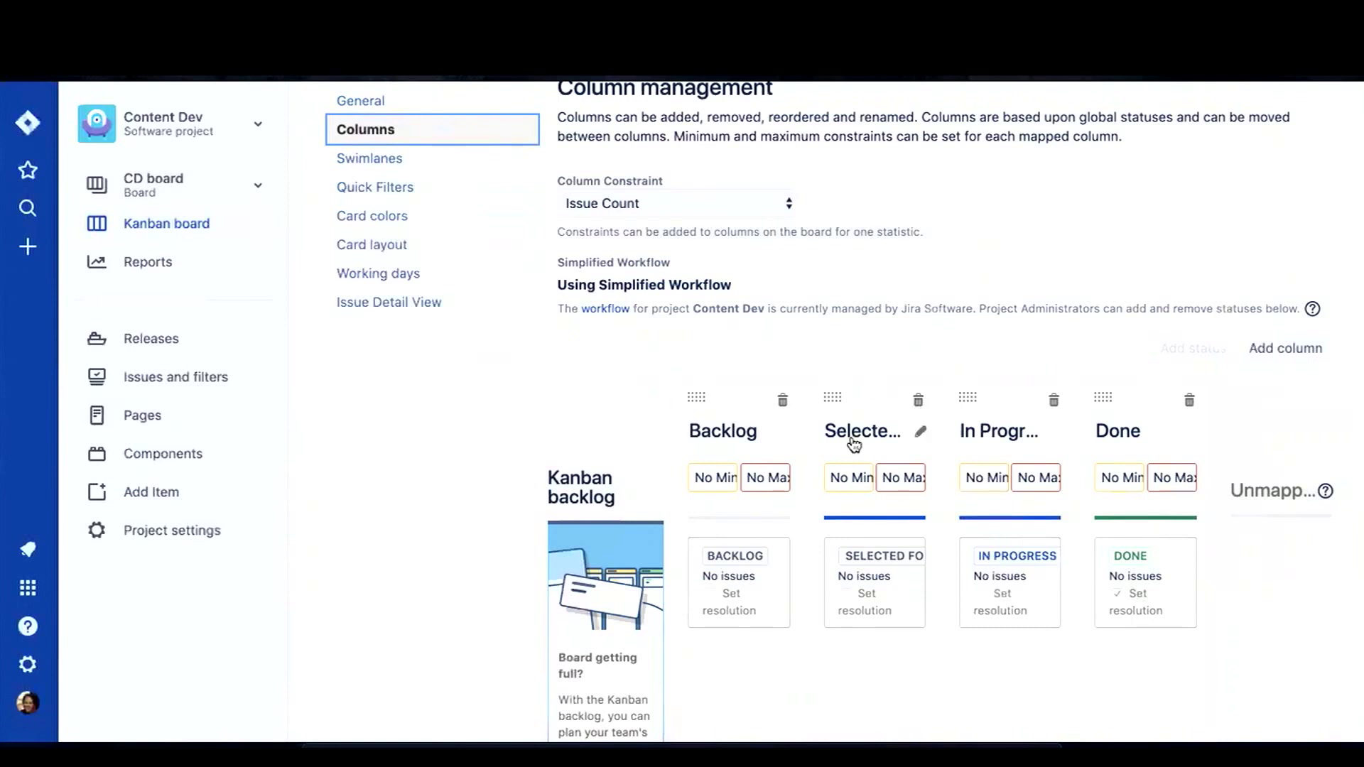
{"action": "left_click", "coordinate": [918, 402]}
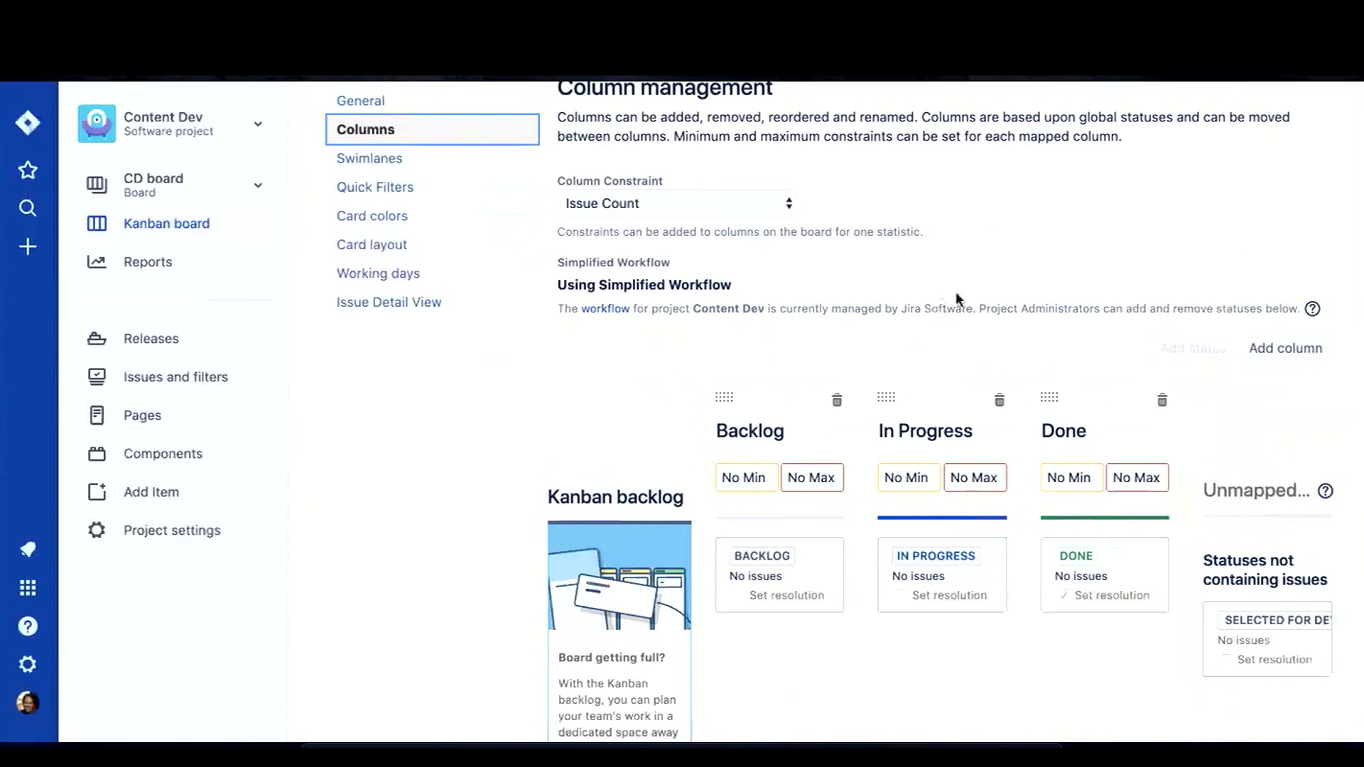
{"action": "scroll", "coordinate": [1009, 284], "scroll_direction": "down", "scroll_amount": 3}
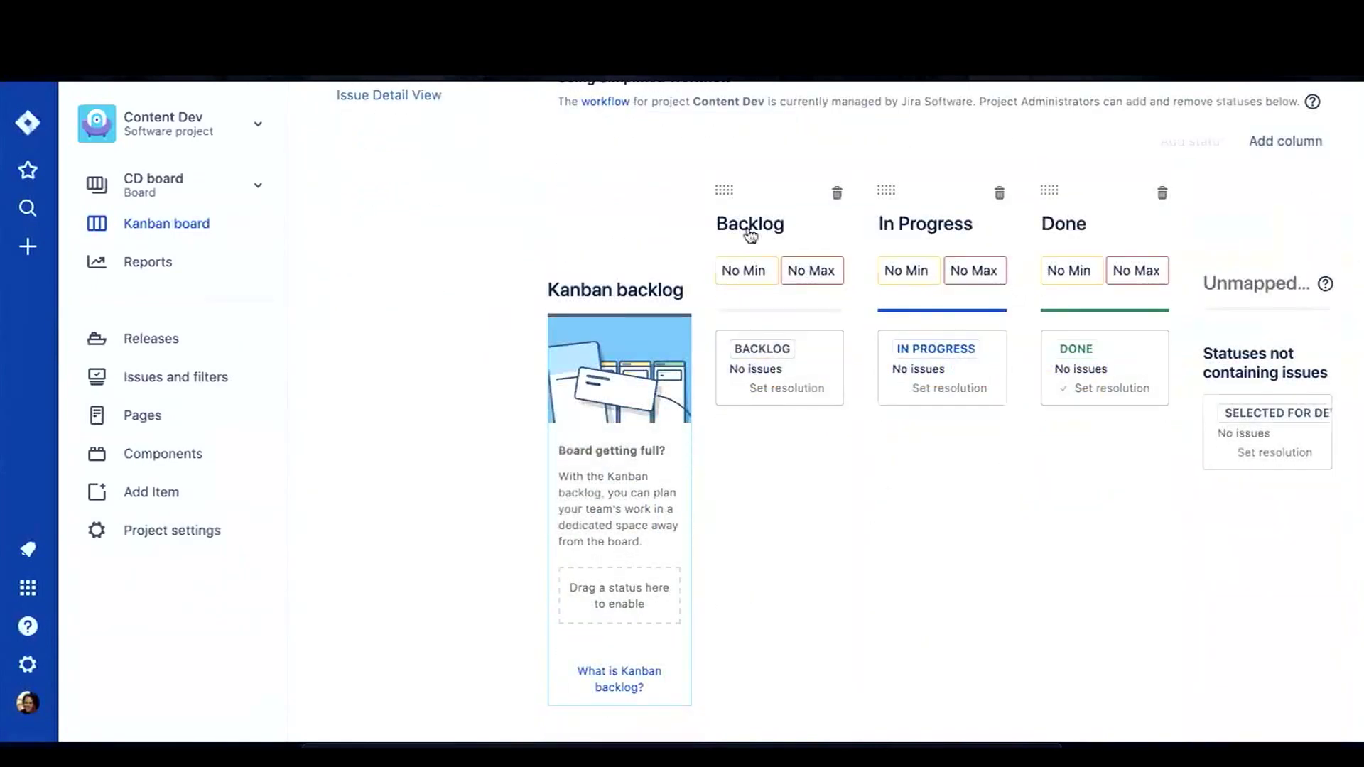
{"action": "mouse_move", "coordinate": [759, 226]}
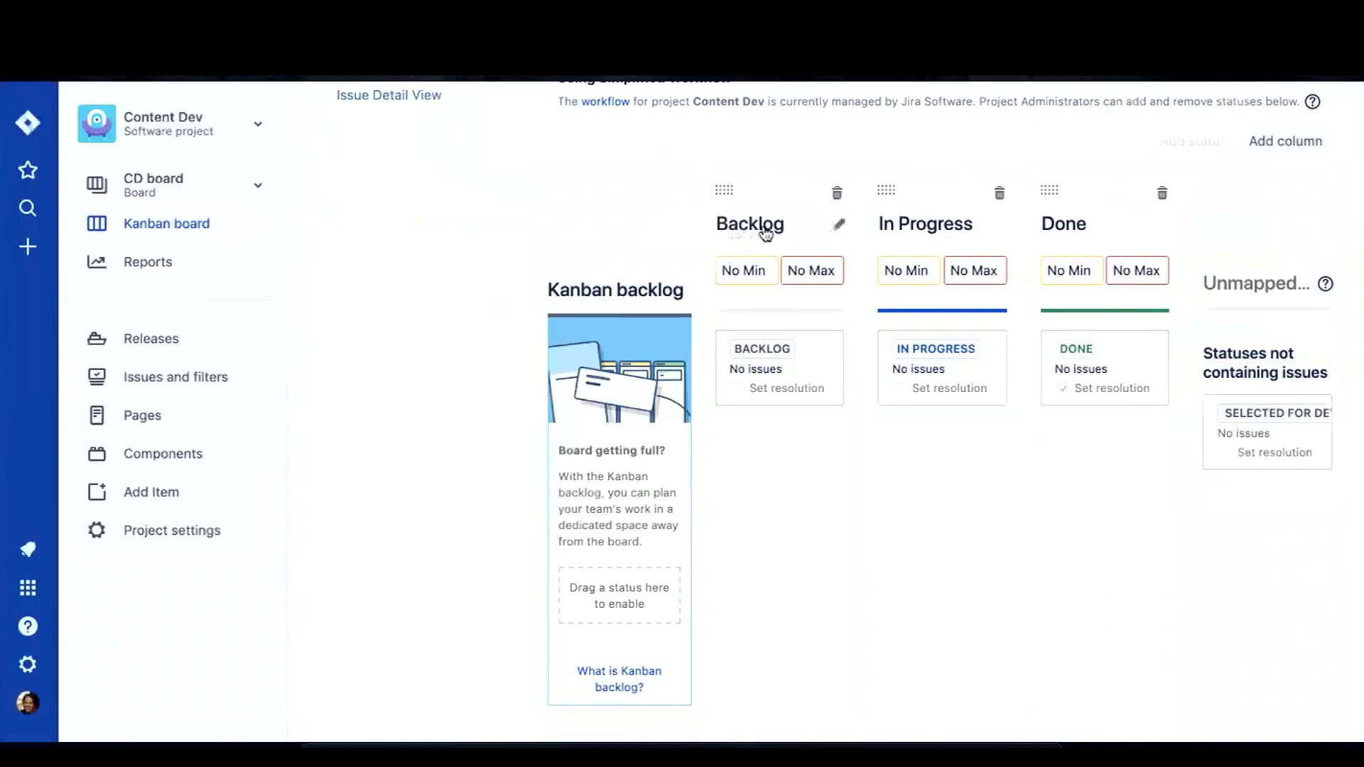
{"action": "left_click", "coordinate": [838, 227]}
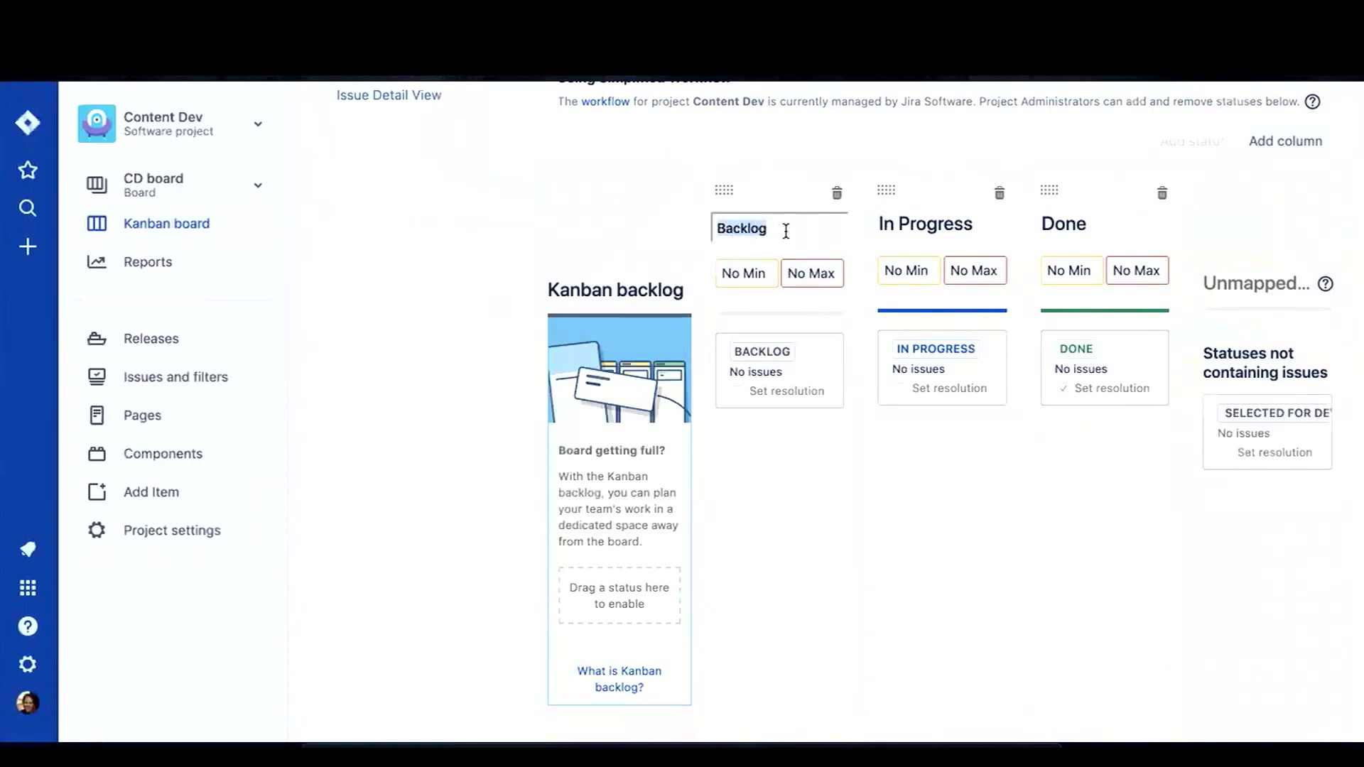
{"action": "left_click", "coordinate": [799, 557]}
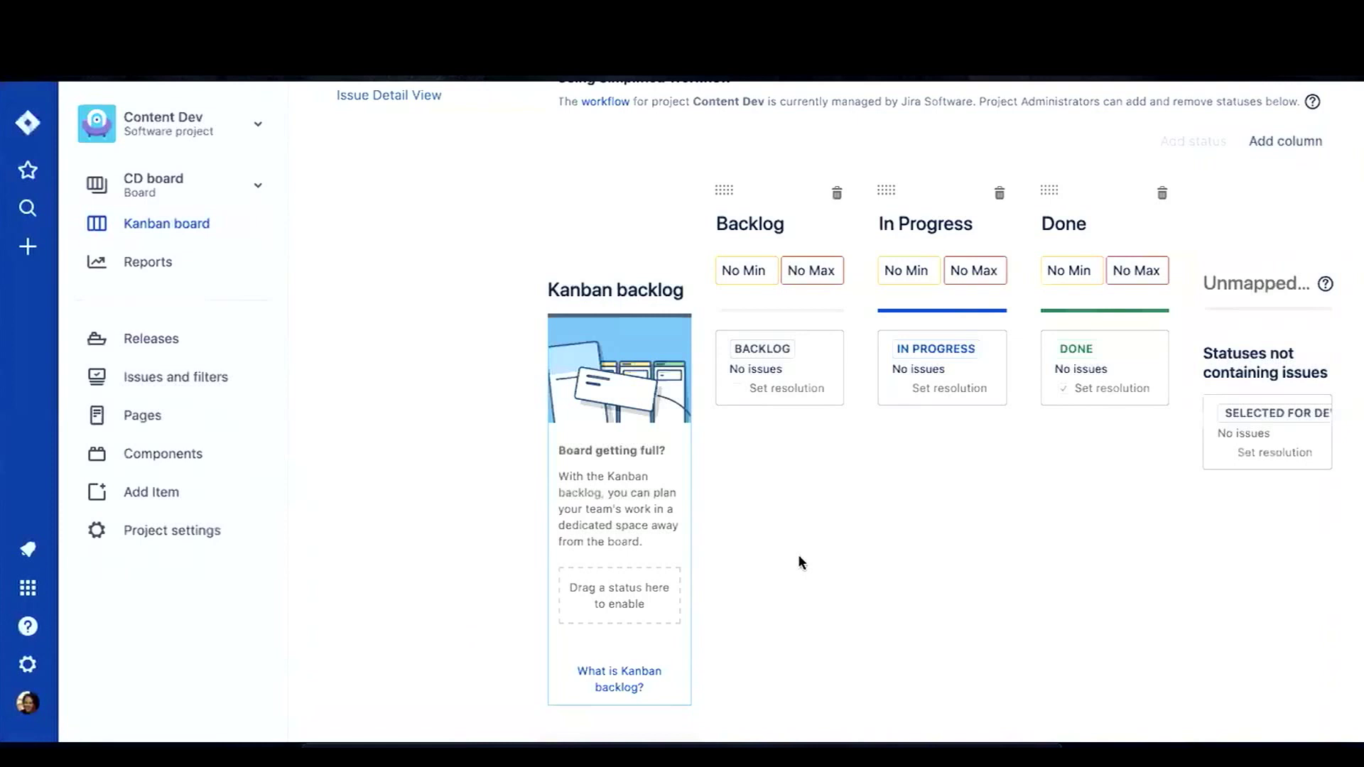
{"action": "scroll", "coordinate": [1036, 510], "scroll_direction": "down", "scroll_amount": 1}
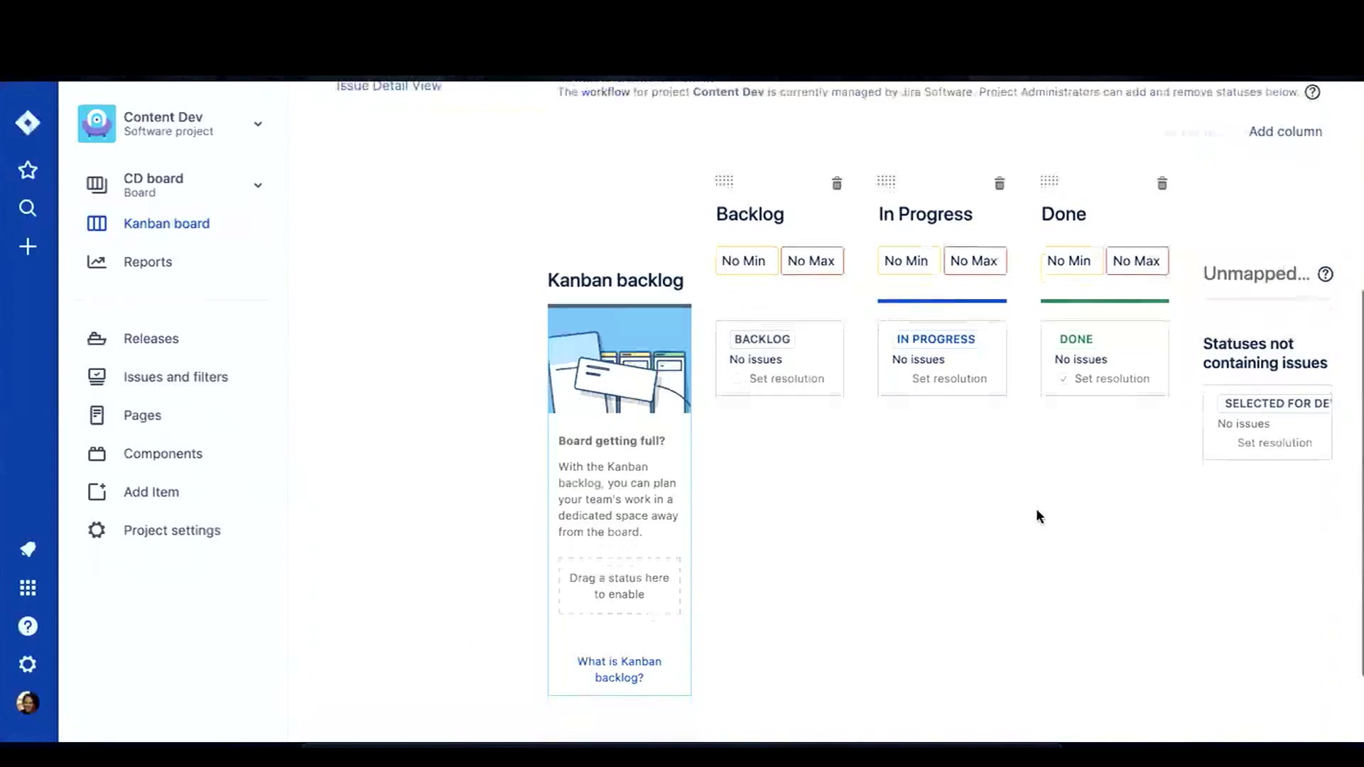
{"action": "scroll", "coordinate": [1036, 509], "scroll_direction": "up", "scroll_amount": 1}
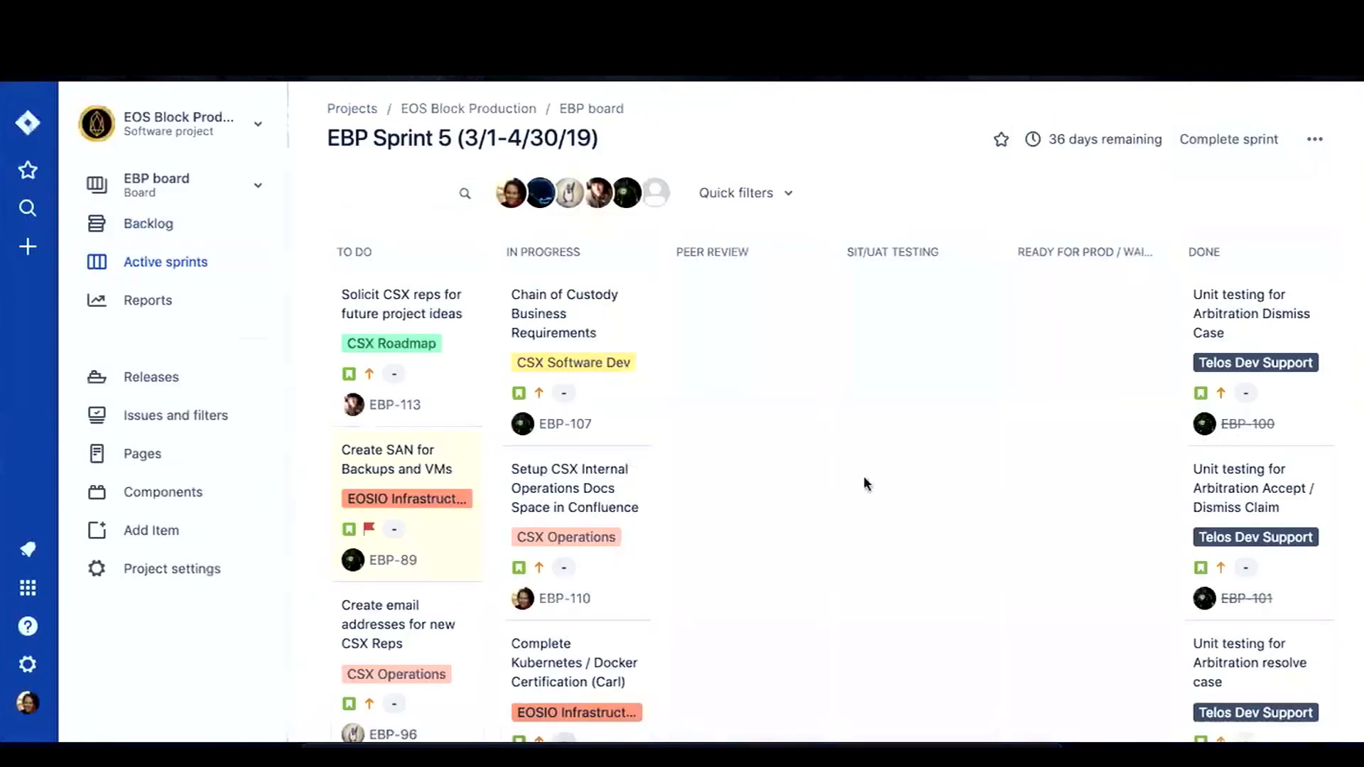
Examine how issues progress through the columns of the EBP Sprint 5 board from In Progress to Done.
{"action": "scroll", "coordinate": [869, 522], "scroll_direction": "down", "scroll_amount": 2}
{"action": "scroll", "coordinate": [869, 523], "scroll_direction": "up", "scroll_amount": 2}
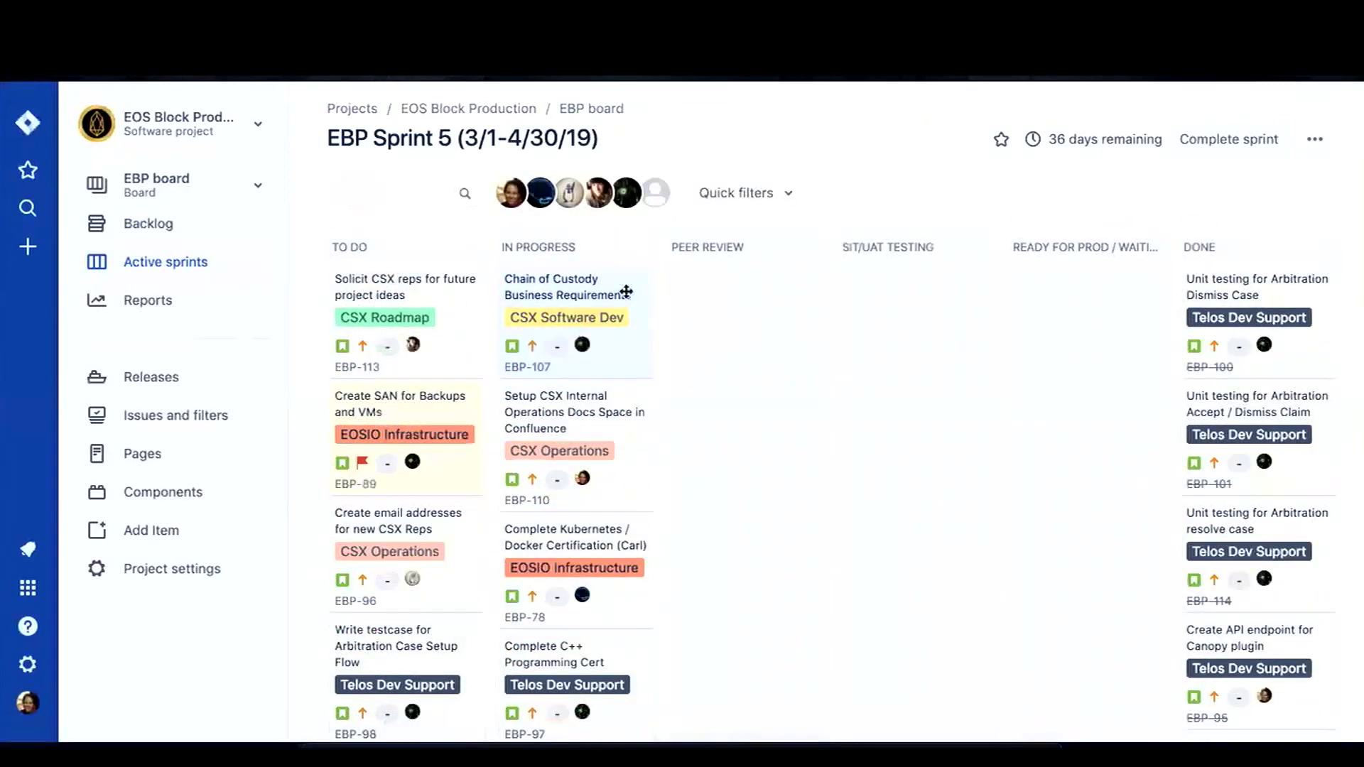
{"action": "left_click_drag", "start_coordinate": [608, 289], "coordinate": [1279, 316]}
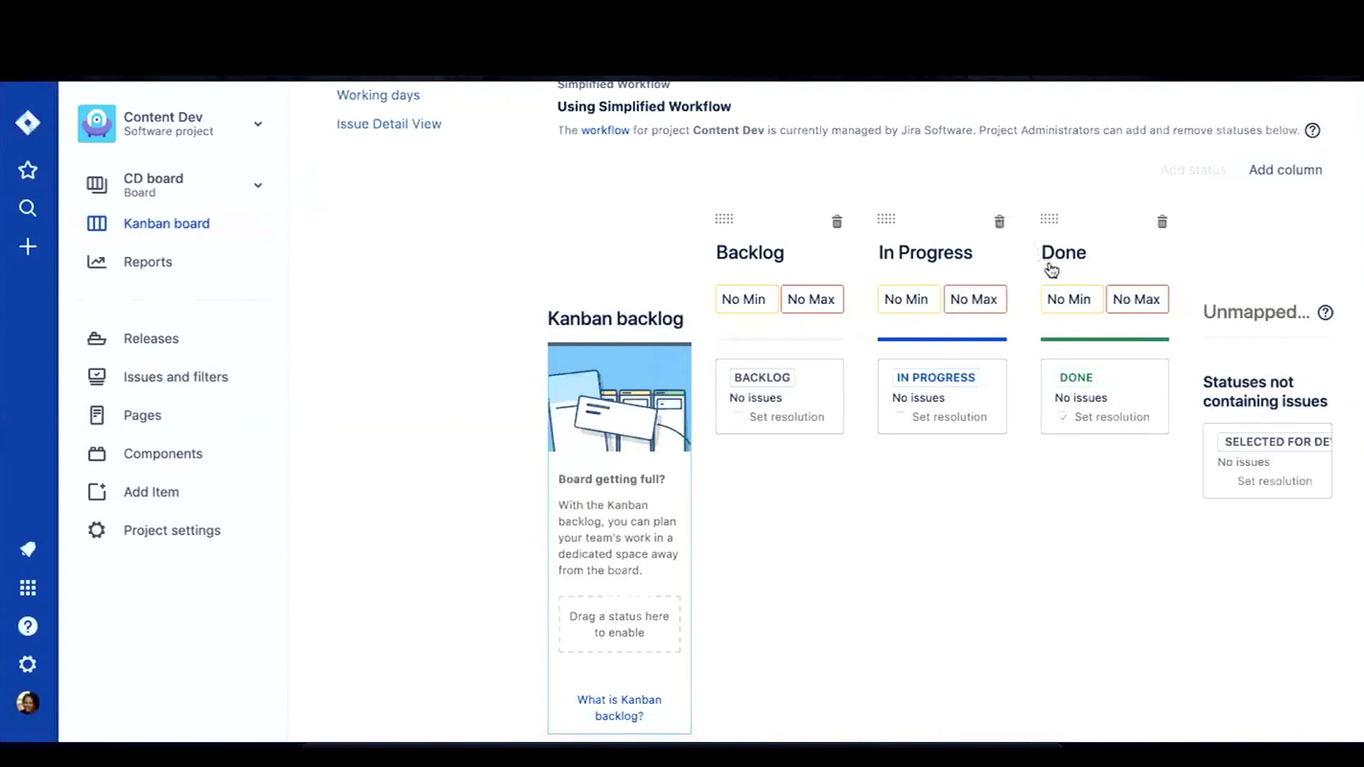
Add a column named Sign-Off to the CD board between In Progress and Done.
{"action": "left_click", "coordinate": [1265, 169]}
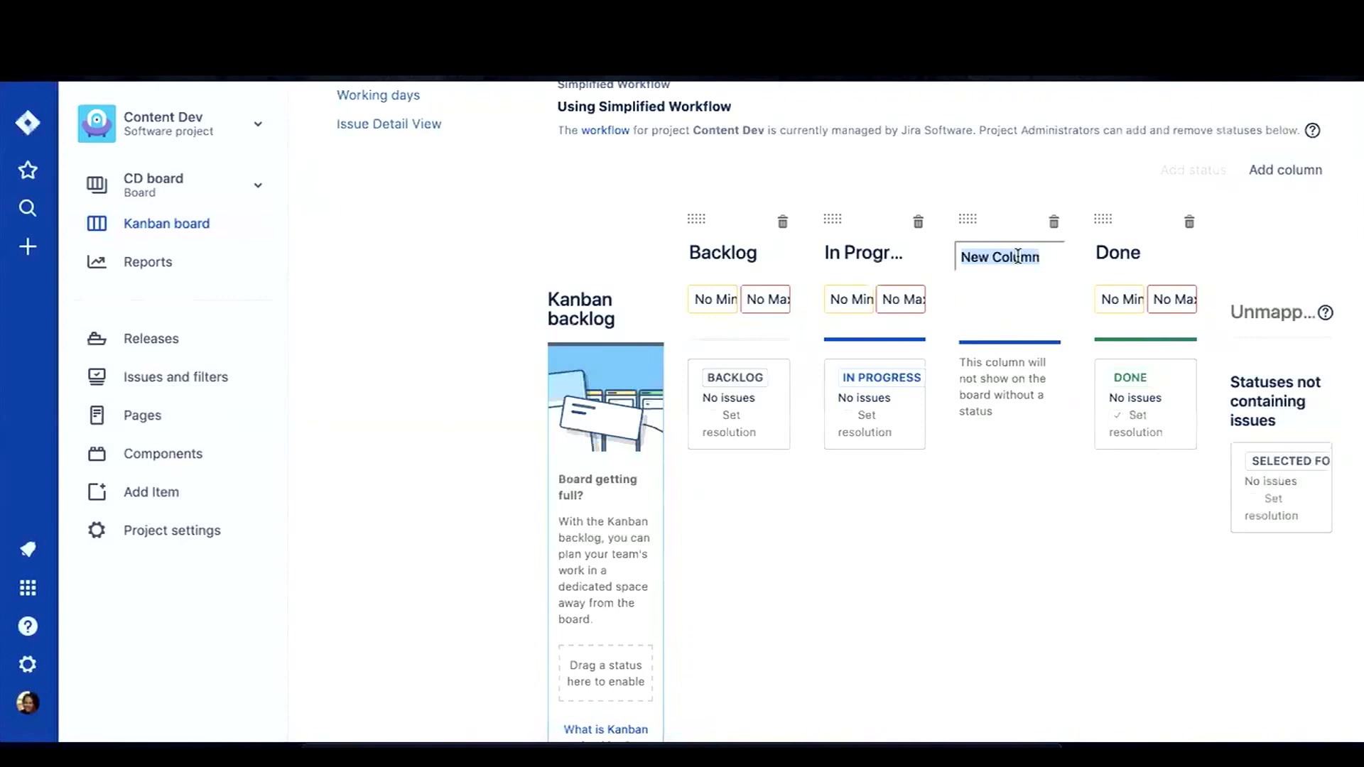
{"action": "type", "text": "Sign-Off"}
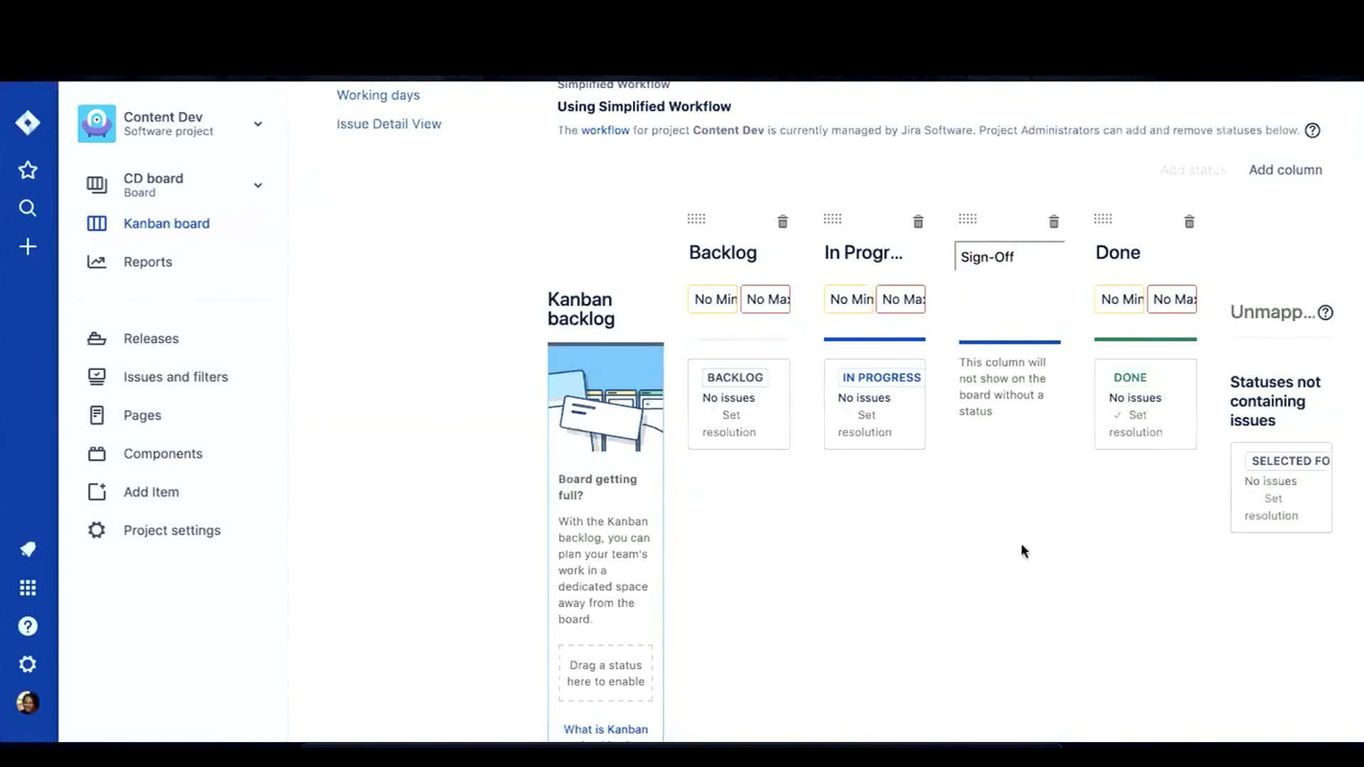
{"action": "left_click", "coordinate": [995, 483]}
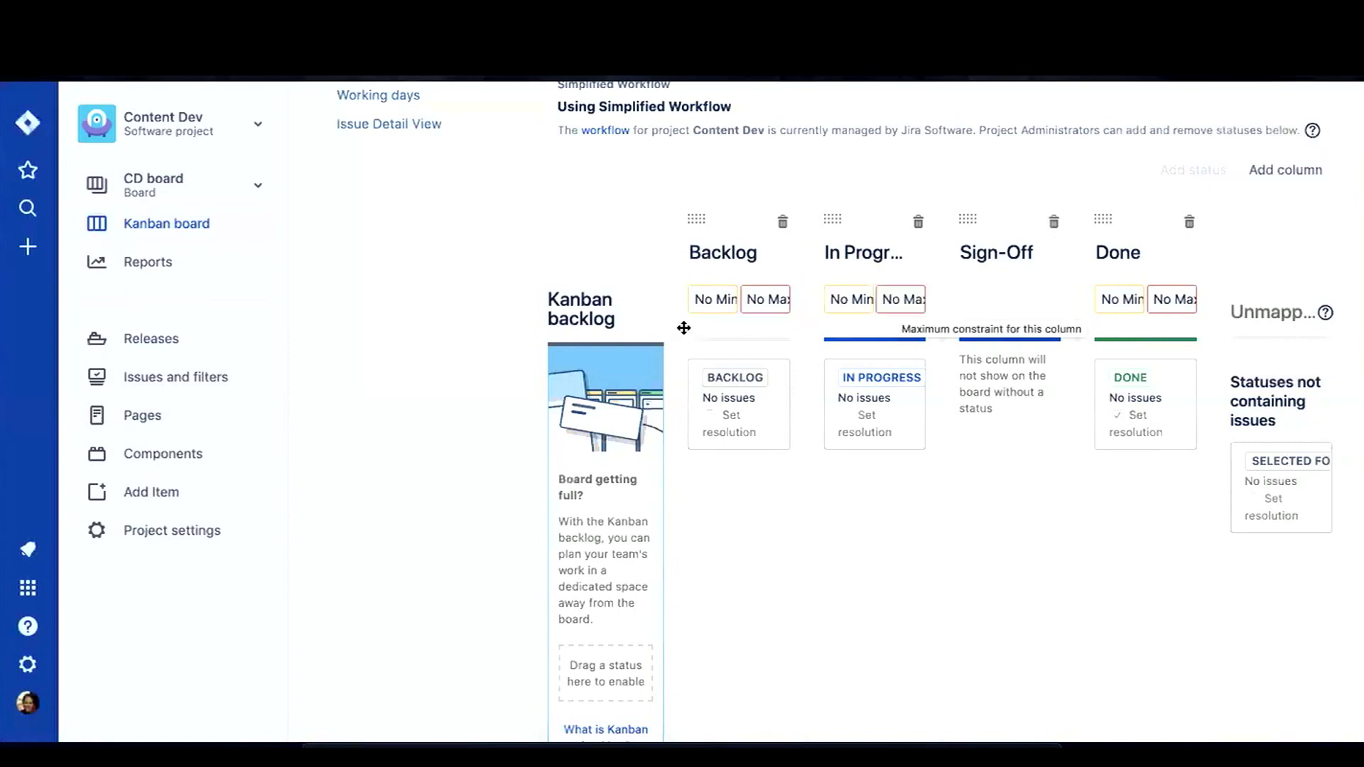
Consult the Working with workflows documentation and try to map the Selected for Development status to the Sign-Off column.
{"action": "mouse_move", "coordinate": [779, 408]}
{"action": "left_mouse_down"}
{"action": "mouse_move", "coordinate": [746, 396]}
{"action": "mouse_move", "coordinate": [758, 460]}
{"action": "mouse_move", "coordinate": [875, 548]}
{"action": "mouse_move", "coordinate": [767, 468]}
{"action": "mouse_move", "coordinate": [765, 408]}
{"action": "left_mouse_up"}
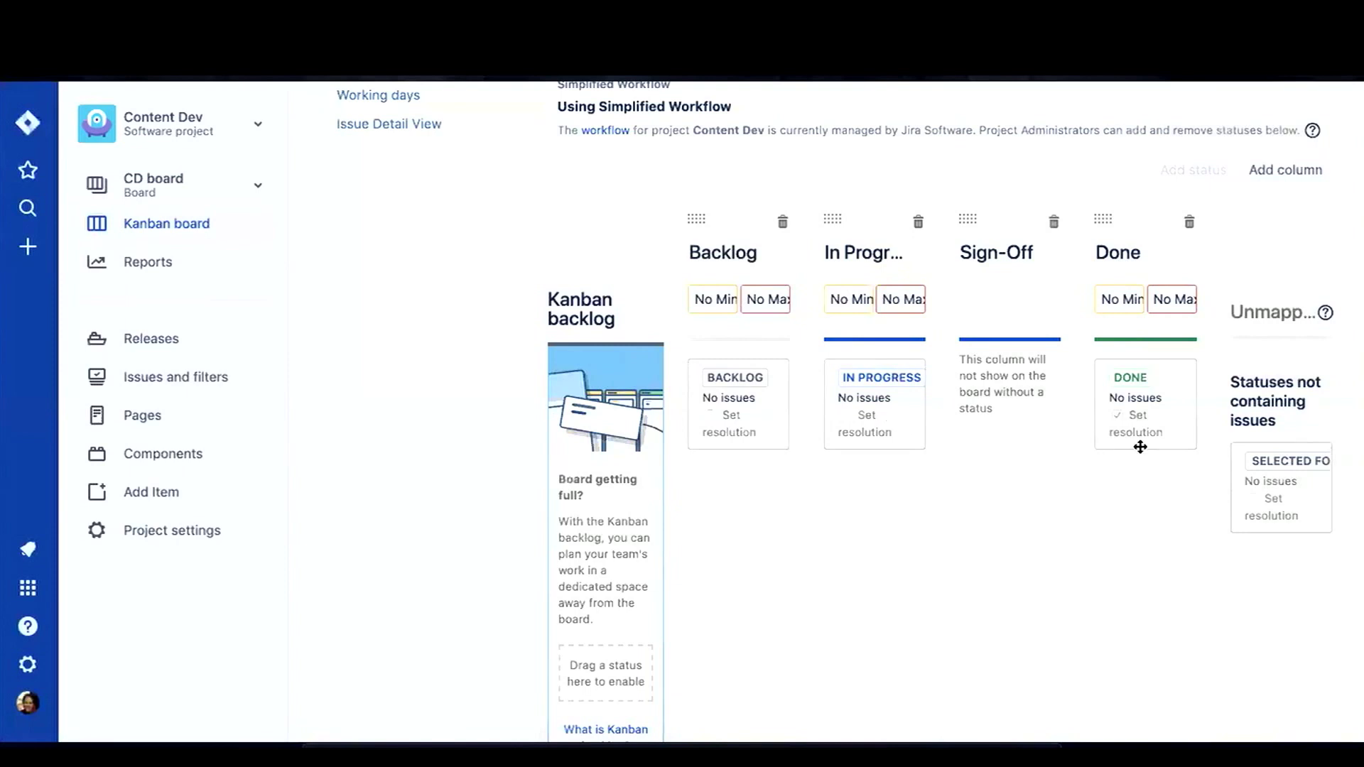
{"action": "triple_click", "coordinate": [995, 377]}
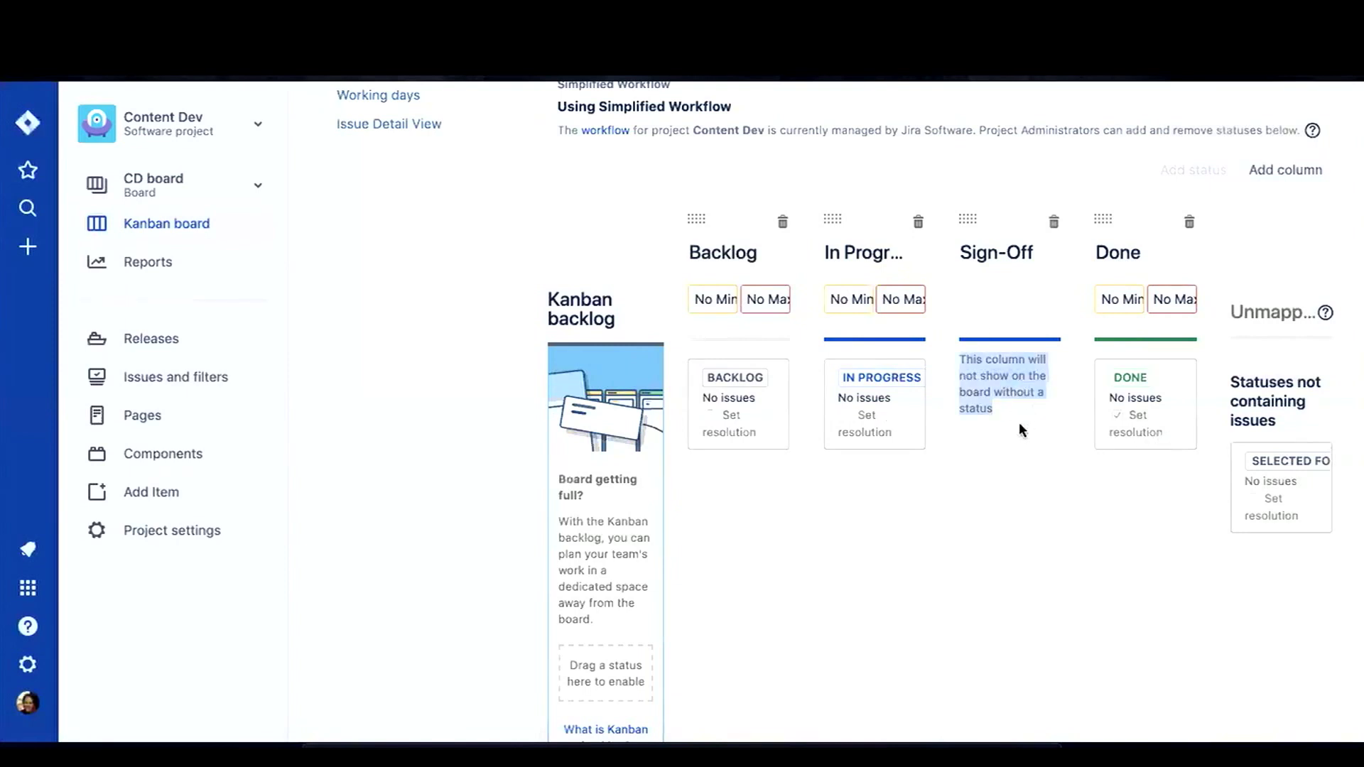
{"action": "left_click_drag", "start_coordinate": [912, 374], "coordinate": [912, 373]}
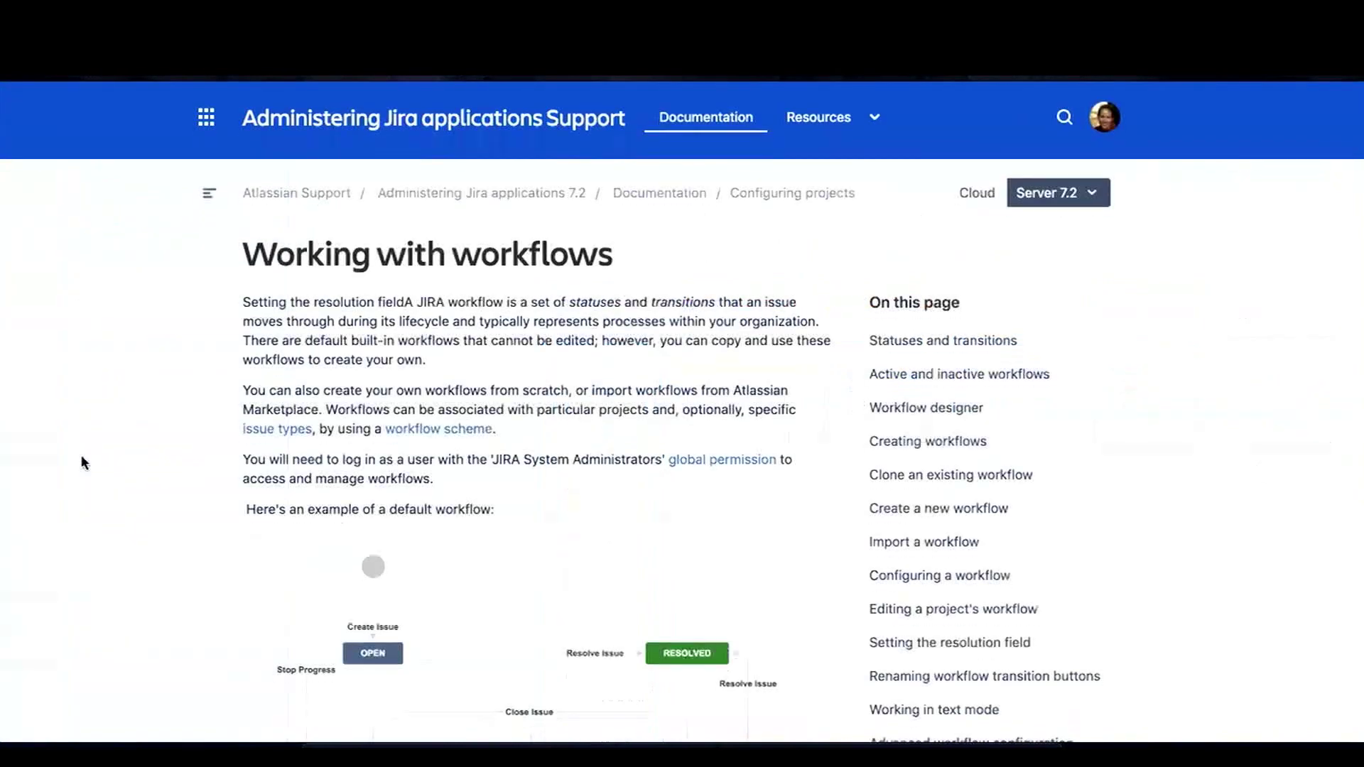
{"action": "scroll", "coordinate": [82, 458], "scroll_direction": "down", "scroll_amount": 1}
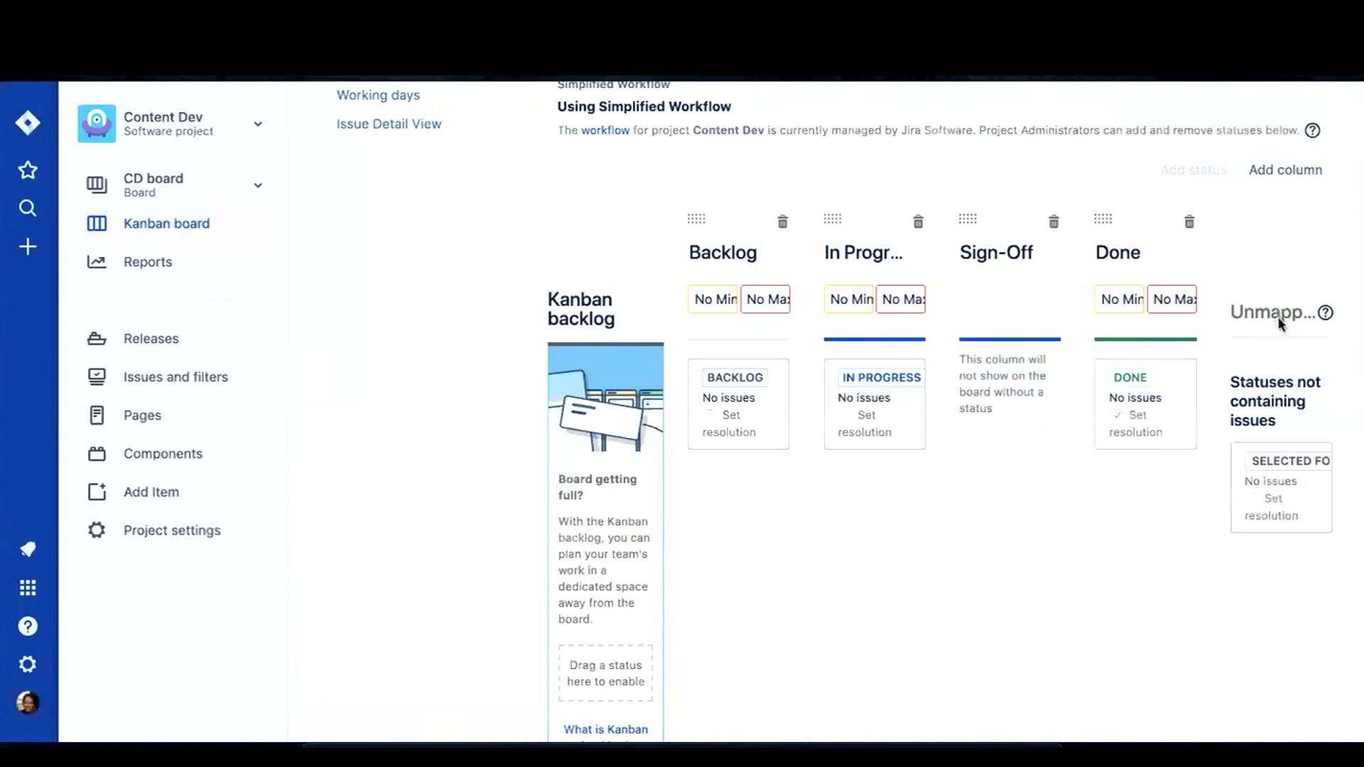
{"action": "left_click_drag", "start_coordinate": [1310, 504], "coordinate": [1022, 436]}
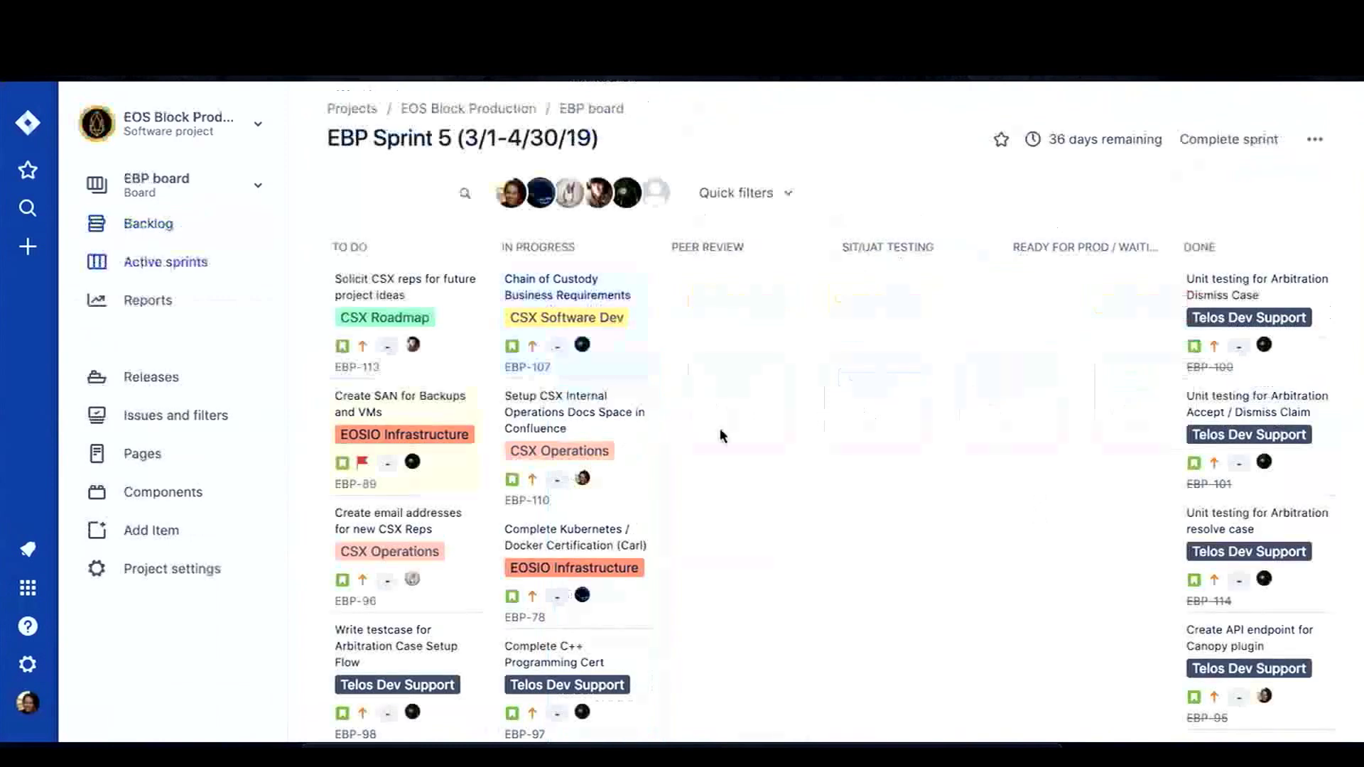
View the available status transitions of the Chain of Custody Business Requirements issue on the EBP sprint board.
{"action": "left_click", "coordinate": [626, 289]}
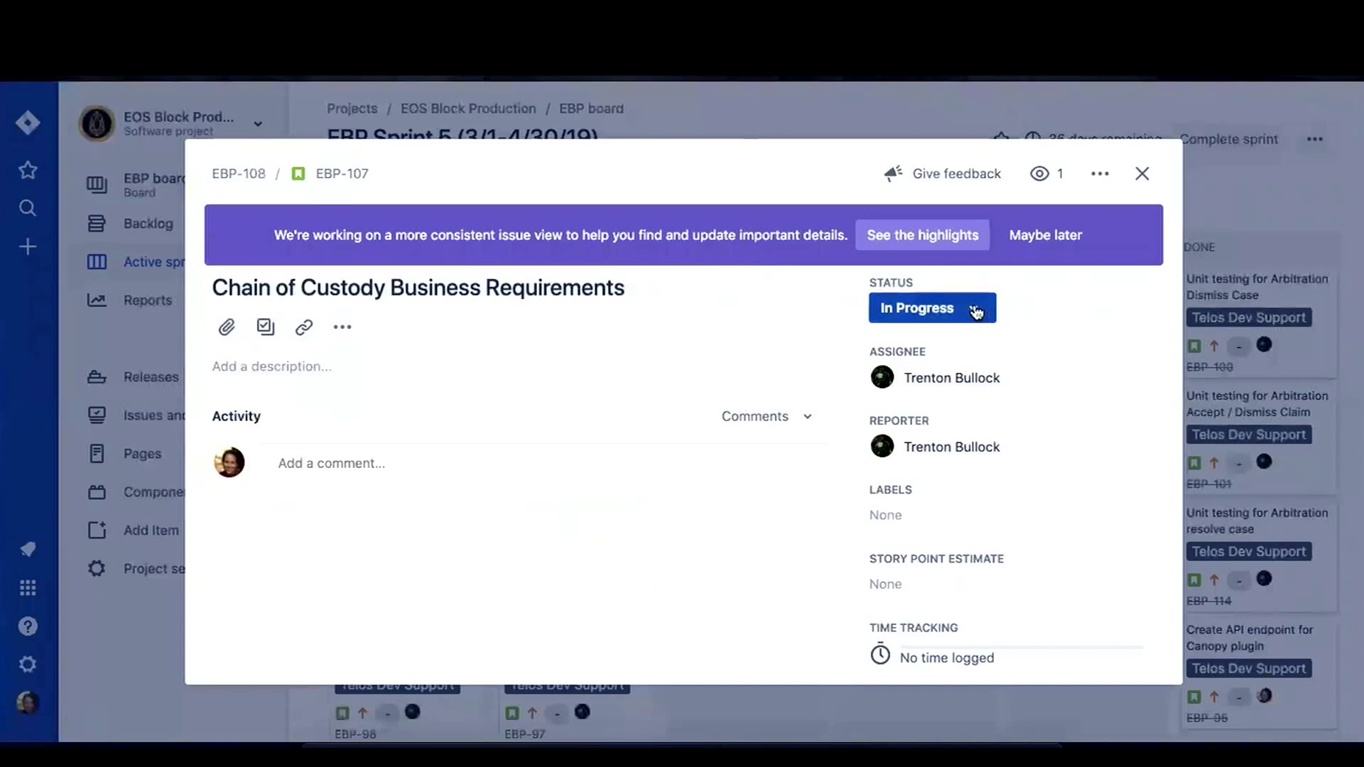
{"action": "left_click", "coordinate": [977, 313]}
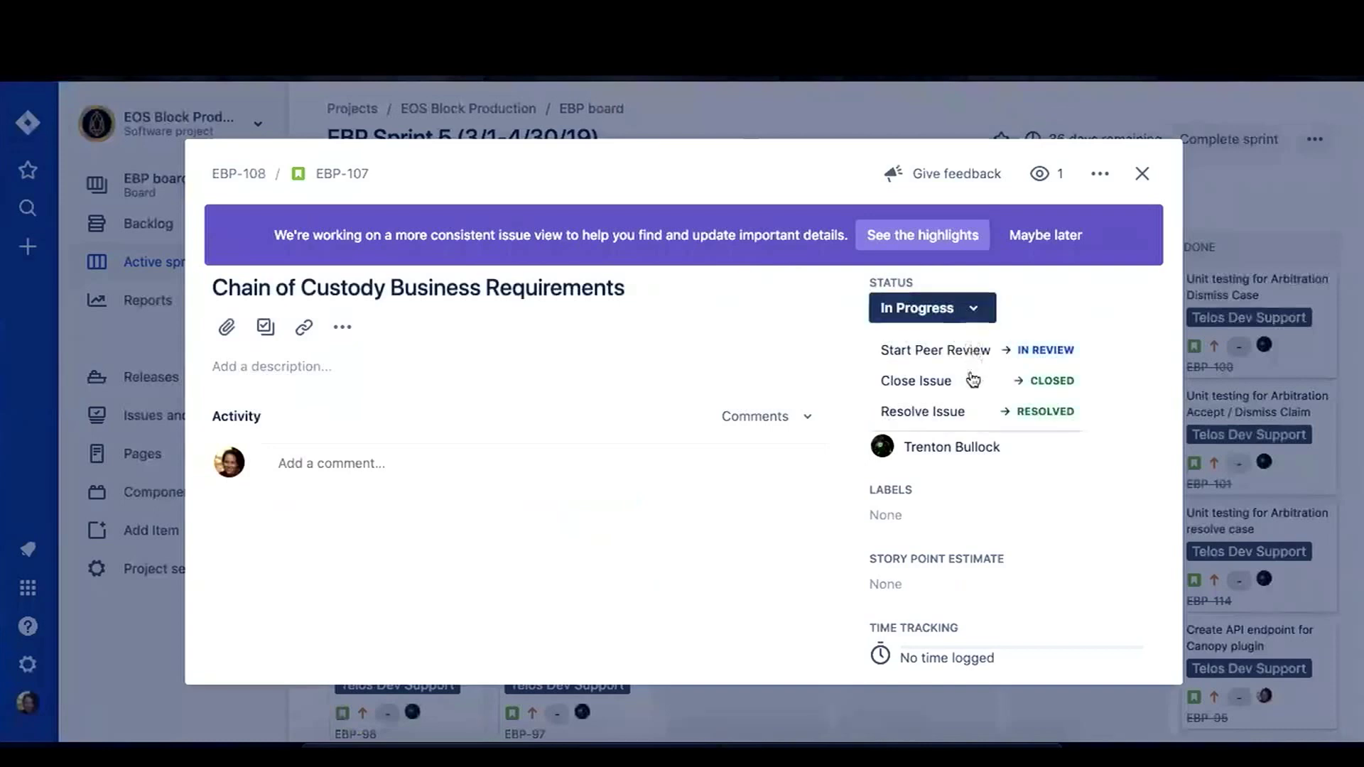
{"action": "left_click", "coordinate": [1141, 173]}
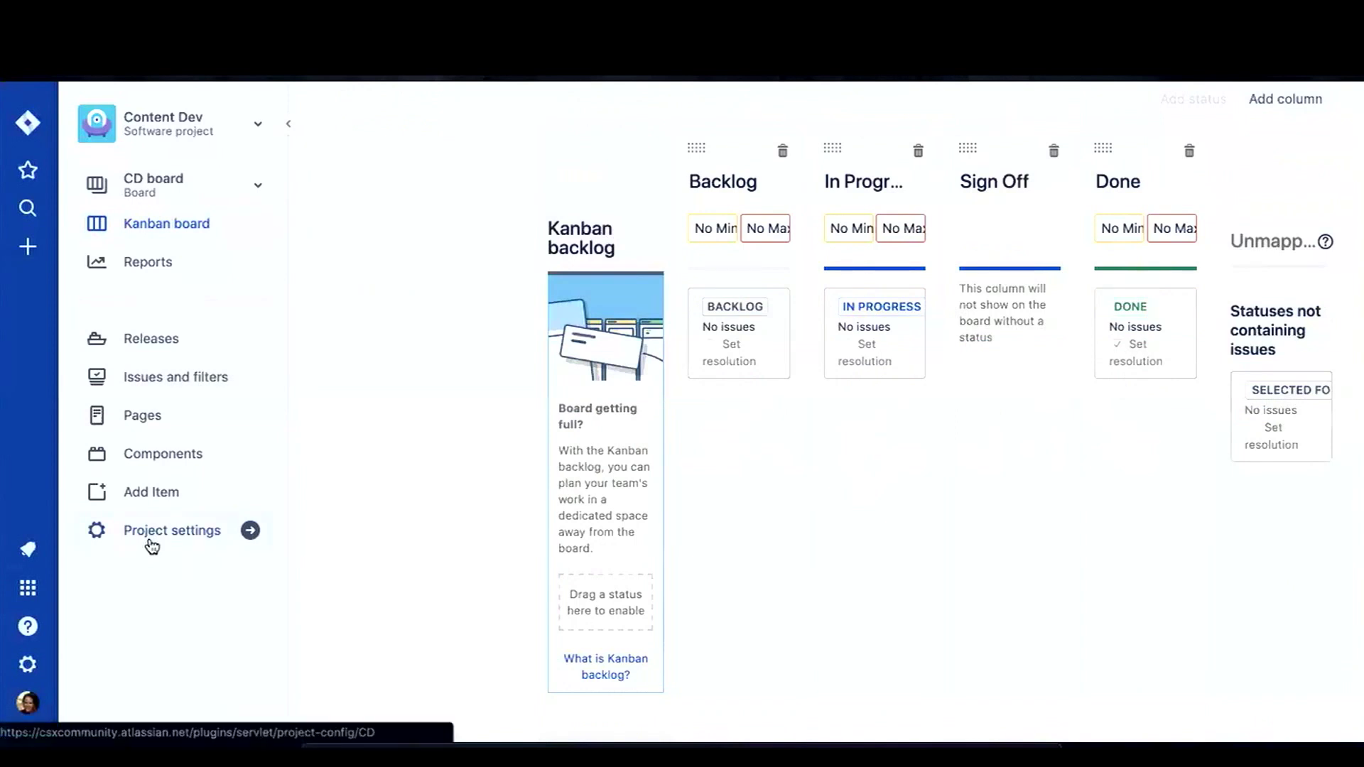
Enter a new Sign-off status in the Content Dev project's workflow and allow all statuses to transition to it.
{"action": "left_click", "coordinate": [151, 544]}
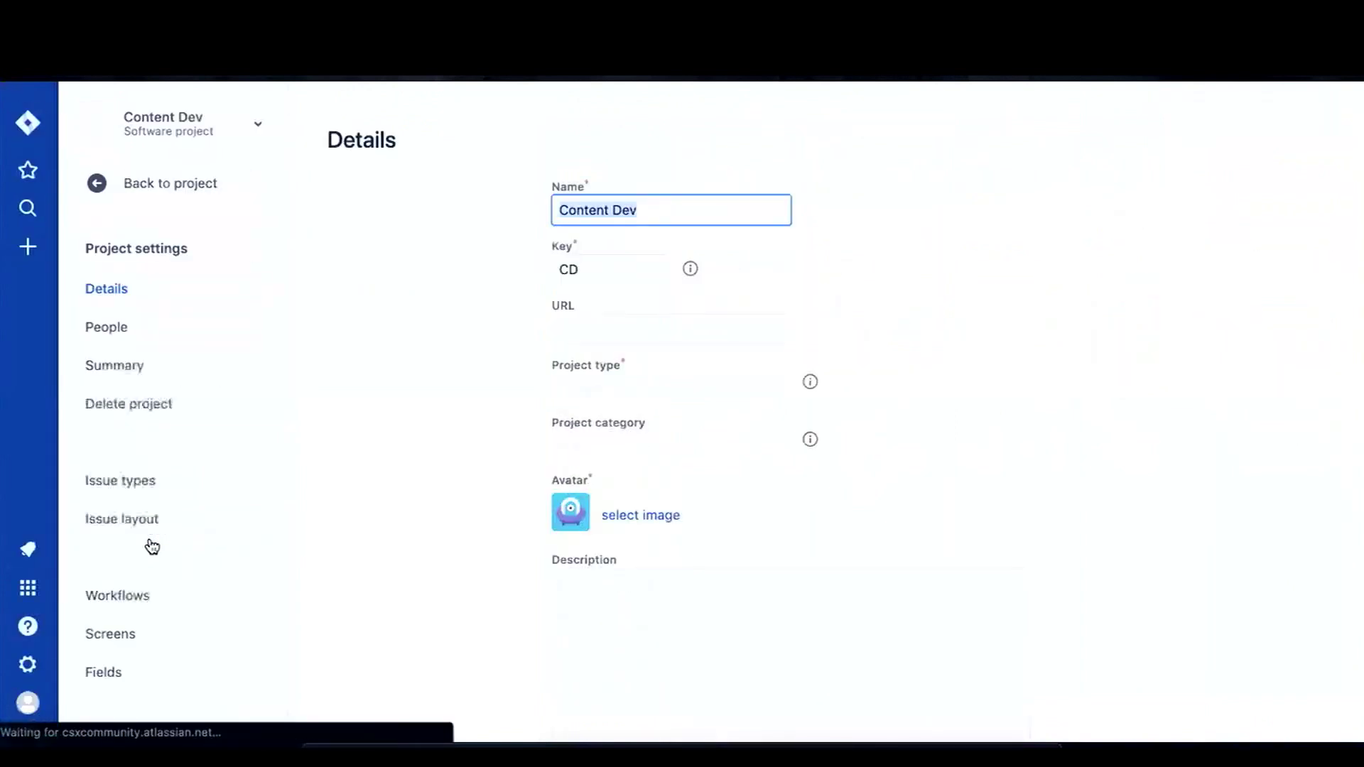
{"action": "left_click", "coordinate": [112, 604]}
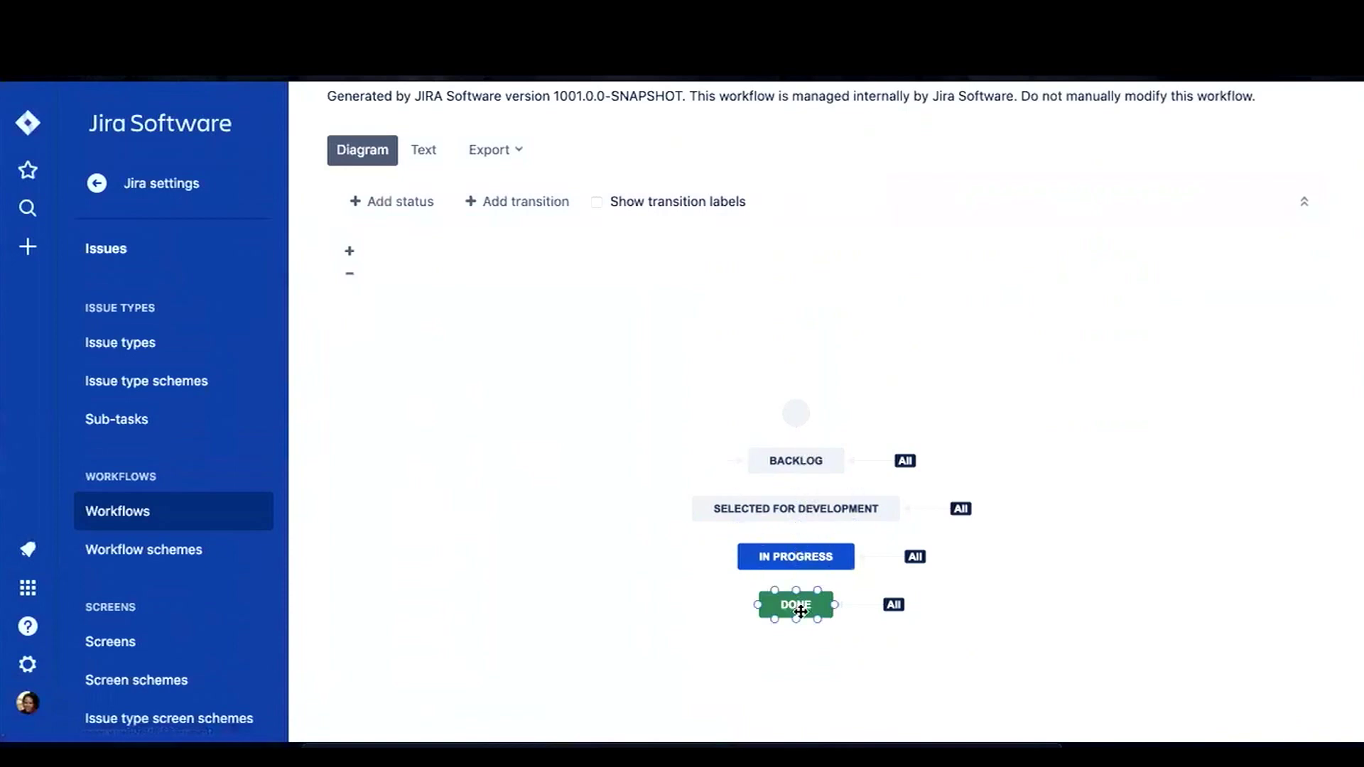
{"action": "left_click", "coordinate": [396, 205]}
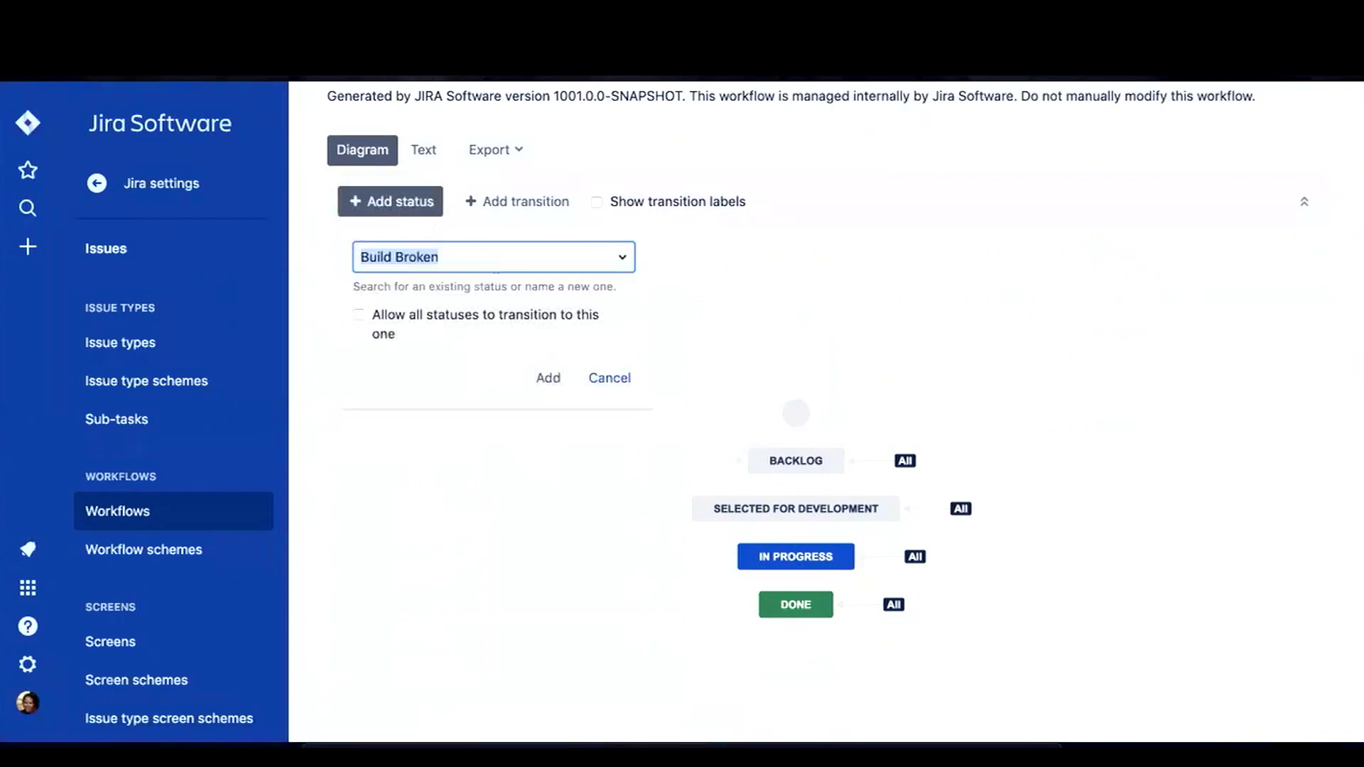
{"action": "type", "text": "Sign-off"}
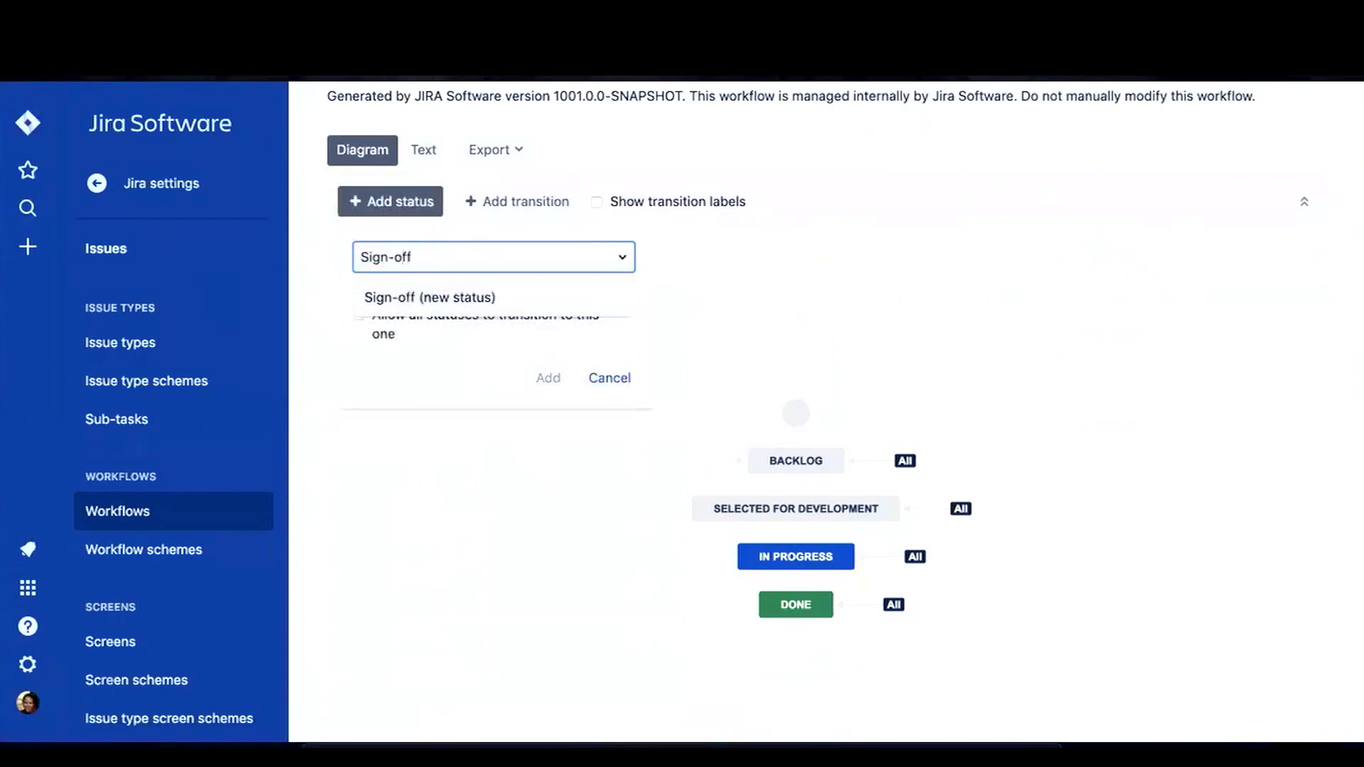
{"action": "key", "text": "Return"}
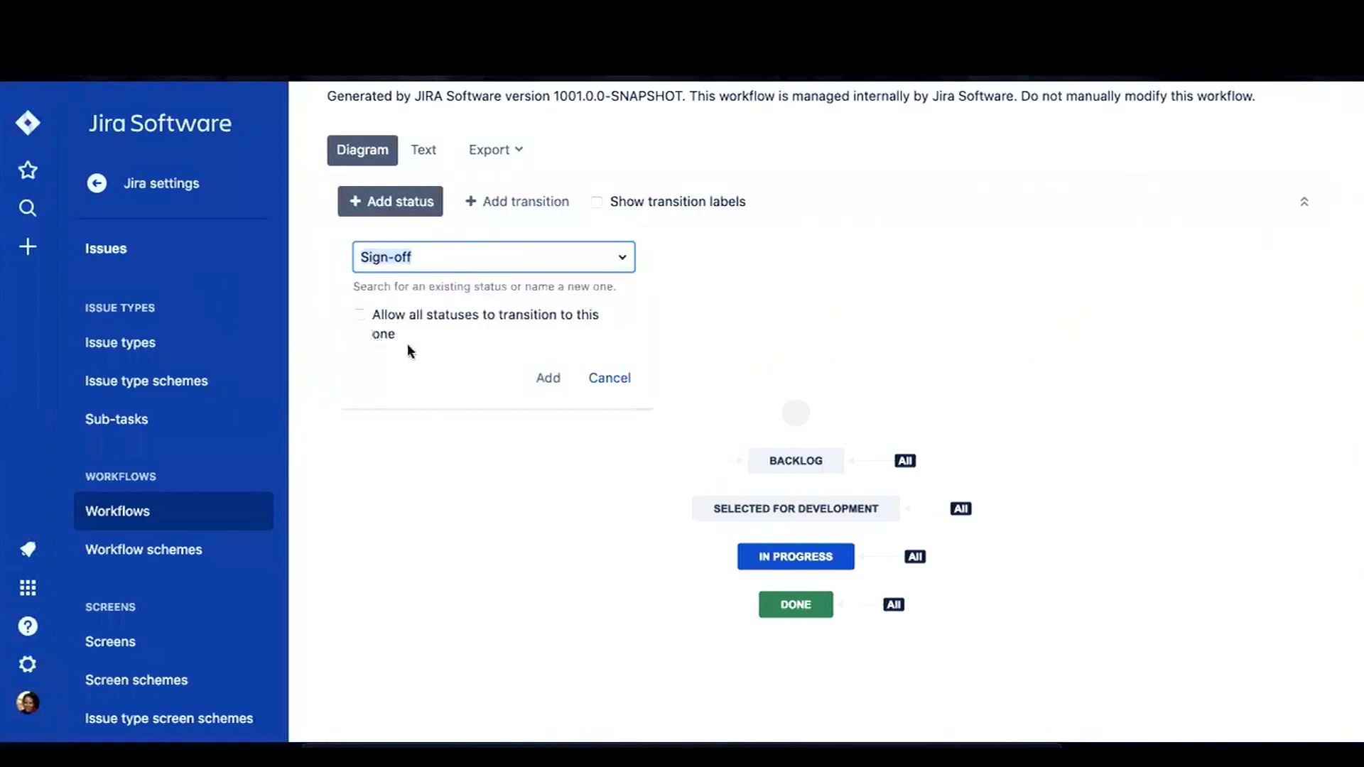
{"action": "left_click", "coordinate": [358, 317]}
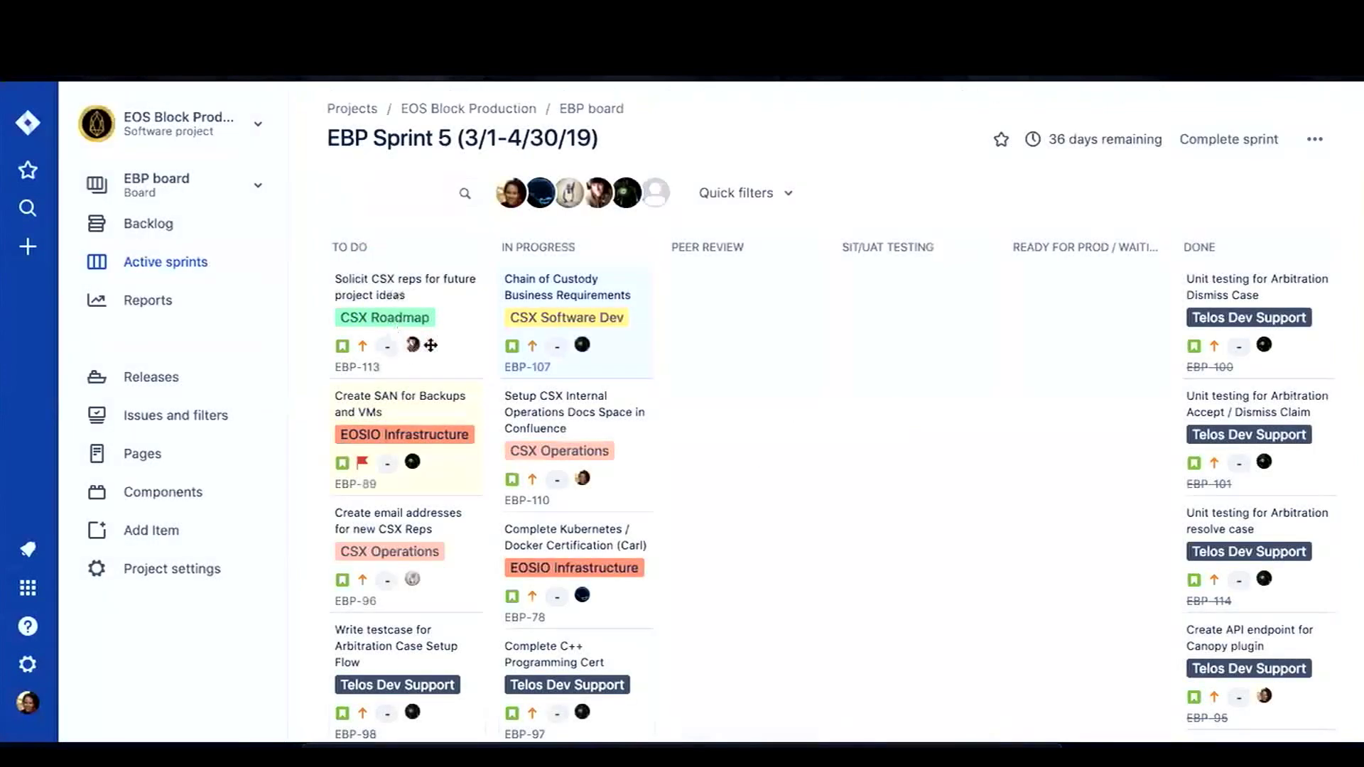
Check the transitions available to the Solicit CSX reps issue on the EBP Sprint 5 board, keeping it in To Do.
{"action": "left_click_drag", "start_coordinate": [444, 338], "coordinate": [858, 301]}
{"action": "left_click_drag", "start_coordinate": [847, 296], "coordinate": [446, 328]}
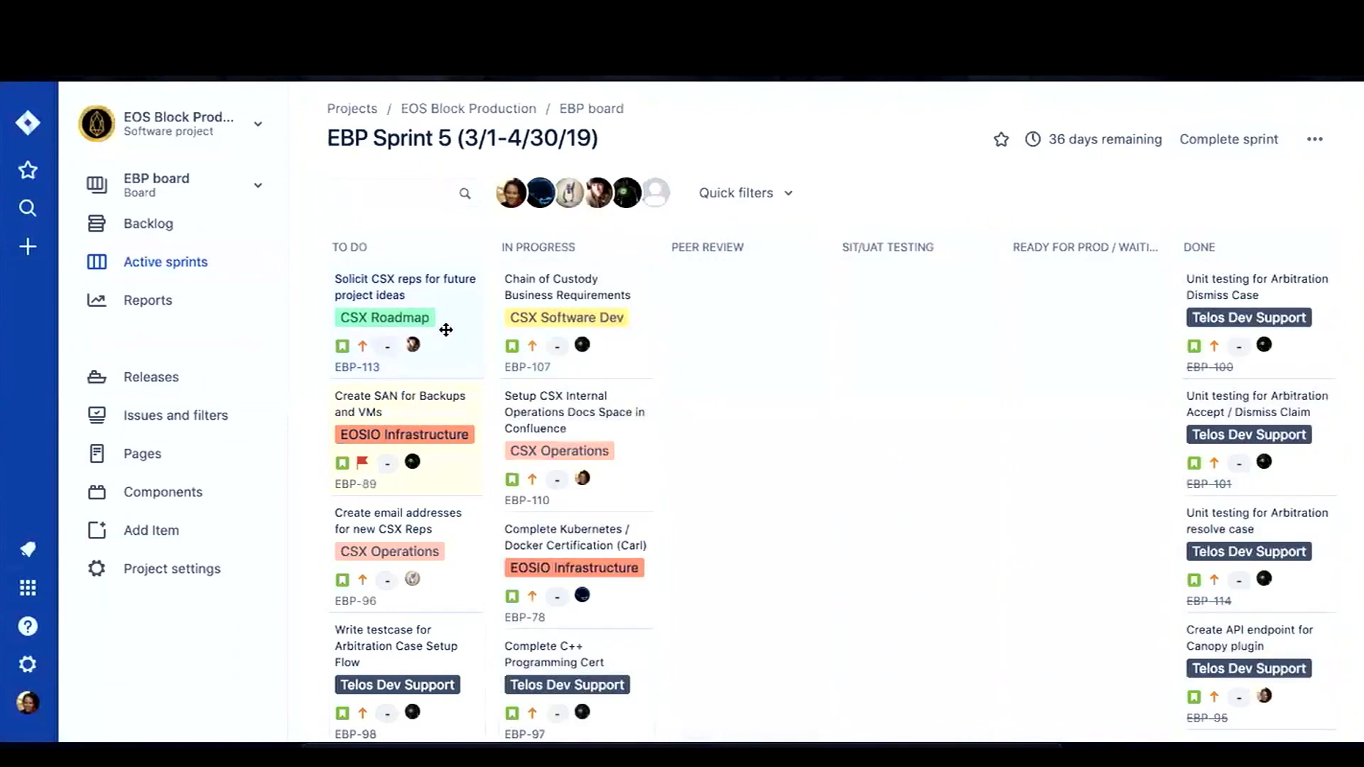
{"action": "mouse_move", "coordinate": [643, 418]}
{"action": "left_mouse_down"}
{"action": "mouse_move", "coordinate": [810, 423]}
{"action": "mouse_move", "coordinate": [644, 420]}
{"action": "left_mouse_up"}
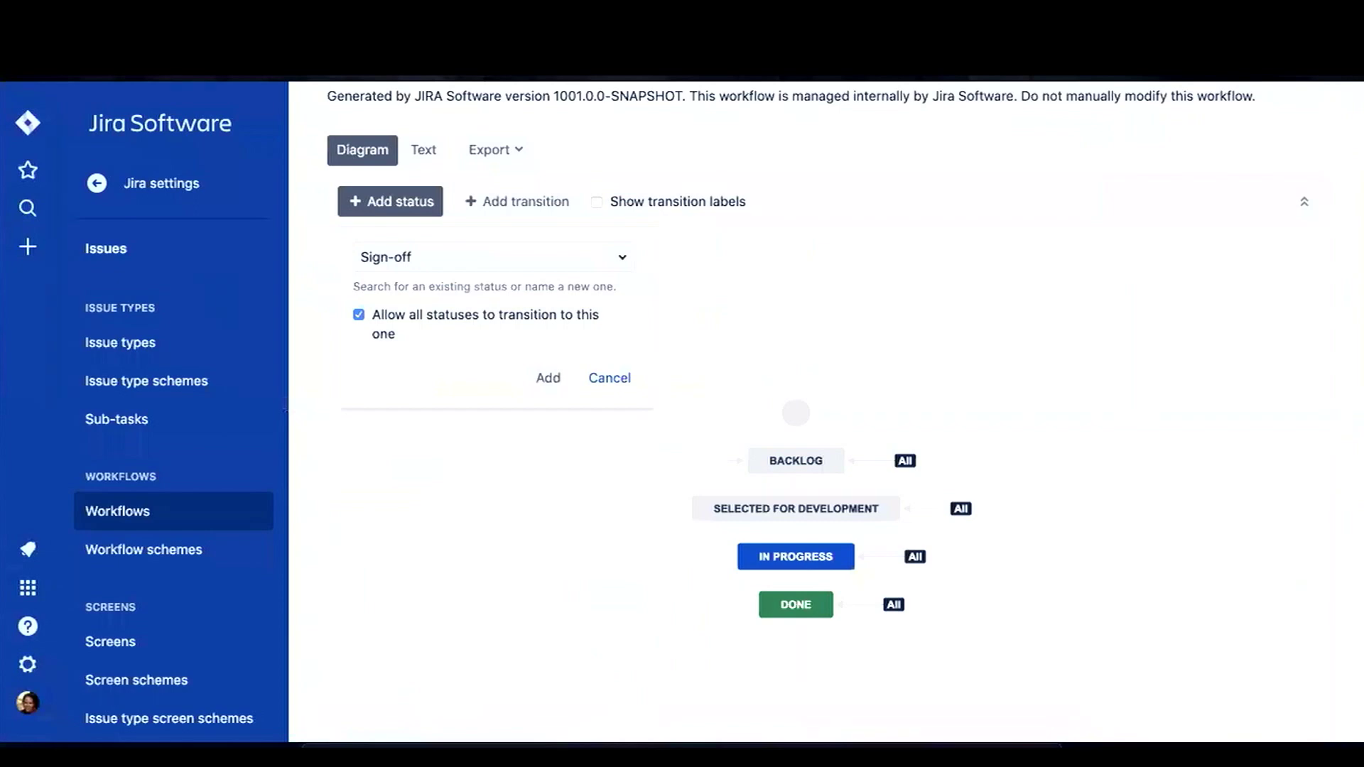
Create the Sign-off status with a description naming its approver and category In Progress, and move it beside the other statuses in the diagram.
{"action": "left_click", "coordinate": [548, 378]}
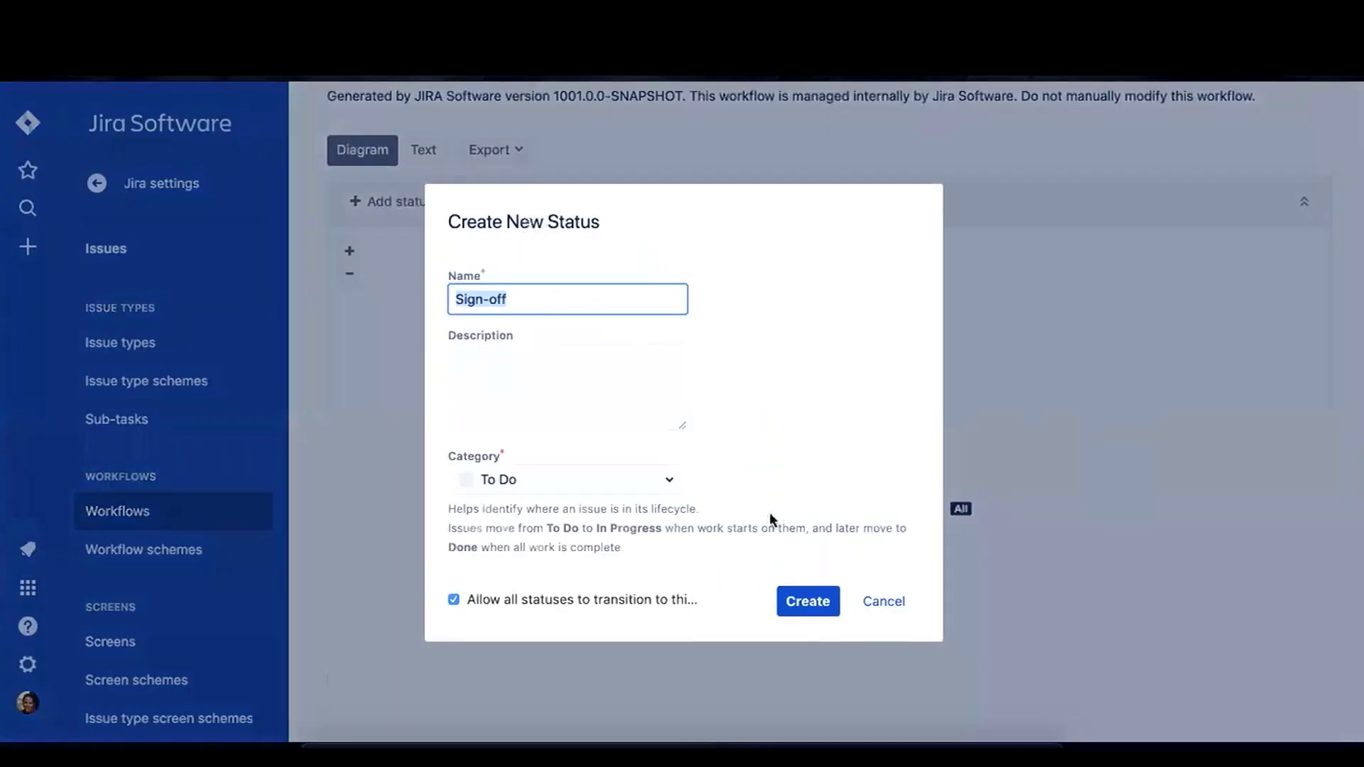
{"action": "left_click", "coordinate": [519, 379]}
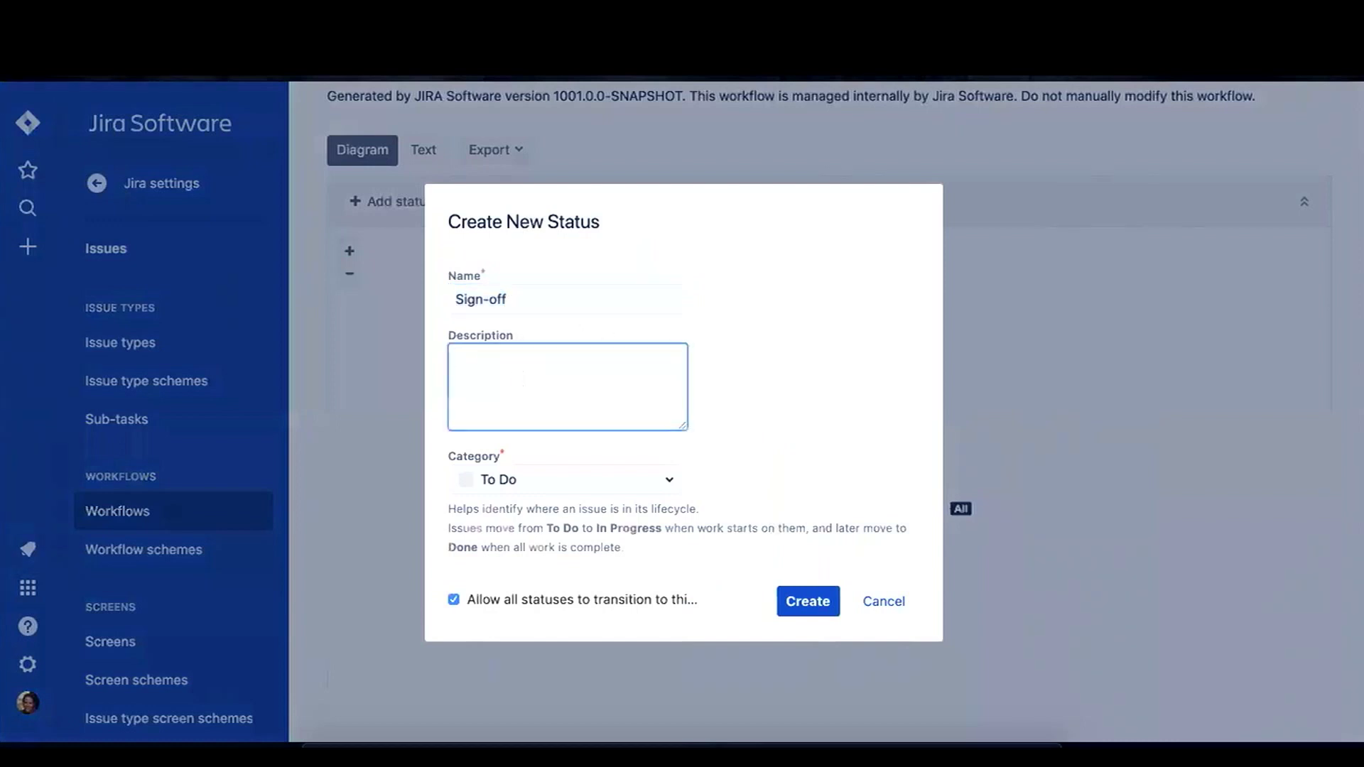
{"action": "type", "text": "Get approval from Scott"}
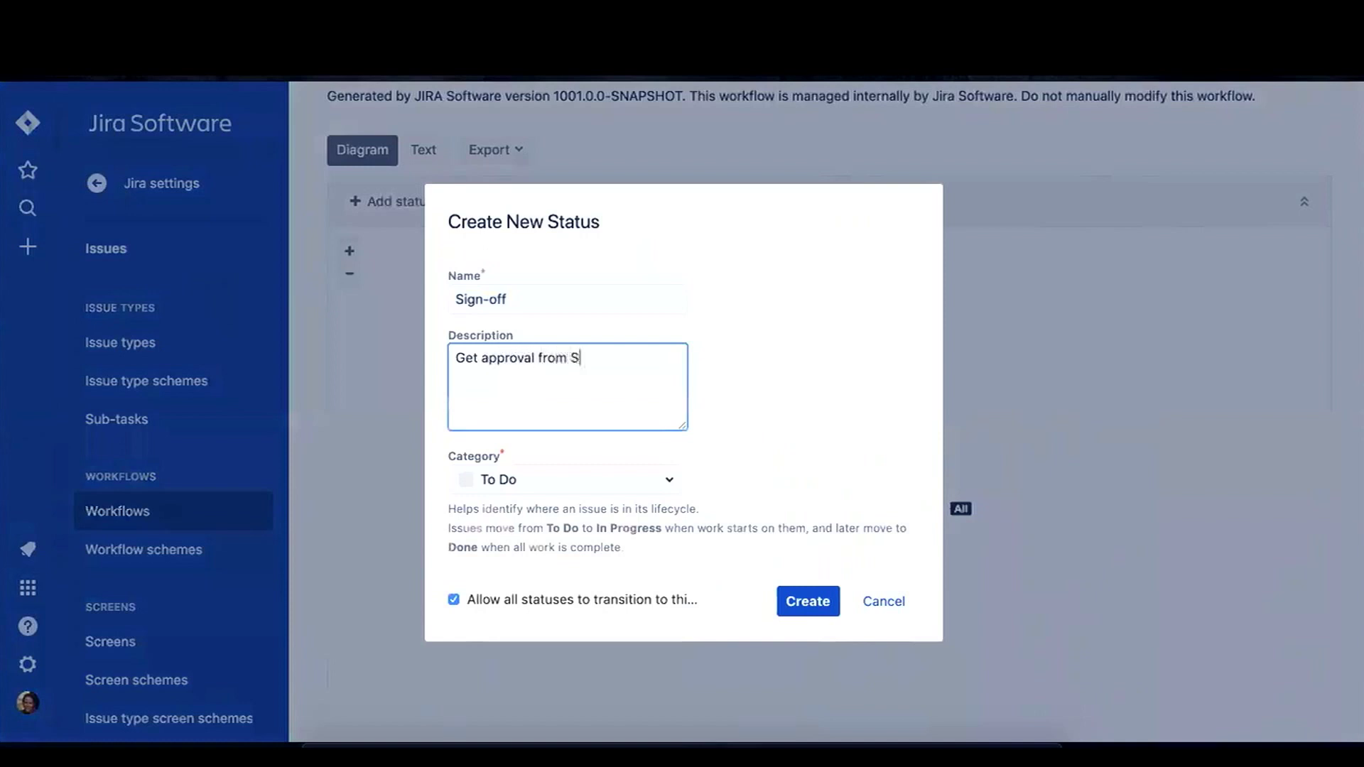
{"action": "left_click", "coordinate": [565, 480]}
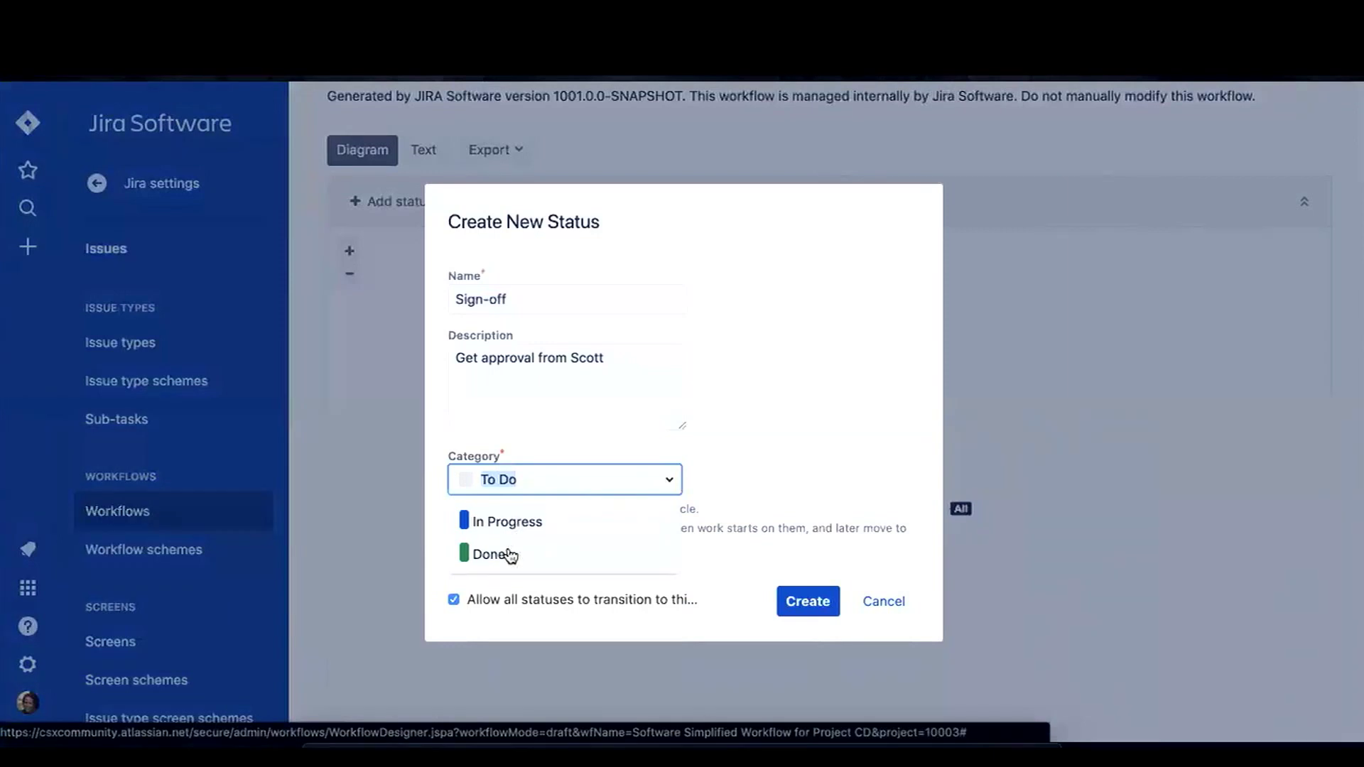
{"action": "left_click", "coordinate": [571, 525]}
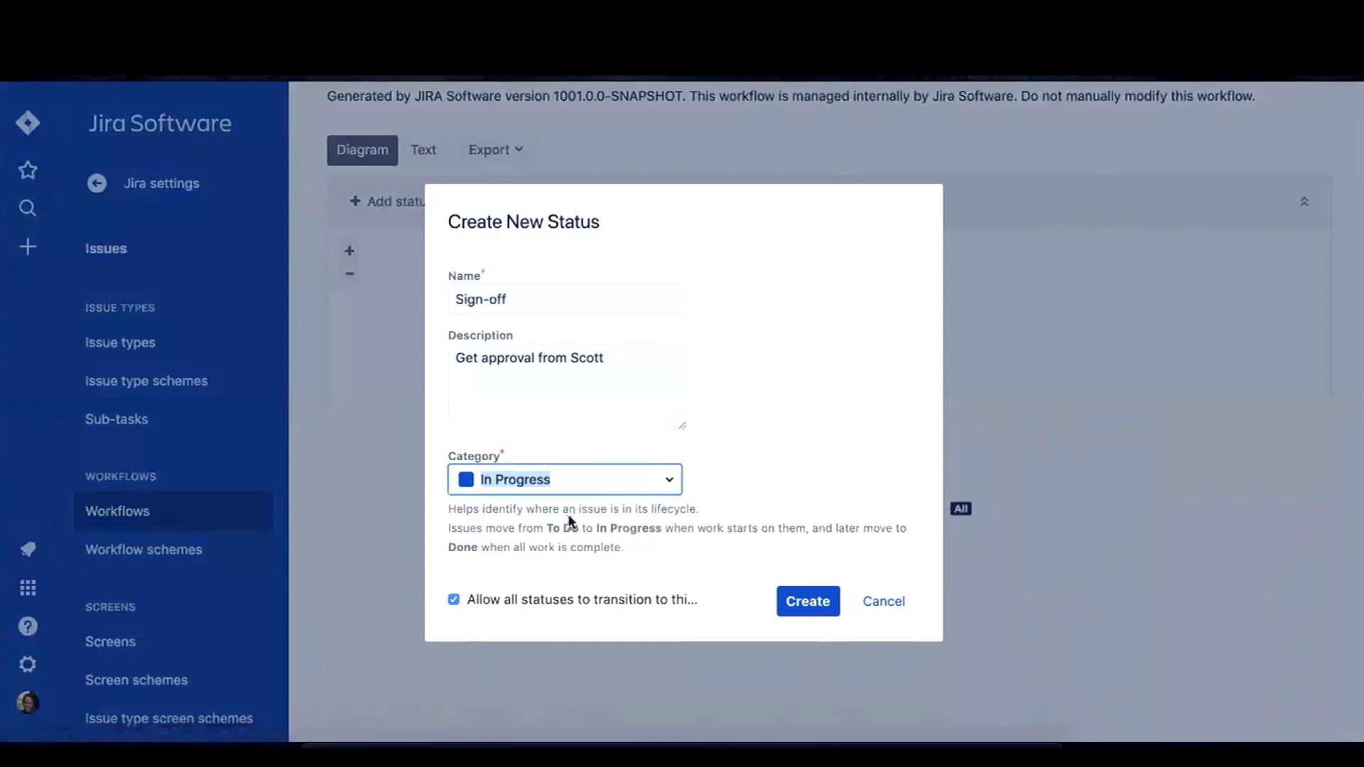
{"action": "left_click", "coordinate": [800, 602]}
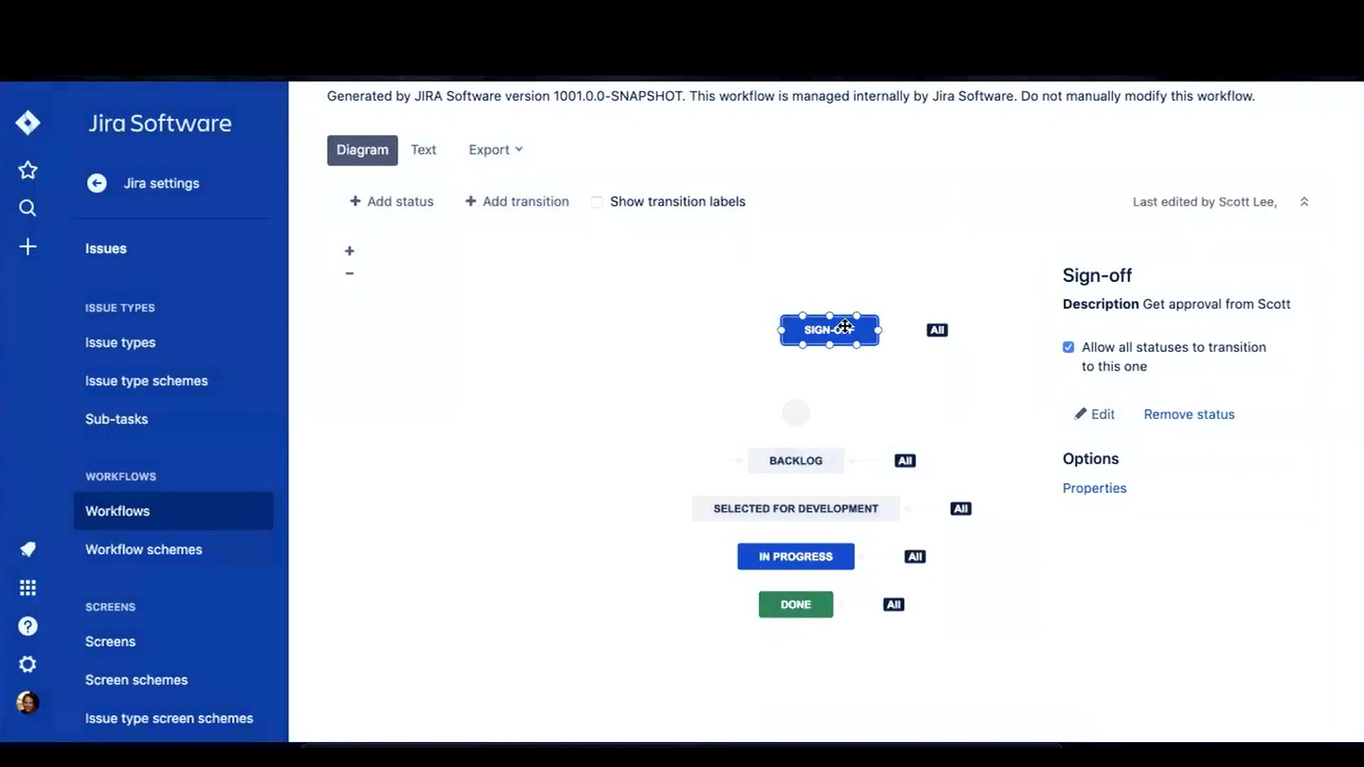
{"action": "left_click_drag", "start_coordinate": [842, 337], "coordinate": [612, 493]}
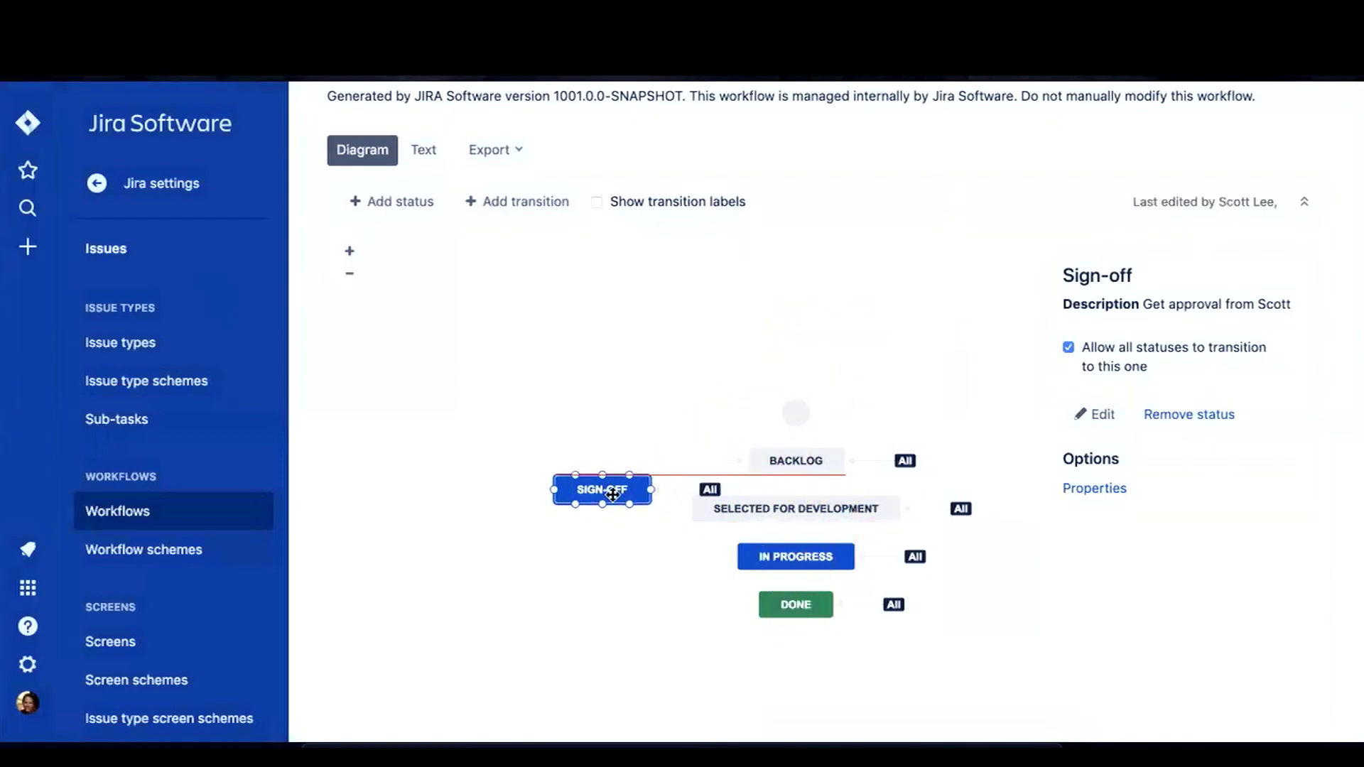
Try to remove the Selected for Development status from the workflow.
{"action": "left_click", "coordinate": [819, 513]}
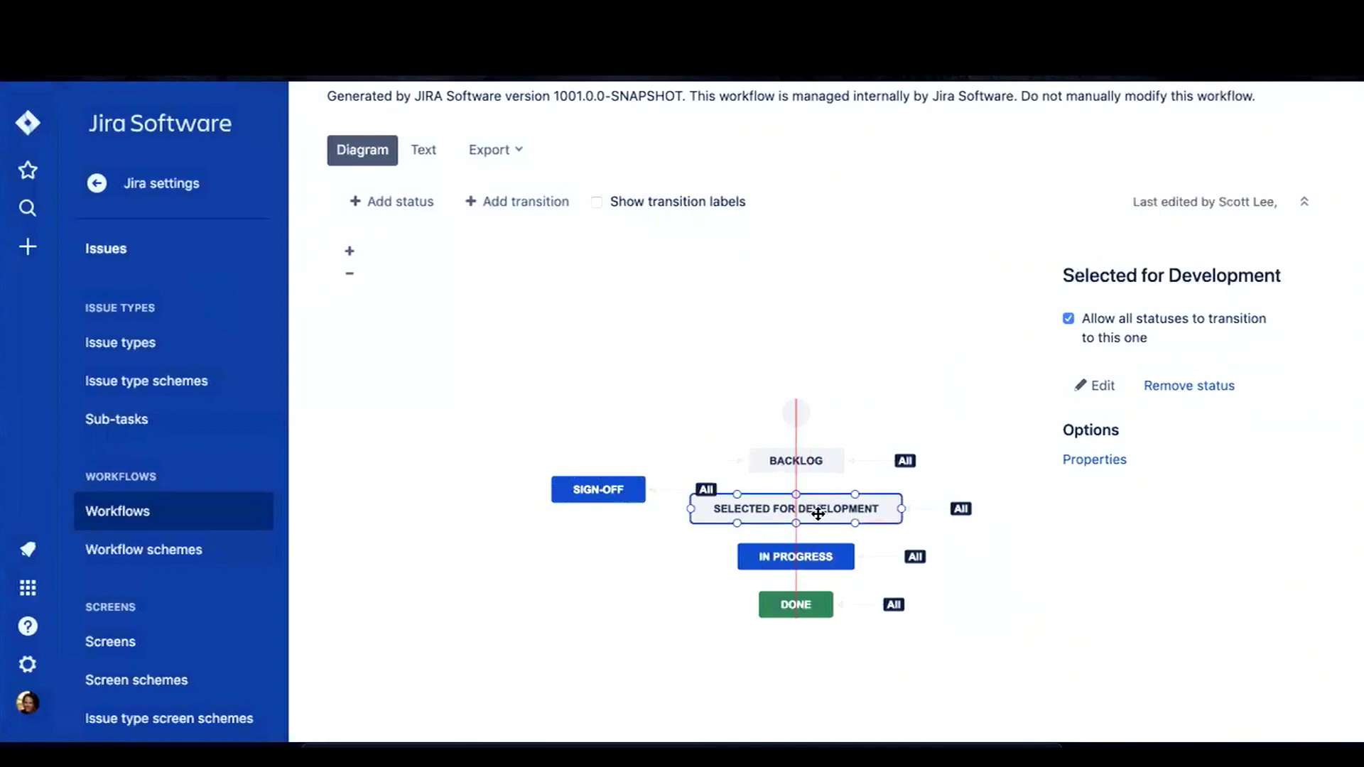
{"action": "left_click", "coordinate": [1209, 387]}
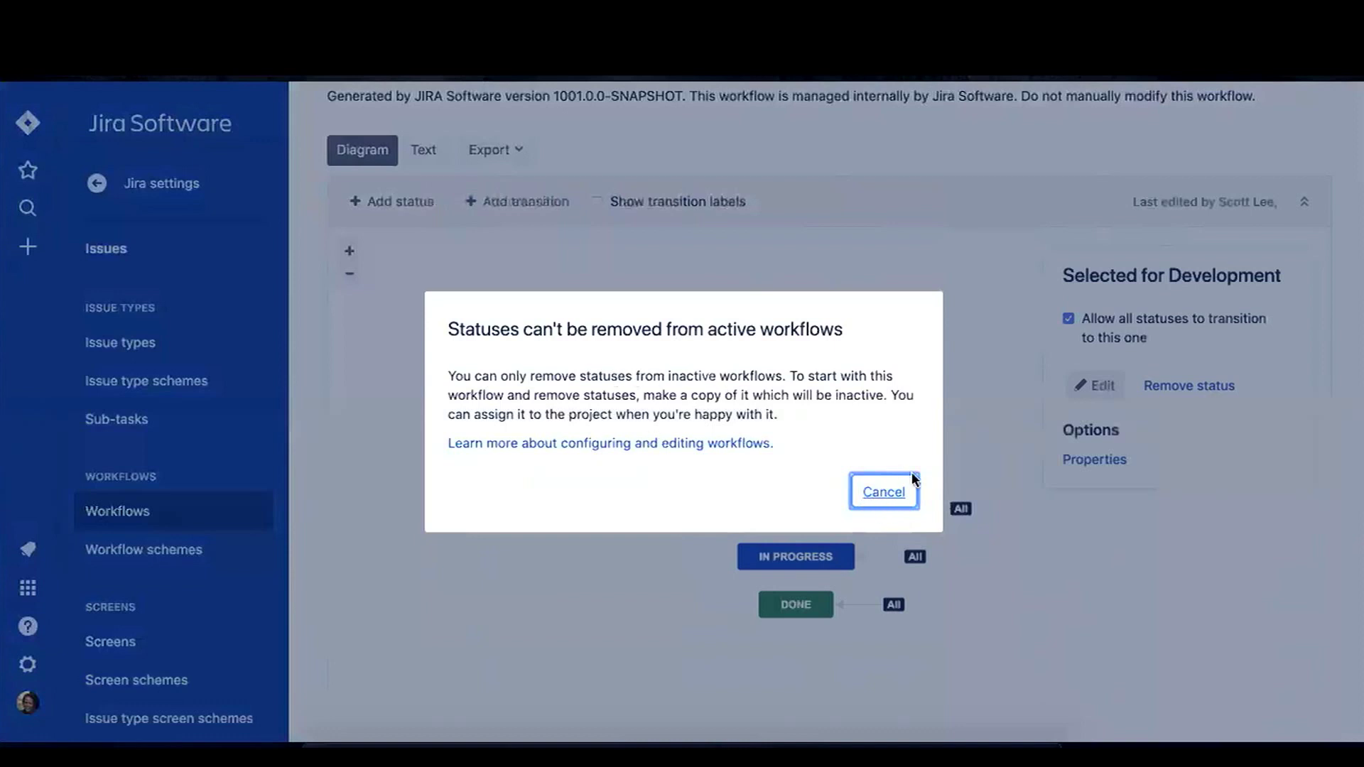
{"action": "left_click", "coordinate": [894, 493]}
Rearrange the workflow diagram with Selected for Development set apart and Backlog, In Progress, Sign-off and Done stacked in that order.
{"action": "left_click_drag", "start_coordinate": [814, 516], "coordinate": [649, 327]}
{"action": "left_click_drag", "start_coordinate": [603, 487], "coordinate": [622, 556]}
{"action": "left_click_drag", "start_coordinate": [810, 558], "coordinate": [814, 500]}
{"action": "left_click_drag", "start_coordinate": [649, 563], "coordinate": [810, 559]}
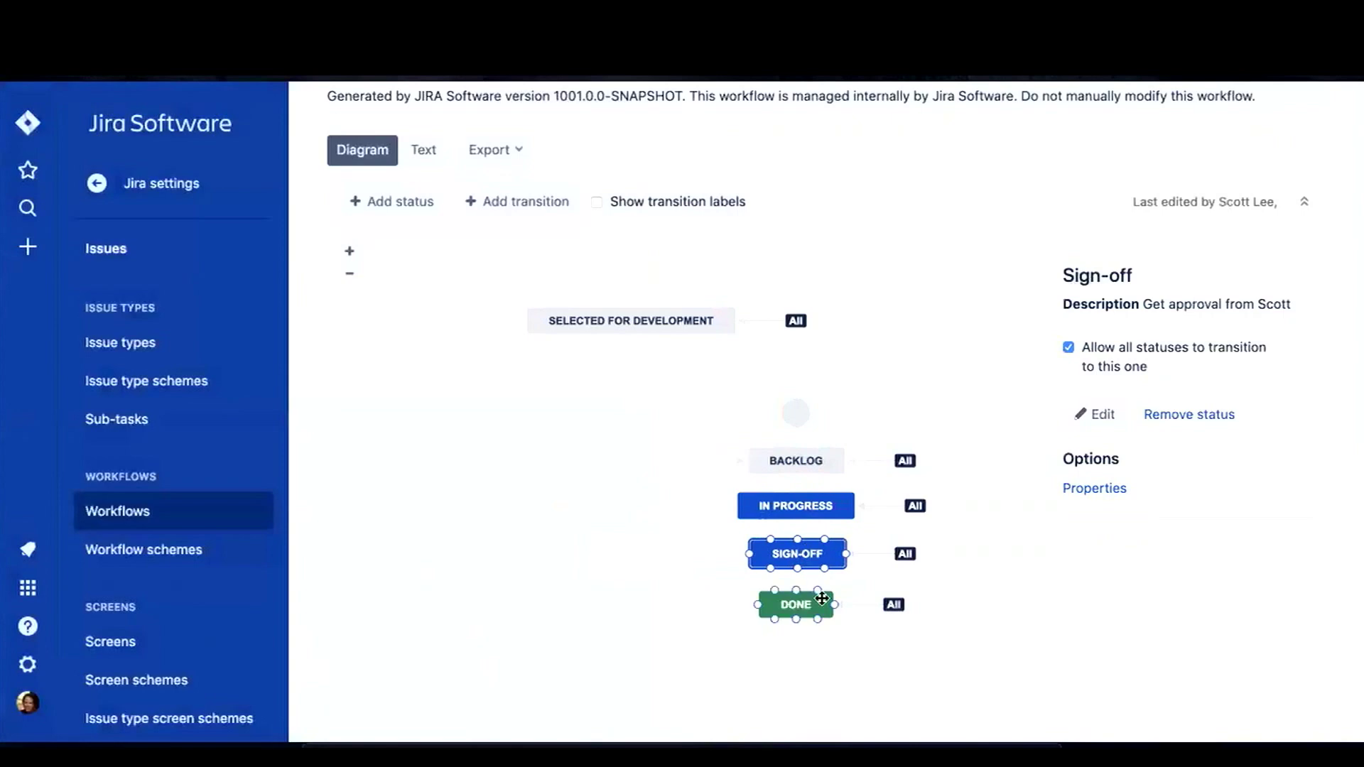
{"action": "left_click", "coordinate": [817, 506]}
{"action": "mouse_move", "coordinate": [906, 555]}
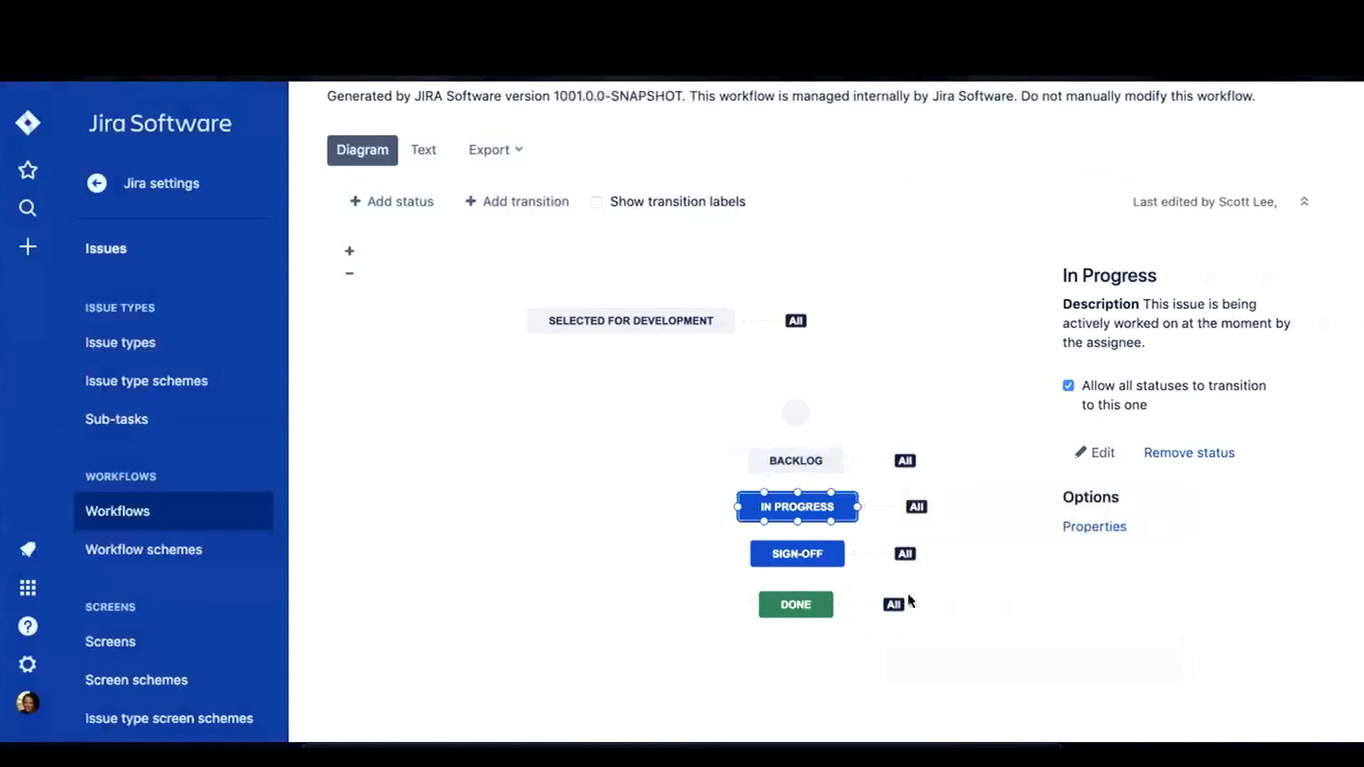
Publish the draft of Software Simplified Workflow for Project CD without saving a backup copy.
{"action": "scroll", "coordinate": [904, 384], "scroll_direction": "up", "scroll_amount": 3}
{"action": "scroll", "coordinate": [901, 377], "scroll_direction": "up", "scroll_amount": 1}
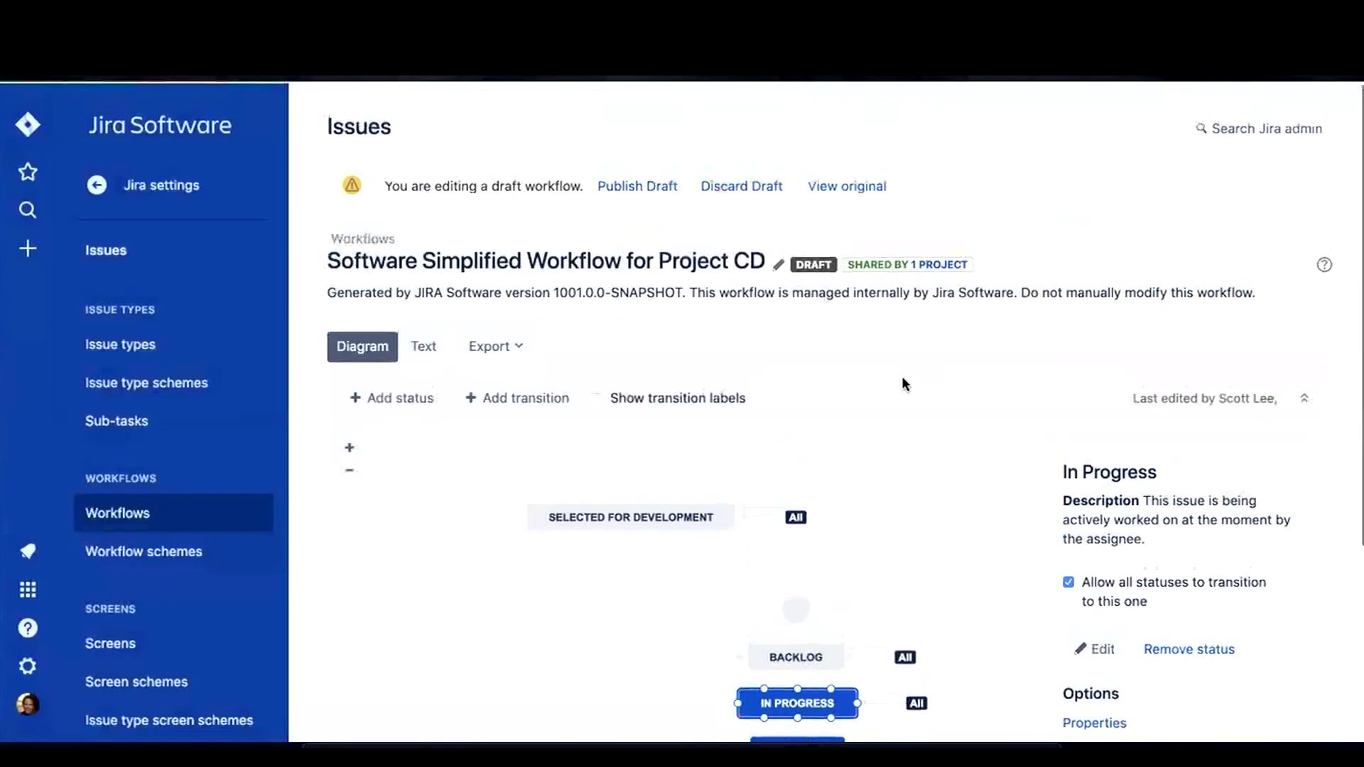
{"action": "left_click", "coordinate": [624, 187]}
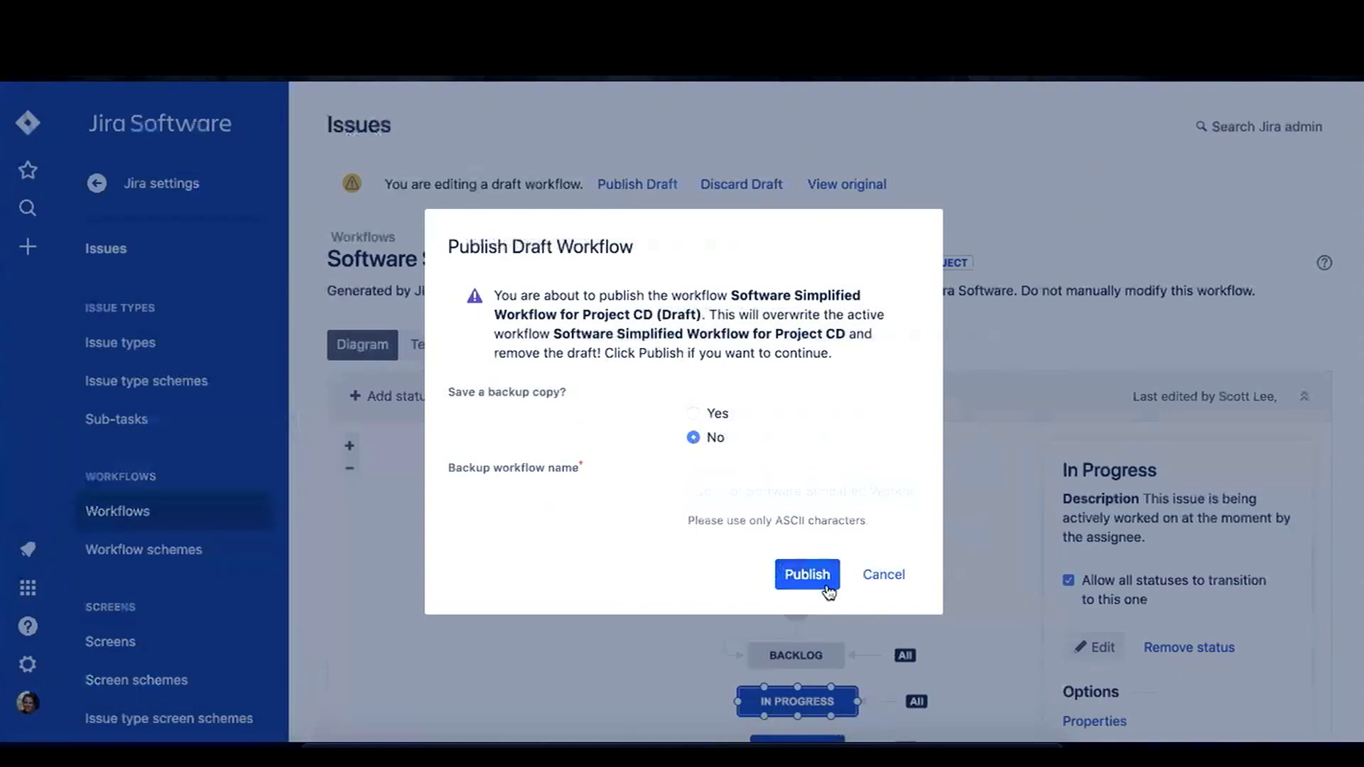
{"action": "left_click", "coordinate": [796, 583]}
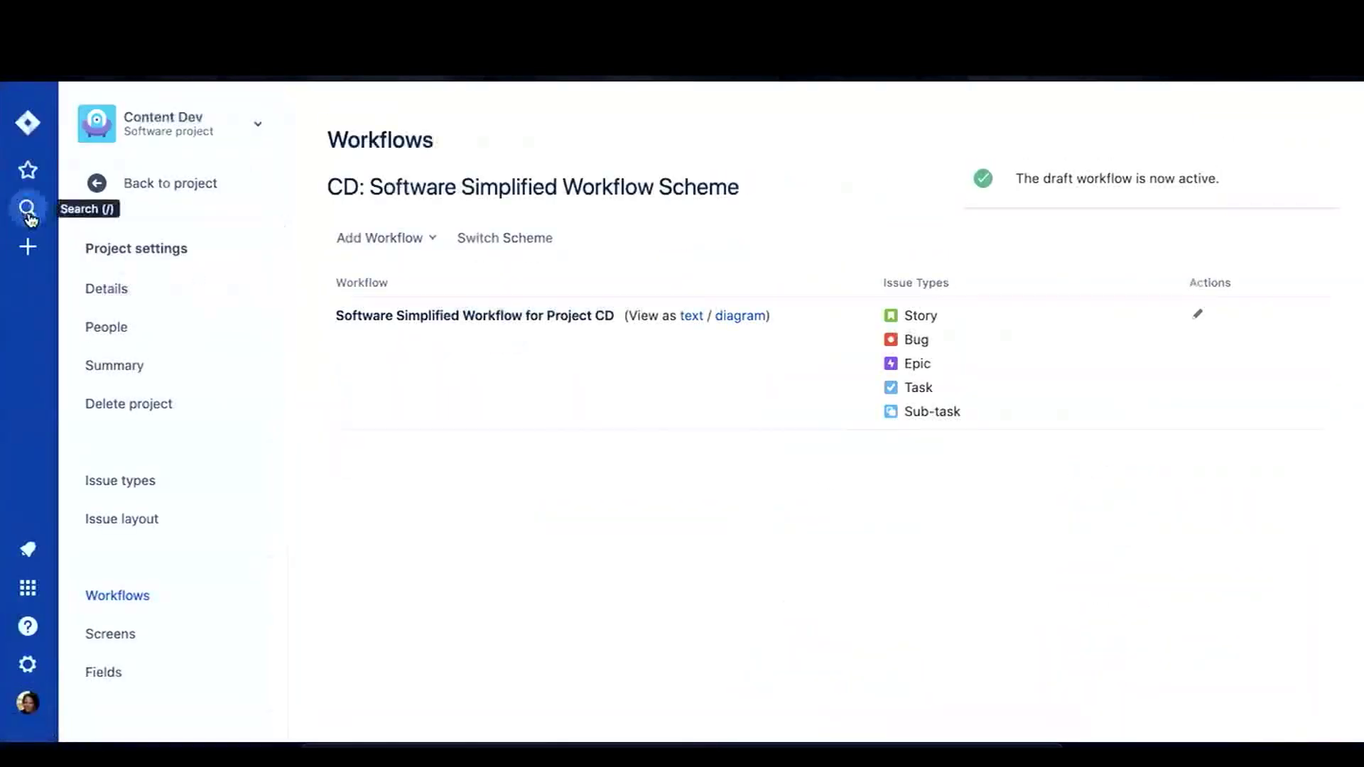
Map the Sign-off status to the Sign Off column in the CD board's column settings and return to the Kanban board.
{"action": "left_click", "coordinate": [96, 186]}
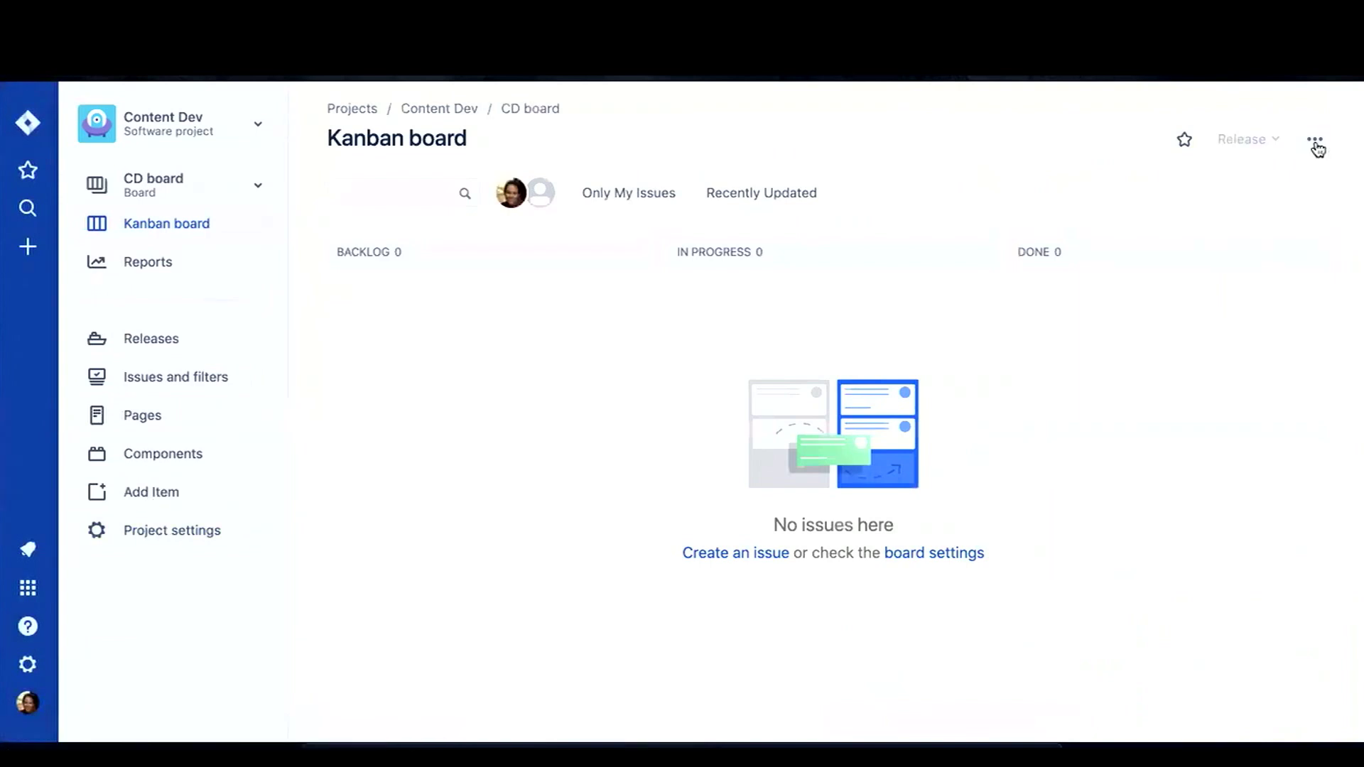
{"action": "left_click", "coordinate": [1315, 142]}
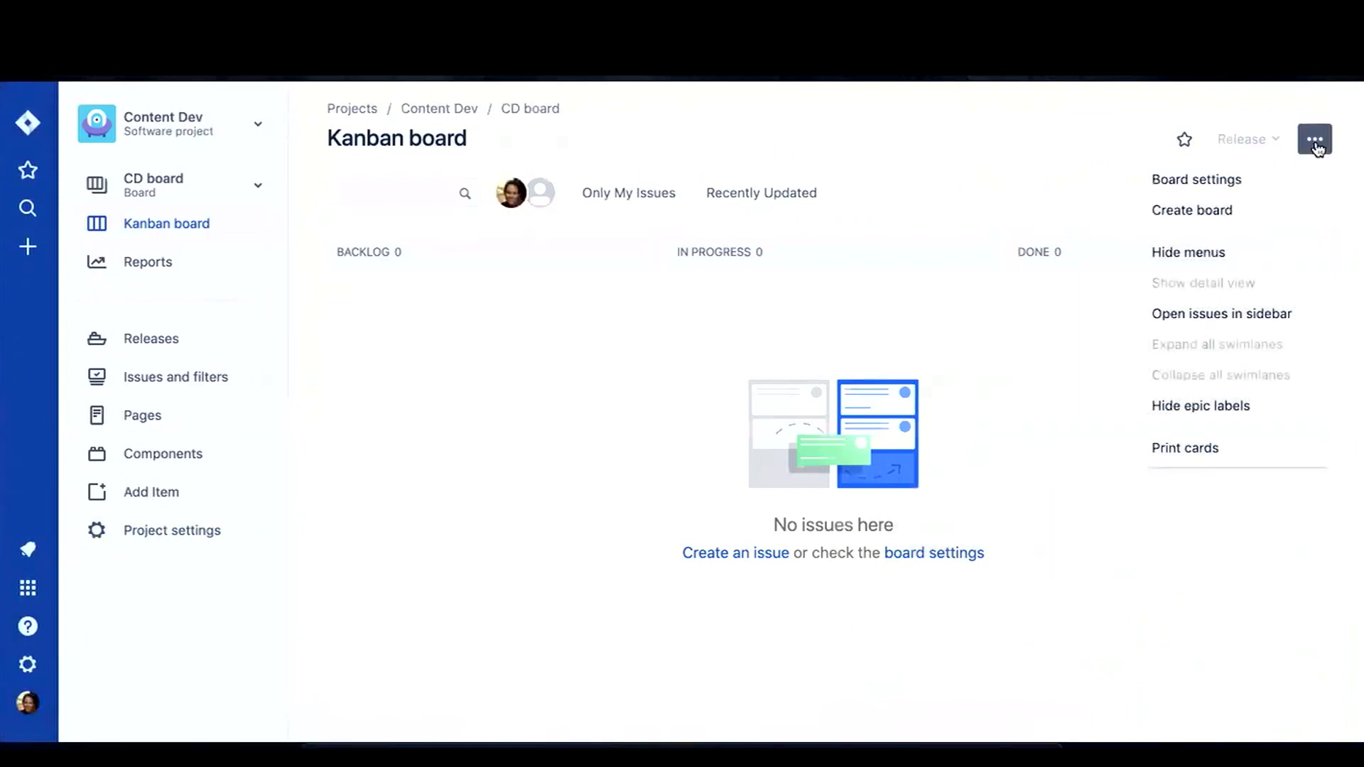
{"action": "left_click", "coordinate": [1224, 179]}
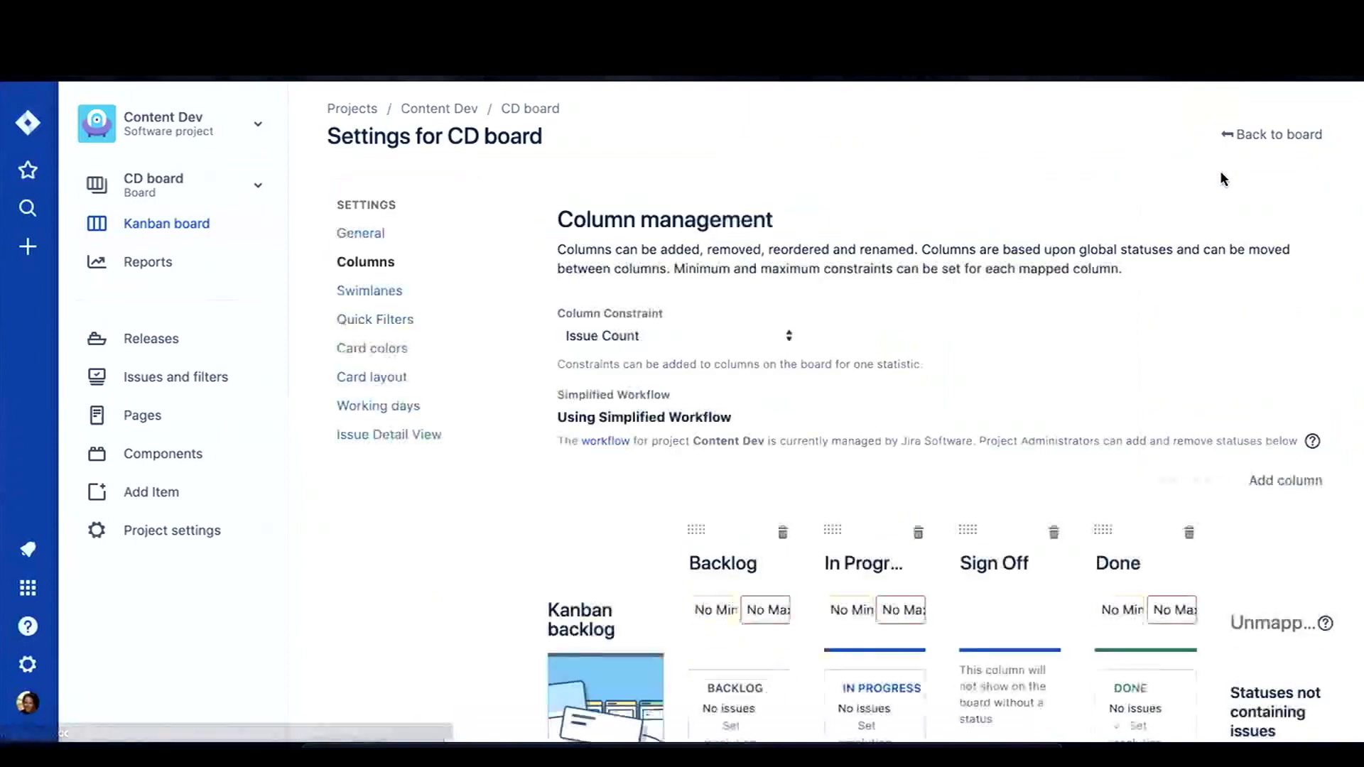
{"action": "scroll", "coordinate": [1069, 395], "scroll_direction": "down", "scroll_amount": 3}
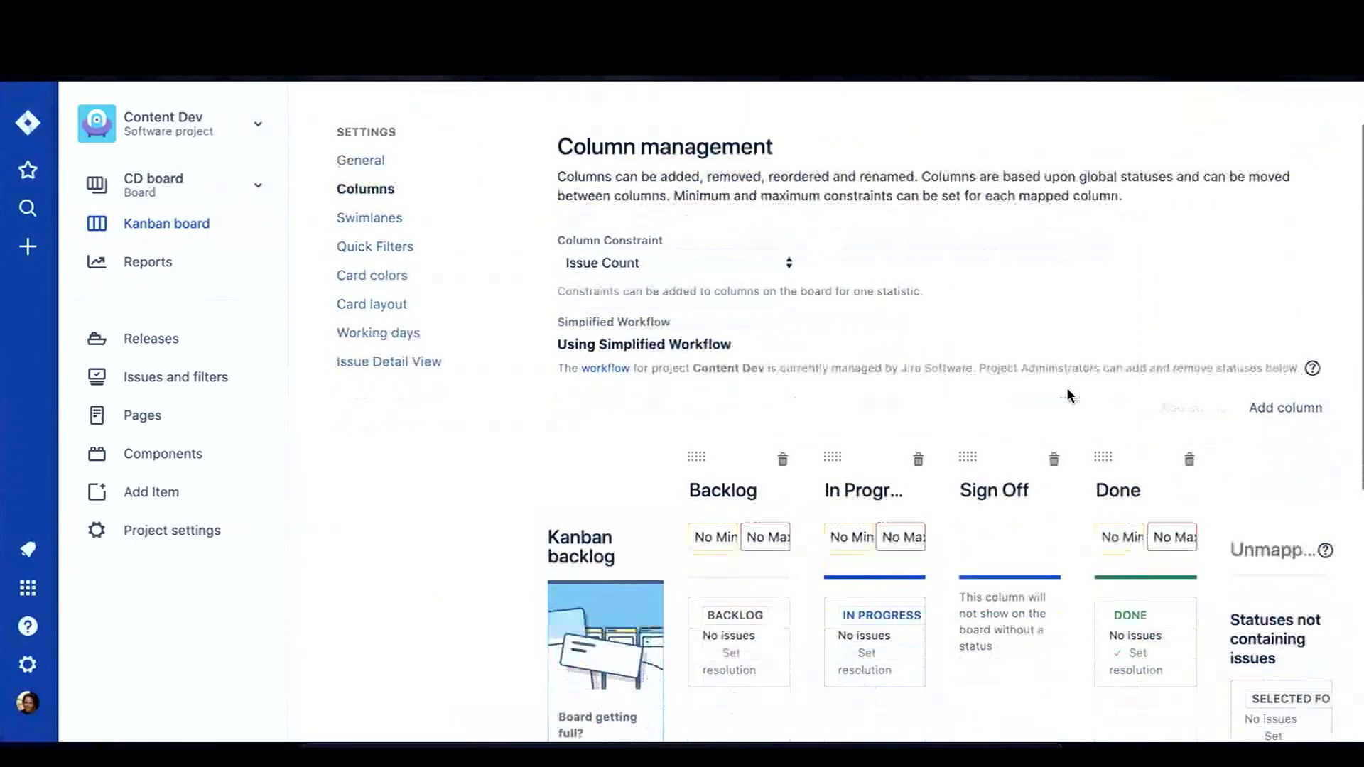
{"action": "scroll", "coordinate": [1067, 387], "scroll_direction": "down", "scroll_amount": 2}
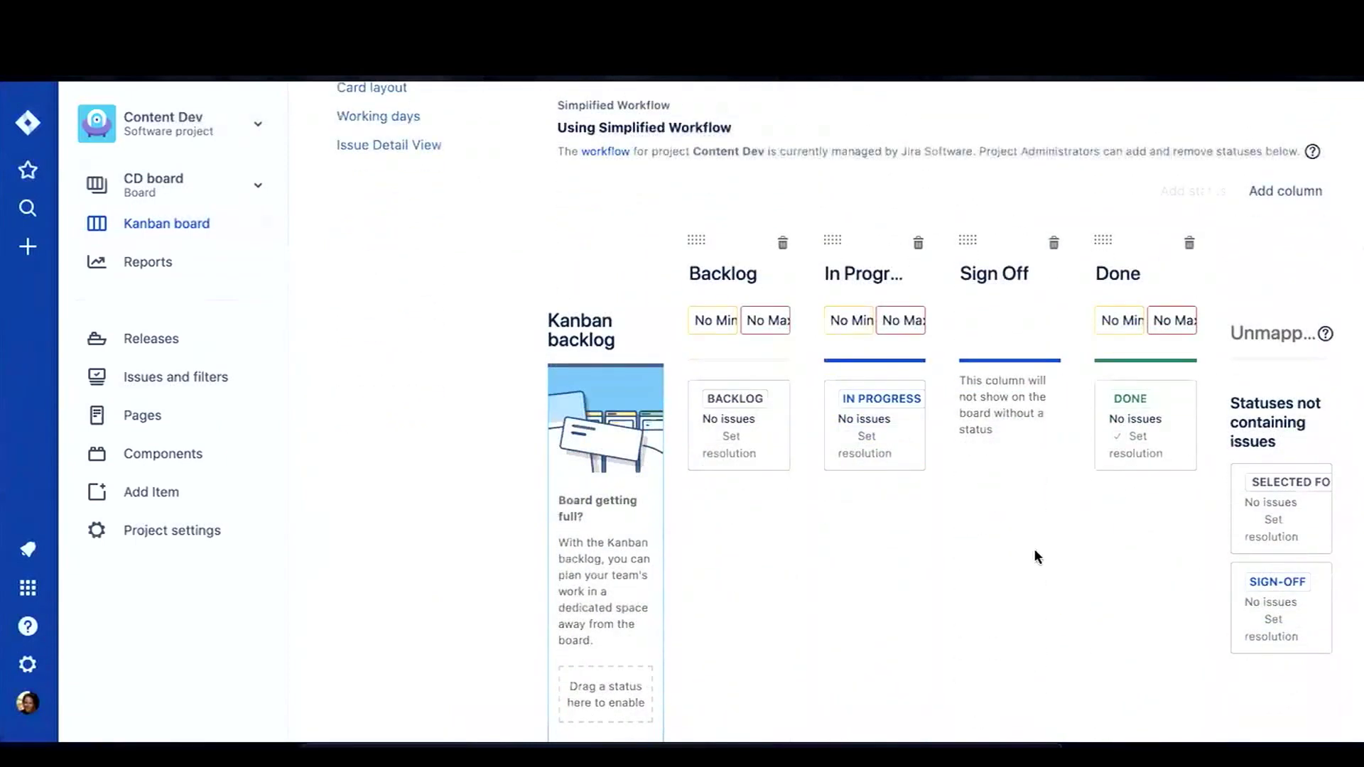
{"action": "scroll", "coordinate": [1029, 568], "scroll_direction": "up", "scroll_amount": 1}
{"action": "scroll", "coordinate": [1029, 568], "scroll_direction": "down", "scroll_amount": 2}
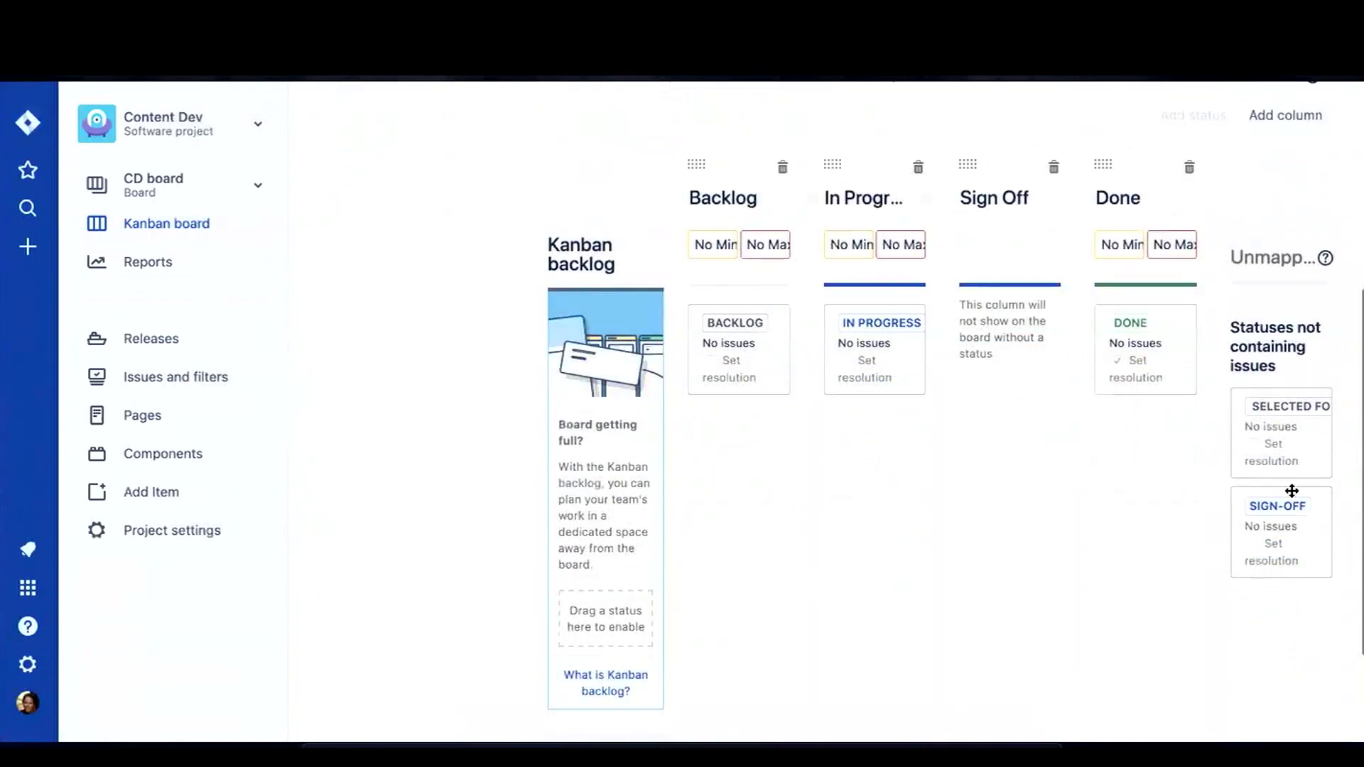
{"action": "left_click_drag", "start_coordinate": [1256, 547], "coordinate": [1023, 382]}
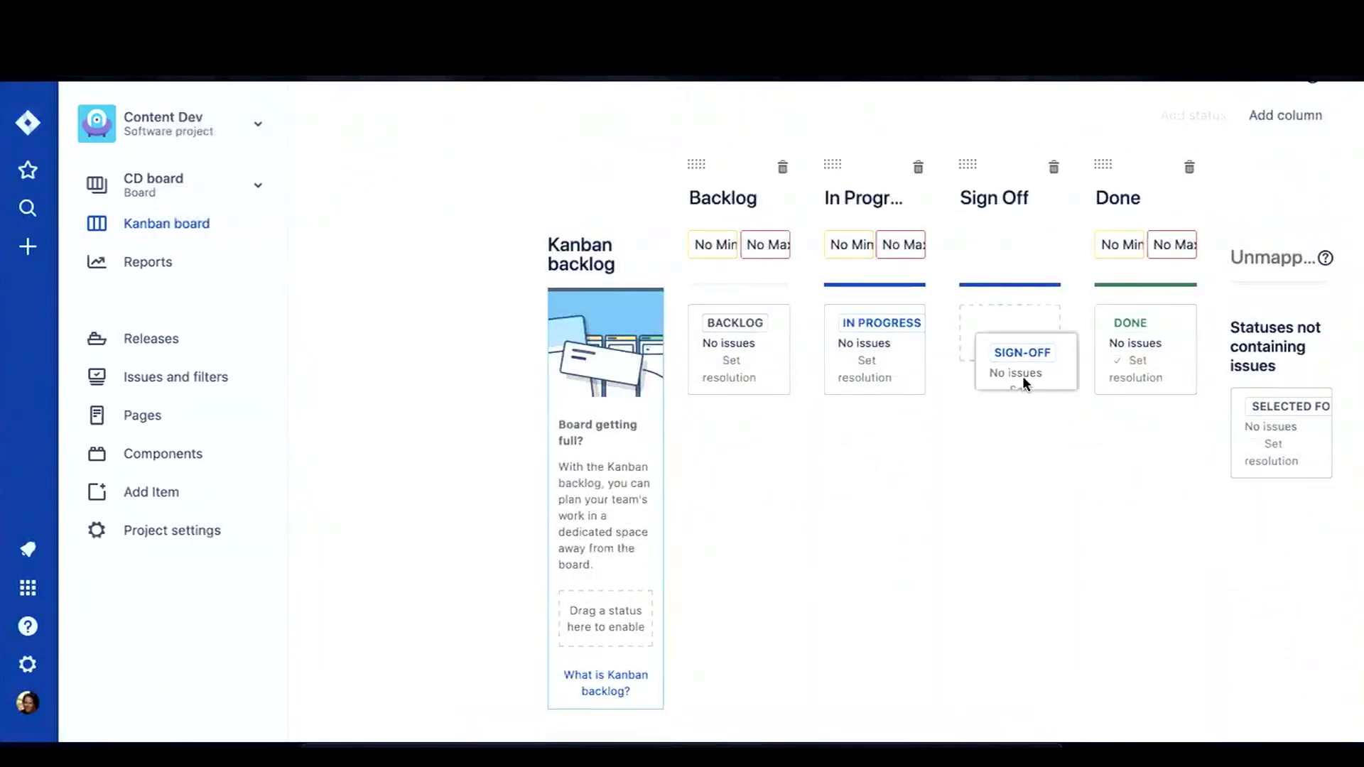
{"action": "scroll", "coordinate": [948, 533], "scroll_direction": "up", "scroll_amount": 5}
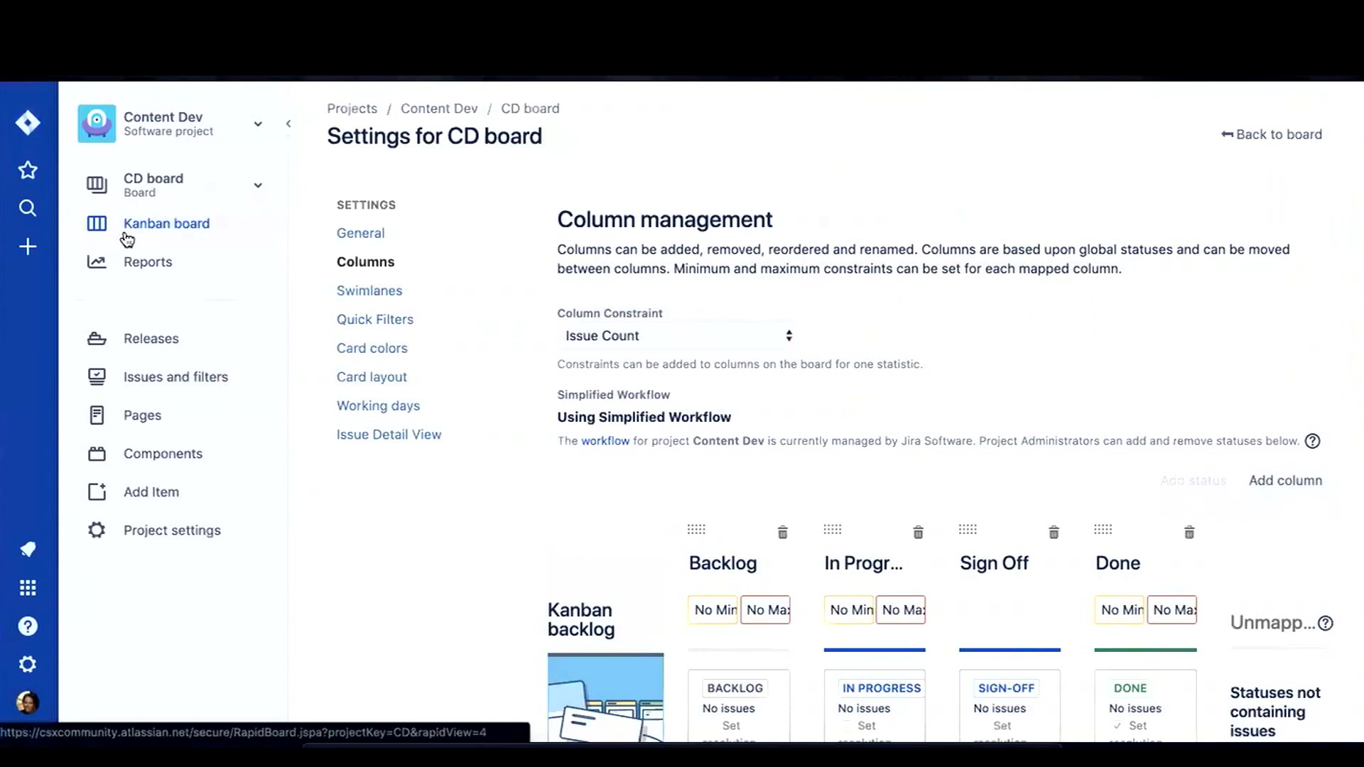
{"action": "left_click", "coordinate": [175, 237]}
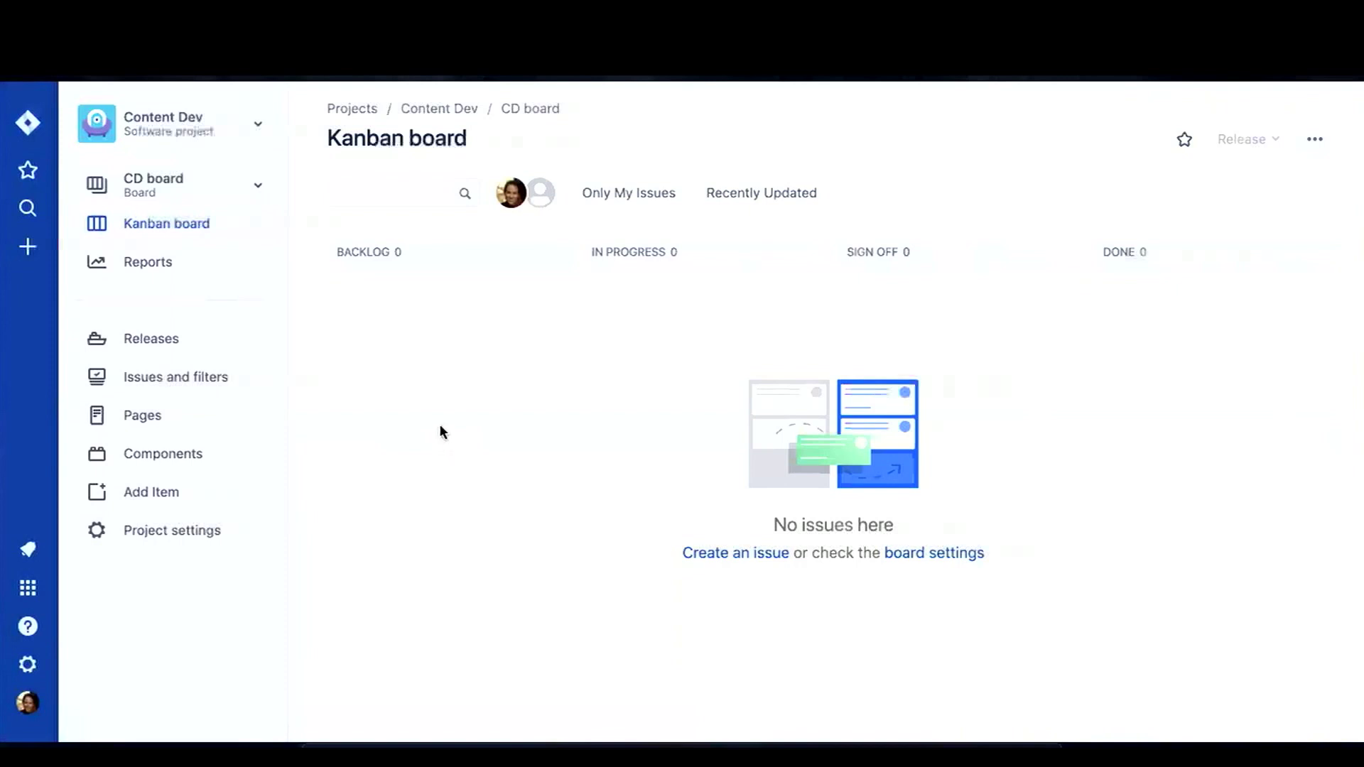
Start a new issue in the Content Dev project and examine the available issue types.
{"action": "left_click", "coordinate": [27, 249]}
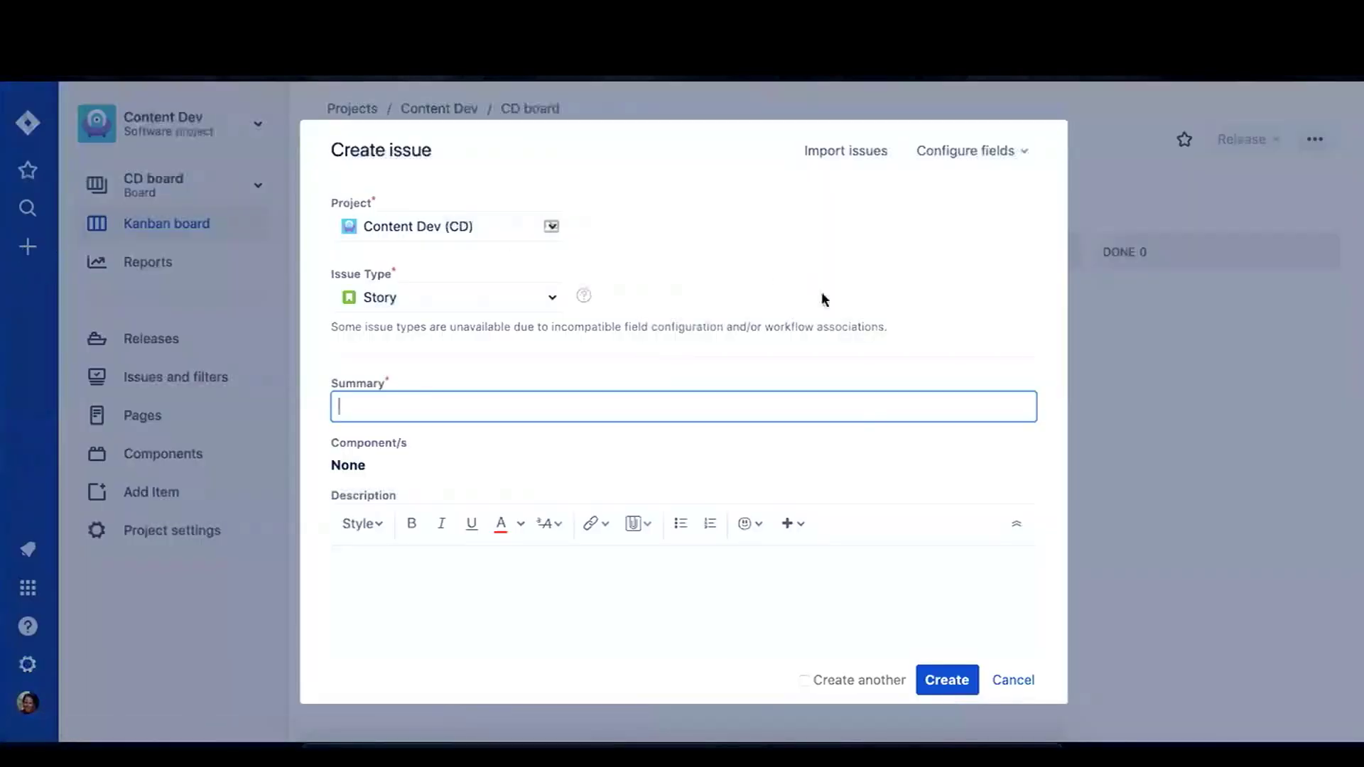
{"action": "scroll", "coordinate": [822, 297], "scroll_direction": "down", "scroll_amount": 1}
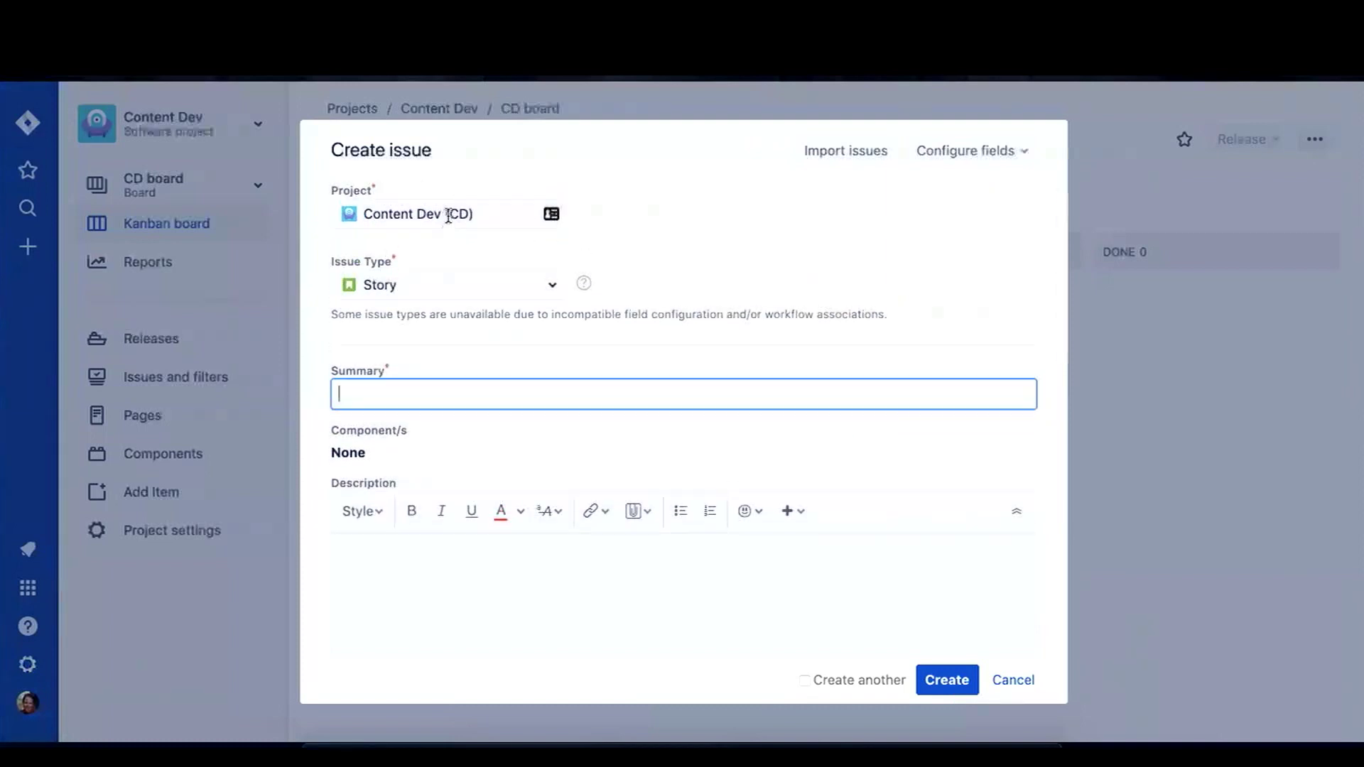
{"action": "left_click", "coordinate": [553, 286]}
{"action": "scroll", "coordinate": [770, 297], "scroll_direction": "down", "scroll_amount": 3}
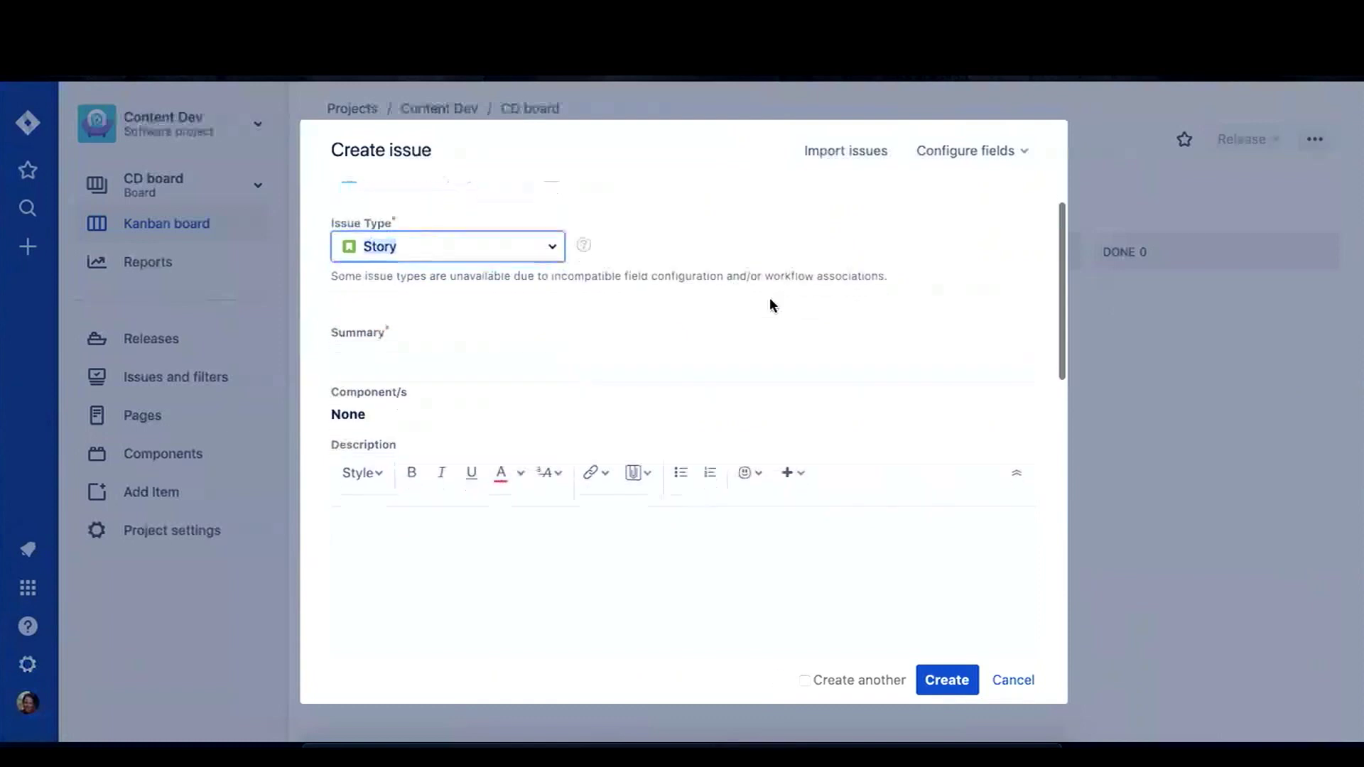
{"action": "scroll", "coordinate": [769, 297], "scroll_direction": "down", "scroll_amount": 3}
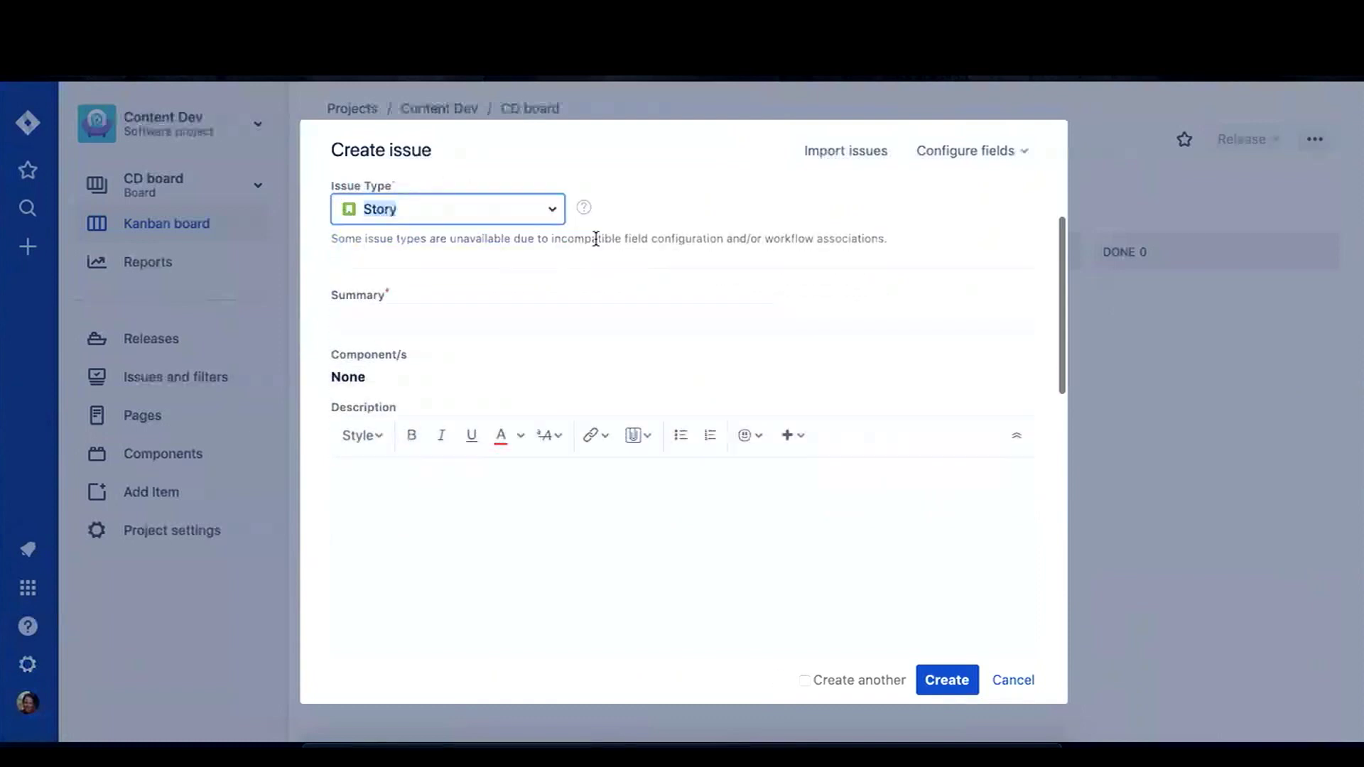
{"action": "left_click", "coordinate": [555, 217]}
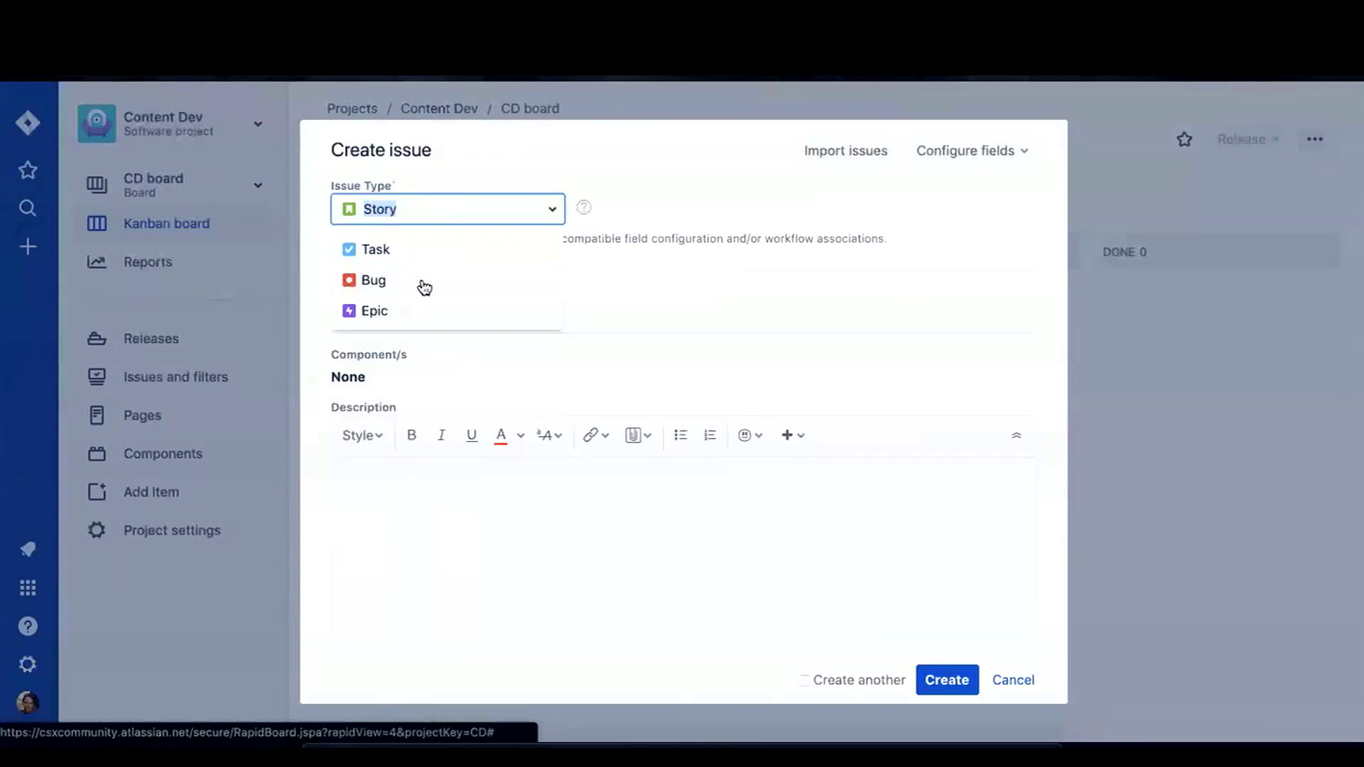
Try mentioning a team member in the issue description and clear the text again.
{"action": "left_click", "coordinate": [450, 518]}
{"action": "type", "text": "@"}
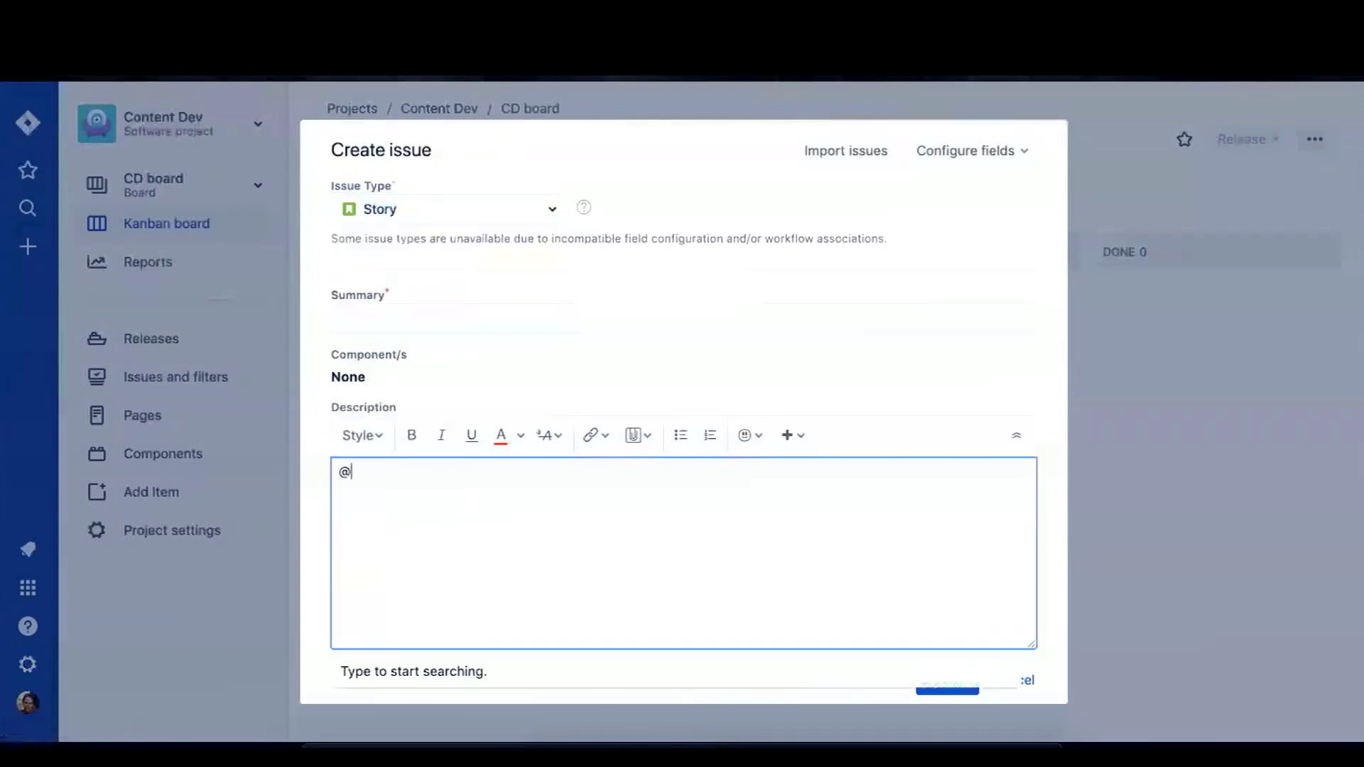
{"action": "type", "text": "scott"}
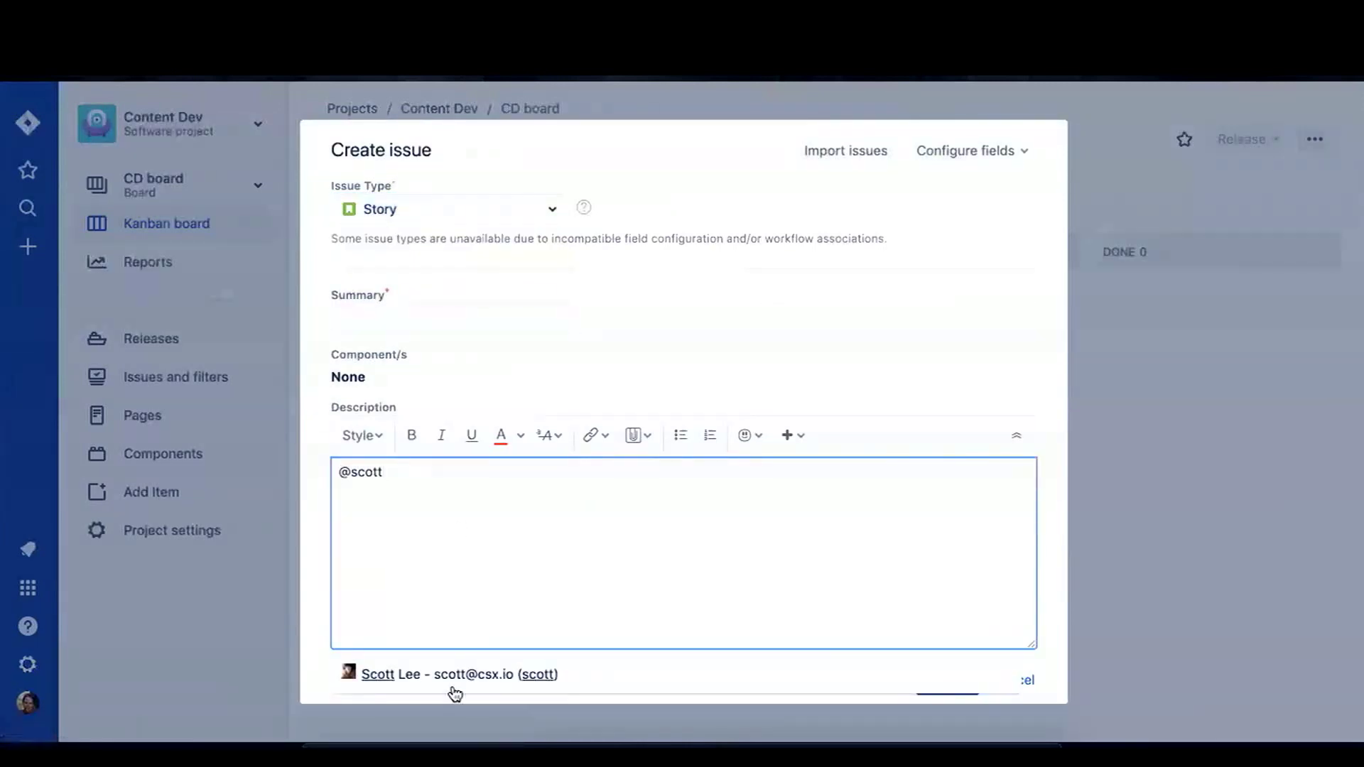
{"action": "left_click", "coordinate": [450, 675]}
{"action": "left_click_drag", "start_coordinate": [426, 470], "coordinate": [285, 471]}
{"action": "key", "text": "BackSpace"}
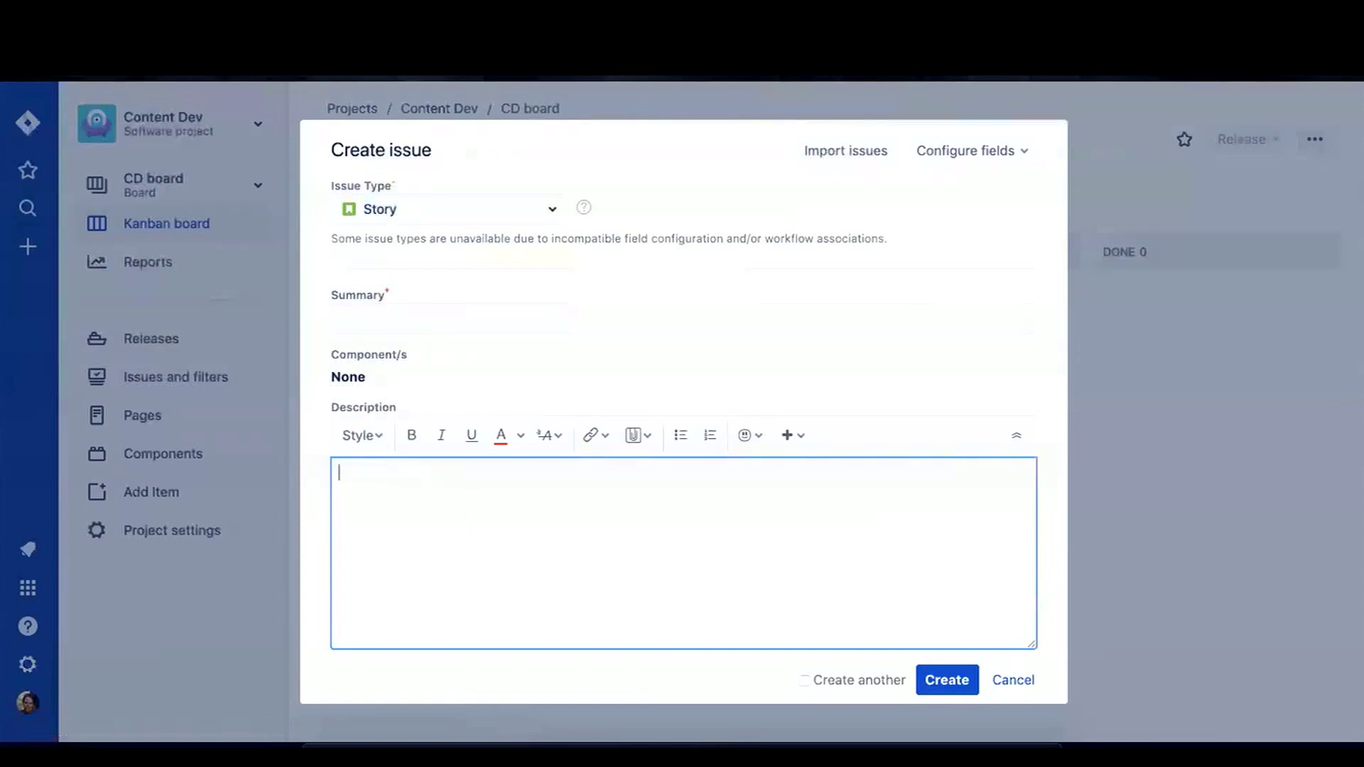
Set the issue type to Epic and name the epic EOS World Expo.
{"action": "left_click", "coordinate": [552, 211]}
{"action": "left_click", "coordinate": [436, 311]}
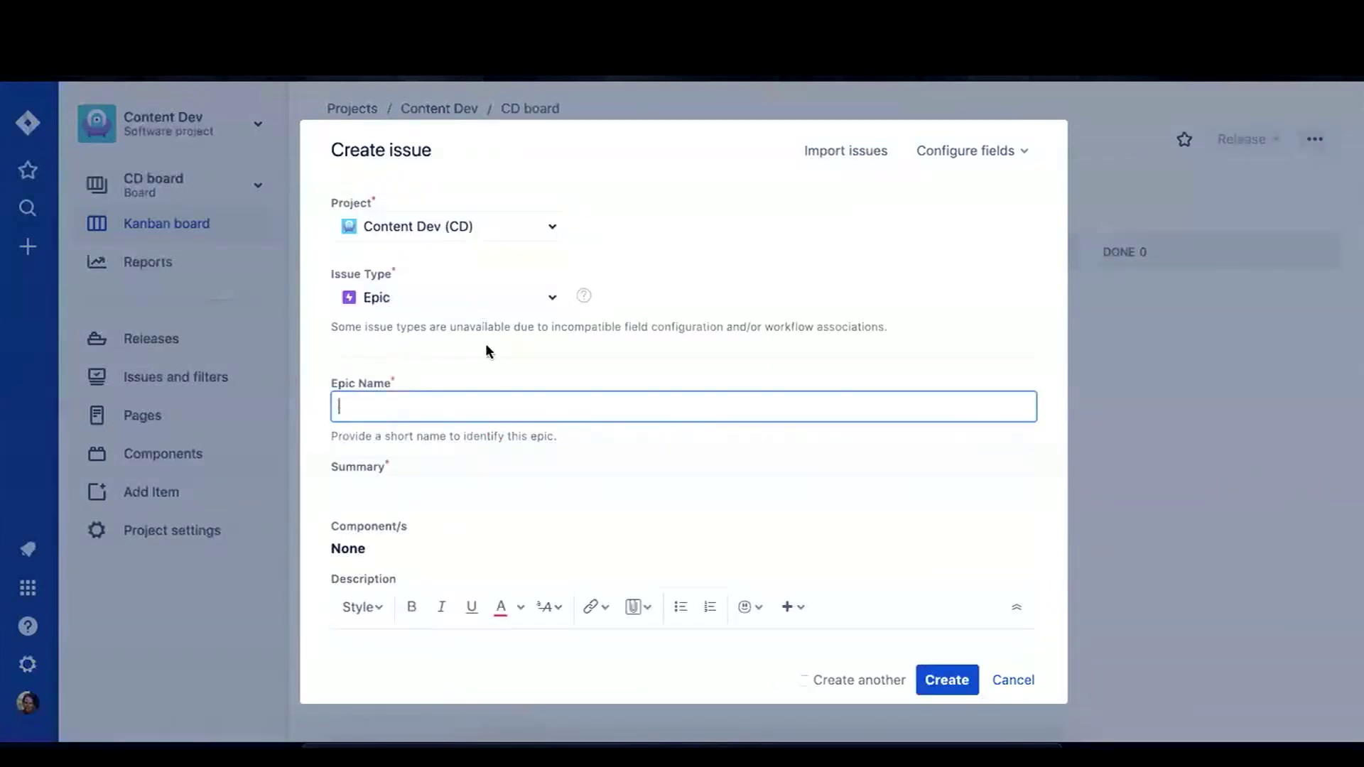
{"action": "type", "text": "EOS World EXXP"}
{"action": "key", "text": "Delete"}
{"action": "type", "text": "o"}
{"action": "key", "text": "Tab"}
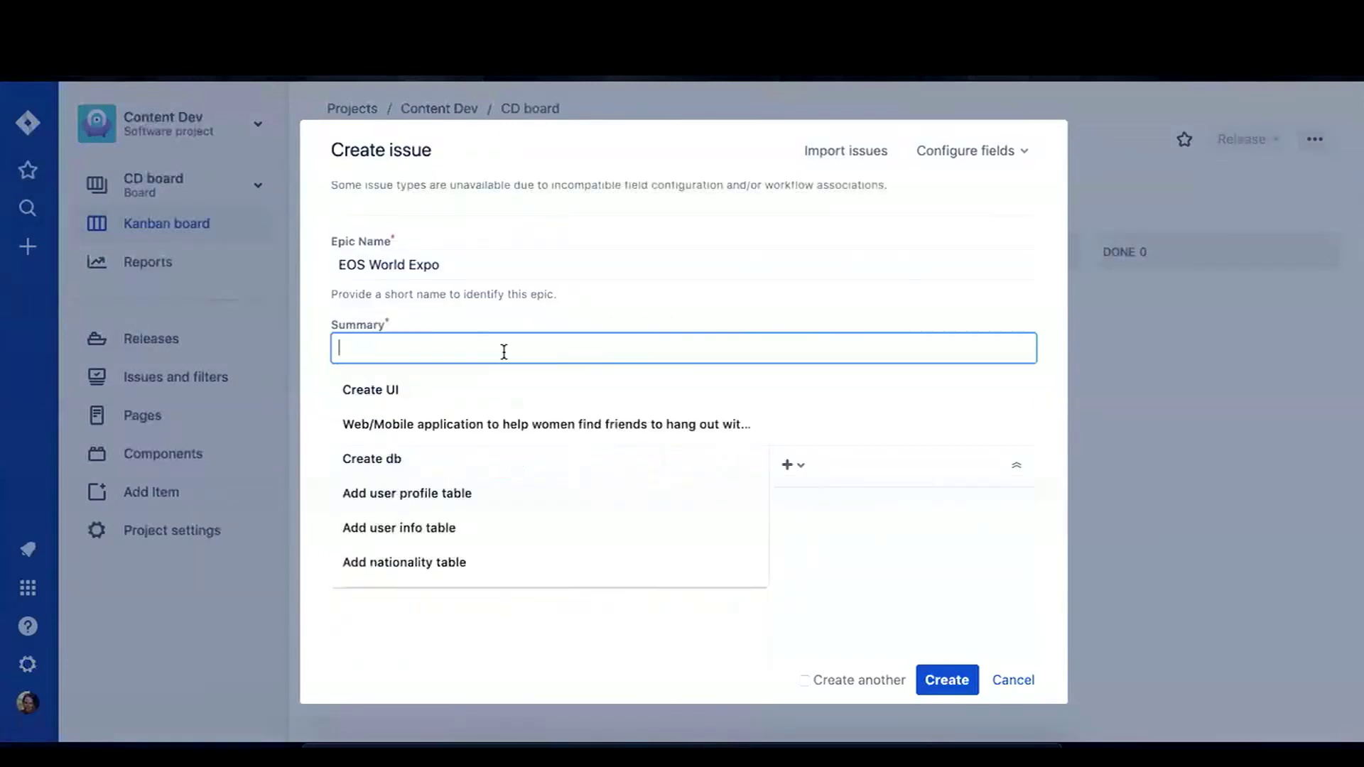
Enter "Event in San Francisco April 13-14" as the epic's summary.
{"action": "type", "text": "Event"}
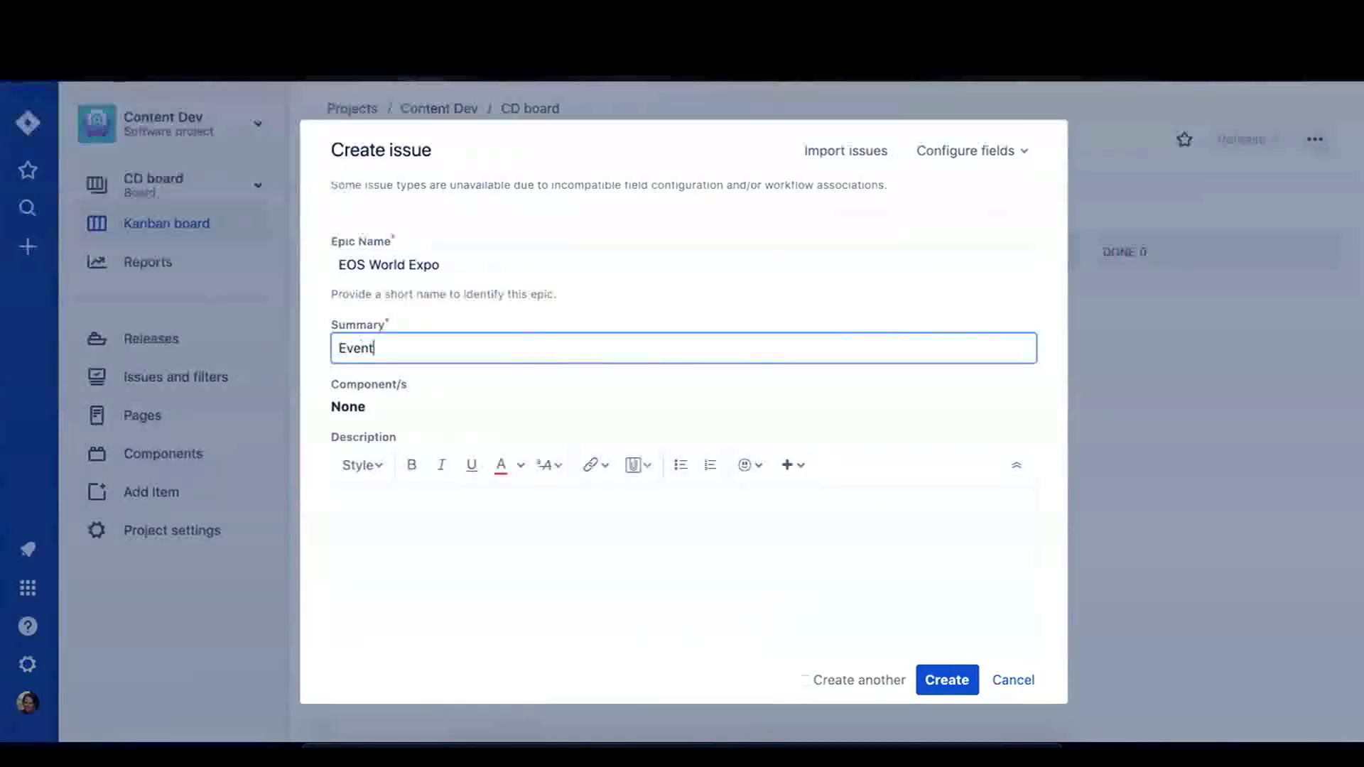
{"action": "type", "text": " in San Francisco April 13-14"}
{"action": "left_click", "coordinate": [475, 539]}
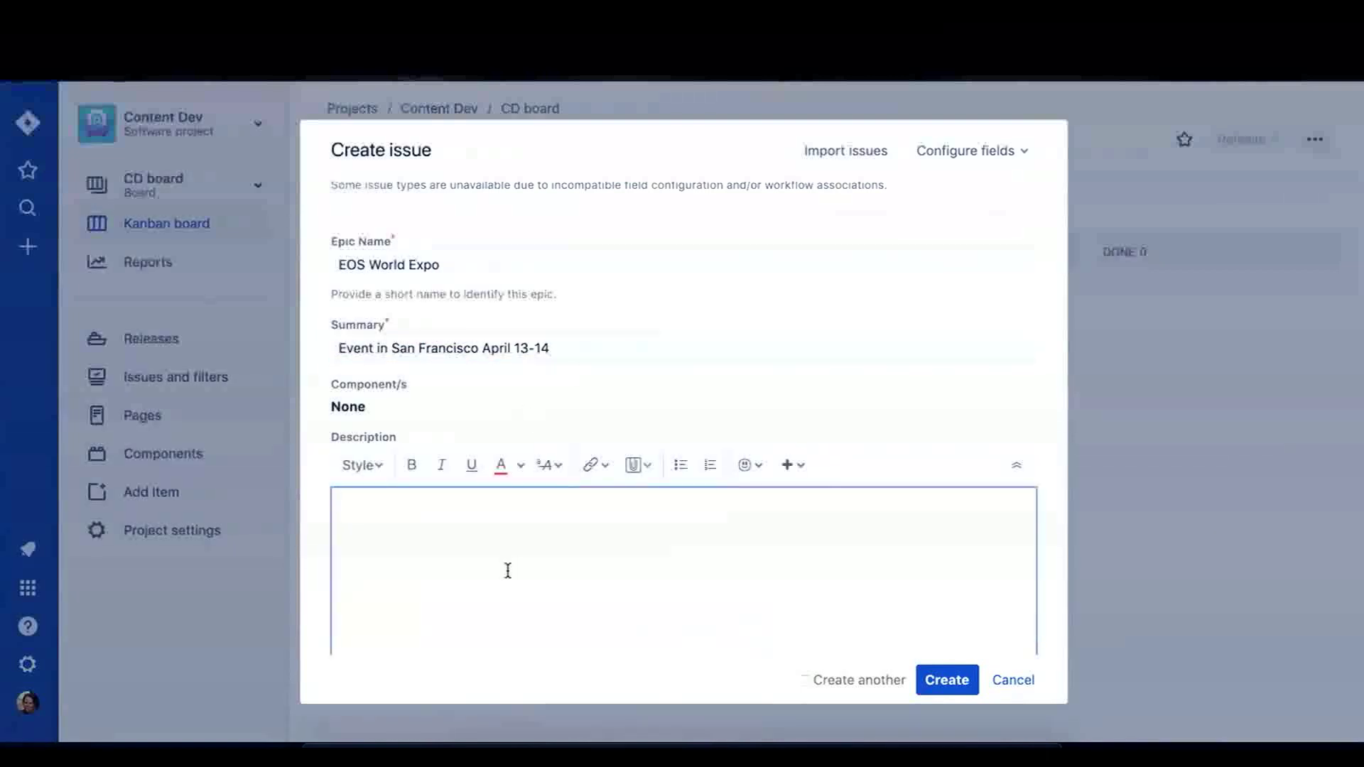
Copy the summary text into the epic's description and add the placeholder line "Amasdfljaksd;ljalskdfjas;dklfjn" below it.
{"action": "left_click_drag", "start_coordinate": [578, 349], "coordinate": [316, 349]}
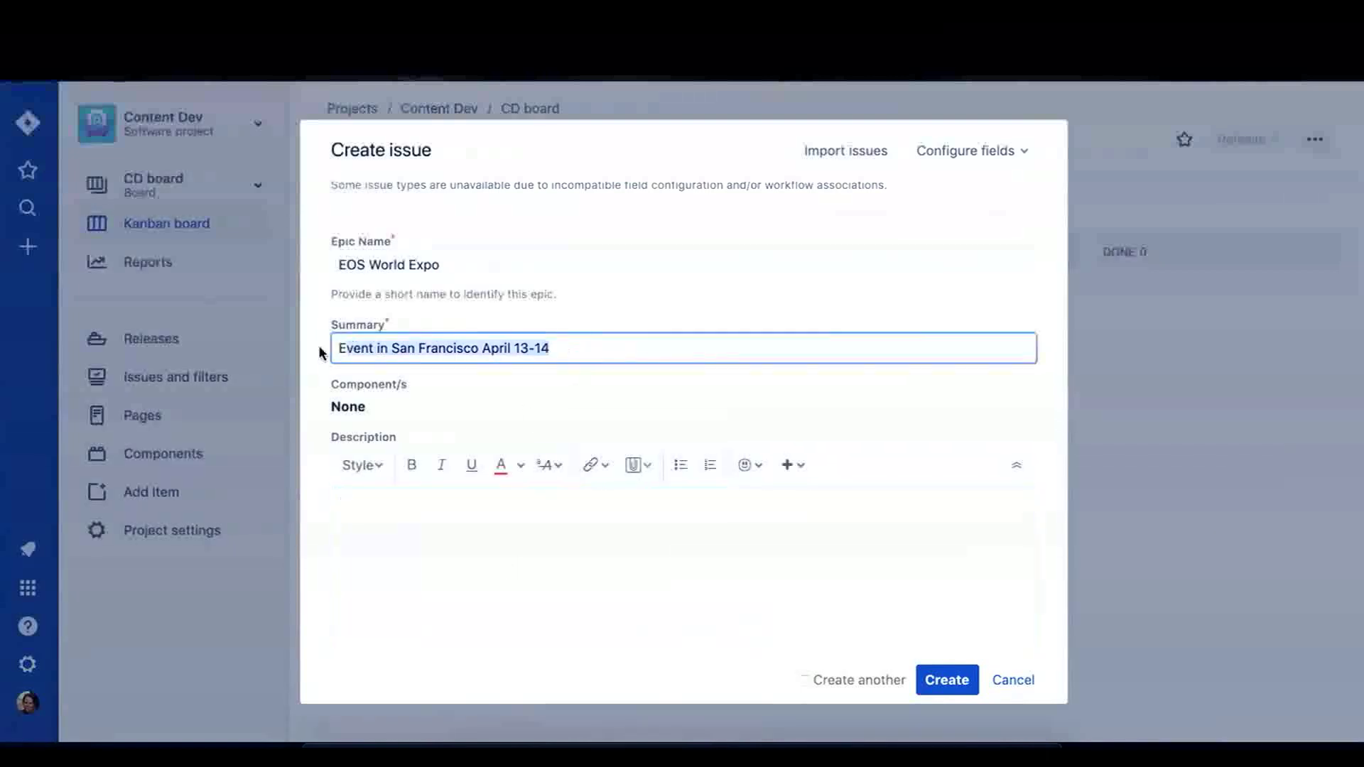
{"action": "key", "text": "ctrl+c"}
{"action": "left_click", "coordinate": [475, 571]}
{"action": "key", "text": "ctrl+v"}
{"action": "key", "text": "Return"}
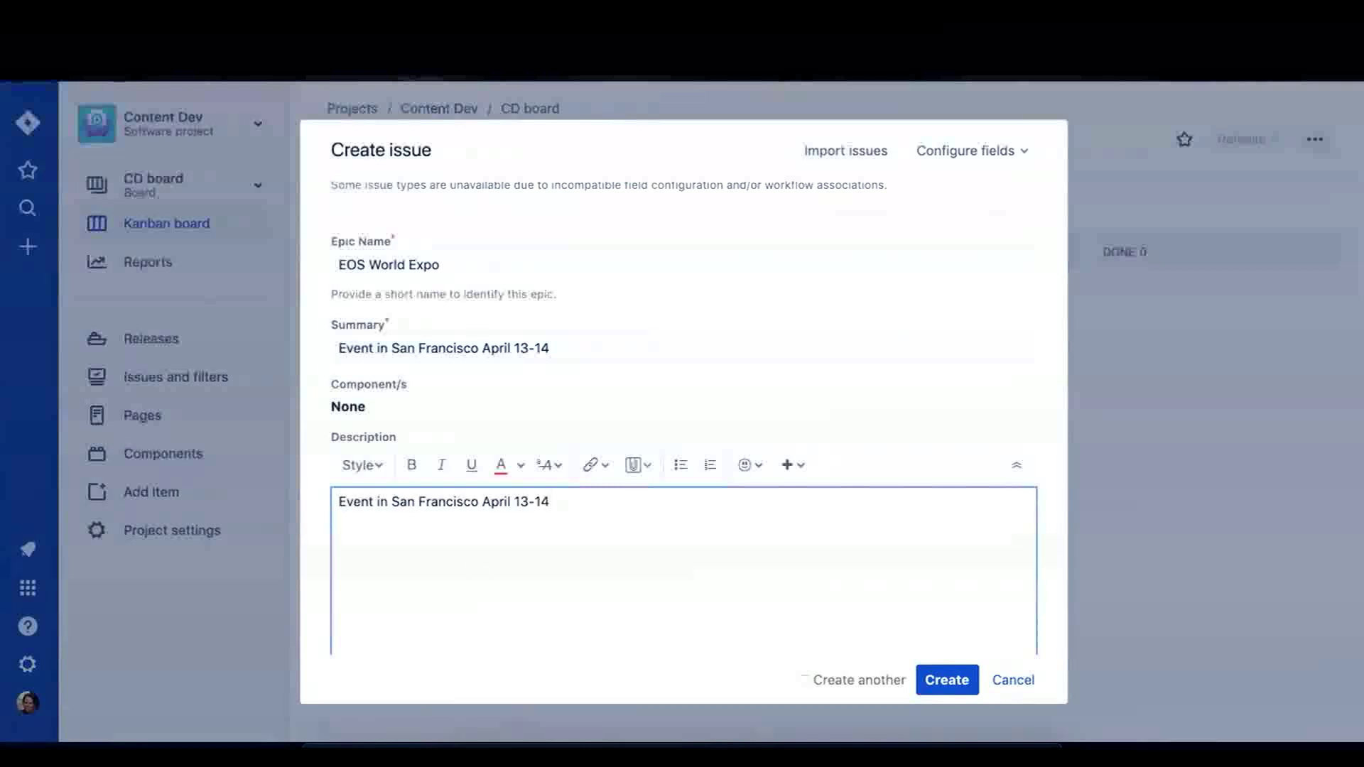
{"action": "type", "text": "Amasdfljaksd;ljalskdfjas;dklfjn"}
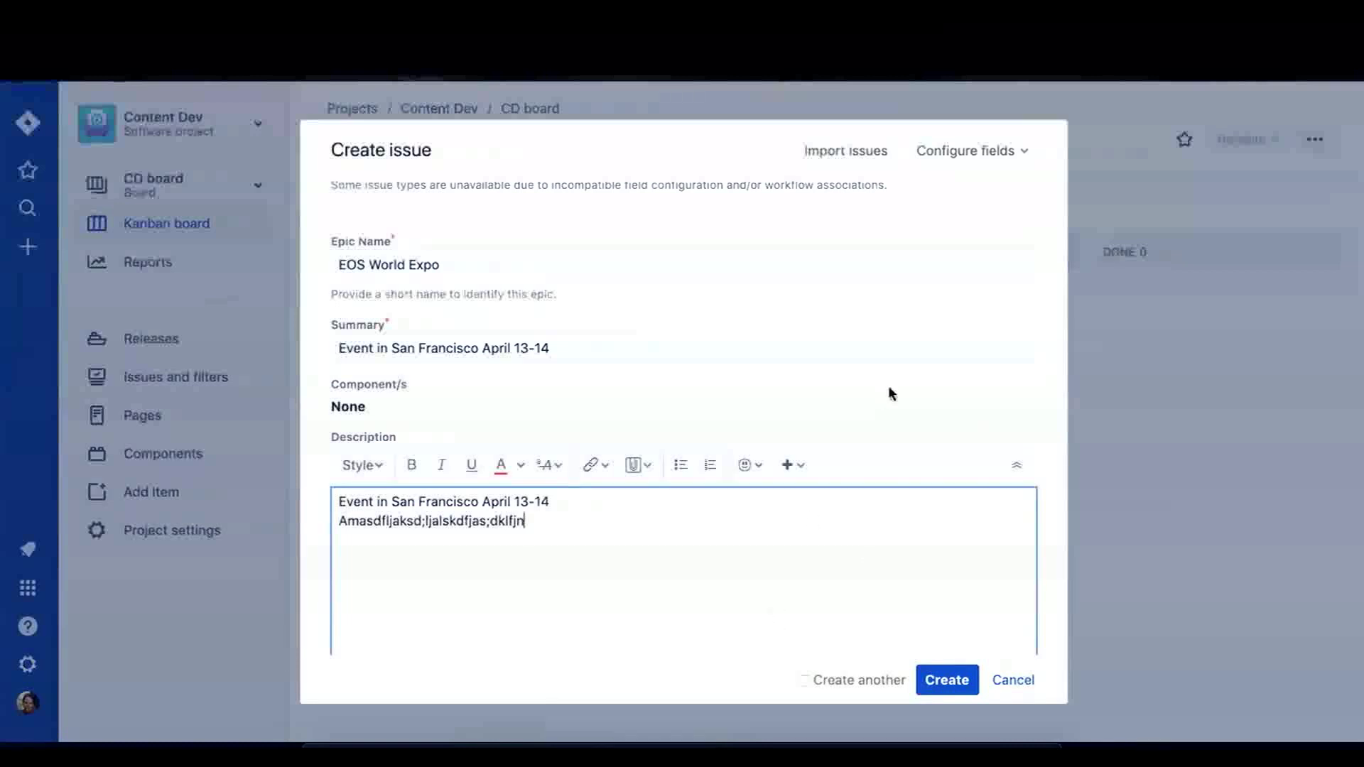
Review the epic's remaining fields and examine the available priority levels without changing the priority.
{"action": "scroll", "coordinate": [855, 430], "scroll_direction": "down", "scroll_amount": 4}
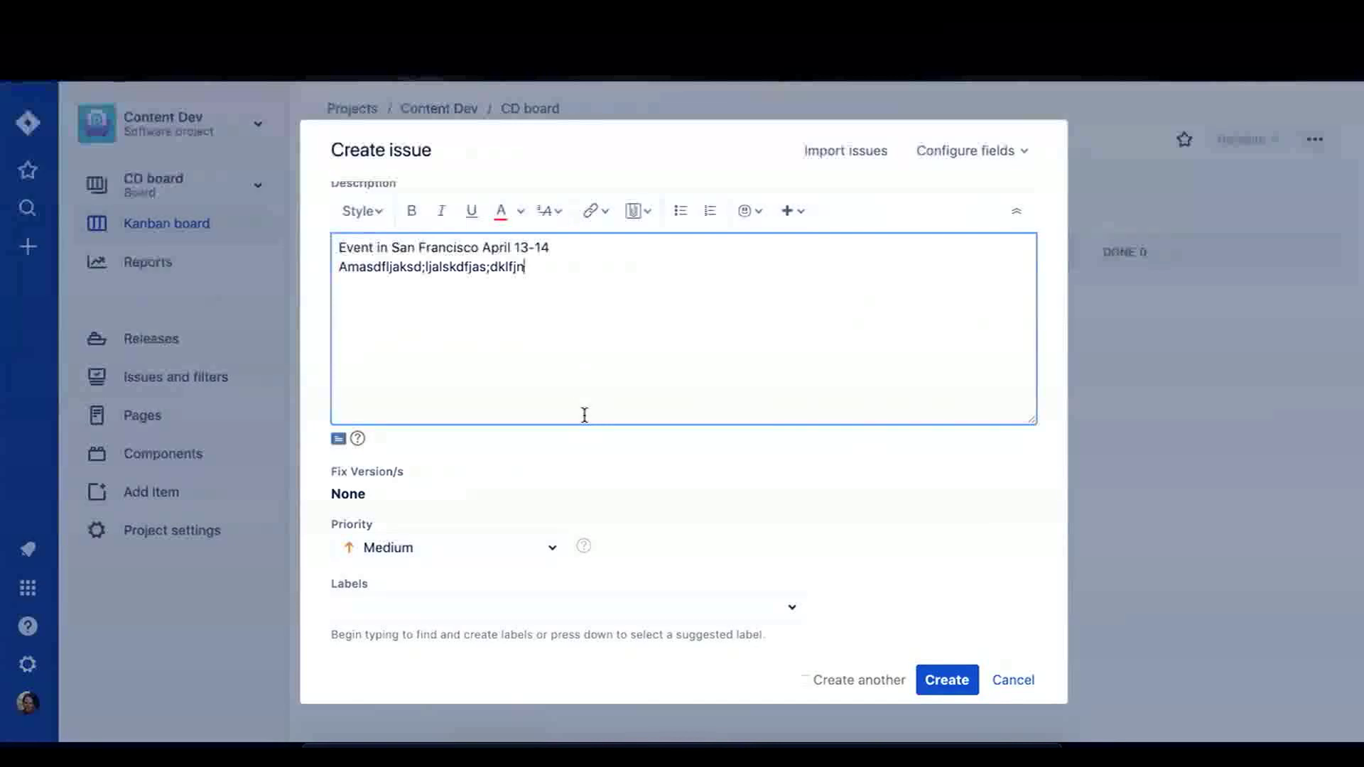
{"action": "scroll", "coordinate": [565, 390], "scroll_direction": "up", "scroll_amount": 4}
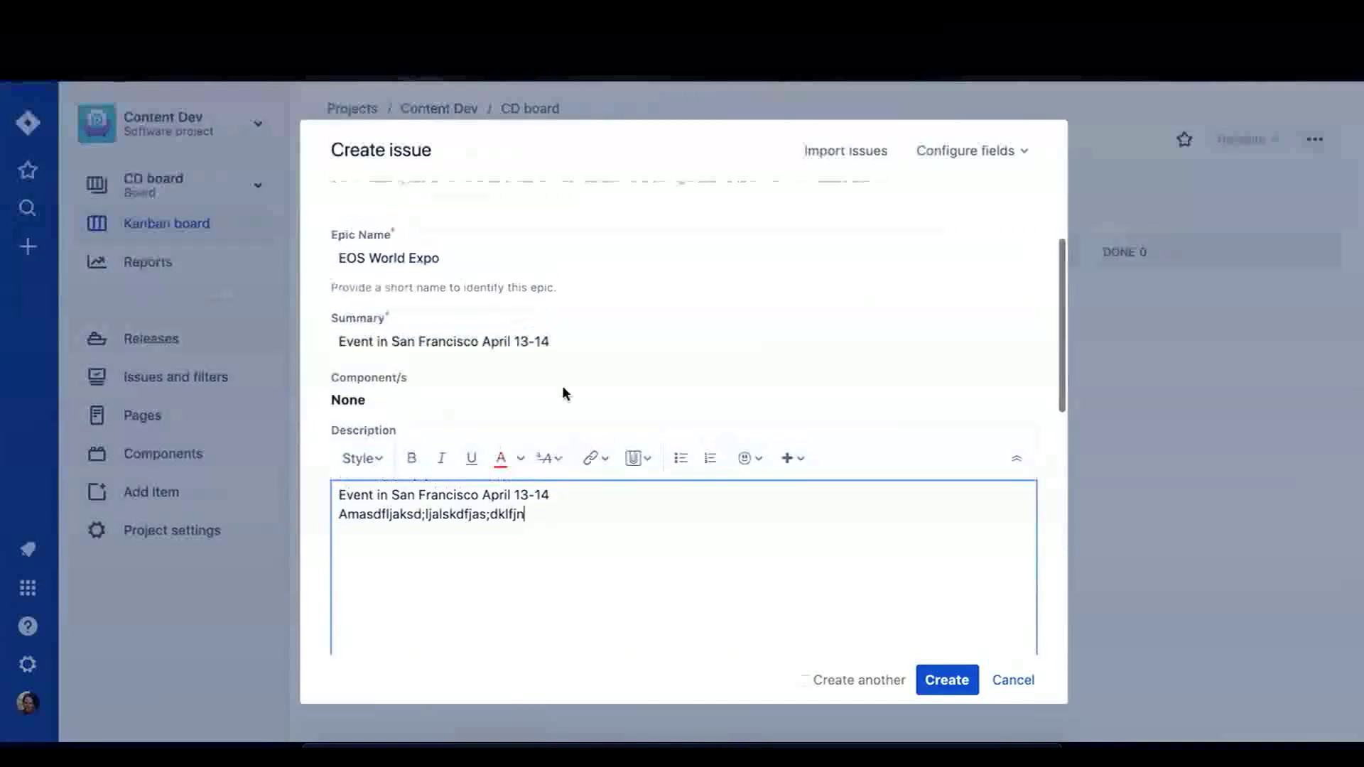
{"action": "scroll", "coordinate": [718, 624], "scroll_direction": "down", "scroll_amount": 5}
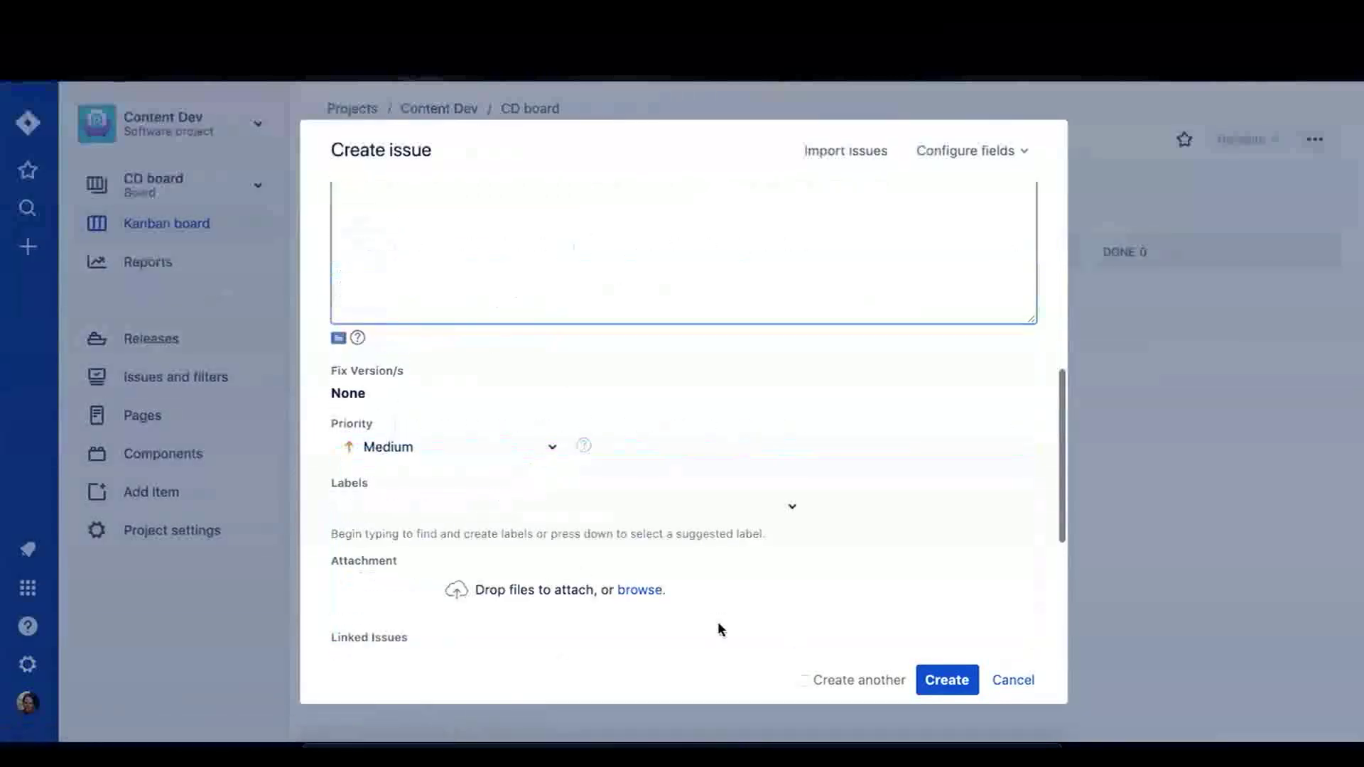
{"action": "scroll", "coordinate": [819, 404], "scroll_direction": "down", "scroll_amount": 3}
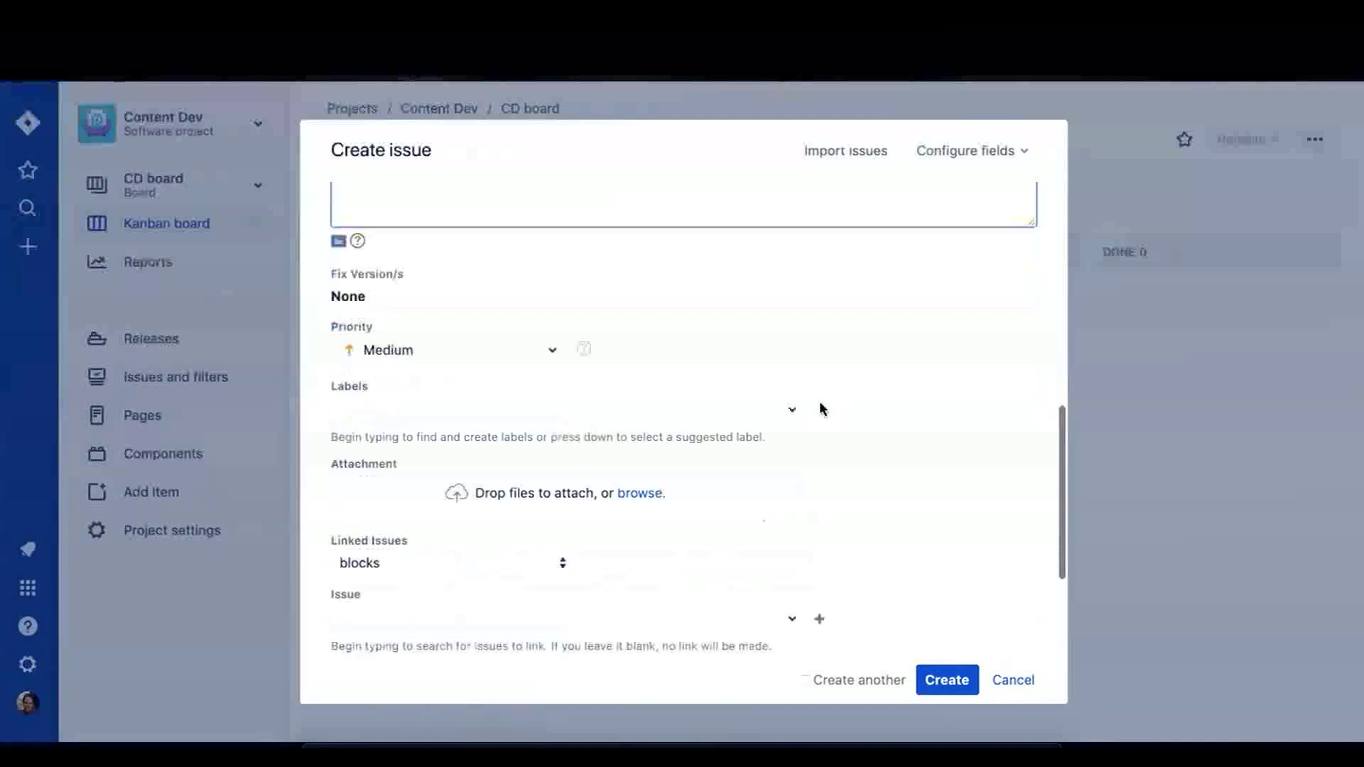
{"action": "left_click", "coordinate": [553, 344]}
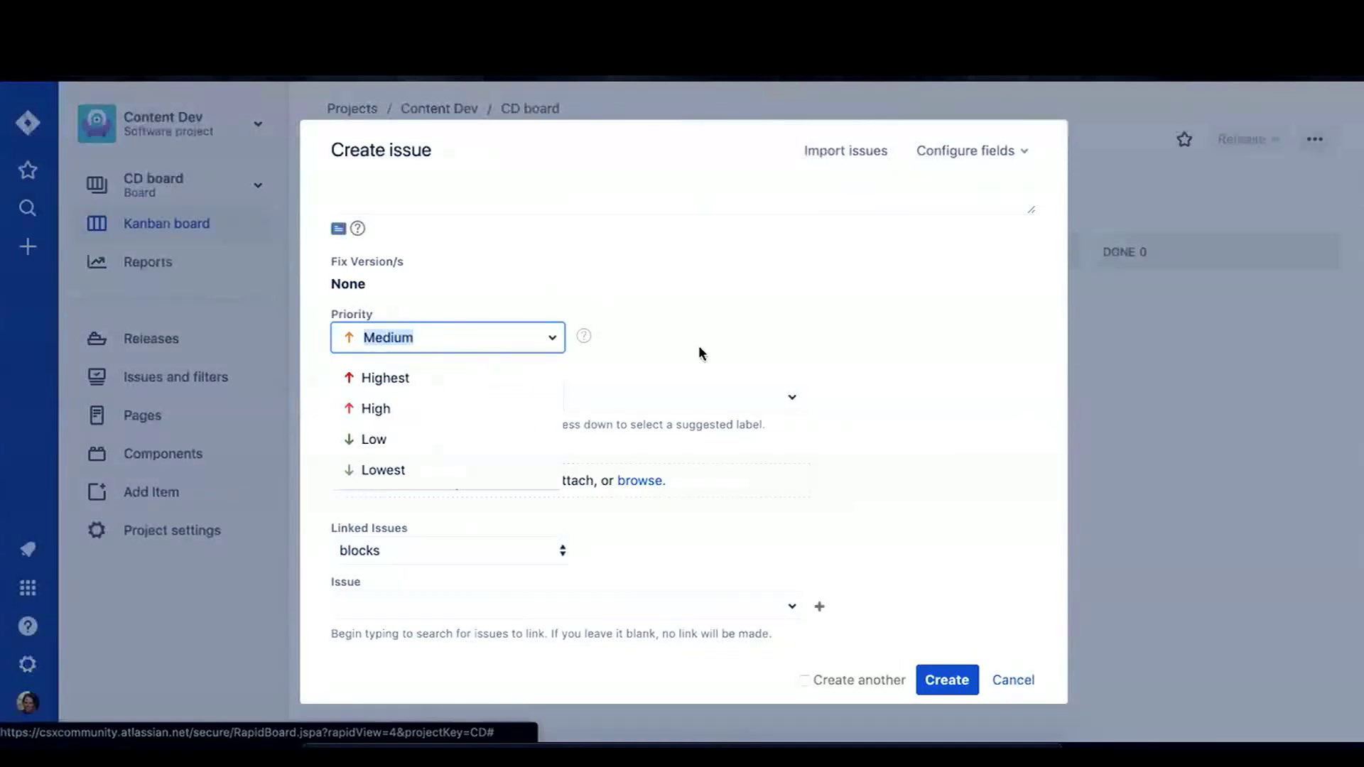
{"action": "left_click", "coordinate": [750, 344]}
{"action": "scroll", "coordinate": [890, 520], "scroll_direction": "down", "scroll_amount": 1}
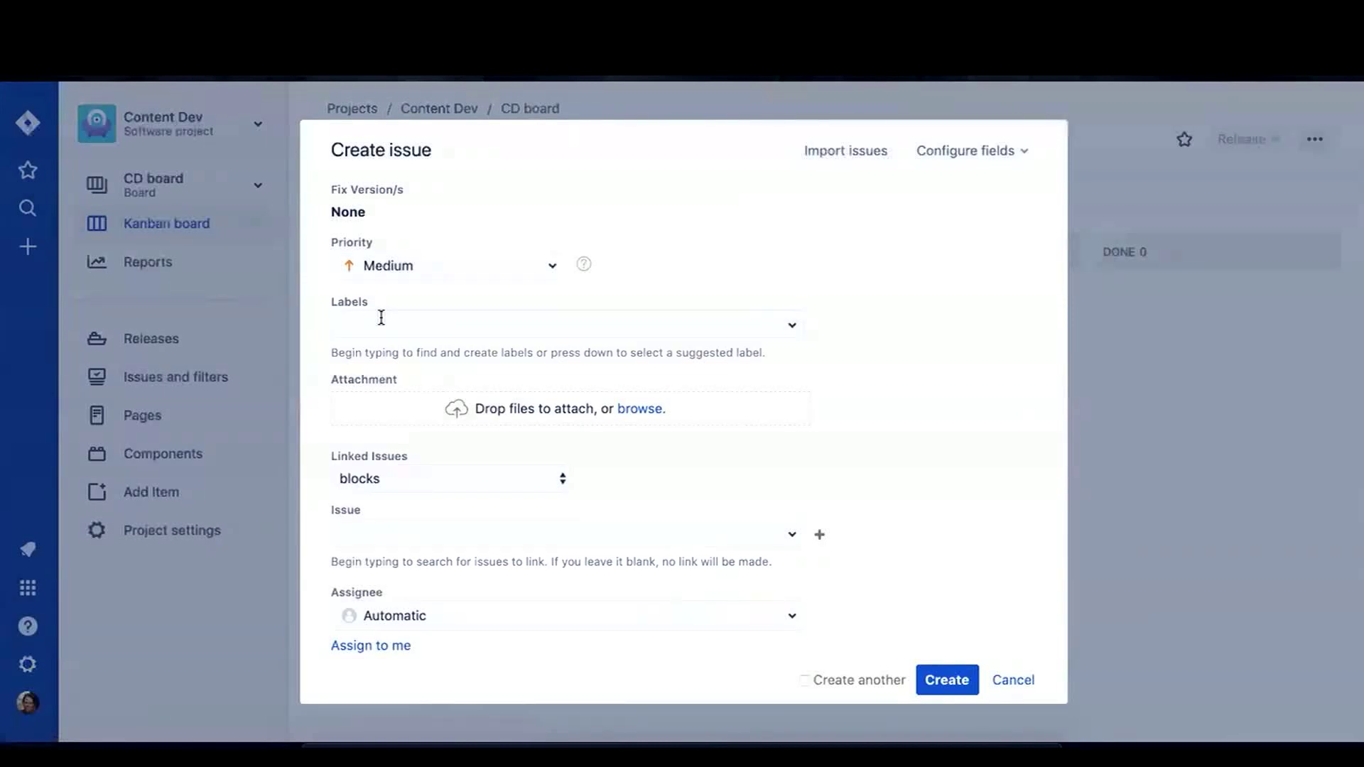
Check which existing labels are suggested for the epic.
{"action": "left_click", "coordinate": [435, 319]}
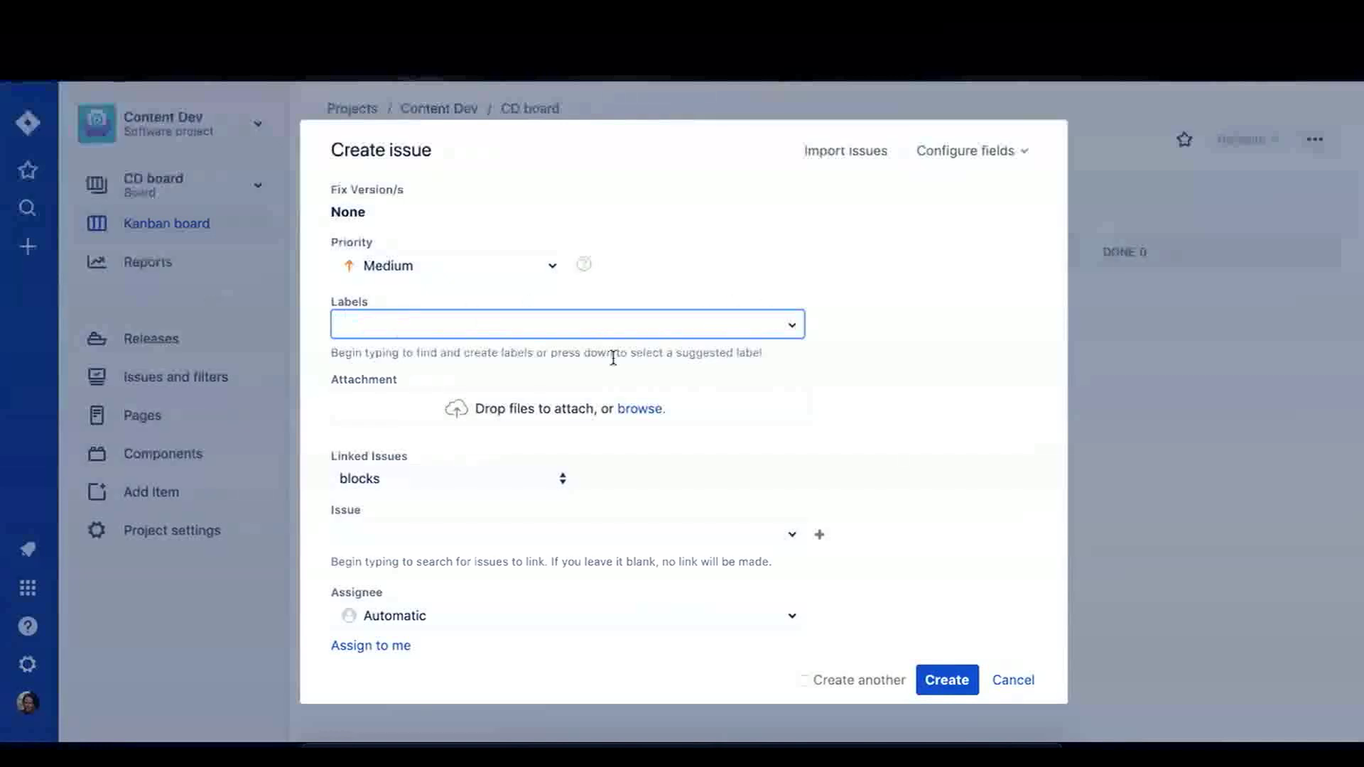
{"action": "scroll", "coordinate": [787, 434], "scroll_direction": "down", "scroll_amount": 1}
{"action": "left_click", "coordinate": [793, 275]}
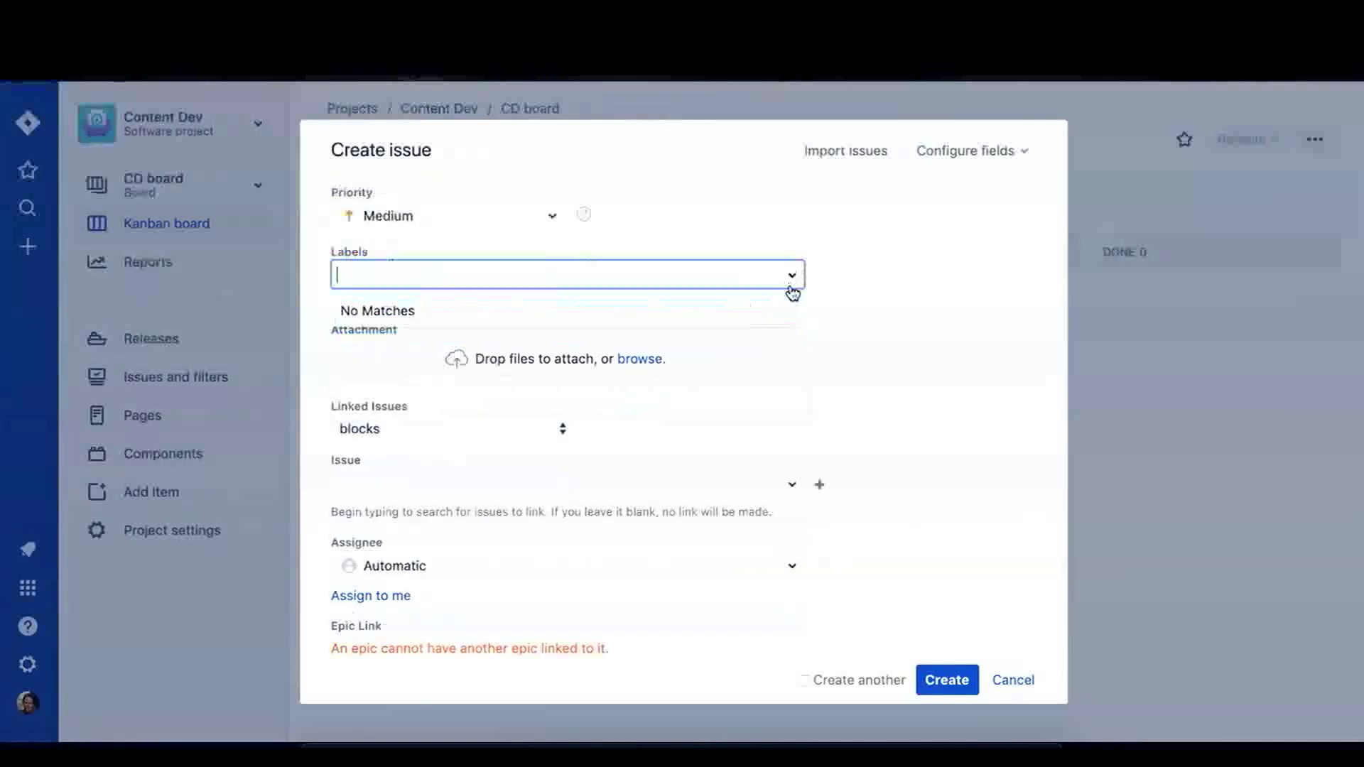
{"action": "left_click", "coordinate": [856, 292]}
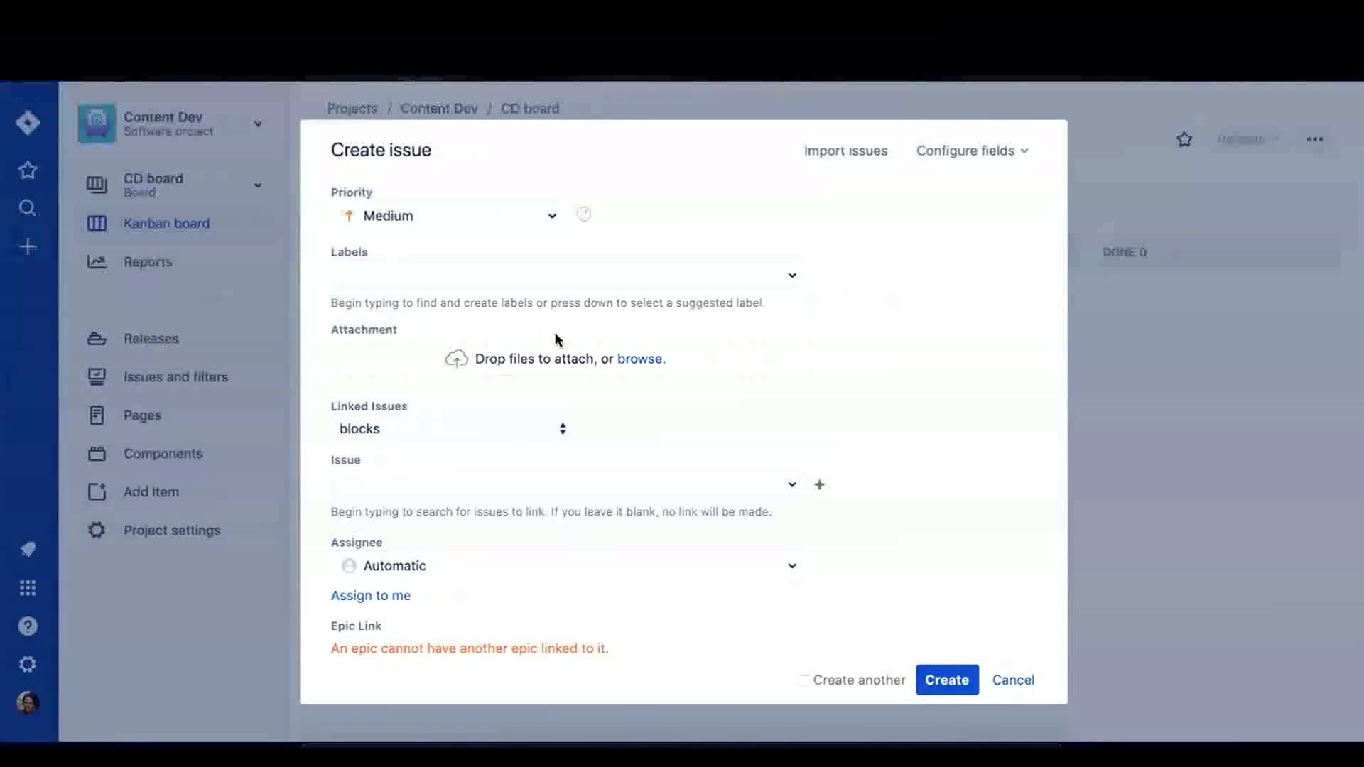
{"action": "left_click", "coordinate": [795, 277]}
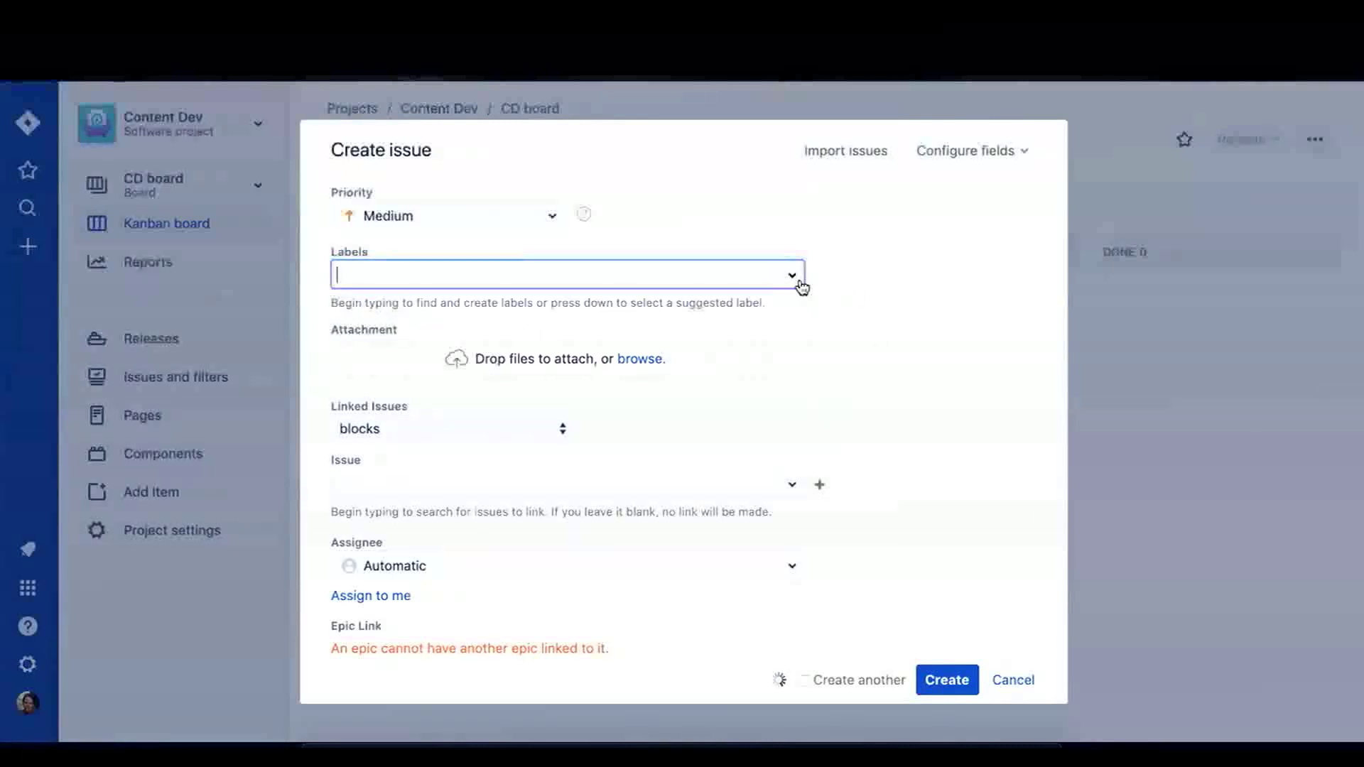
{"action": "left_click", "coordinate": [597, 271]}
{"action": "type", "text": "Content"}
{"action": "key", "text": "Return"}
{"action": "type", "text": "Ci"}
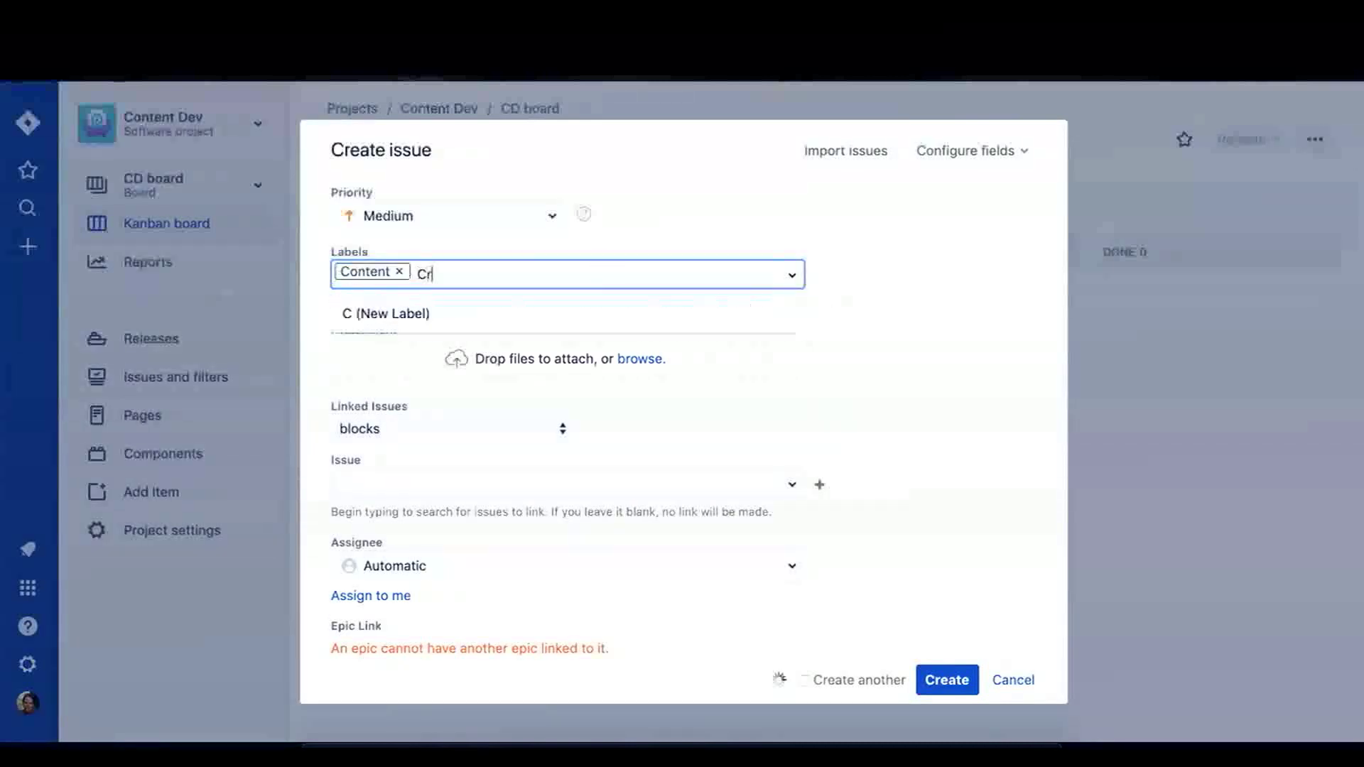
{"action": "key", "text": "BackSpace"}
{"action": "key", "text": "BackSpace"}
{"action": "key", "text": "BackSpace"}
{"action": "key", "text": "BackSpace"}
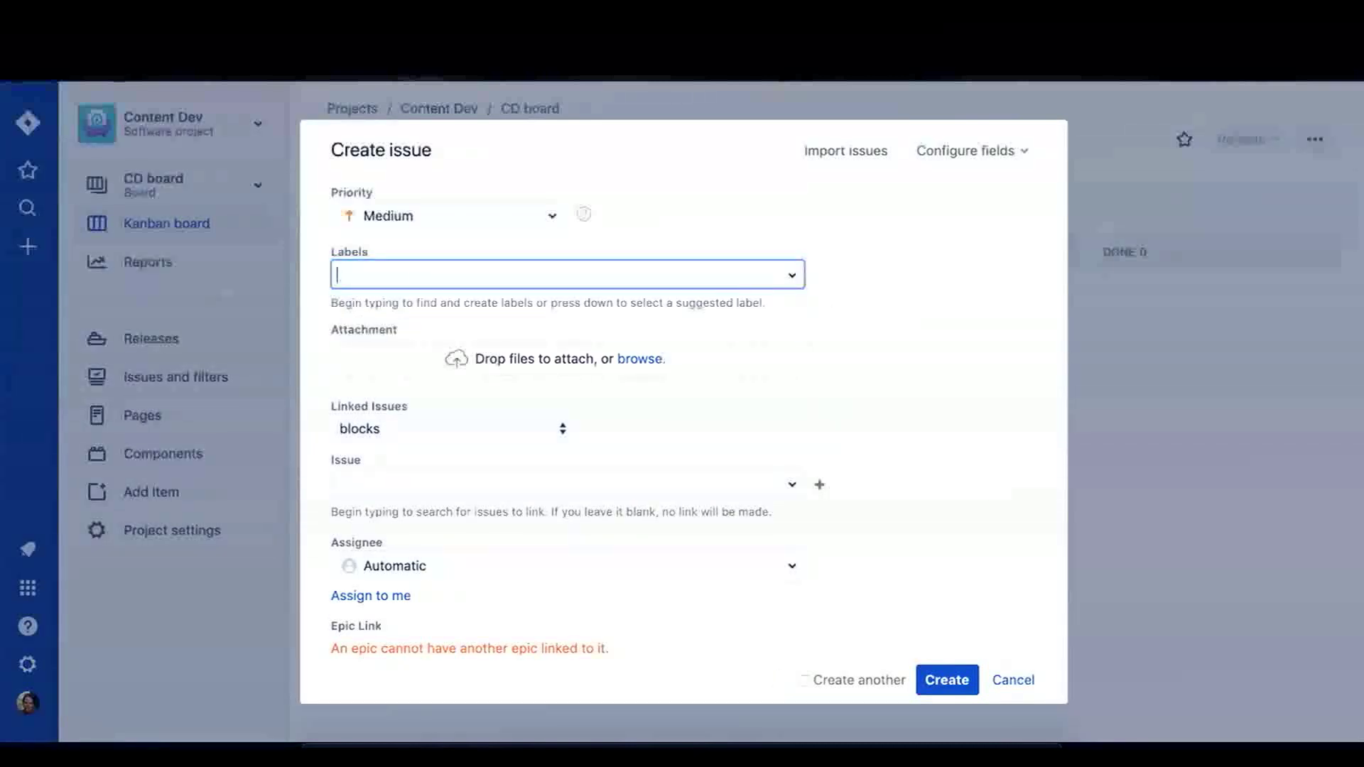
Add the label Content_Creation to the epic.
{"action": "type", "text": "Content"}
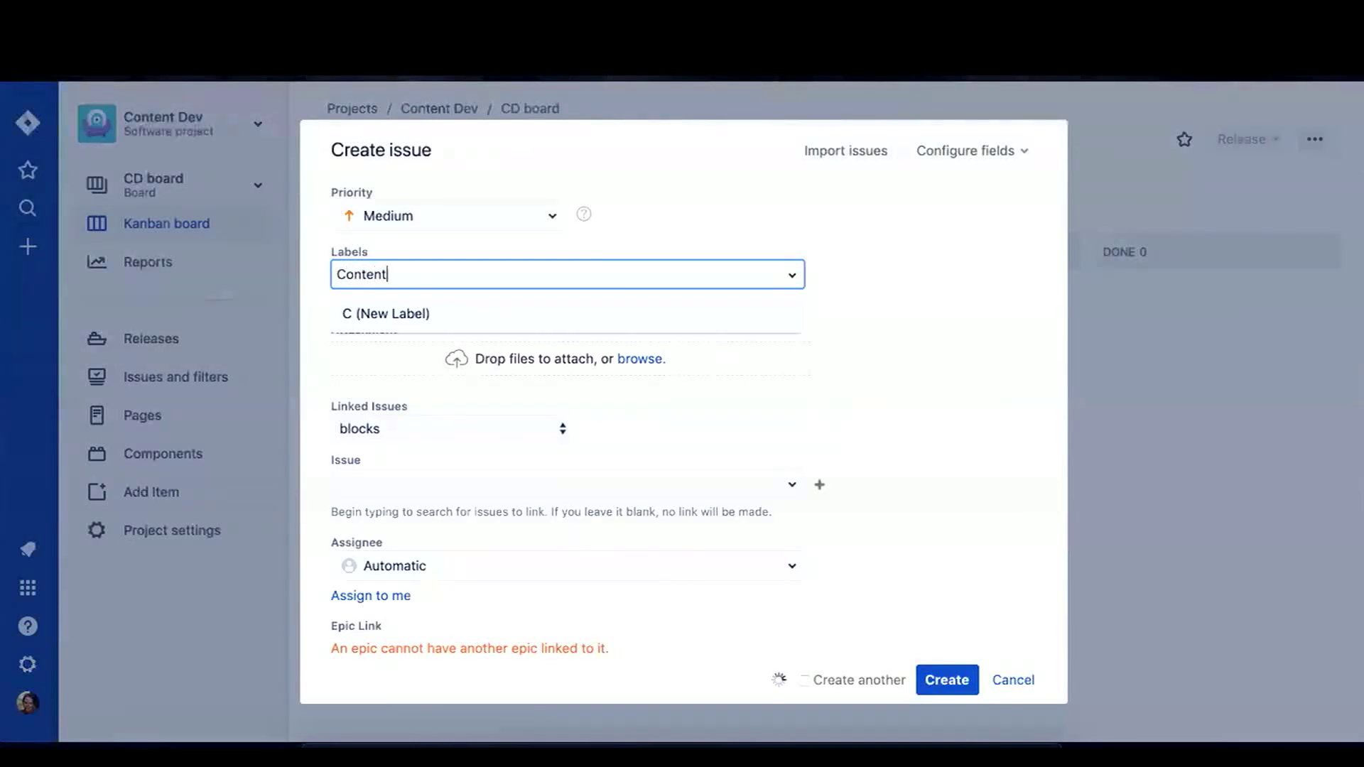
{"action": "key", "text": "Return"}
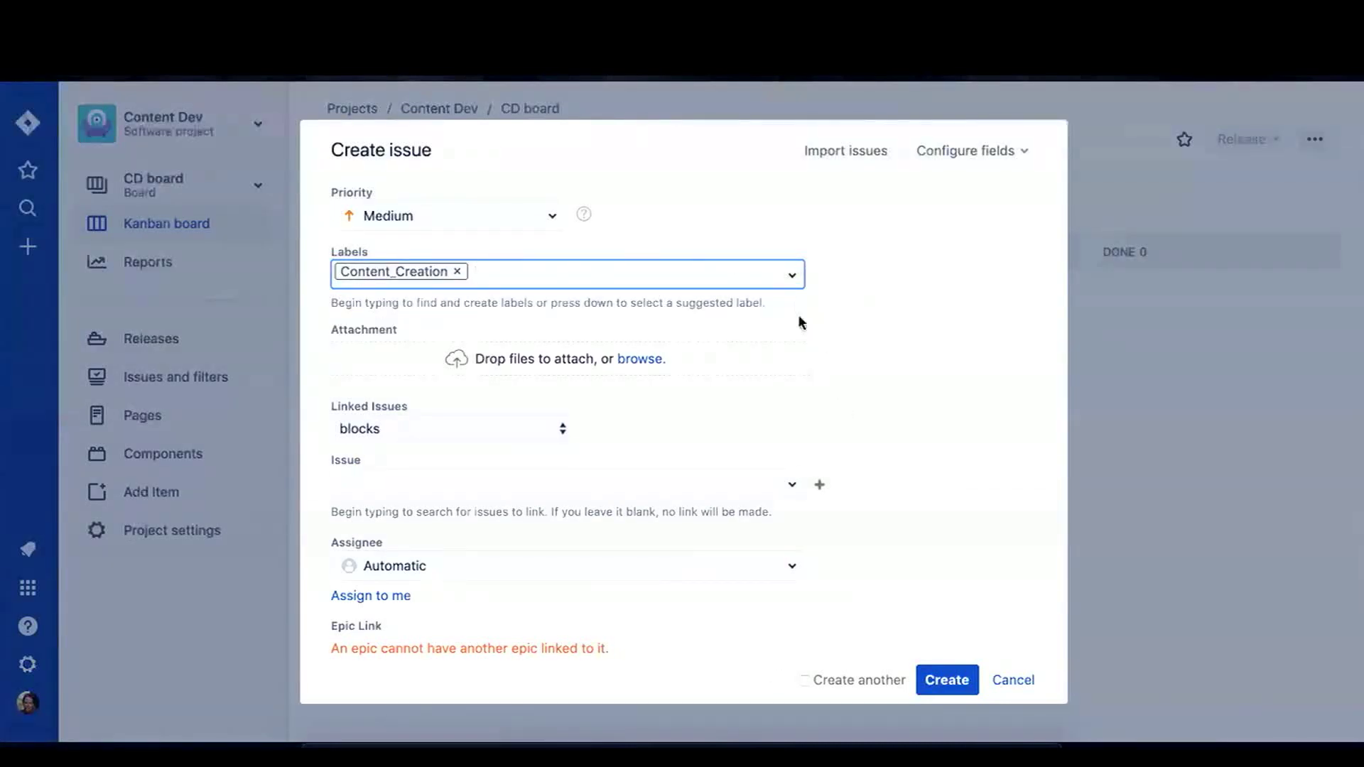
{"action": "left_click", "coordinate": [791, 277]}
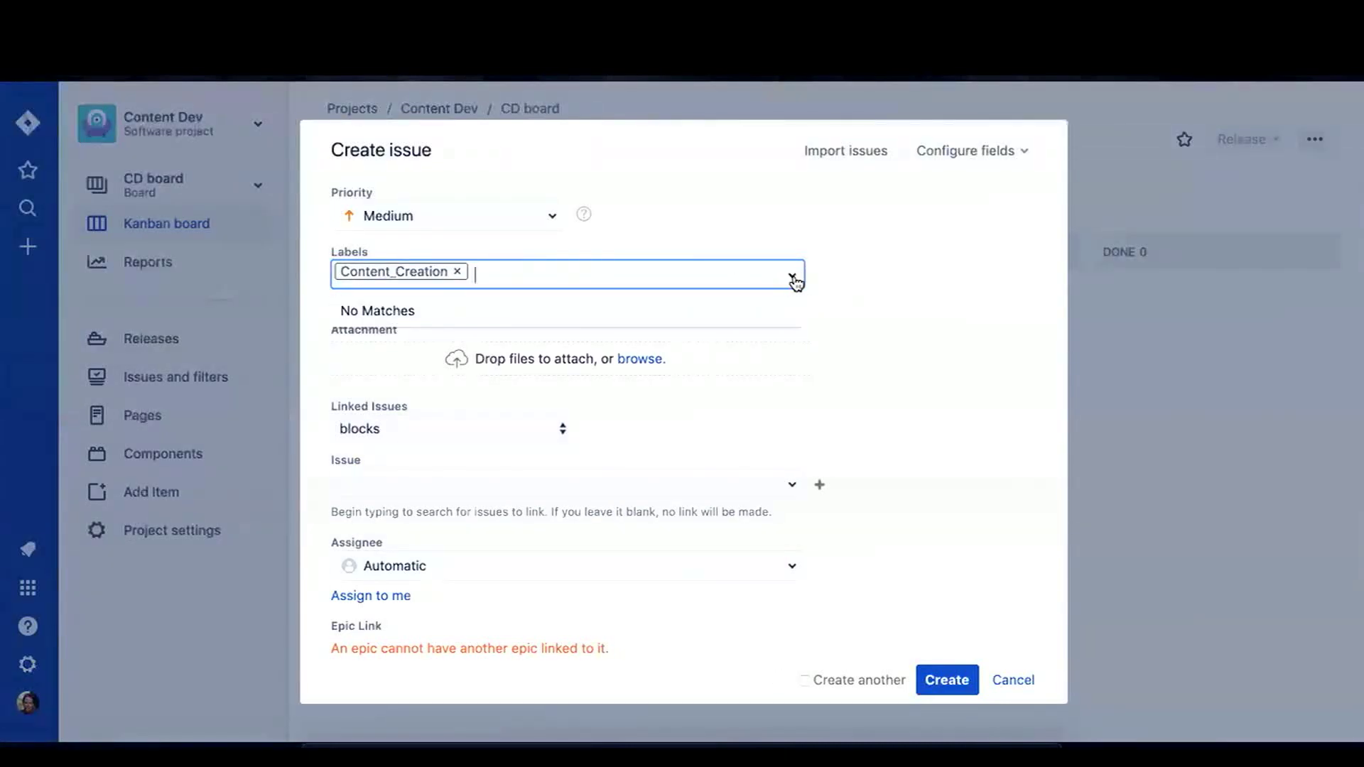
{"action": "left_click", "coordinate": [790, 278]}
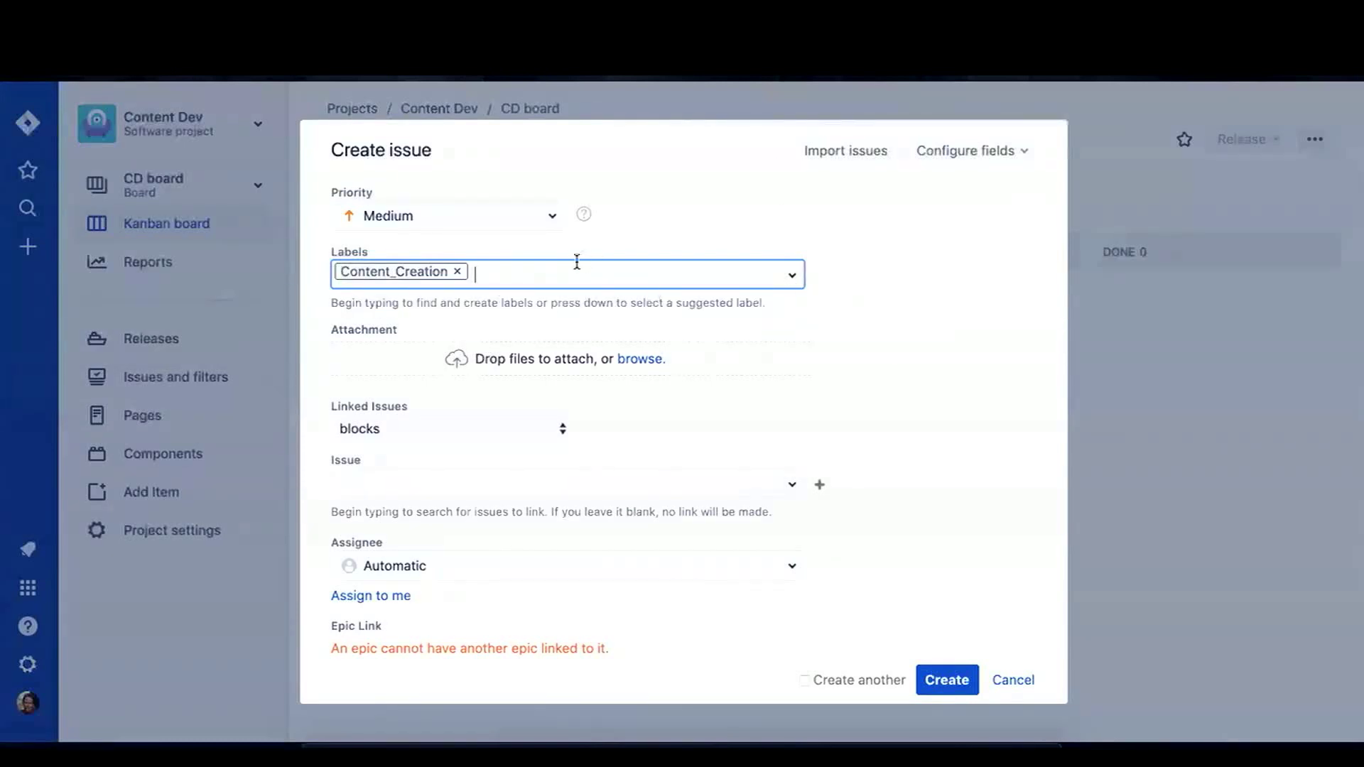
{"action": "type", "text": "C"}
{"action": "key", "text": "BackSpace"}
{"action": "left_click", "coordinate": [906, 465]}
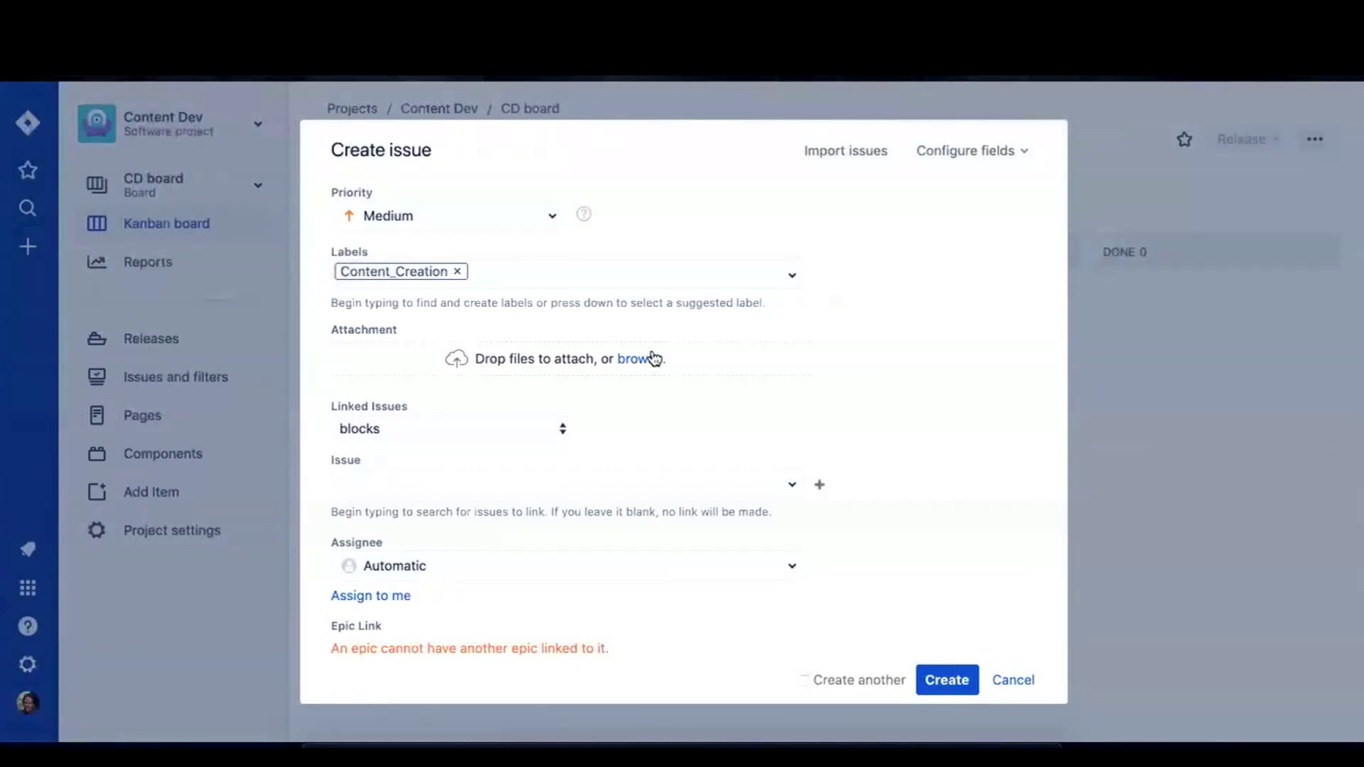
Examine the available relationship types for the epic's linked issues, keeping the relationship as blocks.
{"action": "scroll", "coordinate": [865, 451], "scroll_direction": "down", "scroll_amount": 2}
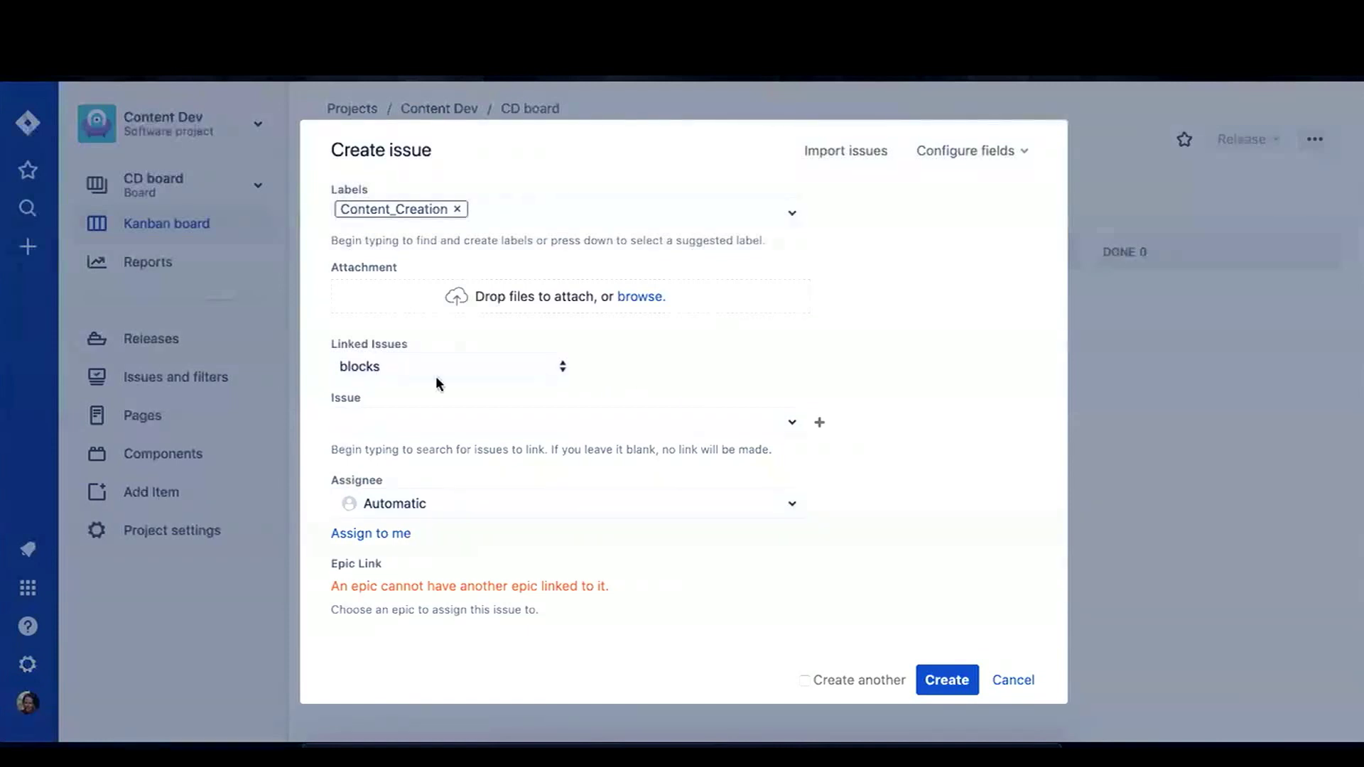
{"action": "left_click", "coordinate": [561, 368]}
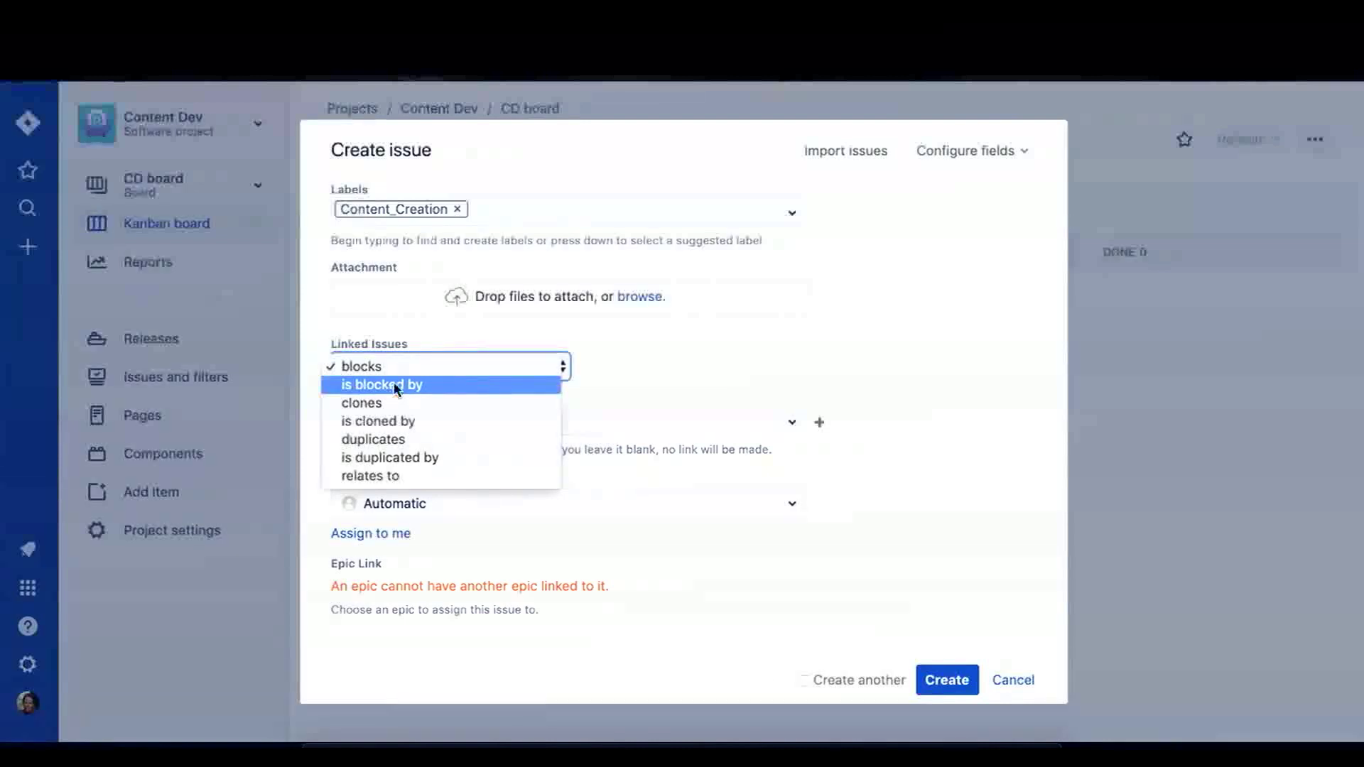
{"action": "left_click", "coordinate": [416, 367]}
{"action": "left_click", "coordinate": [440, 374]}
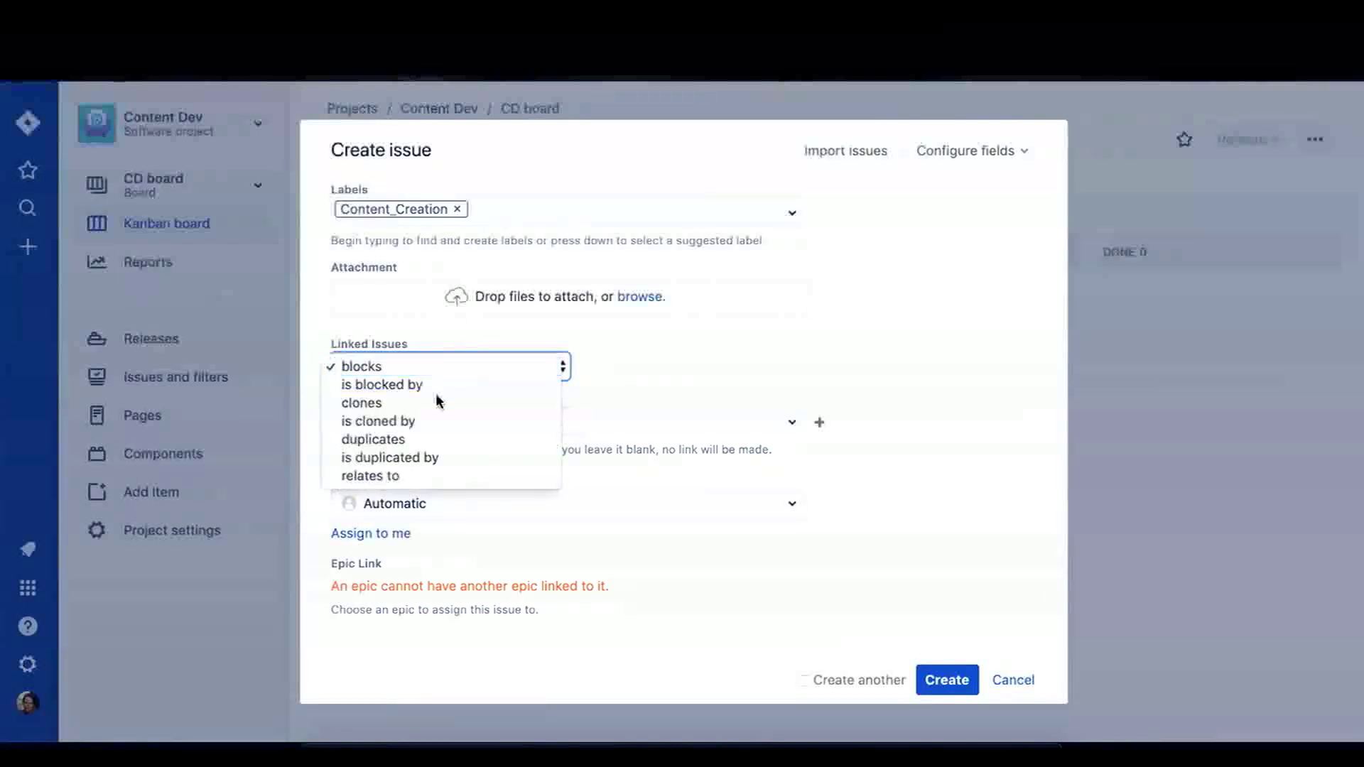
{"action": "left_click", "coordinate": [625, 389]}
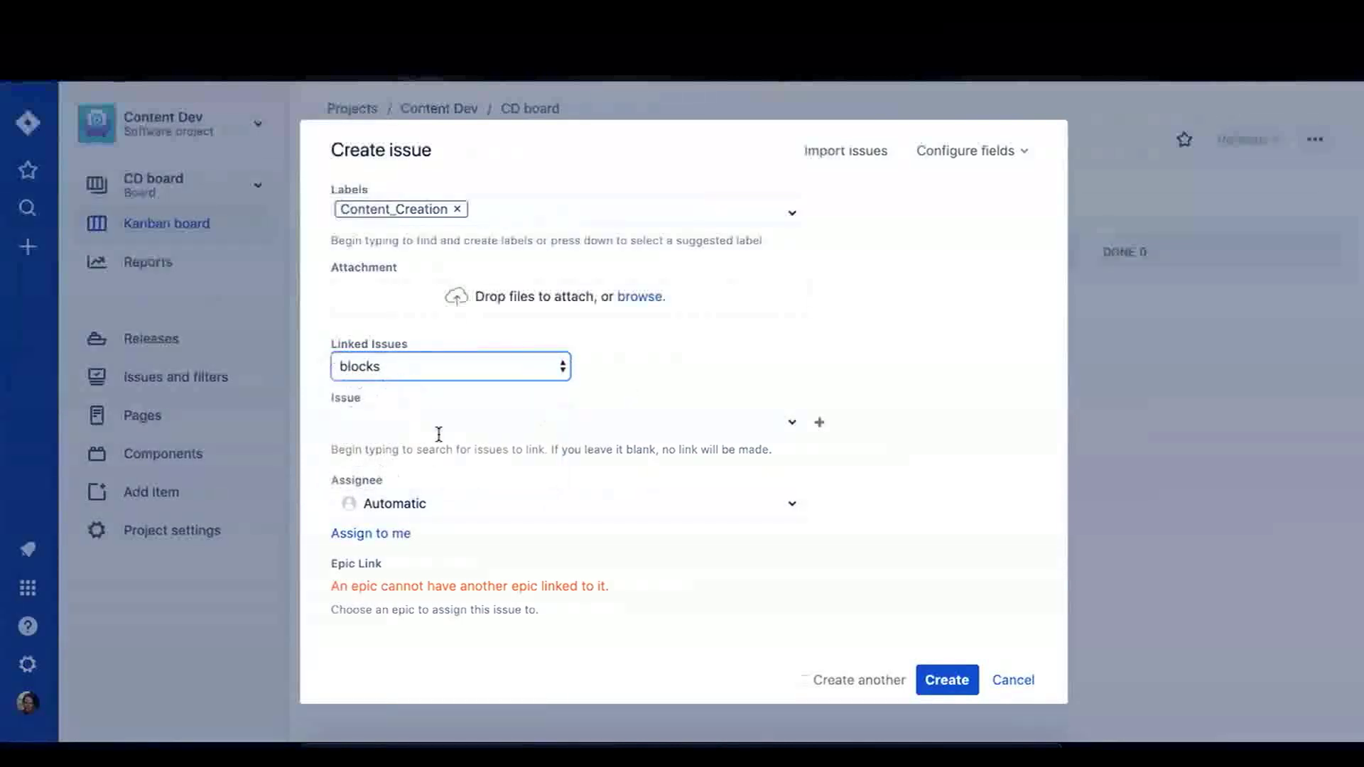
{"action": "left_click", "coordinate": [391, 426]}
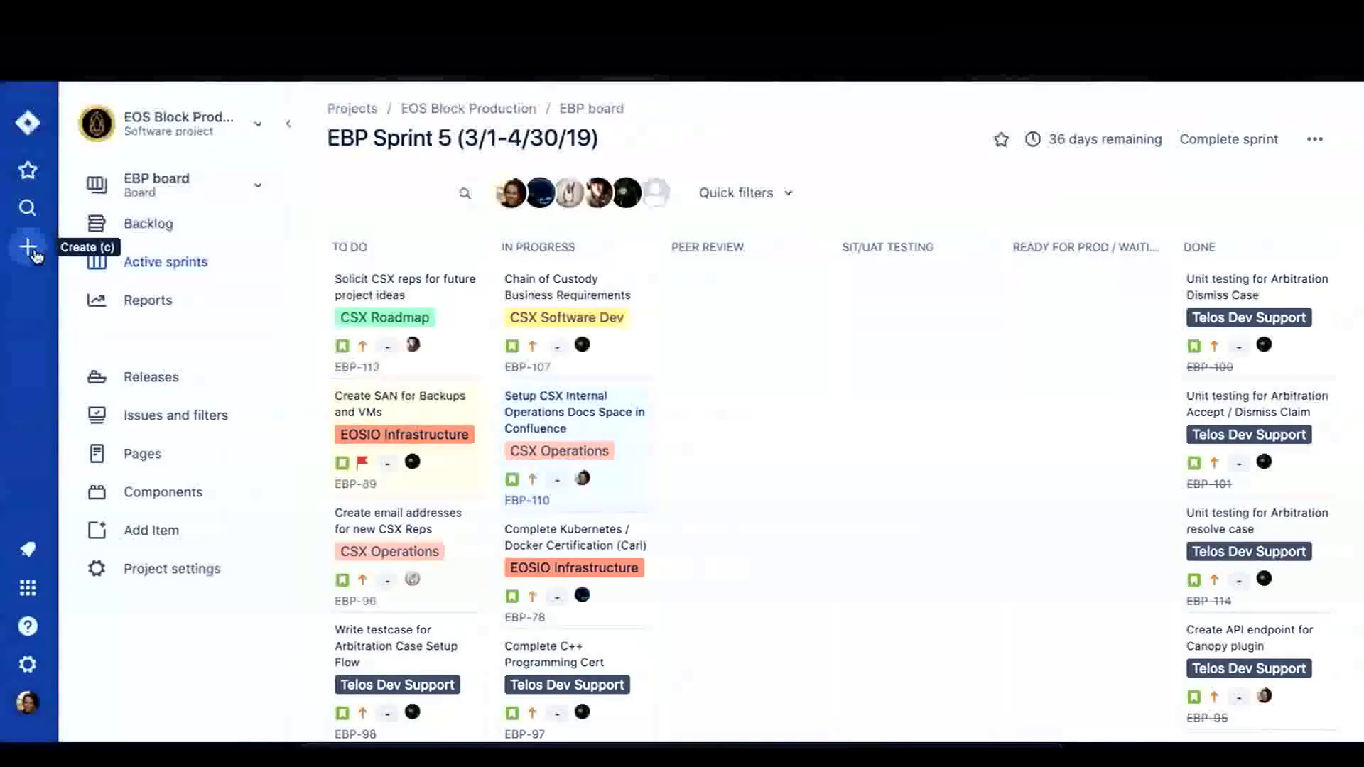
Switch to the EOS Block Production board and start a new Task issue with the summary "Create JIRA How-To Video".
{"action": "left_click", "coordinate": [32, 249]}
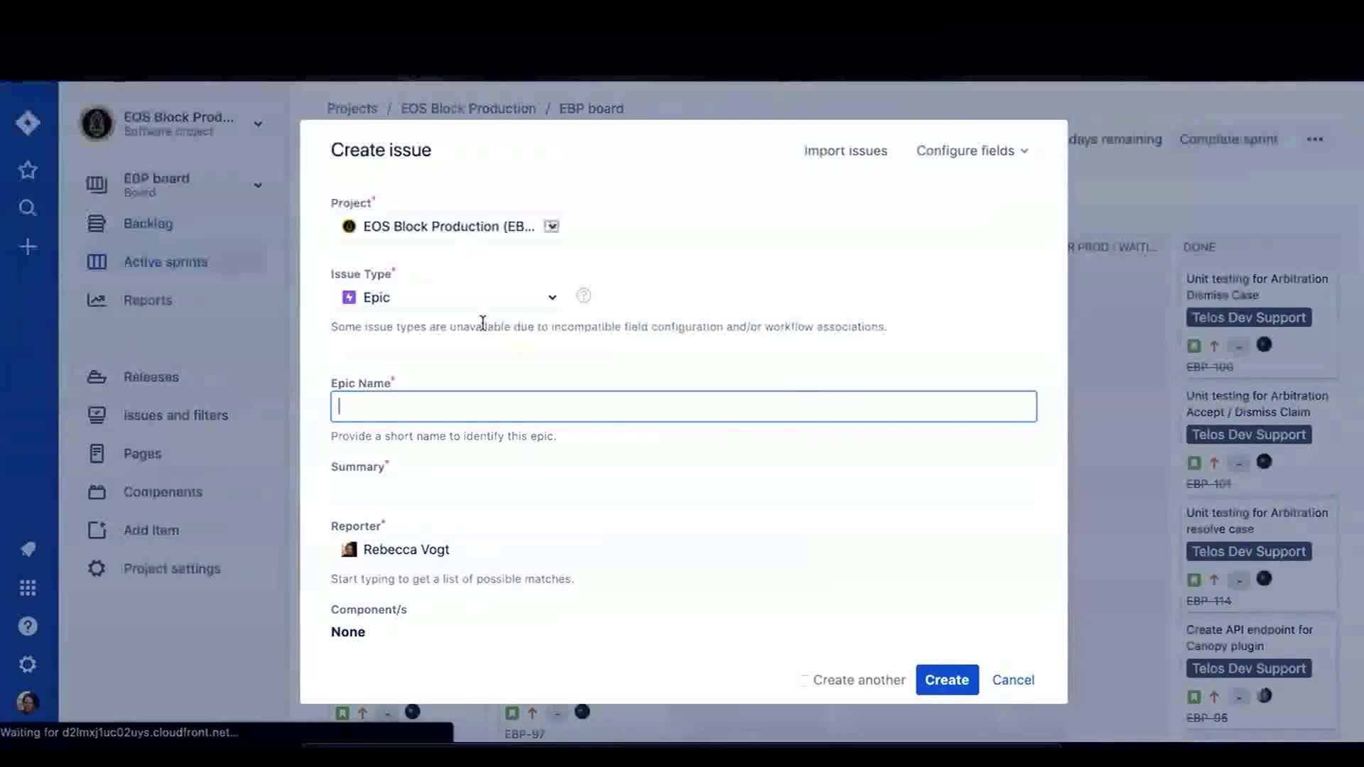
{"action": "left_click", "coordinate": [511, 300]}
{"action": "left_click", "coordinate": [383, 344]}
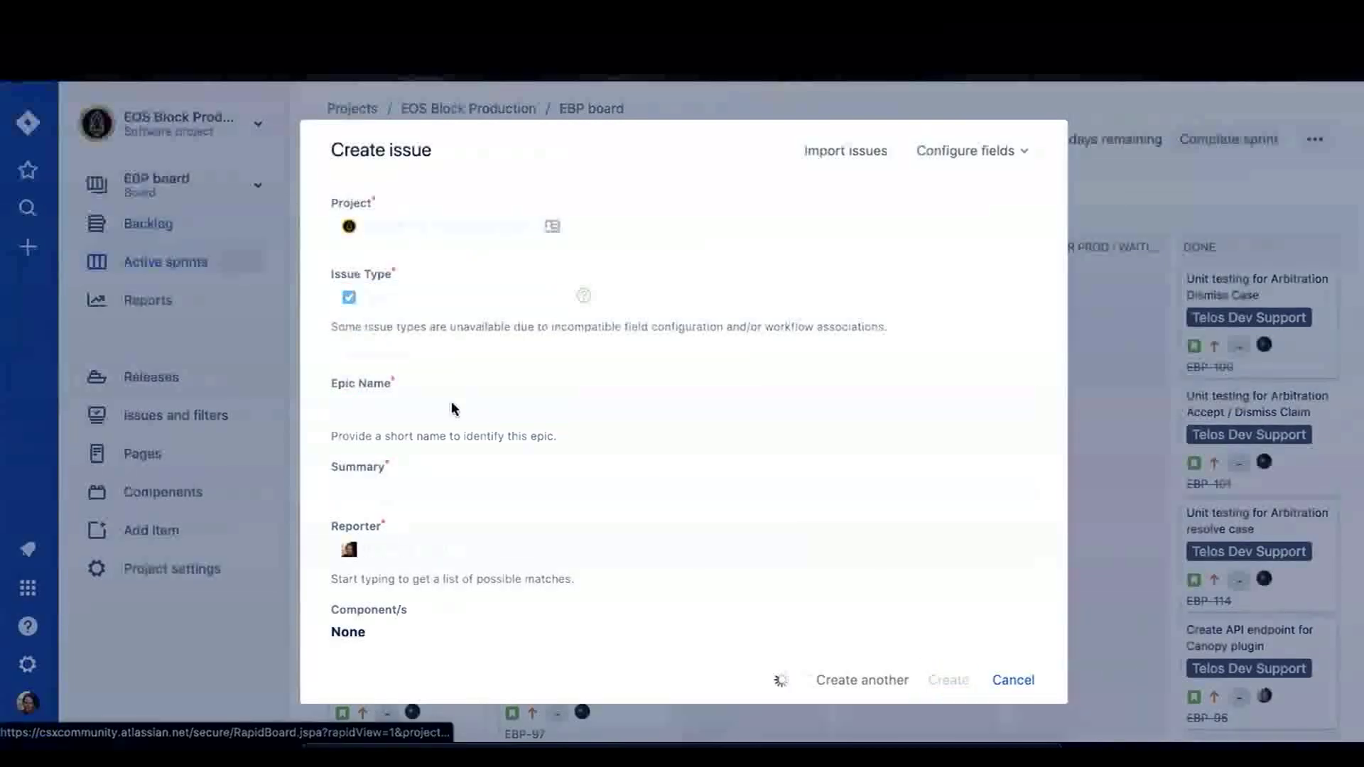
{"action": "left_click", "coordinate": [441, 404]}
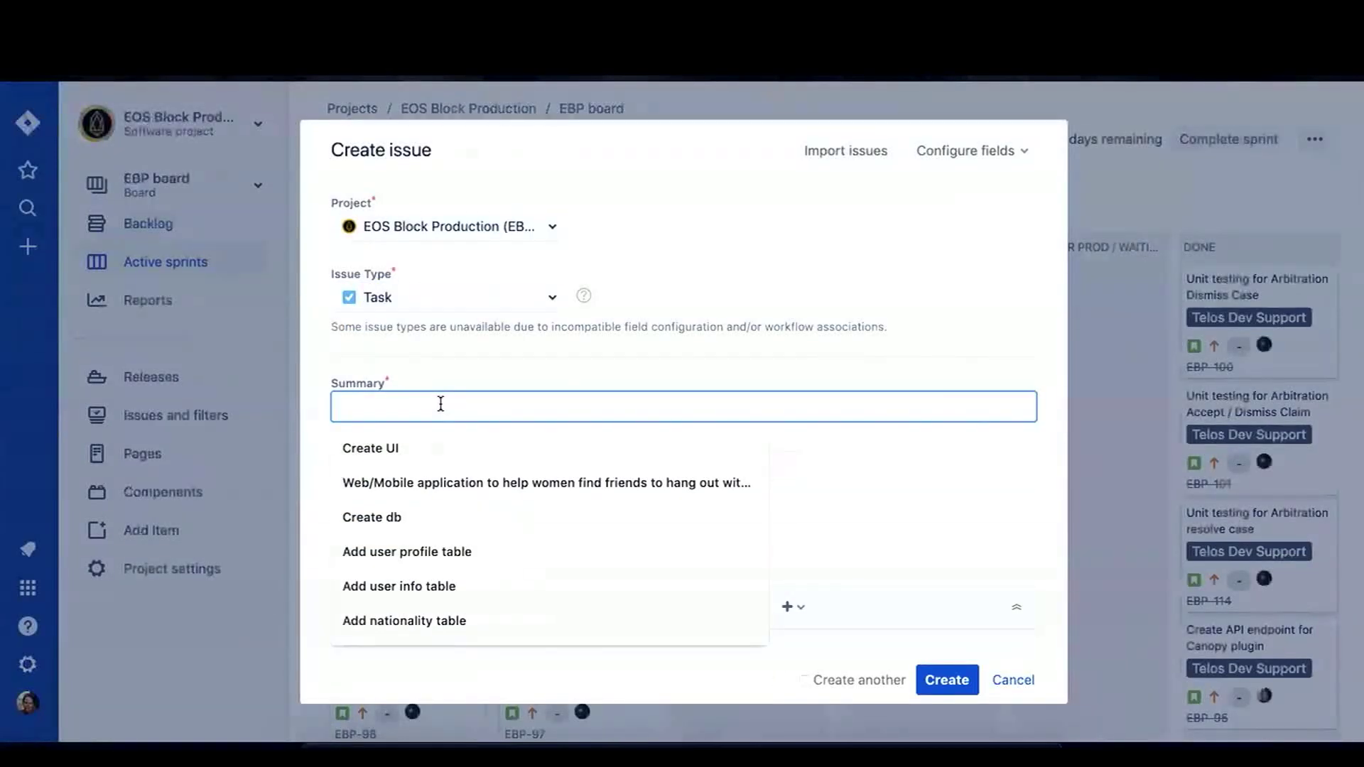
{"action": "type", "text": "Create Confl"}
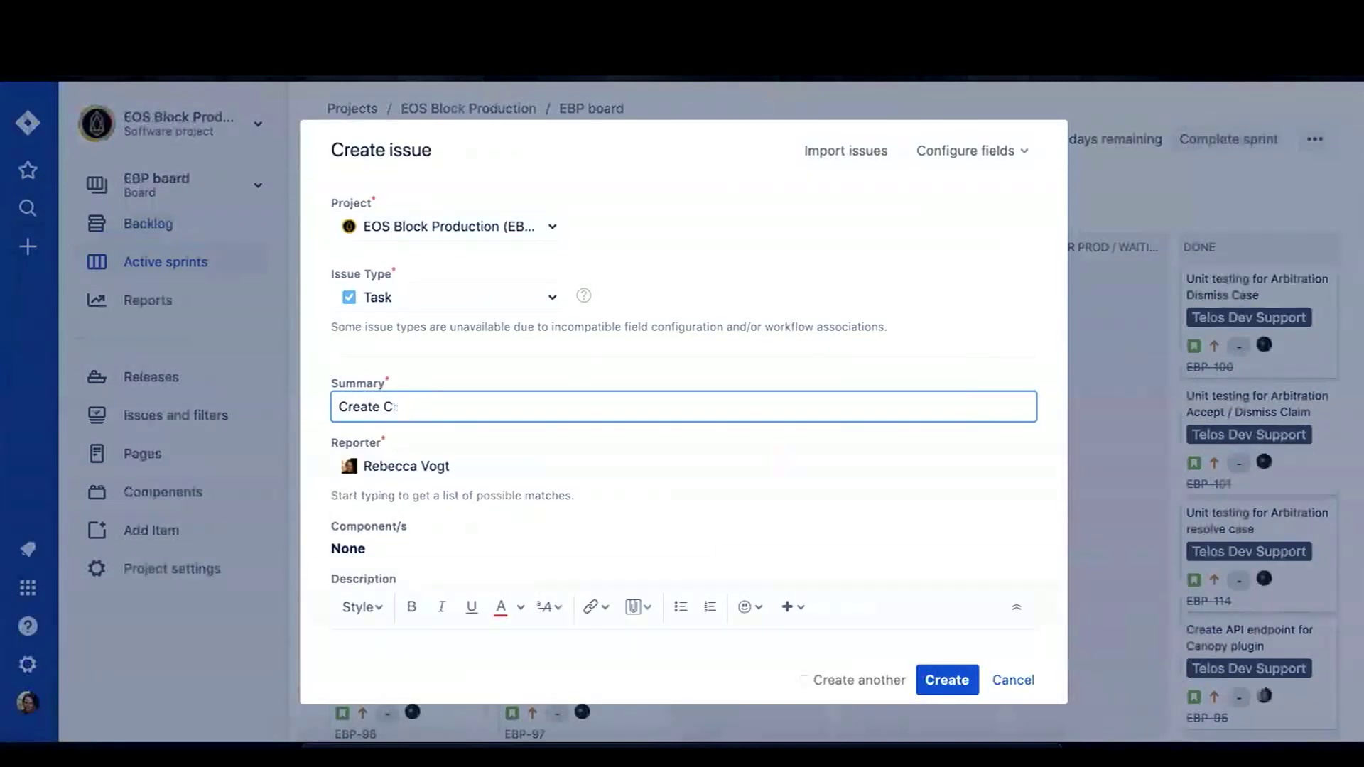
{"action": "key", "text": "BackSpace"}
{"action": "type", "text": "JIRA HO"}
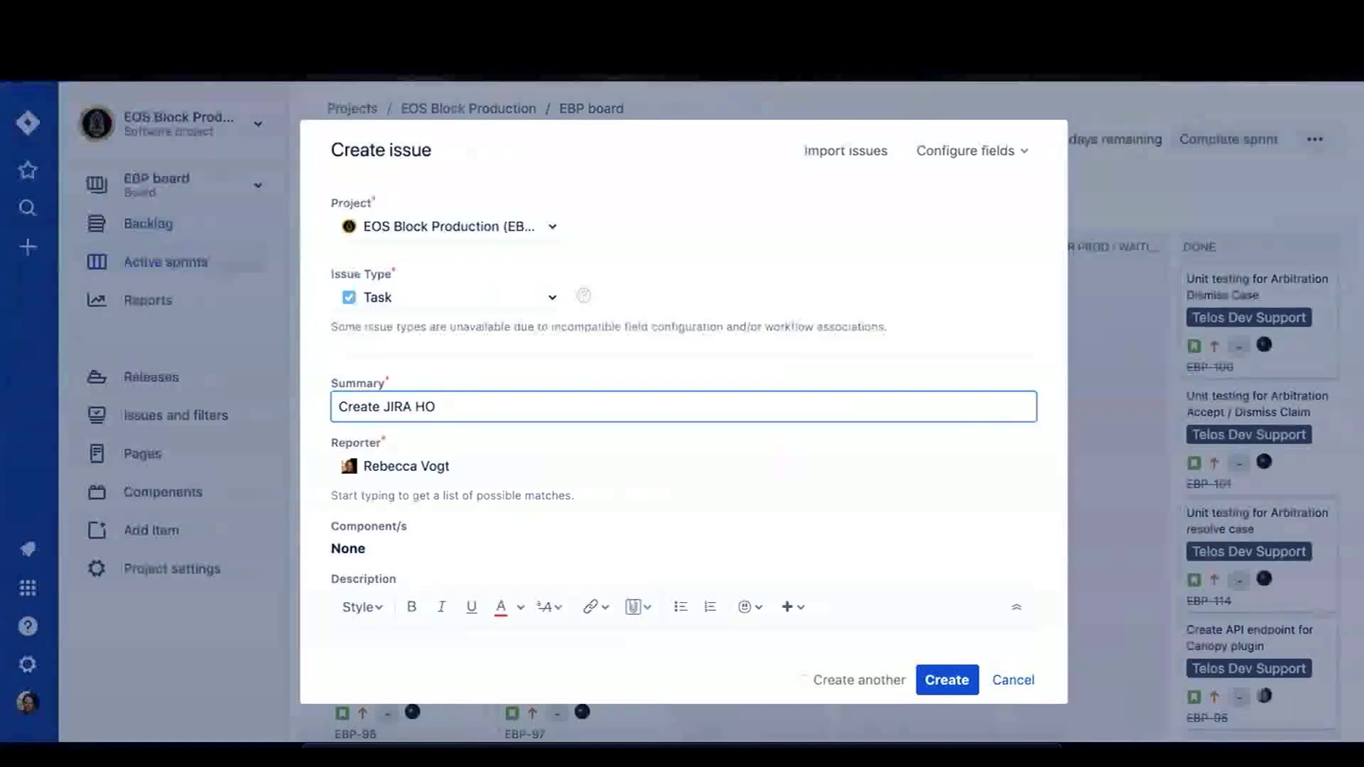
{"action": "type", "text": "w-To Video"}
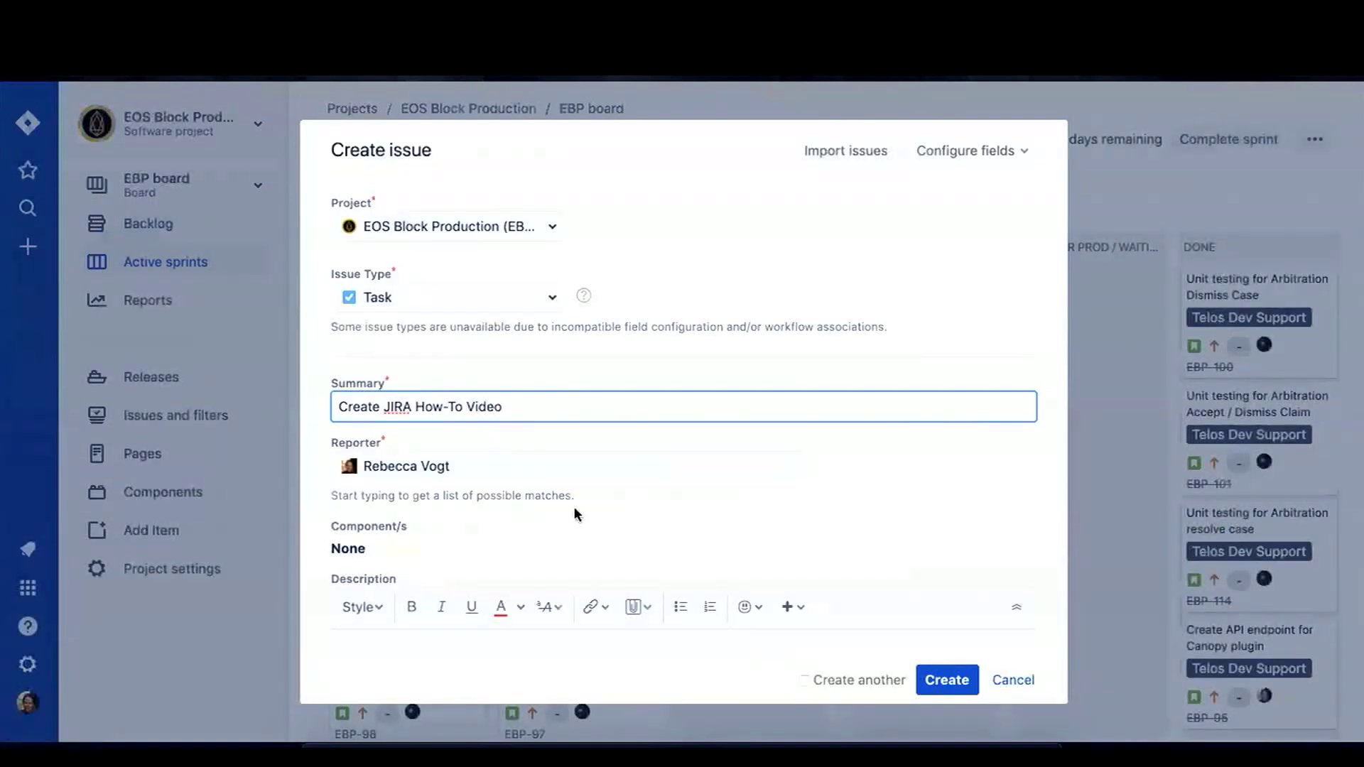
Copy the task's summary text into its description.
{"action": "scroll", "coordinate": [574, 506], "scroll_direction": "down", "scroll_amount": 5}
{"action": "scroll", "coordinate": [462, 441], "scroll_direction": "up", "scroll_amount": 4}
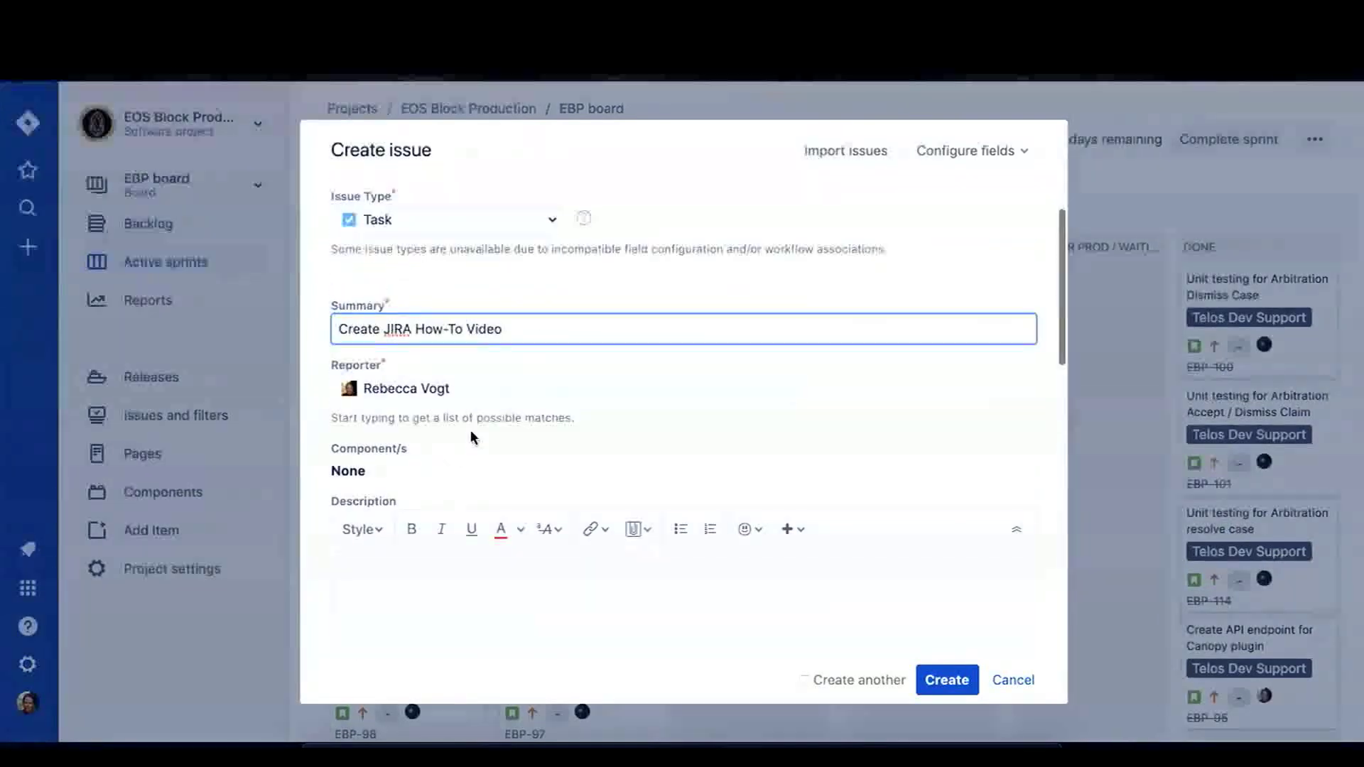
{"action": "triple_click", "coordinate": [517, 324]}
{"action": "key", "text": "ctrl+c"}
{"action": "scroll", "coordinate": [509, 427], "scroll_direction": "down", "scroll_amount": 2}
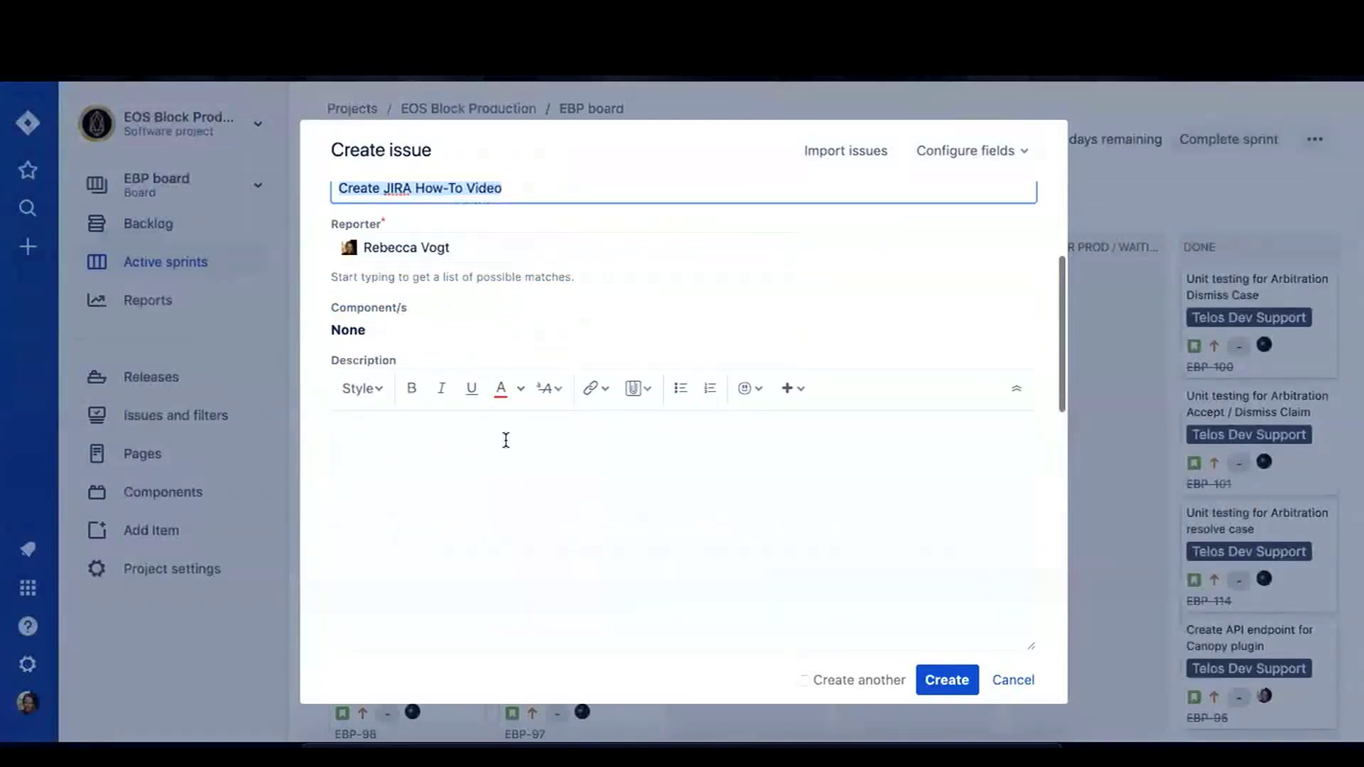
{"action": "left_click", "coordinate": [506, 440]}
{"action": "key", "text": "ctrl+v"}
Set the task as "is blocked by" issue EBP-95, Create API endpoint for Canopy plugin, and assign the task to yourself.
{"action": "scroll", "coordinate": [550, 590], "scroll_direction": "down", "scroll_amount": 5}
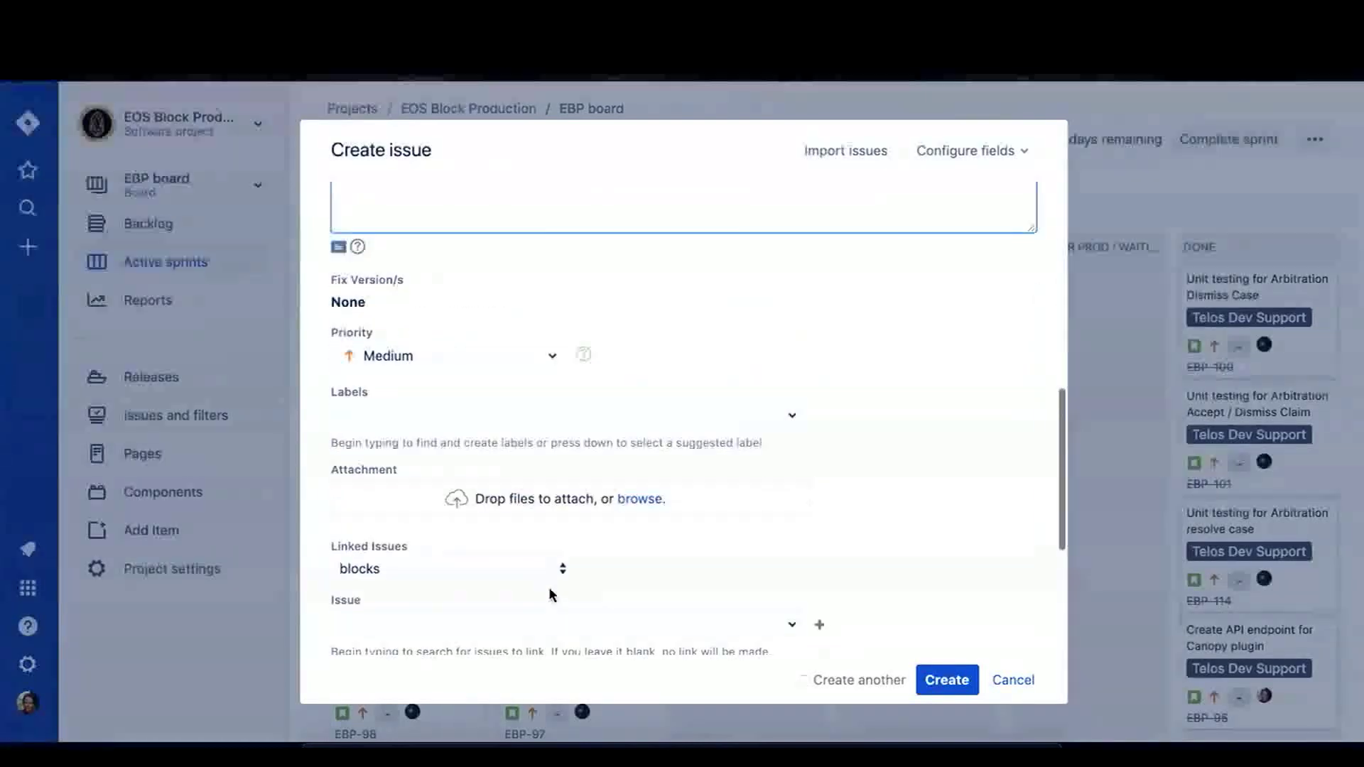
{"action": "scroll", "coordinate": [528, 535], "scroll_direction": "down", "scroll_amount": 4}
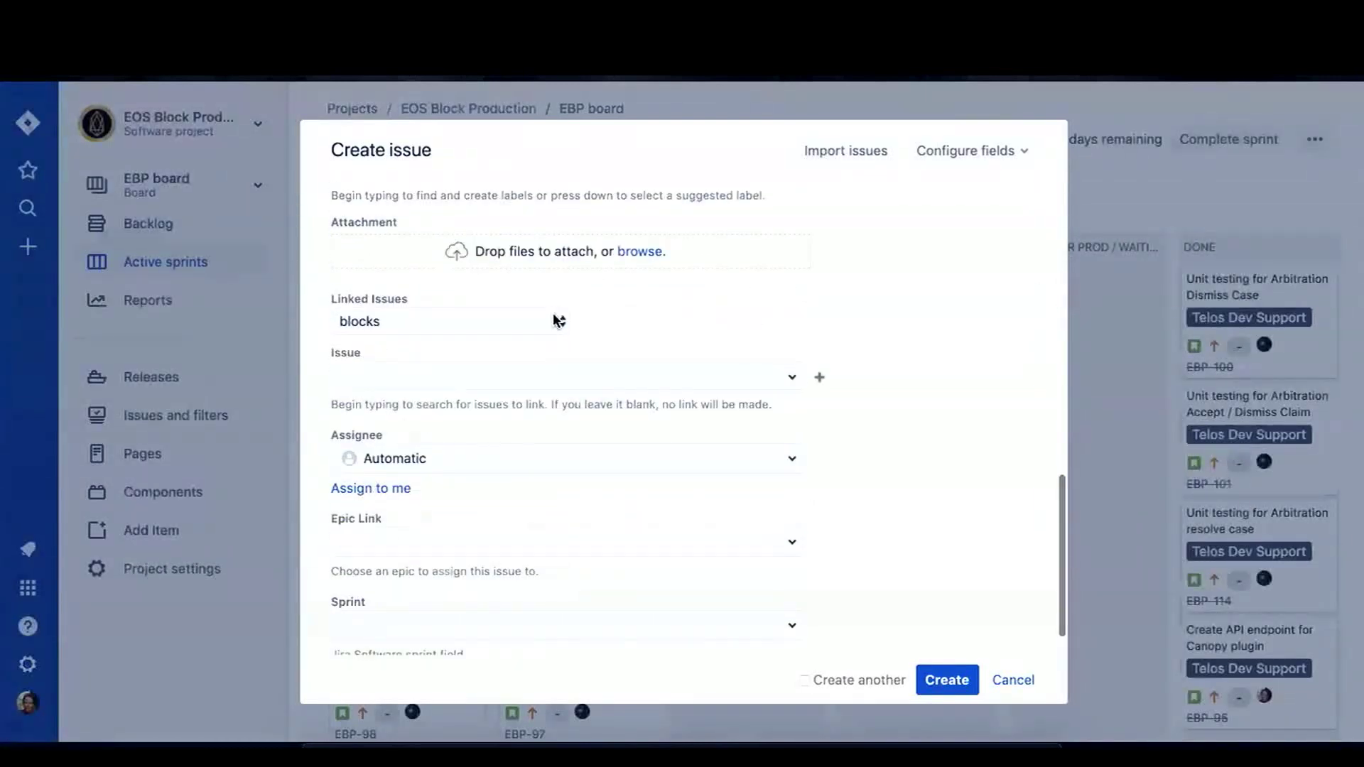
{"action": "left_click", "coordinate": [558, 320]}
{"action": "left_click", "coordinate": [446, 340]}
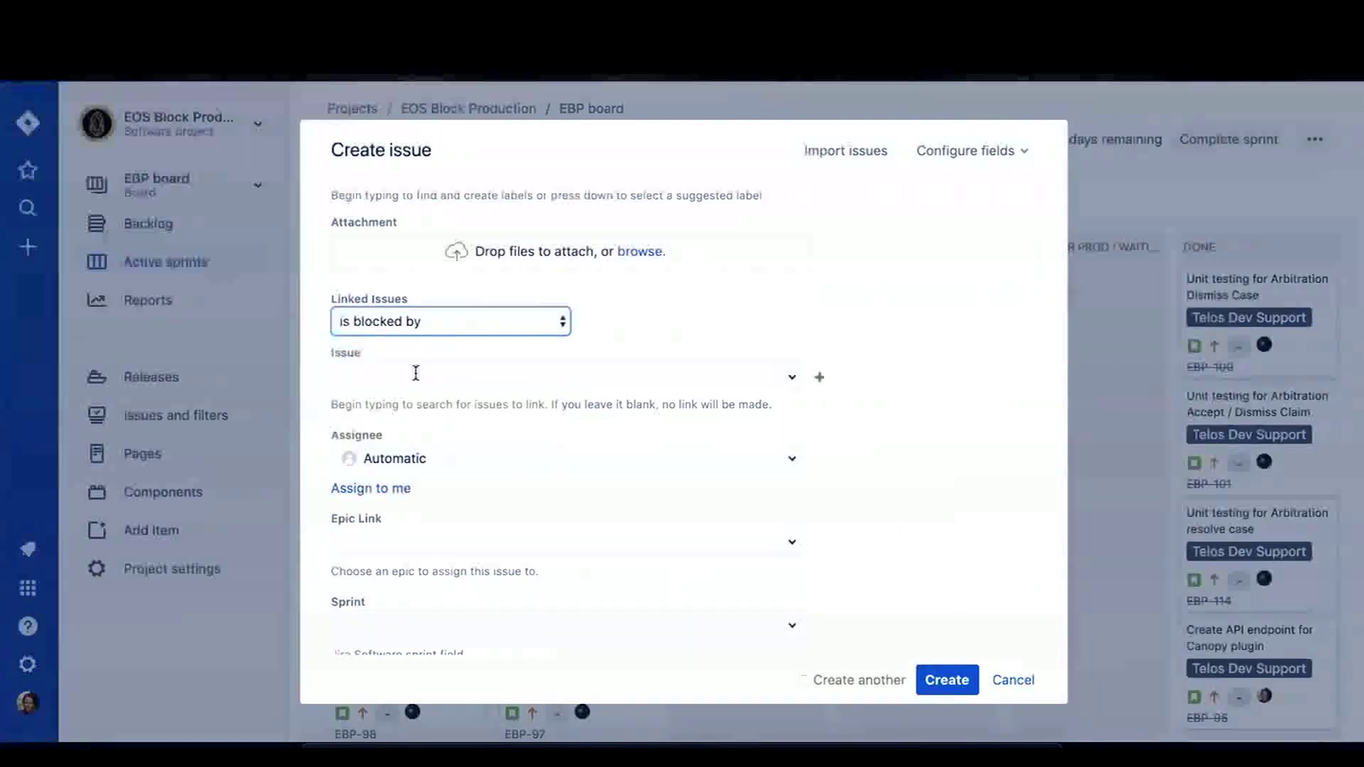
{"action": "left_click", "coordinate": [414, 373]}
{"action": "type", "text": "EBP"}
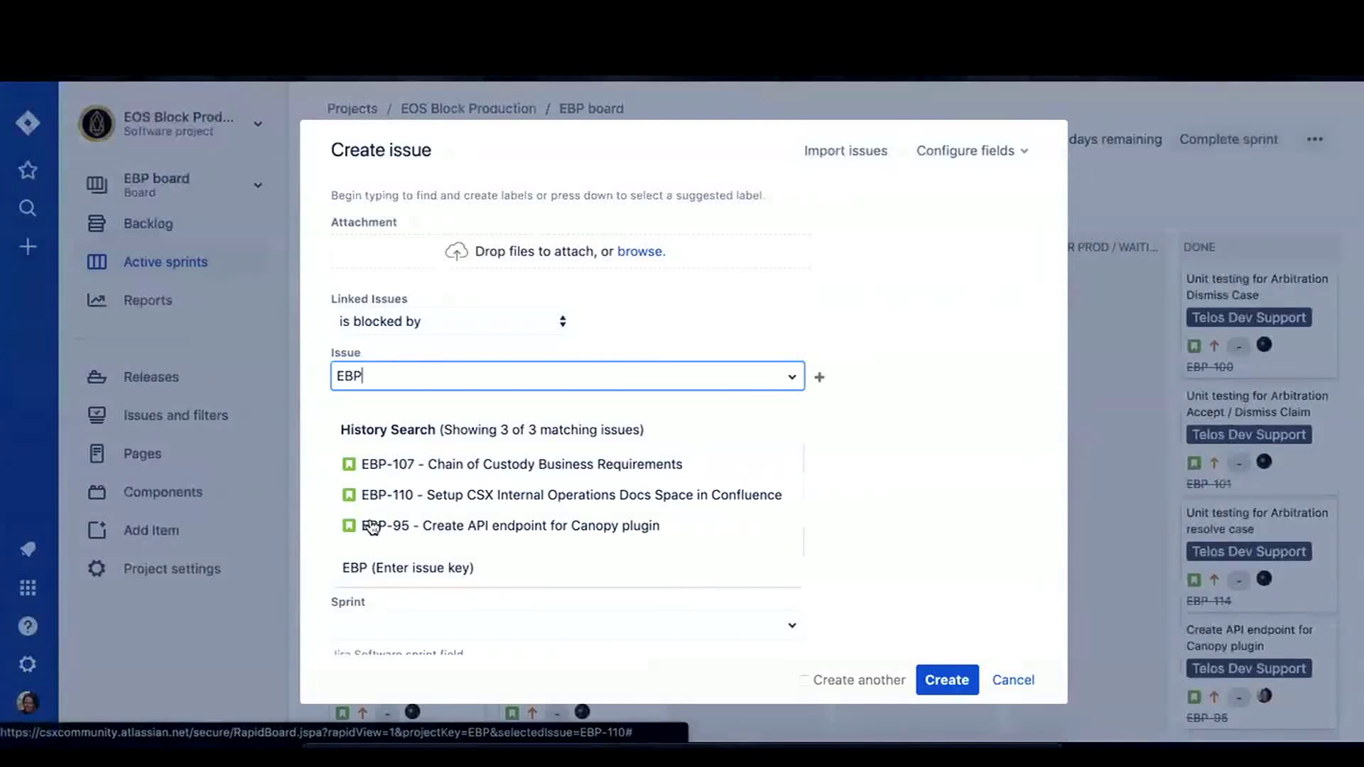
{"action": "left_click", "coordinate": [611, 528]}
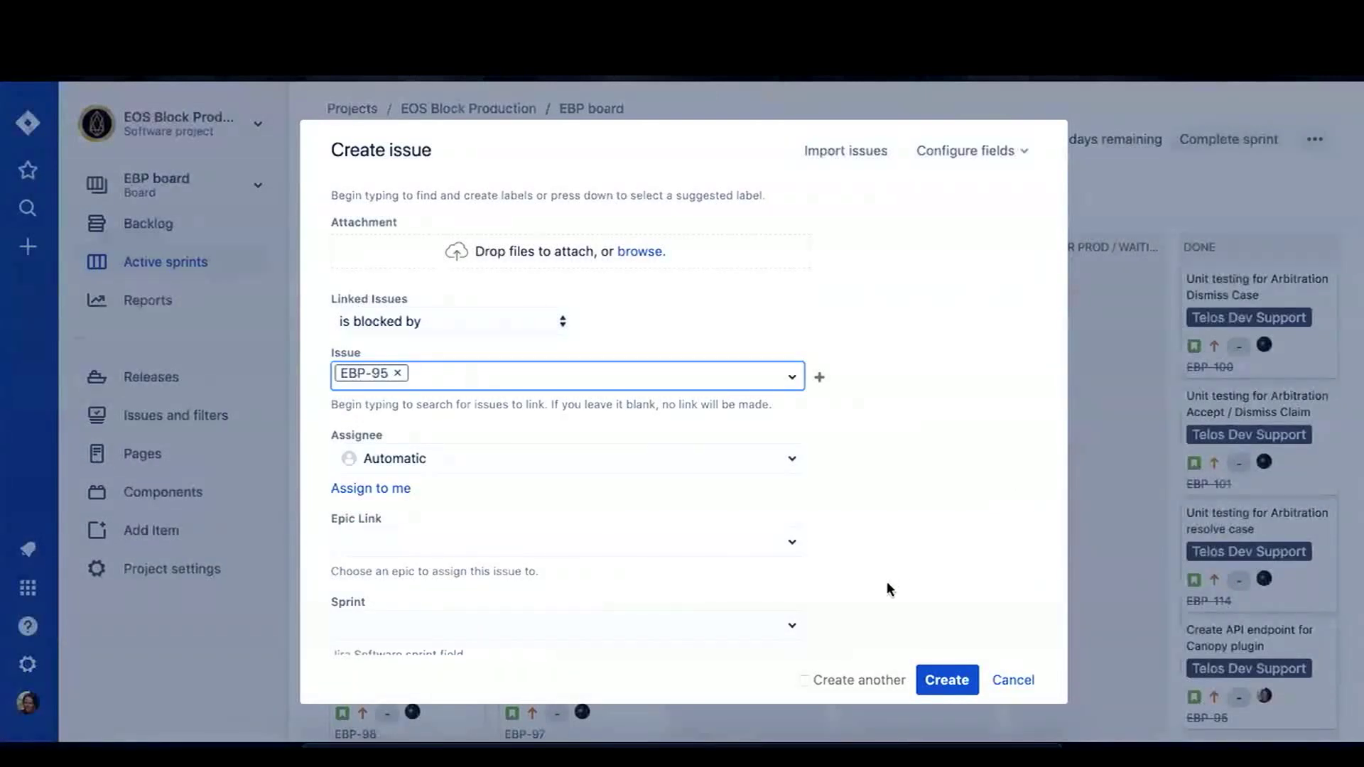
{"action": "scroll", "coordinate": [886, 584], "scroll_direction": "down", "scroll_amount": 1}
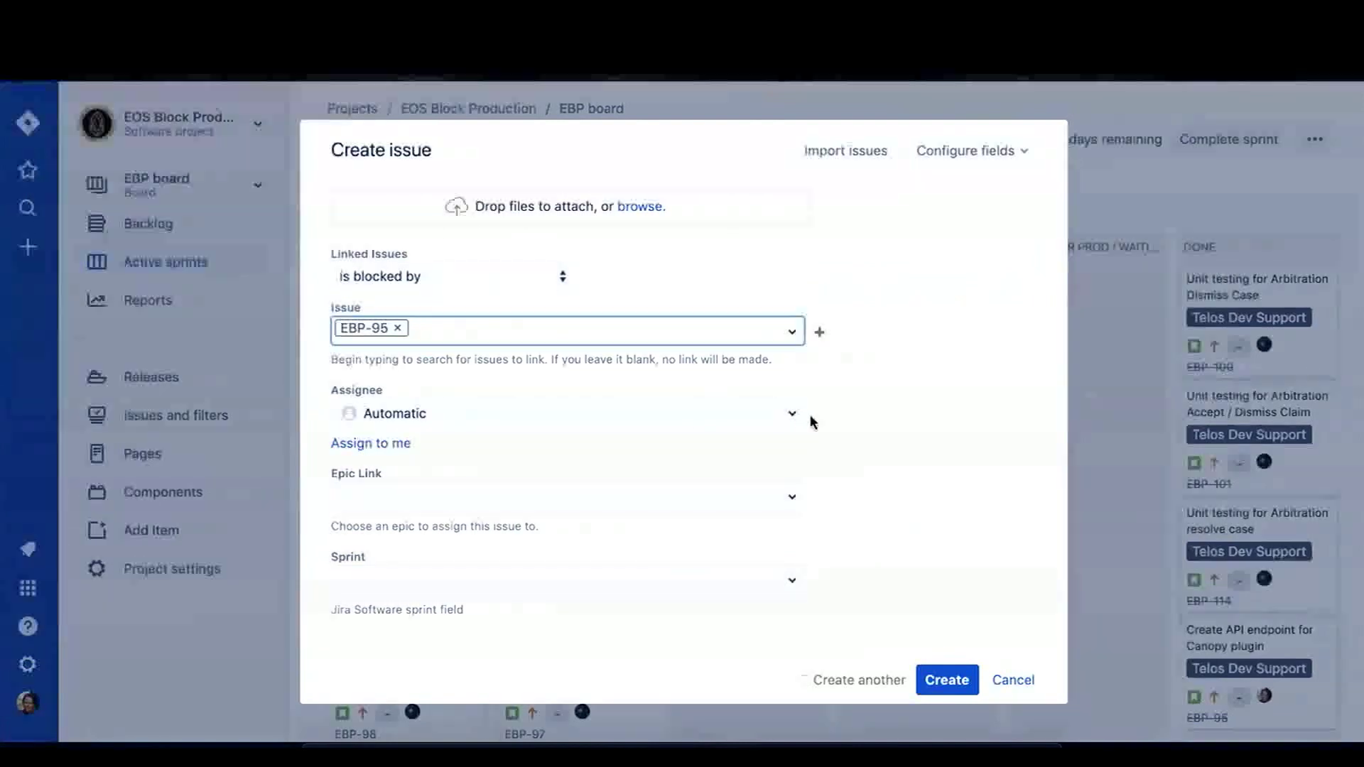
{"action": "left_click", "coordinate": [373, 445]}
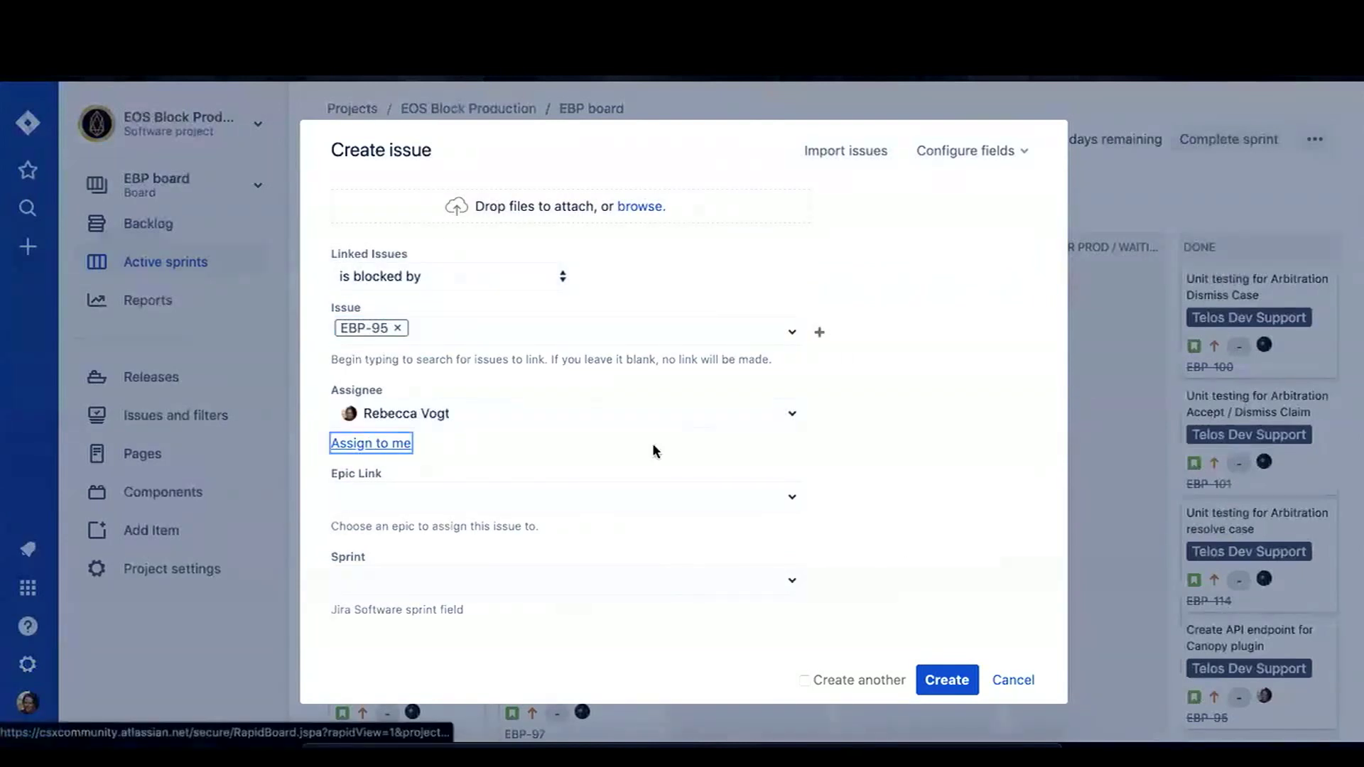
Search for another issue to link to the task by the terms 102 and Canopy.
{"action": "scroll", "coordinate": [481, 384], "scroll_direction": "up", "scroll_amount": 2}
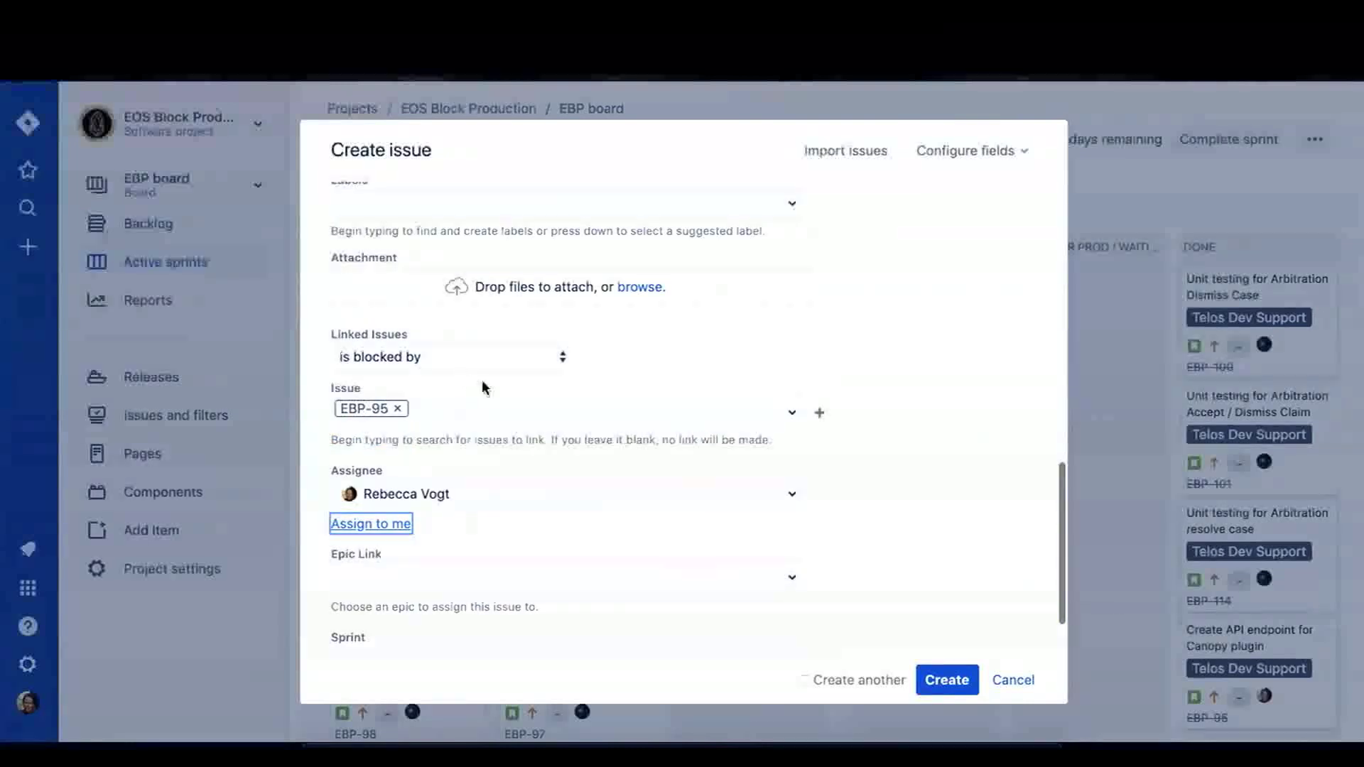
{"action": "left_click", "coordinate": [794, 416]}
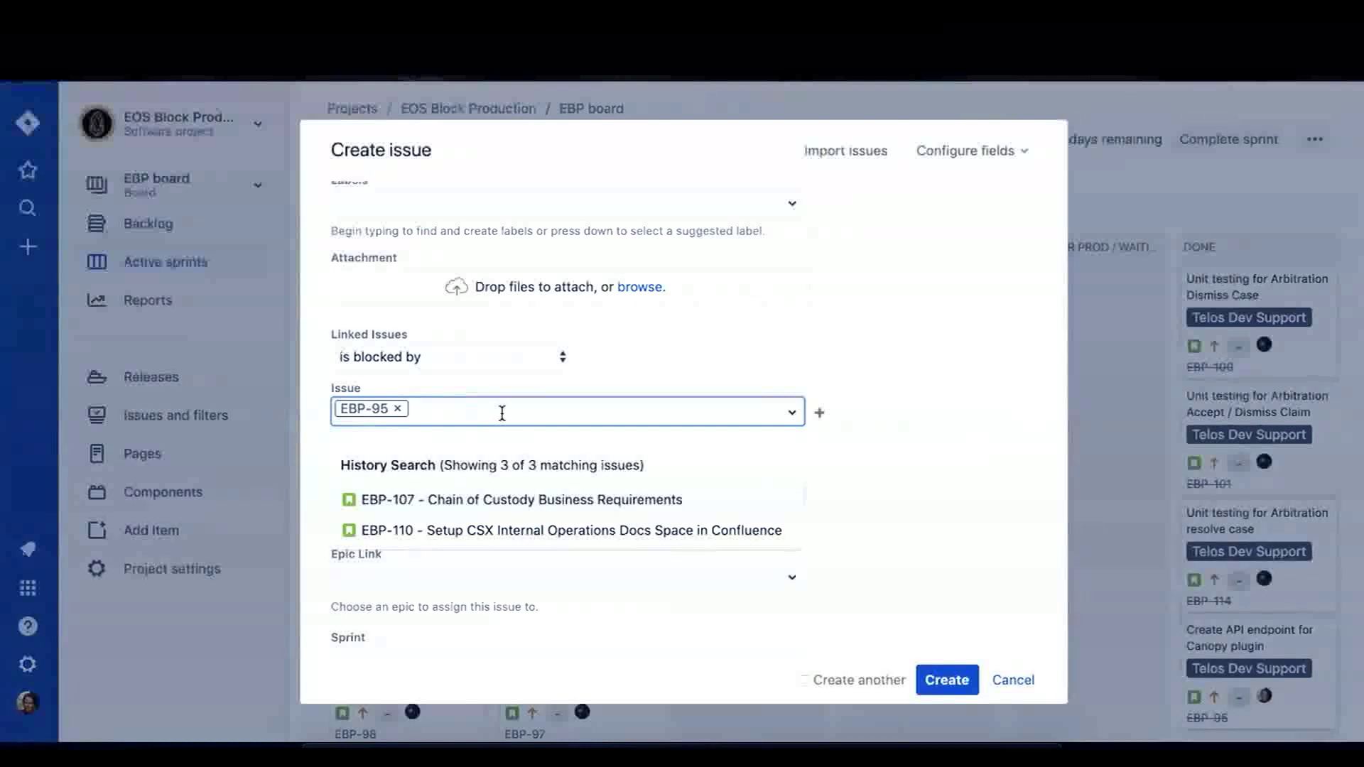
{"action": "type", "text": "102"}
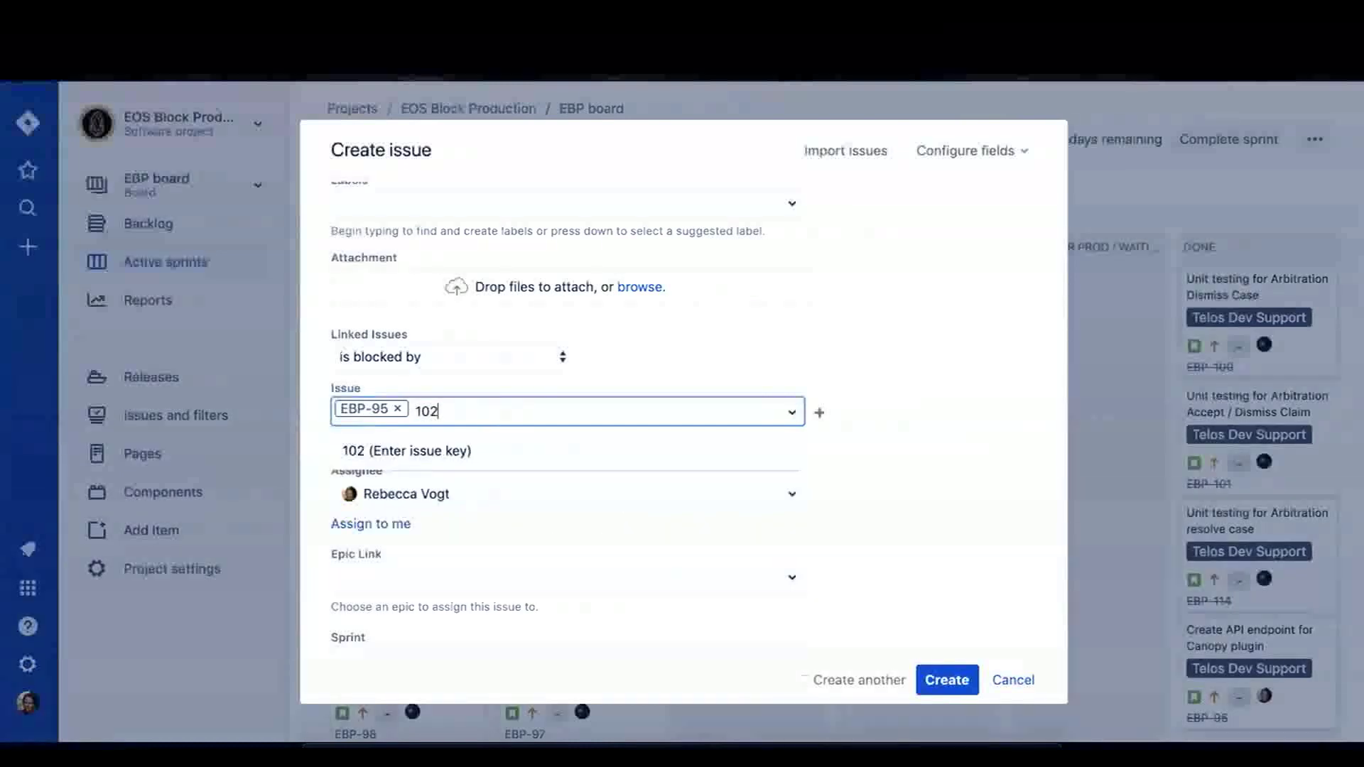
{"action": "key", "text": "BackSpace"}
{"action": "key", "text": "BackSpace"}
{"action": "key", "text": "BackSpace"}
{"action": "type", "text": "Ca"}
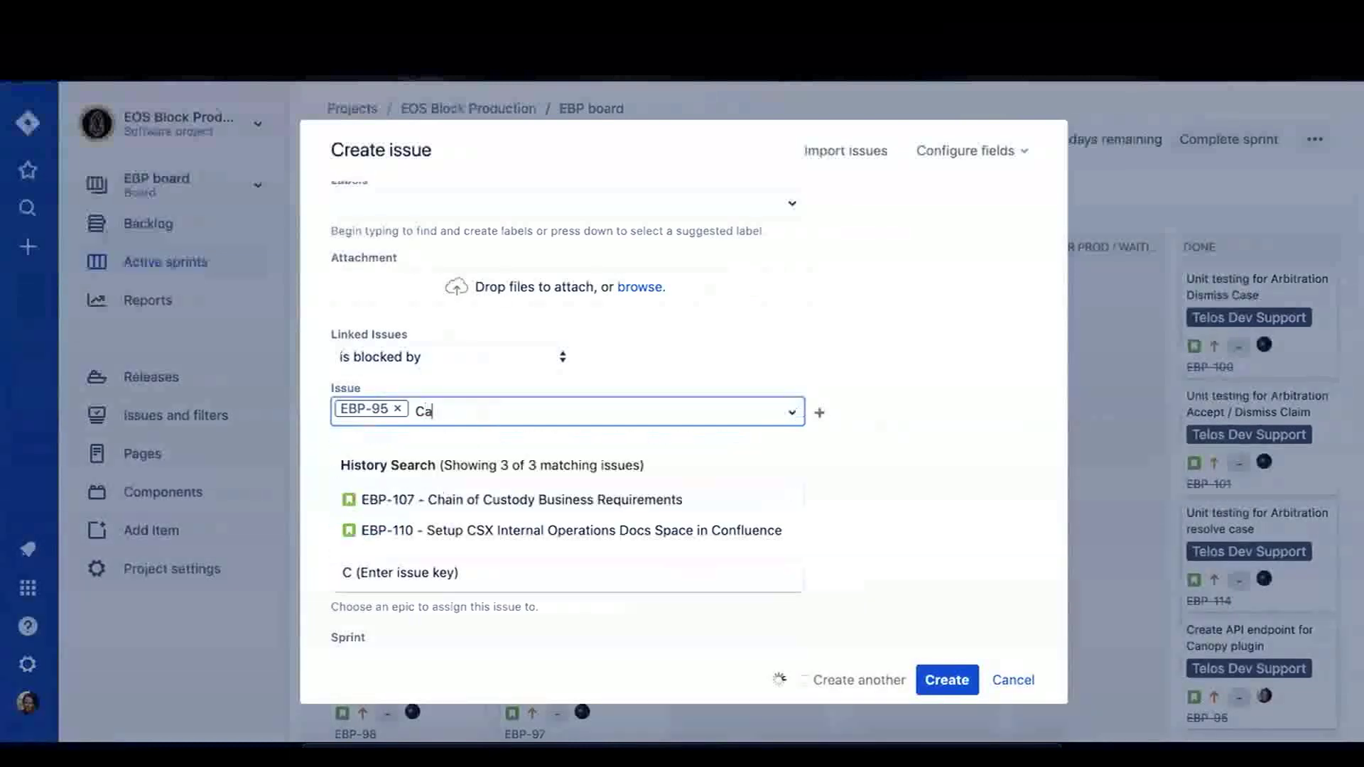
{"action": "type", "text": "nopy"}
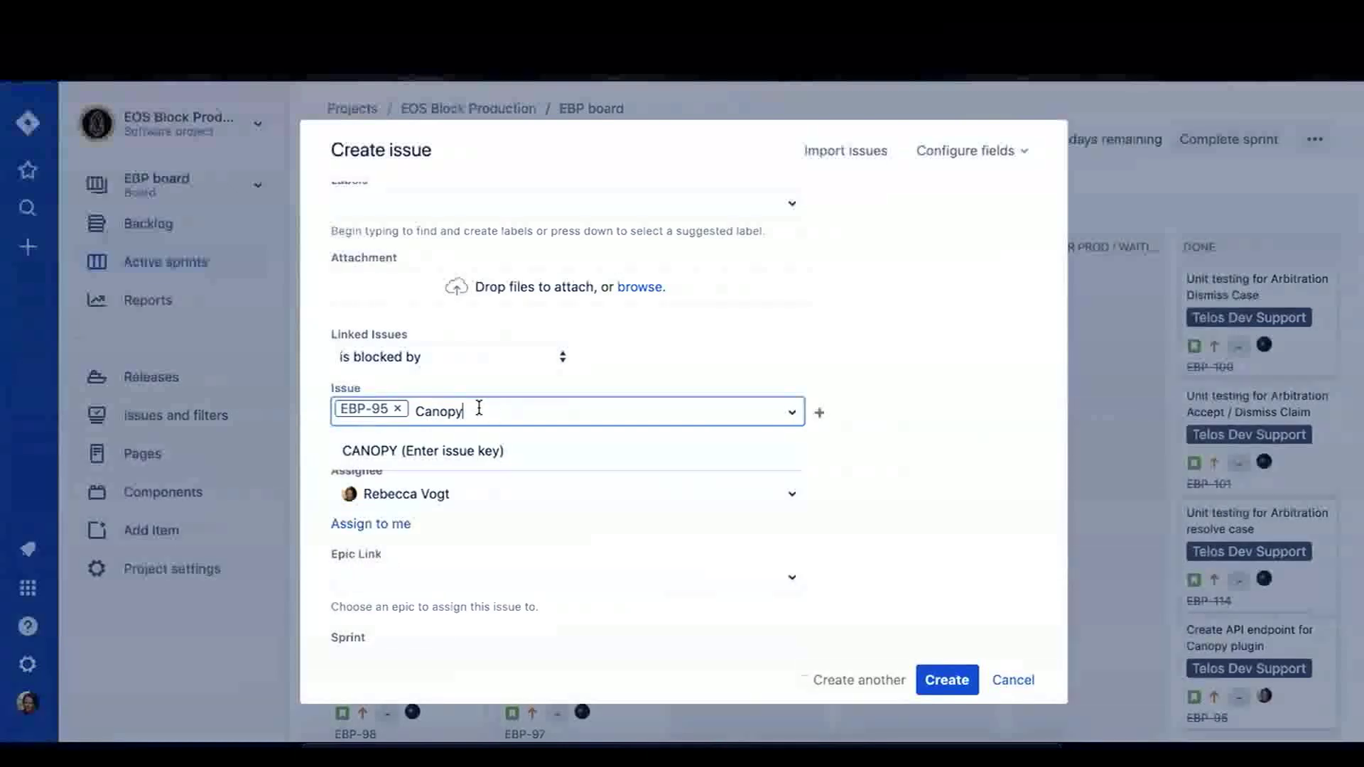
{"action": "key", "text": "BackSpace"}
{"action": "key", "text": "BackSpace"}
{"action": "key", "text": "BackSpace"}
{"action": "key", "text": "BackSpace"}
{"action": "key", "text": "BackSpace"}
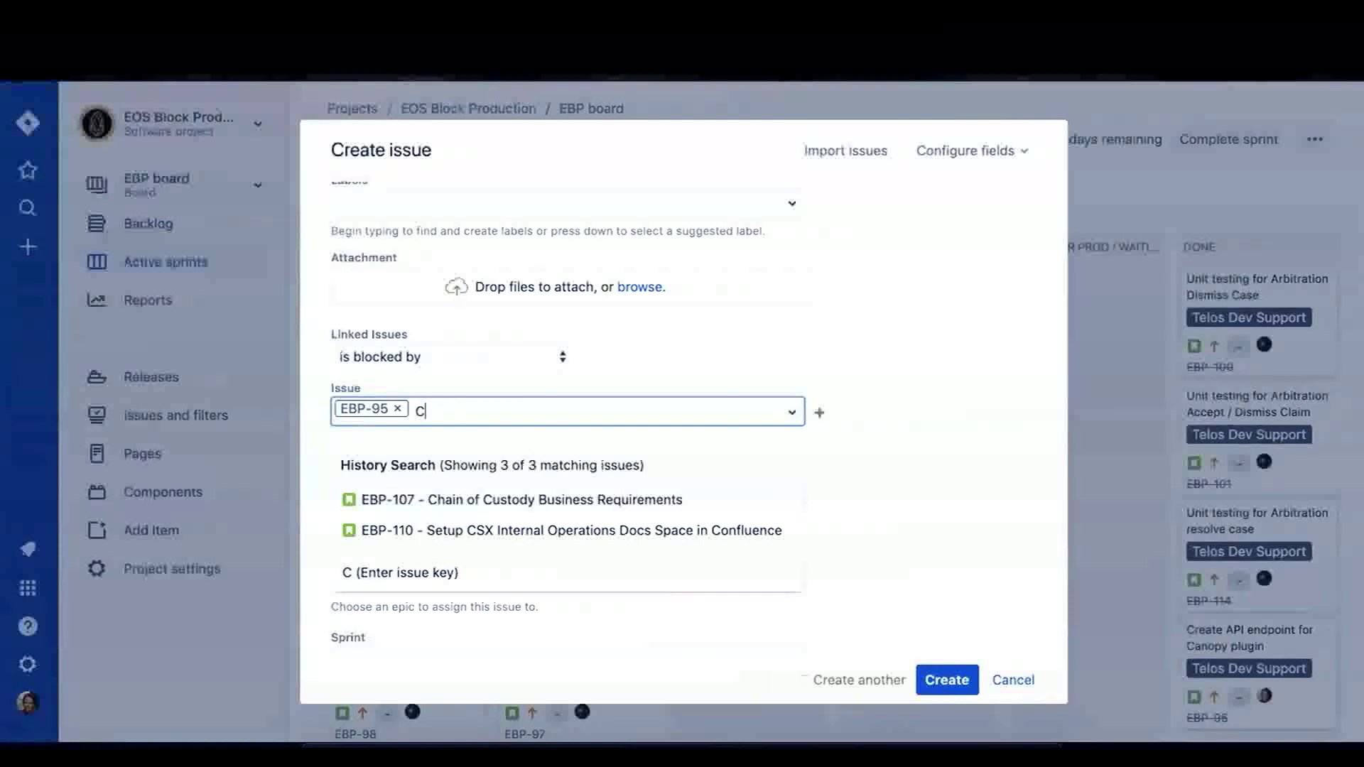
Remove EBP-95 from the task's linked issues and search for an issue with "can".
{"action": "left_click", "coordinate": [394, 409]}
{"action": "key", "text": "BackSpace"}
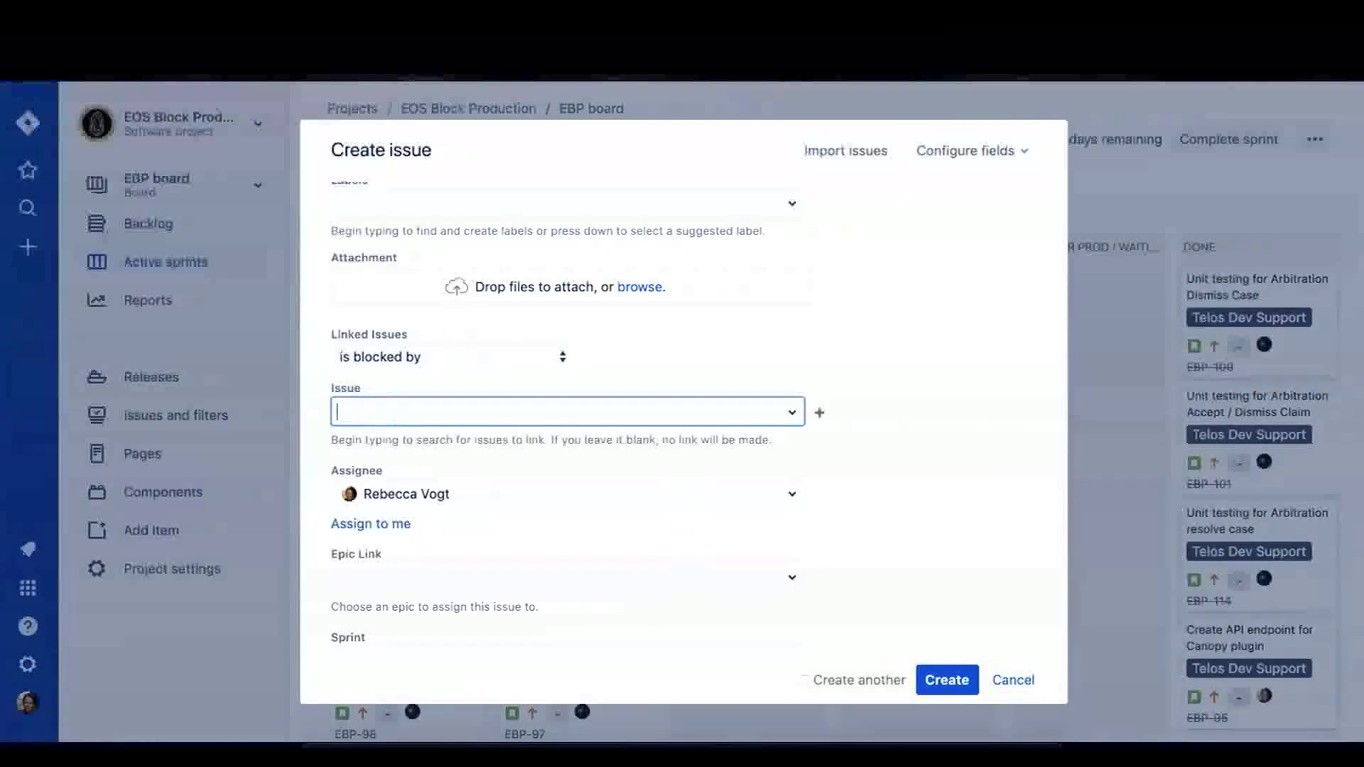
{"action": "type", "text": "can"}
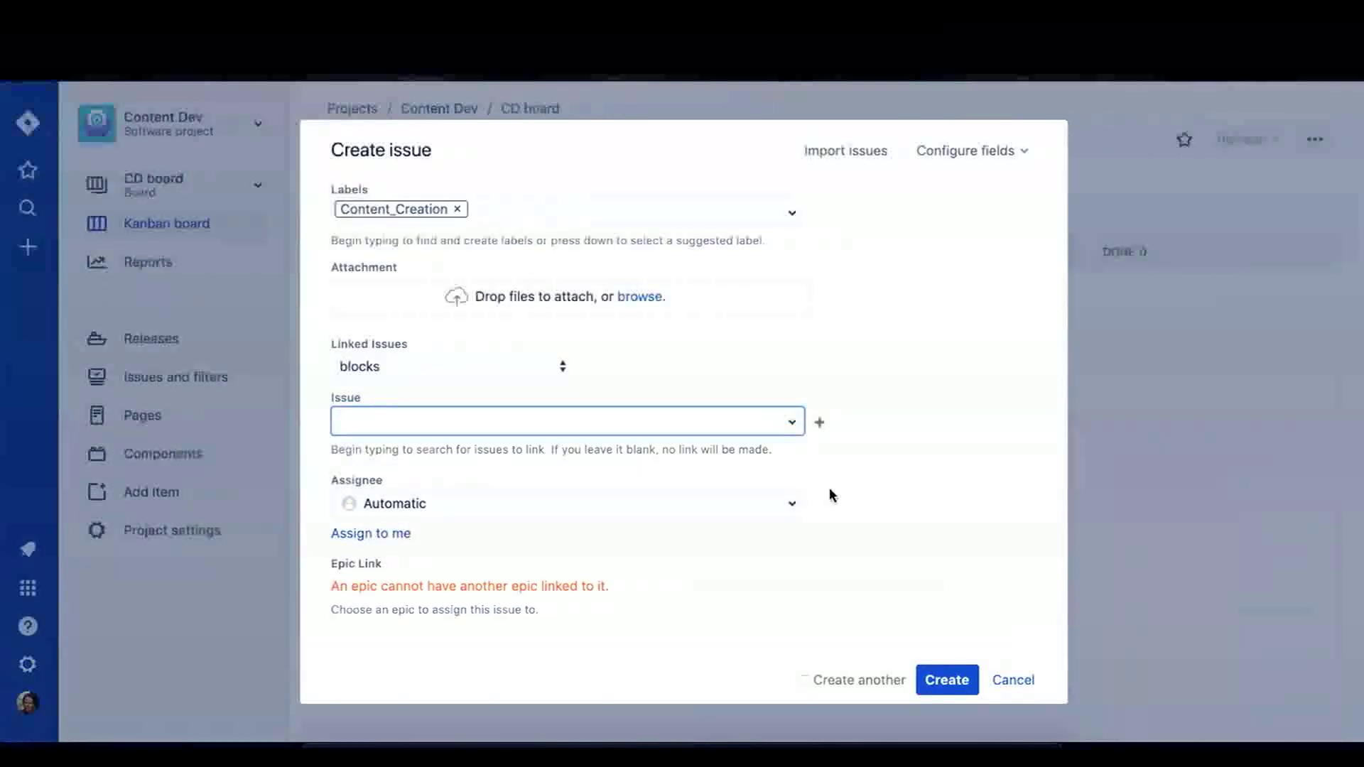
Return to the Content Dev epic, assign it to yourself, and try replacing the assignee with a colleague's @-mention.
{"action": "left_click", "coordinate": [387, 538]}
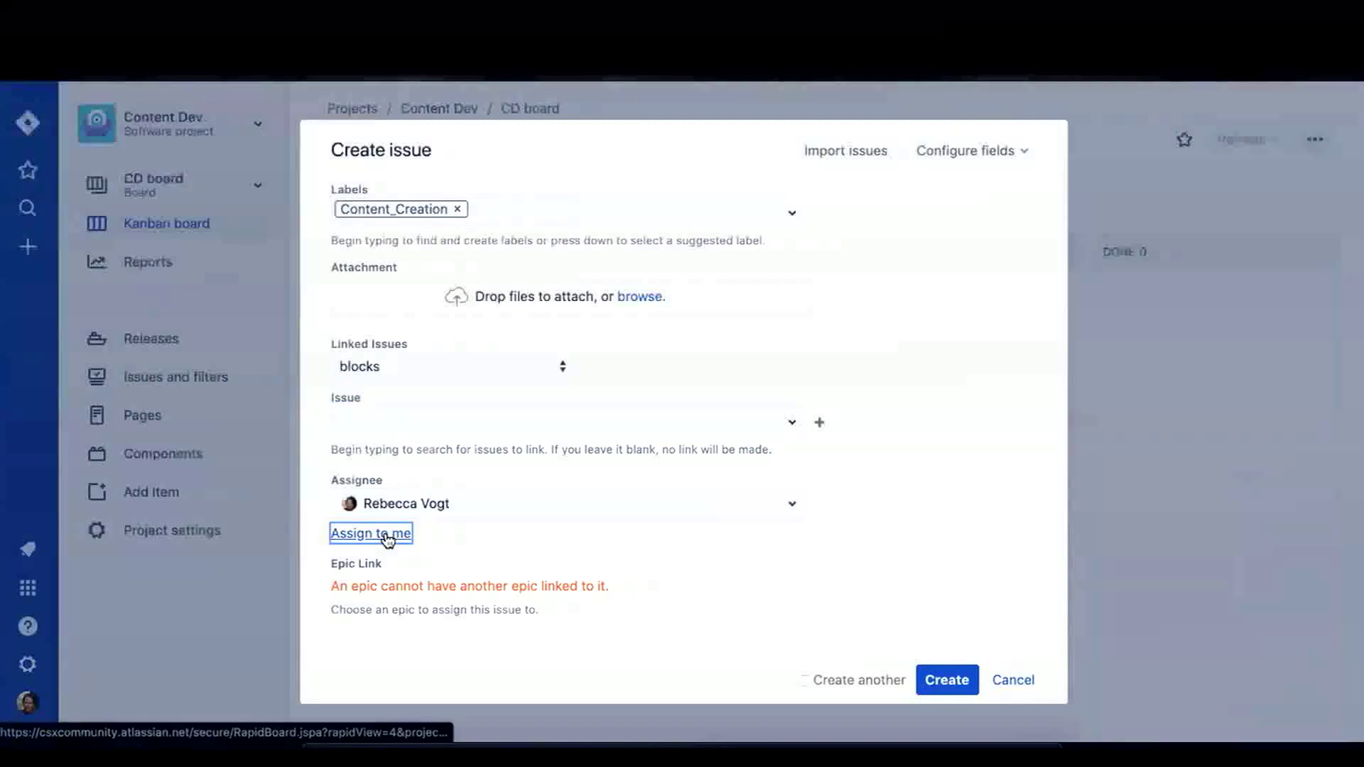
{"action": "left_click", "coordinate": [793, 510]}
{"action": "type", "text": "@"}
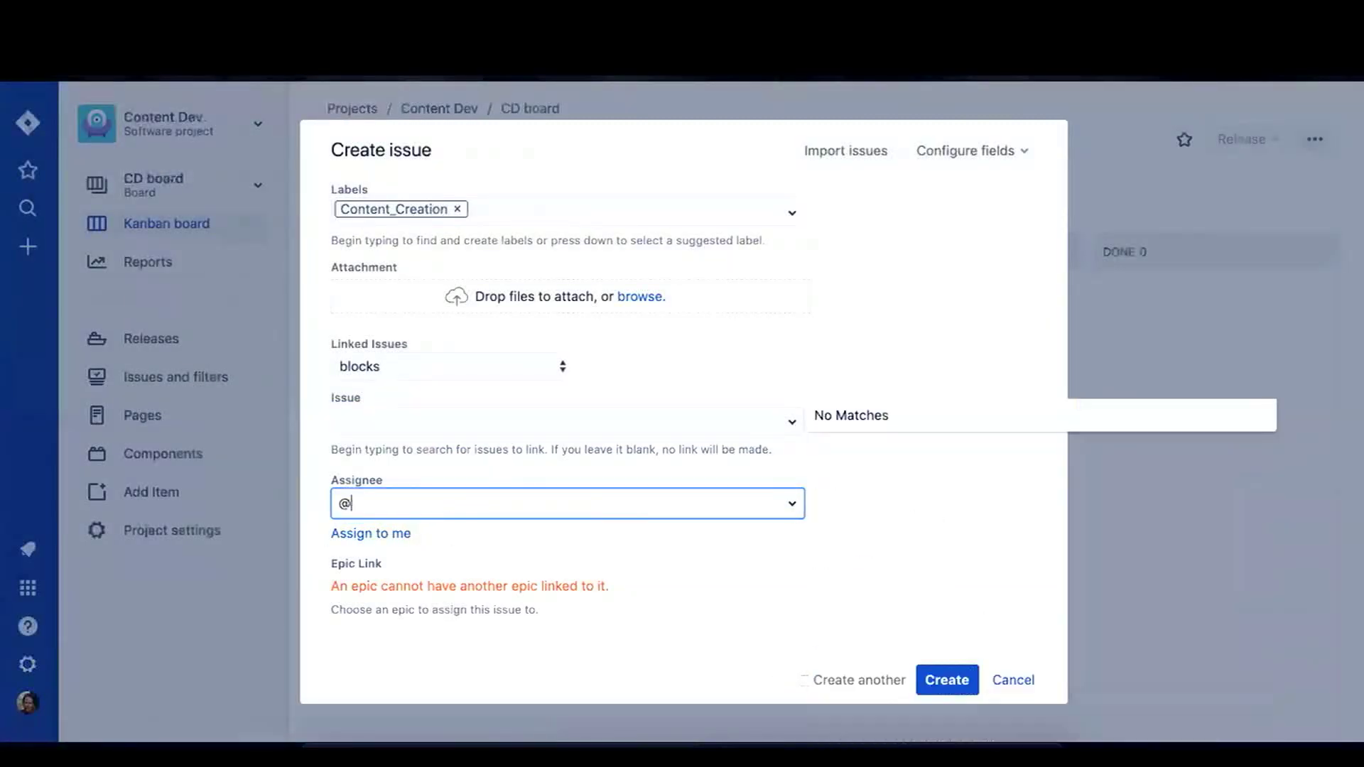
{"action": "type", "text": "scott"}
{"action": "left_click", "coordinate": [566, 556]}
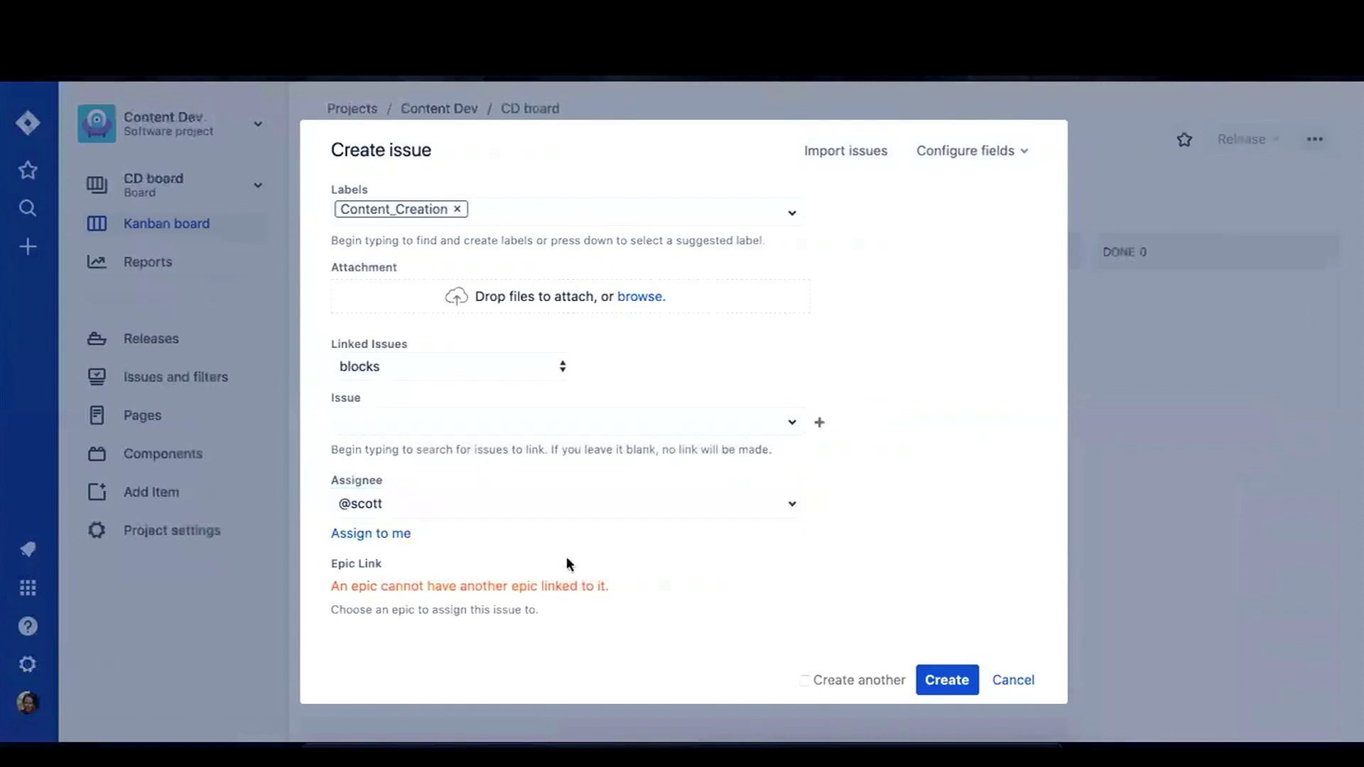
Search for the colleague by first name and set the matching user as the epic's assignee.
{"action": "left_click_drag", "start_coordinate": [523, 509], "coordinate": [249, 486]}
{"action": "type", "text": "scott"}
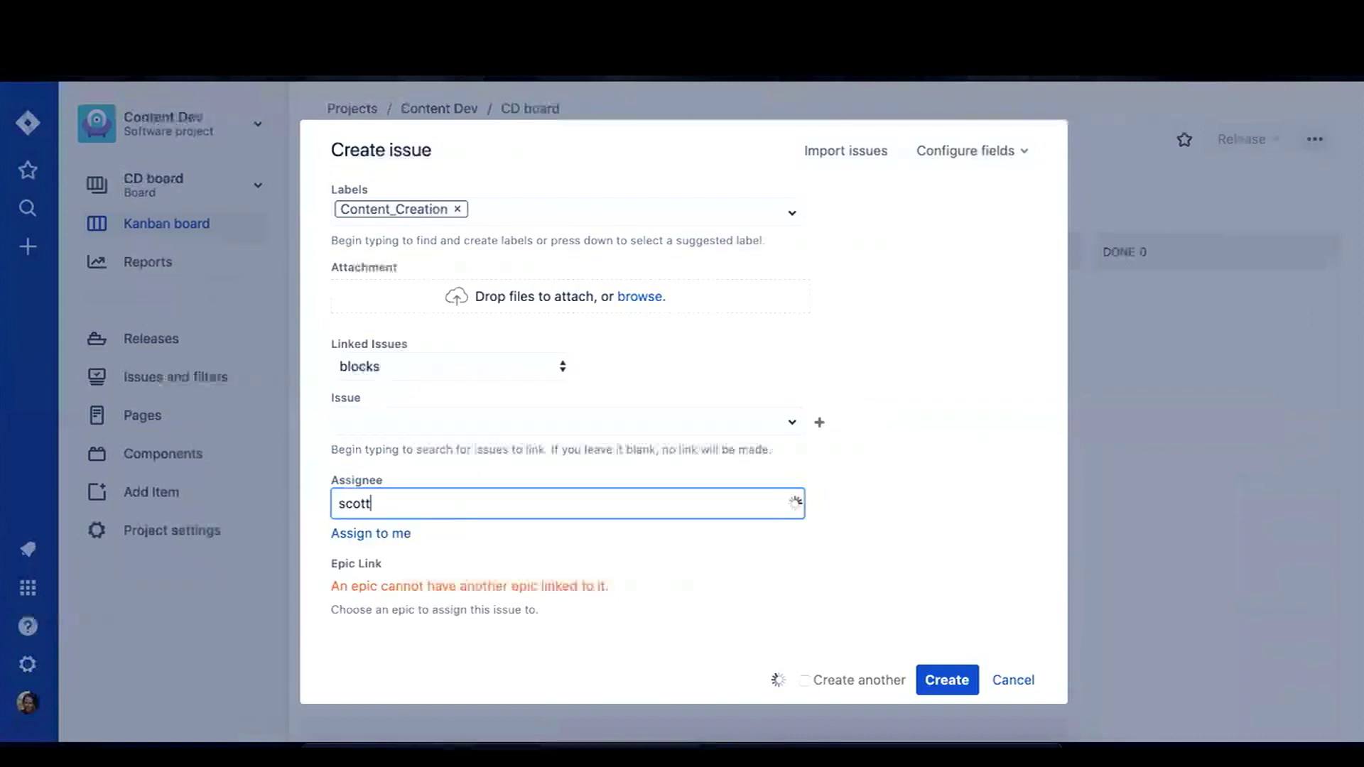
{"action": "left_click", "coordinate": [446, 593]}
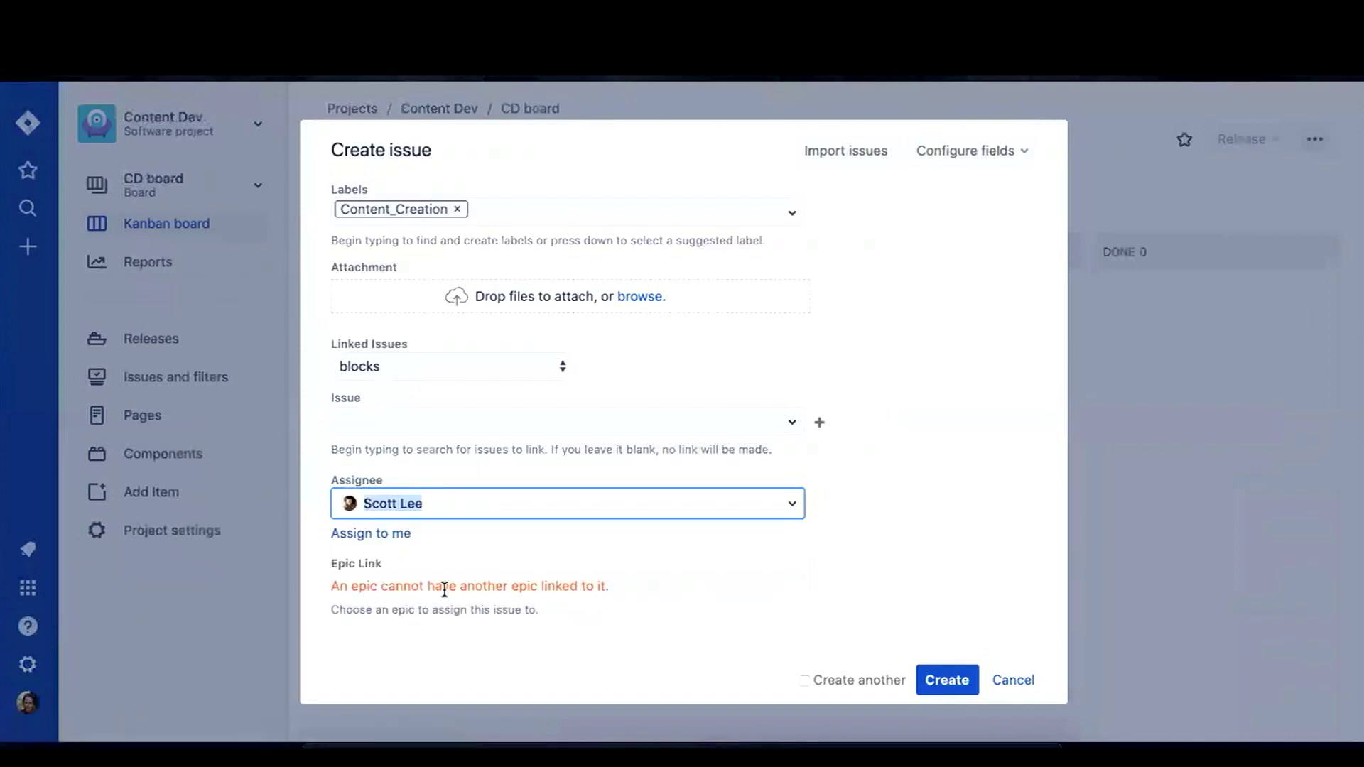
{"action": "left_click", "coordinate": [747, 583]}
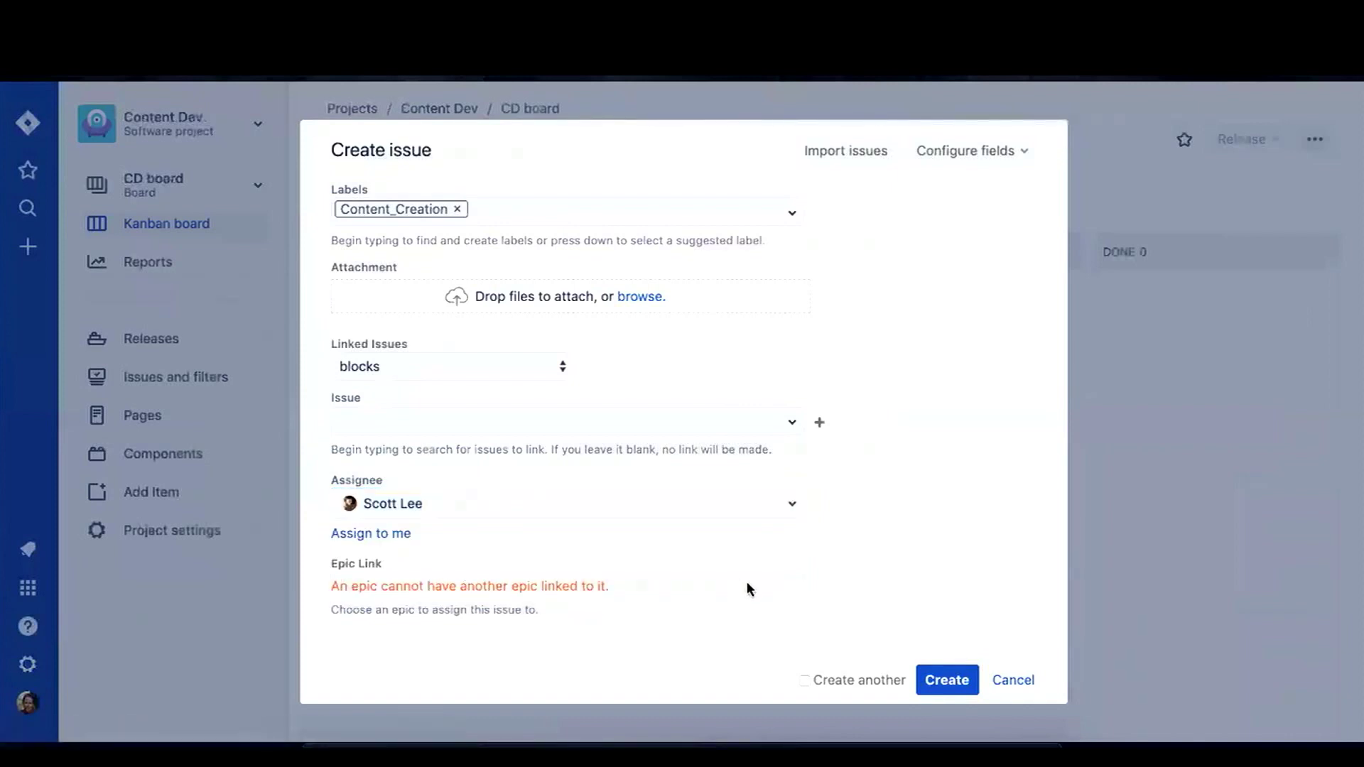
Clear the epic's assignee, select the same colleague from the user list again, and create the EOS World Expo epic.
{"action": "left_click", "coordinate": [796, 506]}
{"action": "key", "text": "BackSpace"}
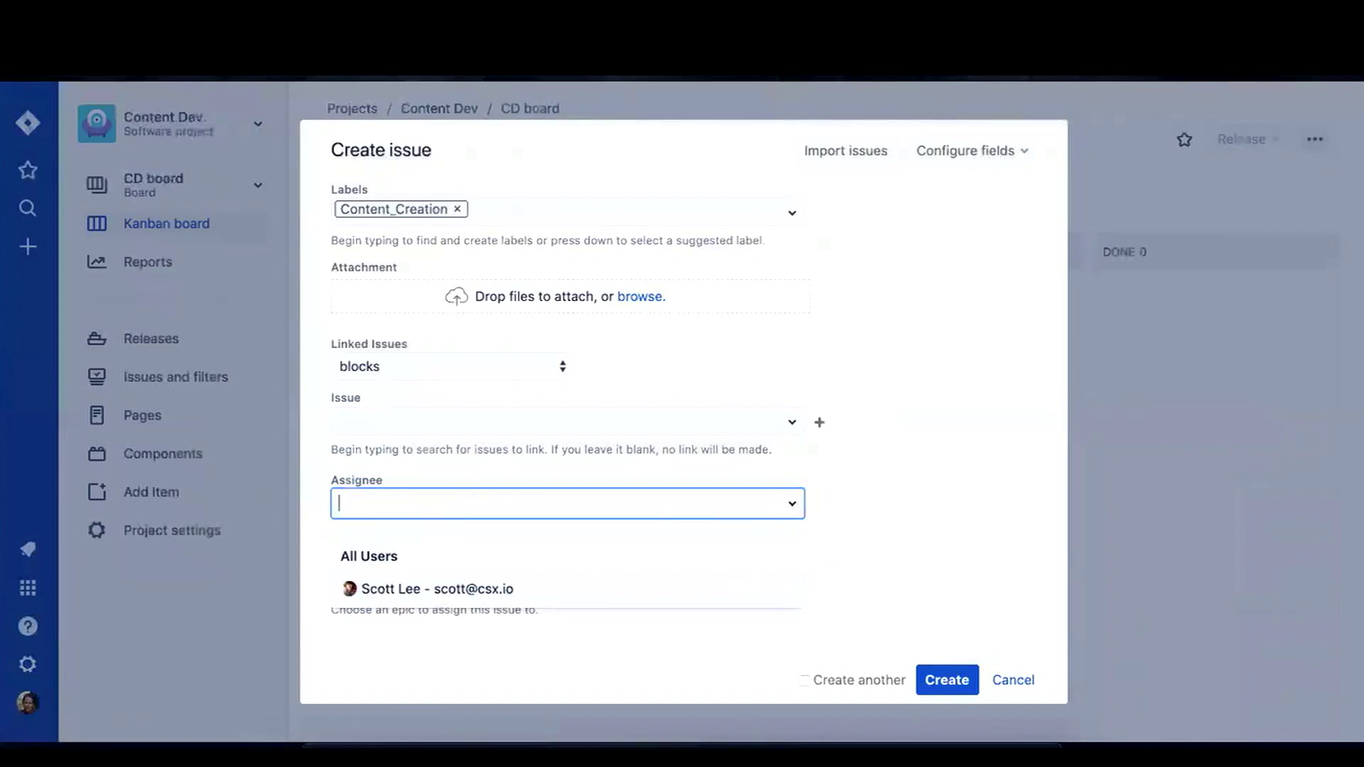
{"action": "left_click", "coordinate": [855, 577]}
{"action": "left_click", "coordinate": [789, 509]}
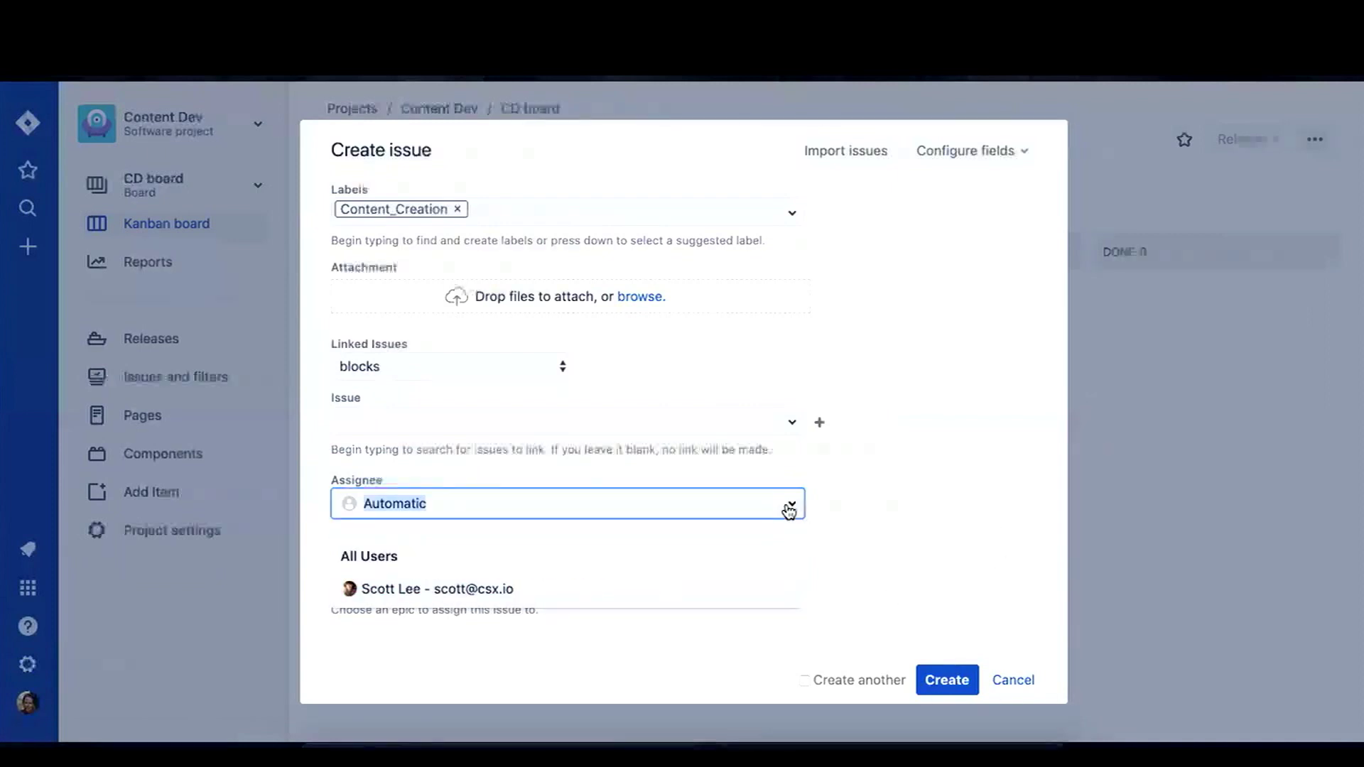
{"action": "left_click", "coordinate": [476, 588]}
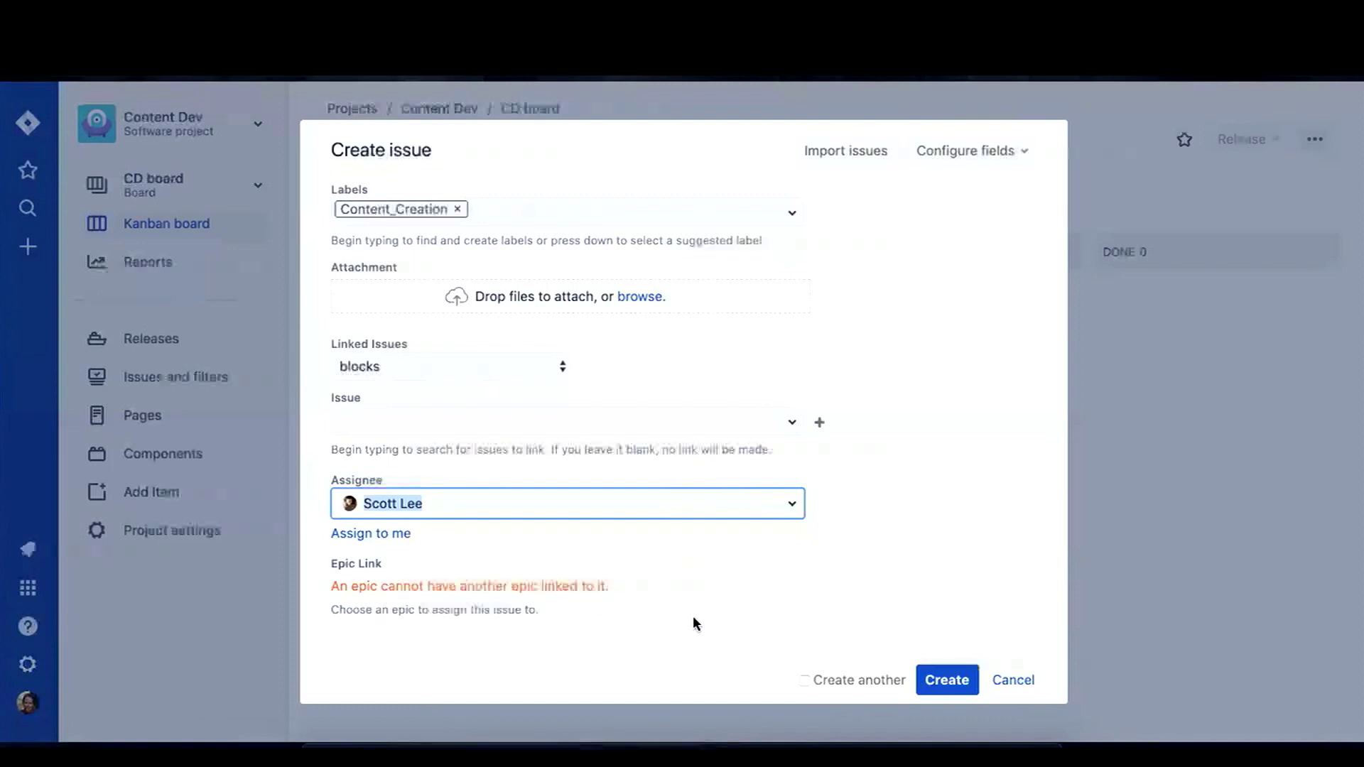
{"action": "left_click", "coordinate": [954, 680]}
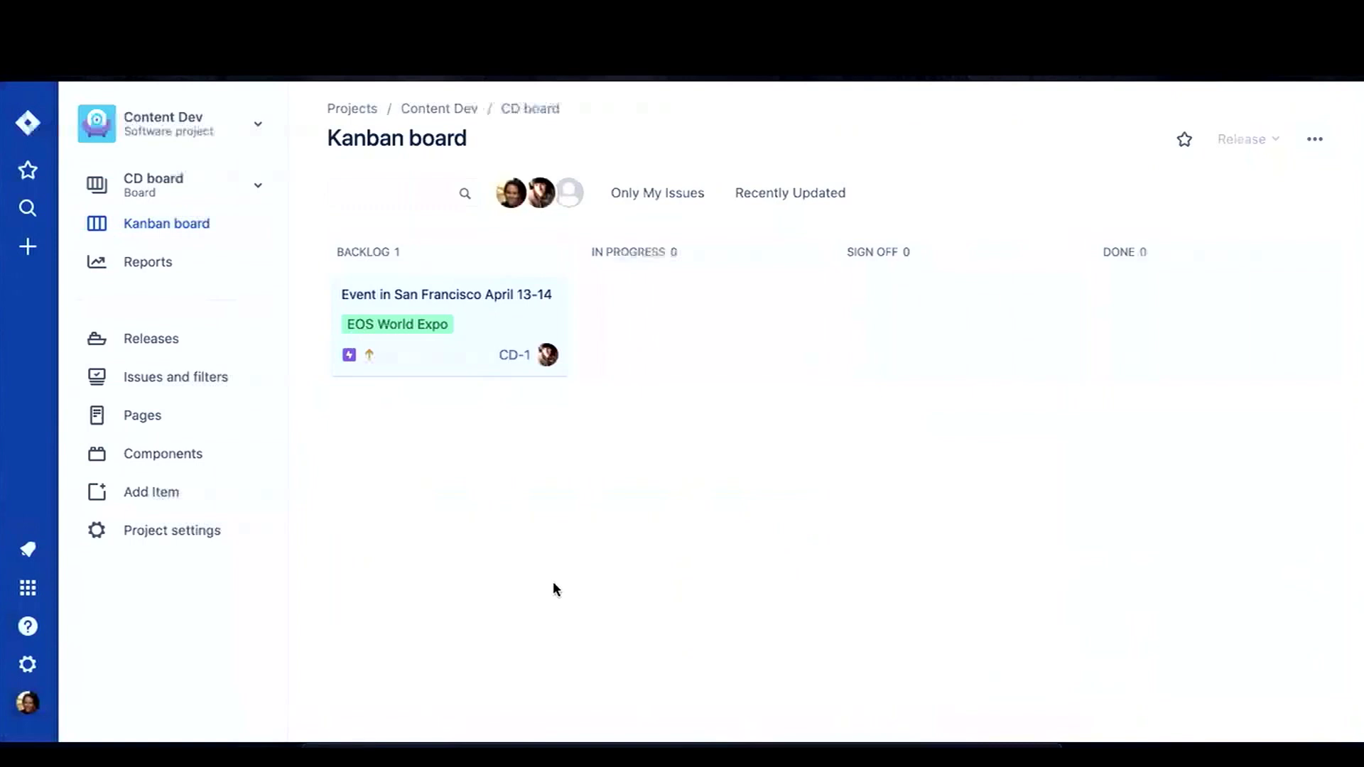
Start a new issue in Content Dev with the issue type Story and the summary "Book Talent".
{"action": "left_click", "coordinate": [28, 249]}
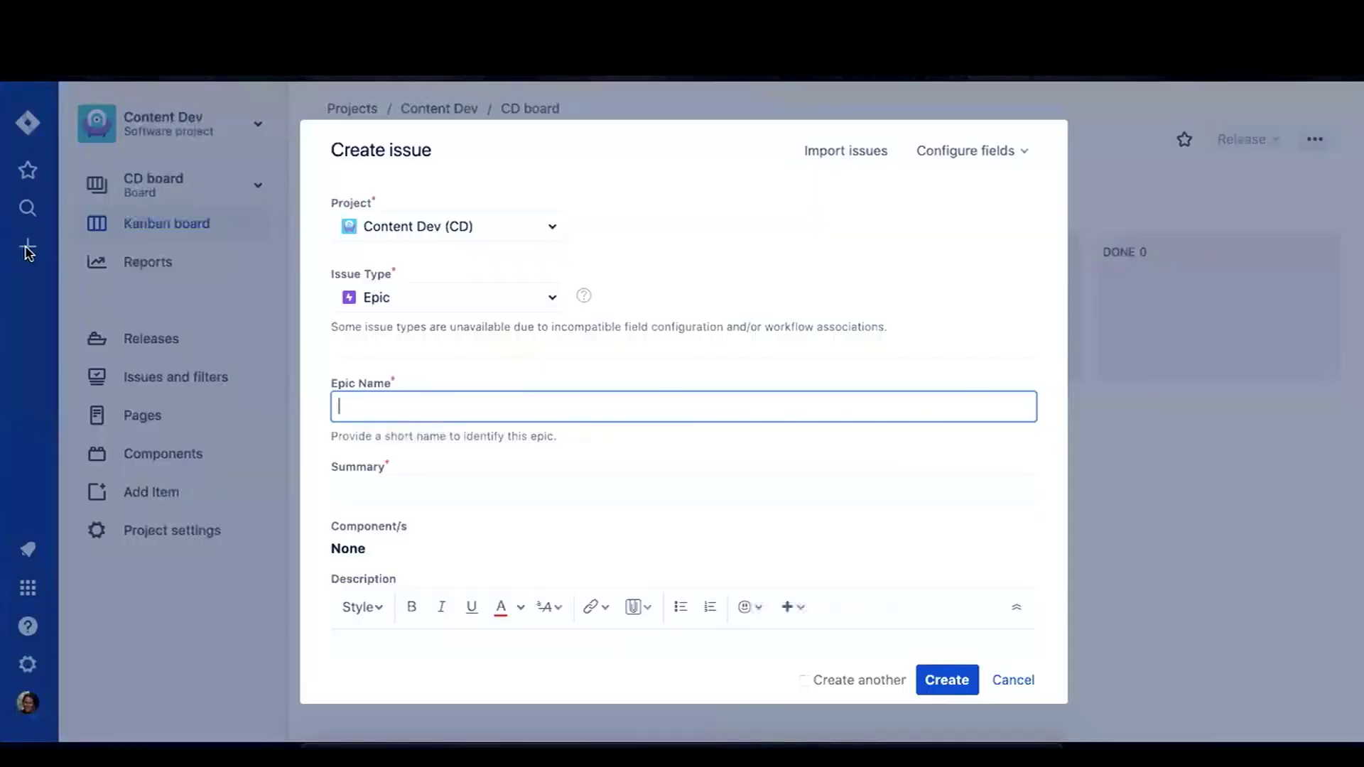
{"action": "left_click", "coordinate": [1013, 681]}
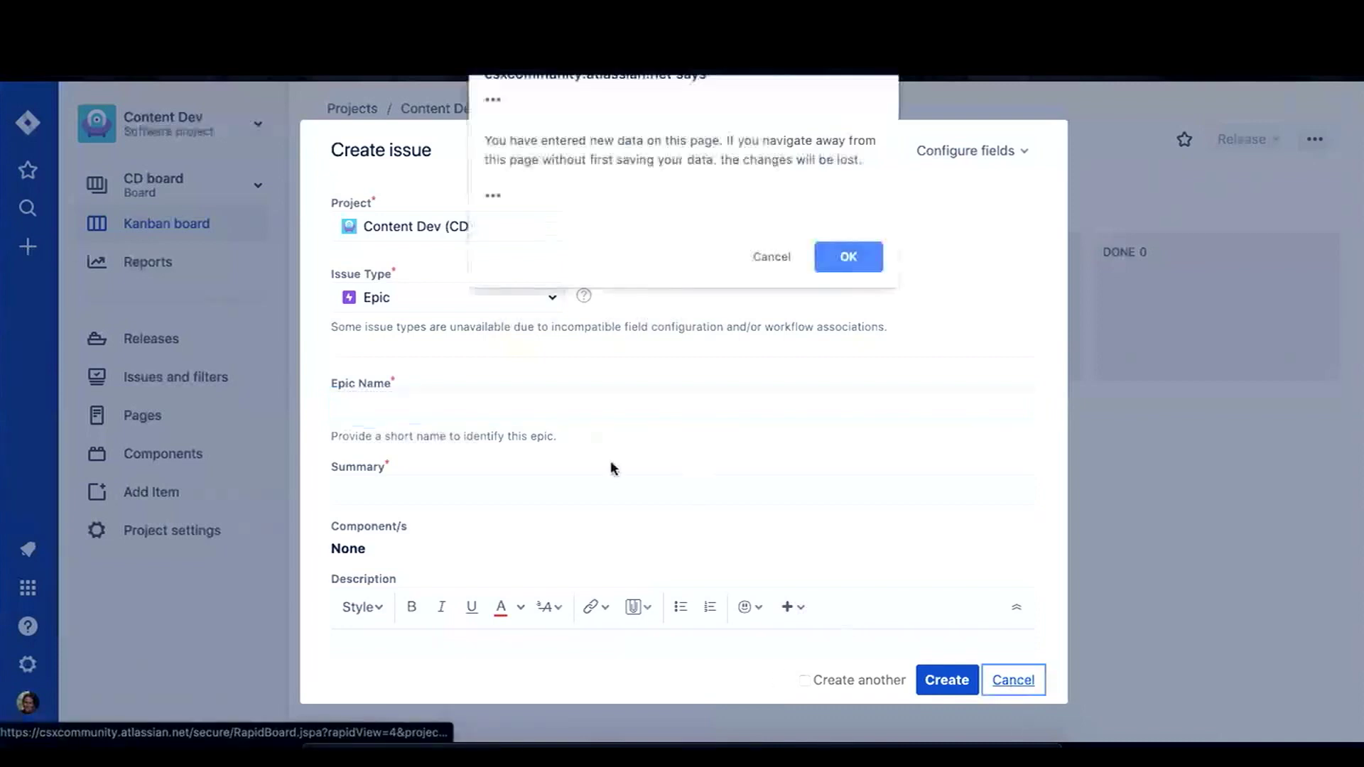
{"action": "left_click", "coordinate": [767, 255]}
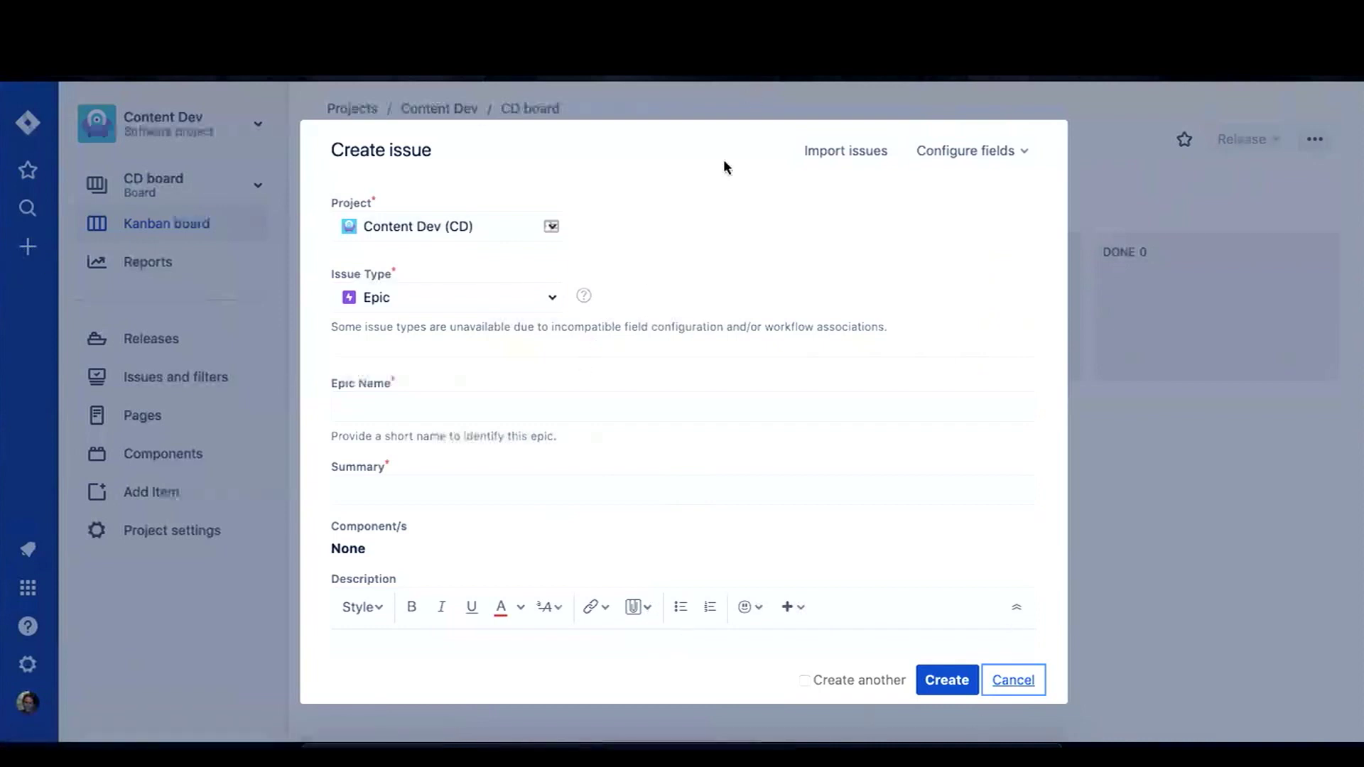
{"action": "left_click", "coordinate": [548, 299]}
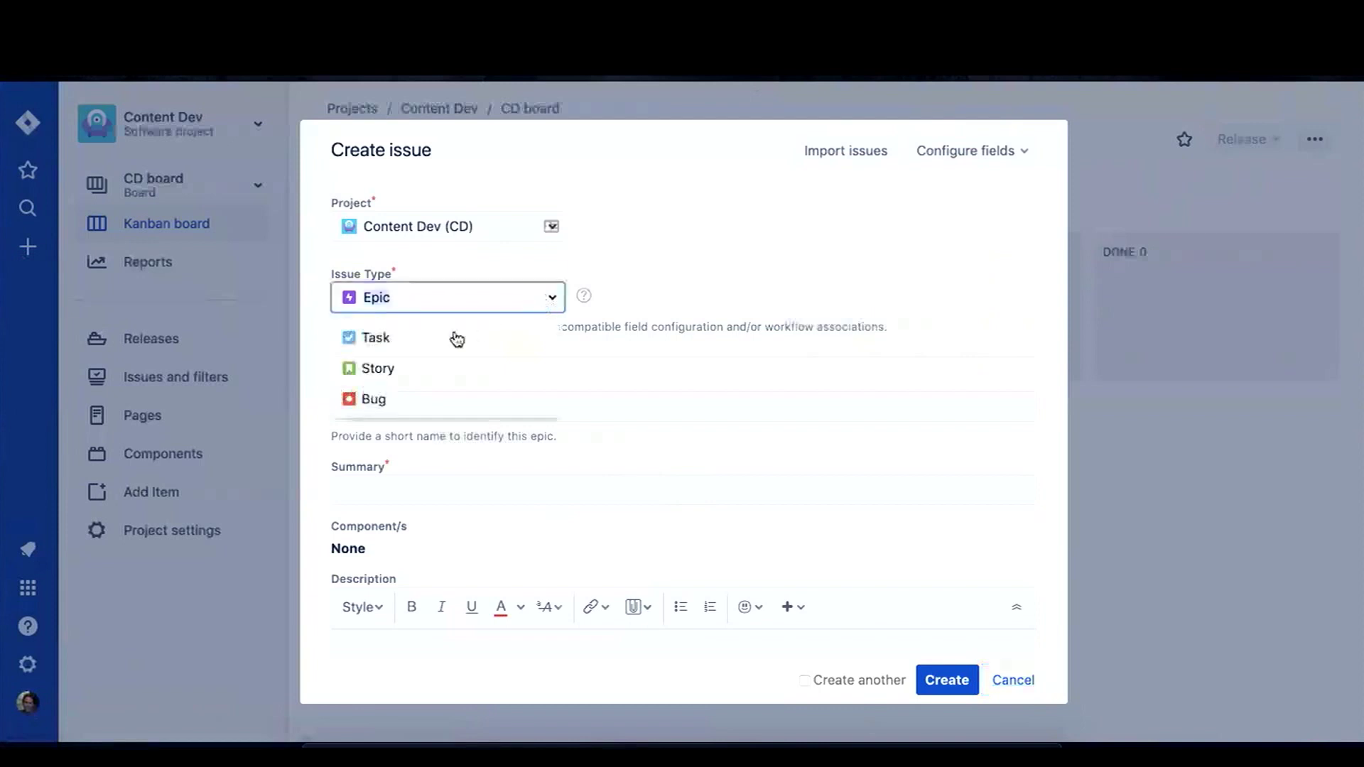
{"action": "left_click", "coordinate": [377, 369]}
{"action": "left_click", "coordinate": [445, 413]}
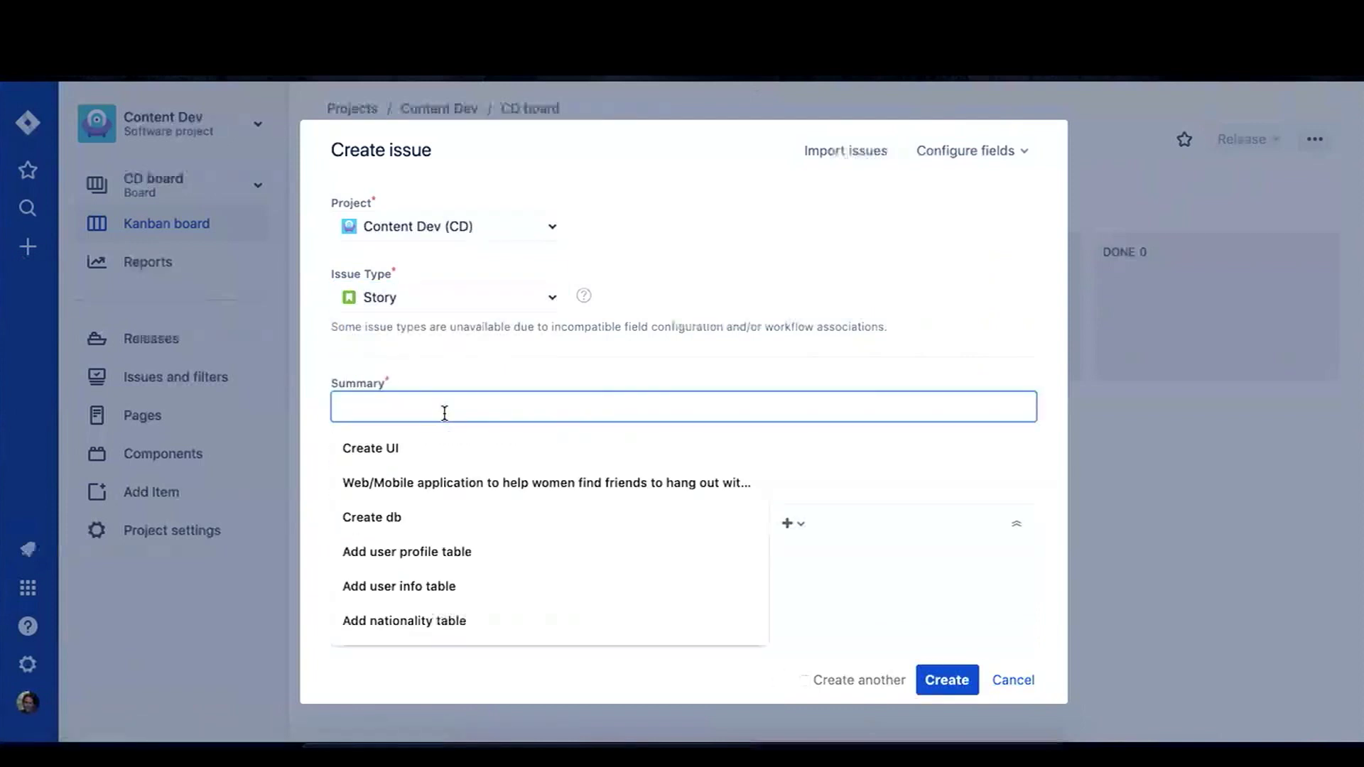
{"action": "type", "text": "B"}
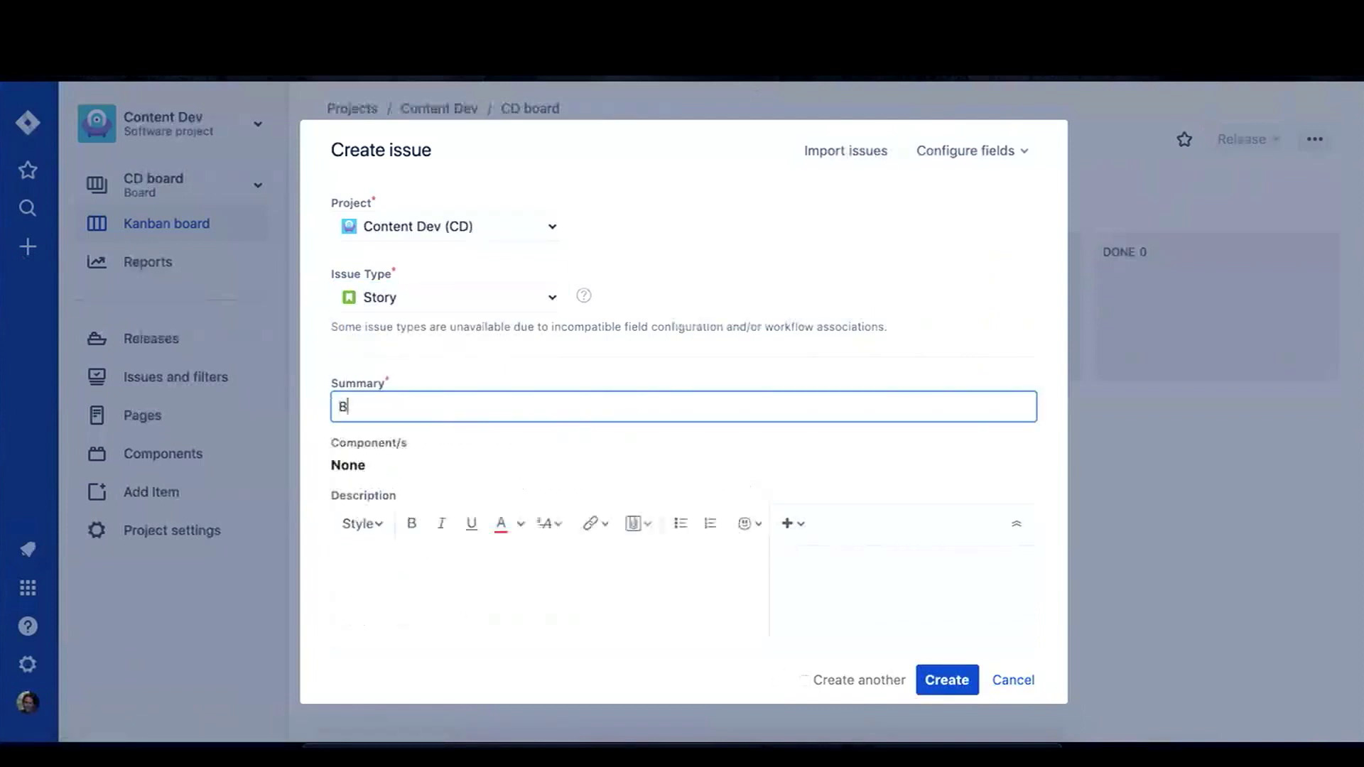
{"action": "type", "text": "ook Talent"}
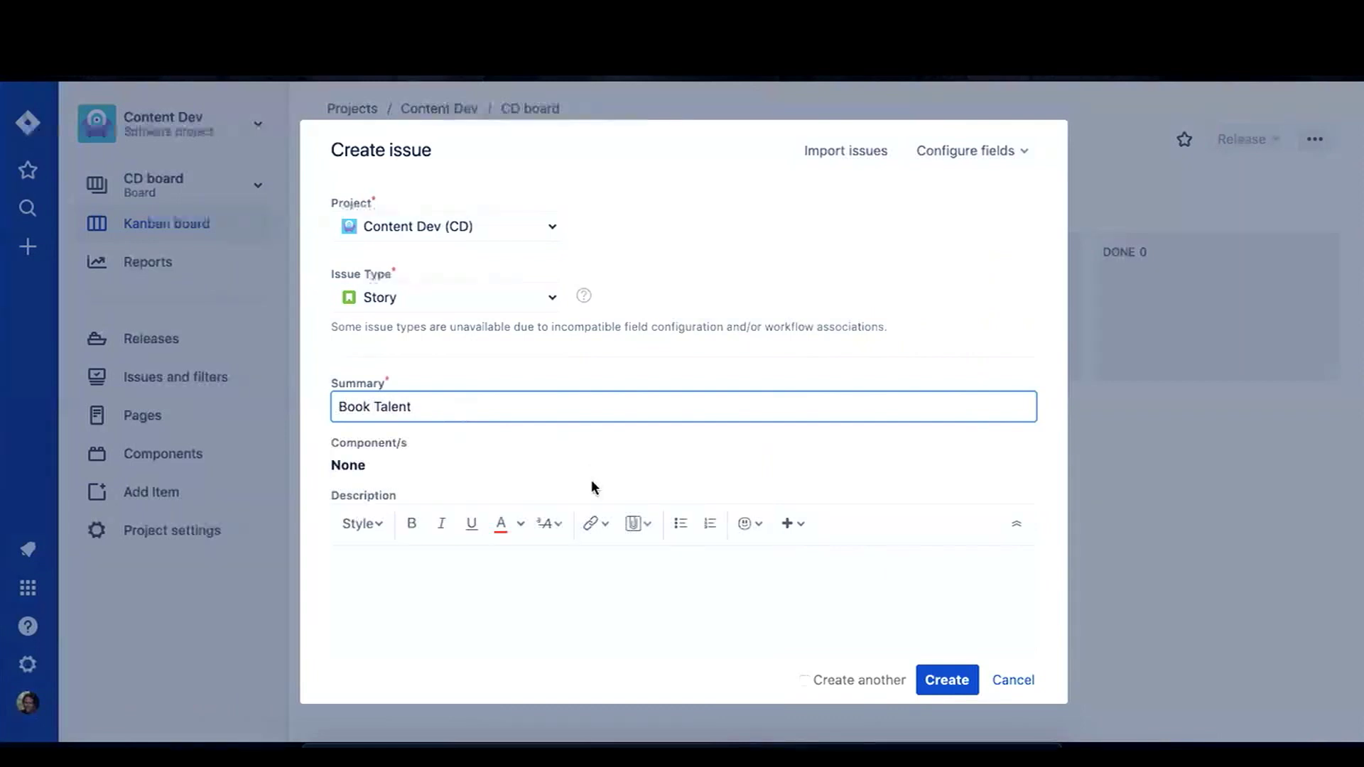
Enter "Book Talent" as the story's description.
{"action": "scroll", "coordinate": [591, 479], "scroll_direction": "down", "scroll_amount": 2}
{"action": "scroll", "coordinate": [429, 276], "scroll_direction": "up", "scroll_amount": 1}
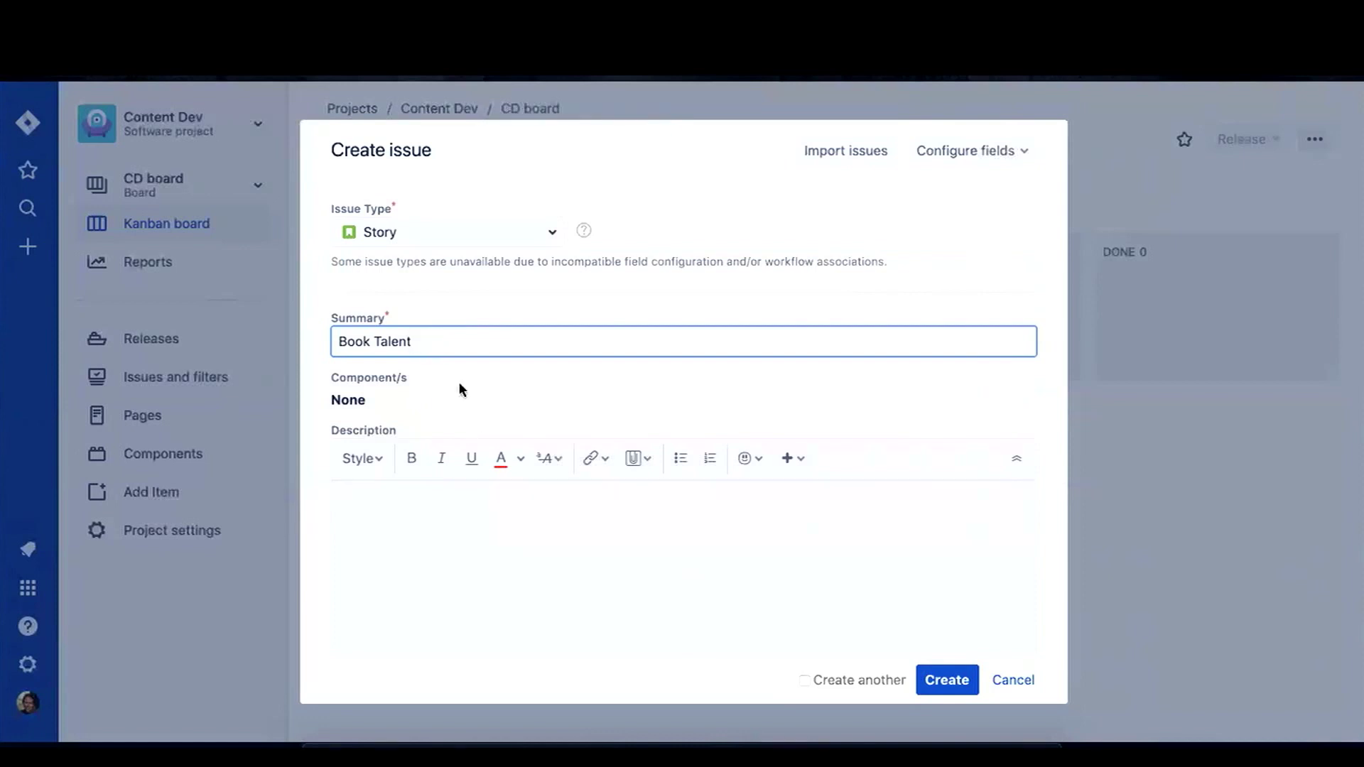
{"action": "scroll", "coordinate": [497, 570], "scroll_direction": "down", "scroll_amount": 2}
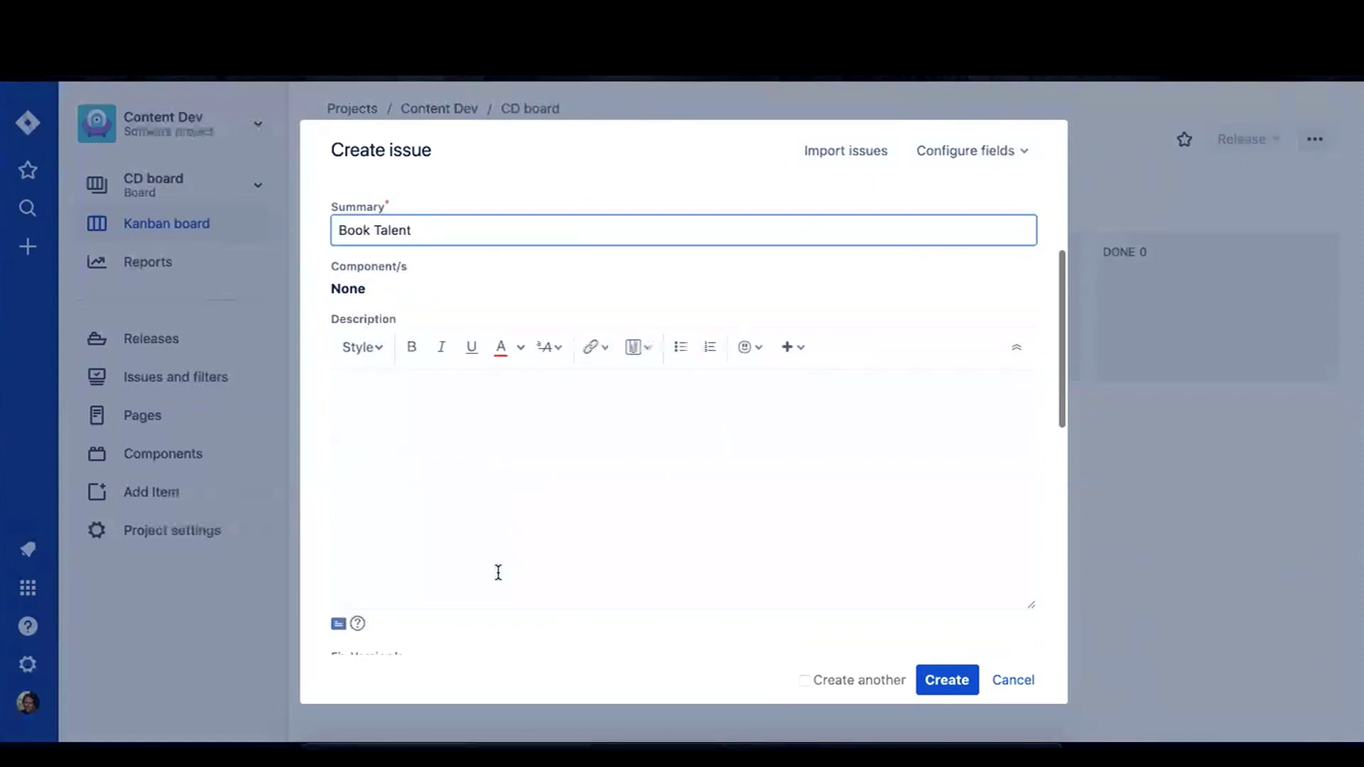
{"action": "scroll", "coordinate": [498, 572], "scroll_direction": "up", "scroll_amount": 2}
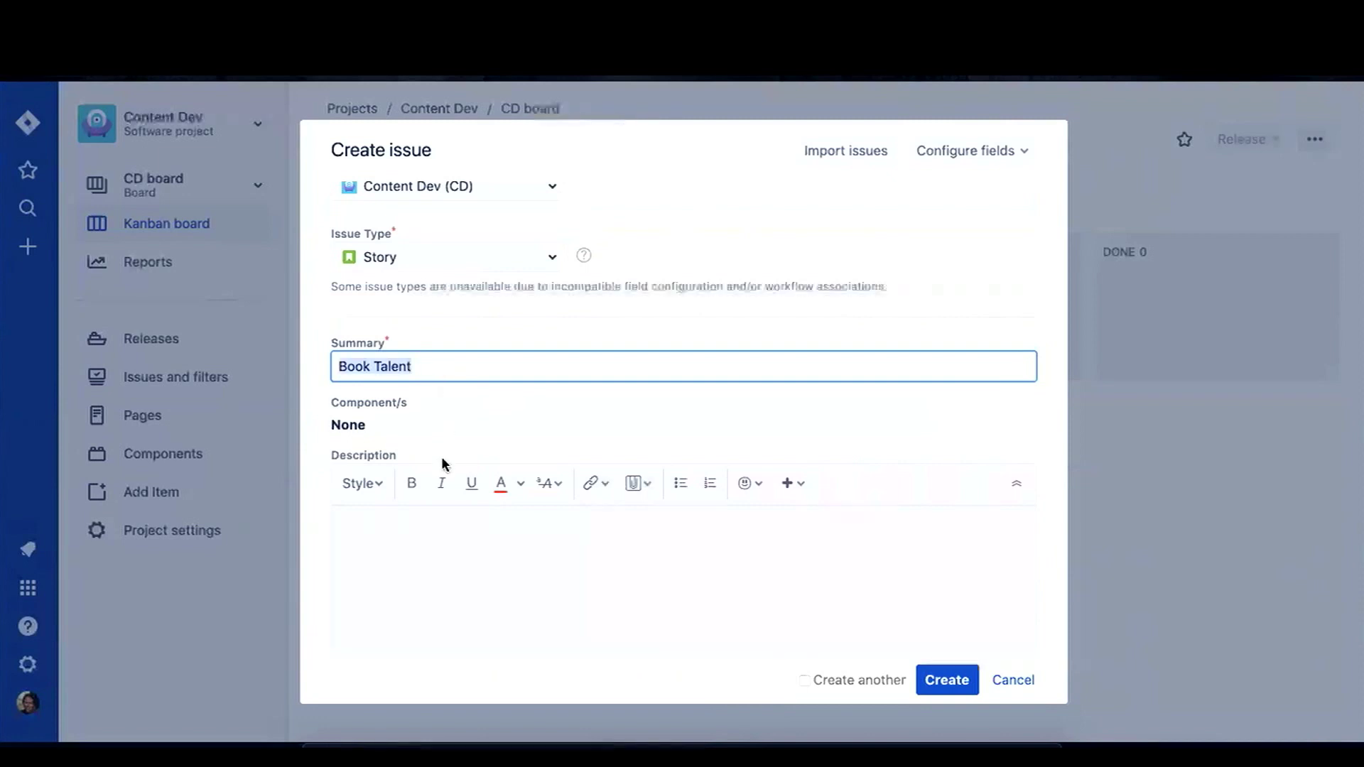
{"action": "left_click", "coordinate": [437, 557]}
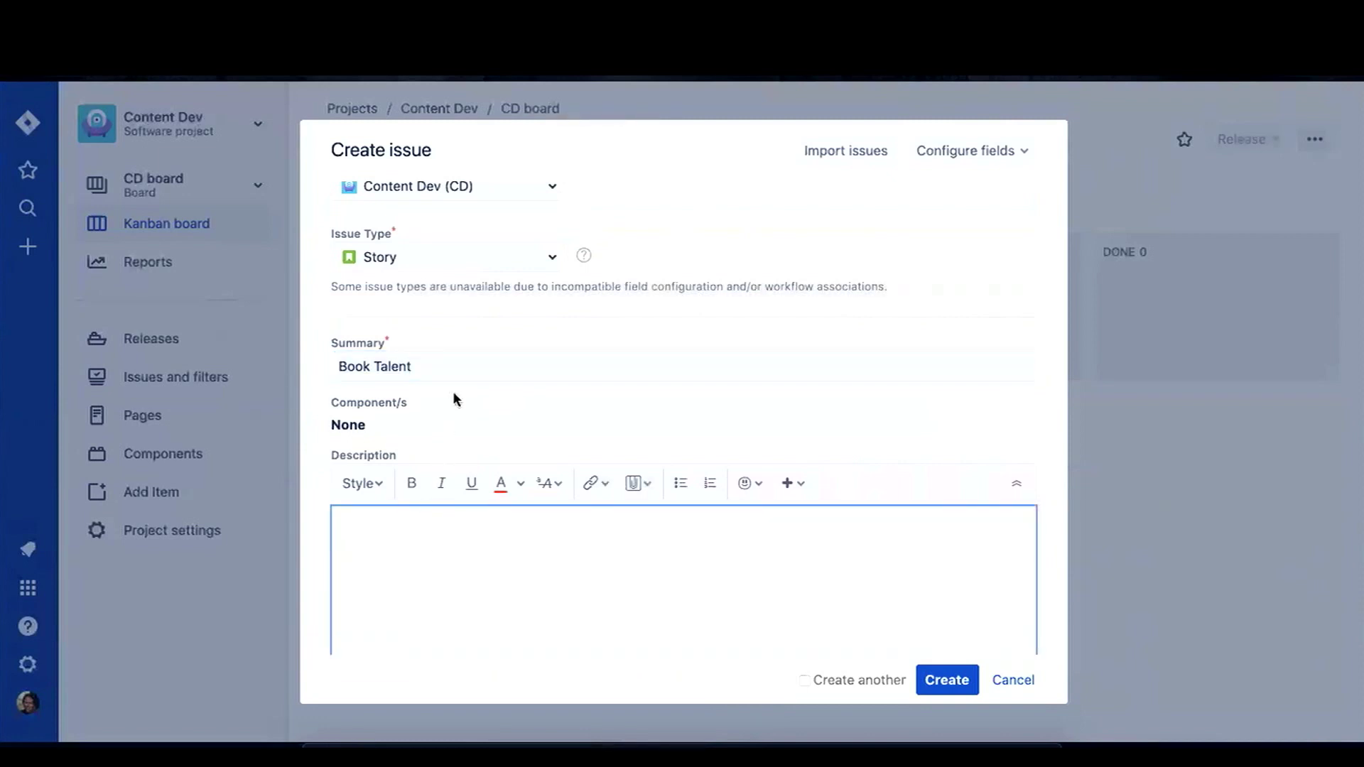
{"action": "scroll", "coordinate": [453, 396], "scroll_direction": "down", "scroll_amount": 1}
{"action": "type", "text": "Book Talent"}
Add the suggested Content_Creation label to the story.
{"action": "scroll", "coordinate": [468, 580], "scroll_direction": "down", "scroll_amount": 3}
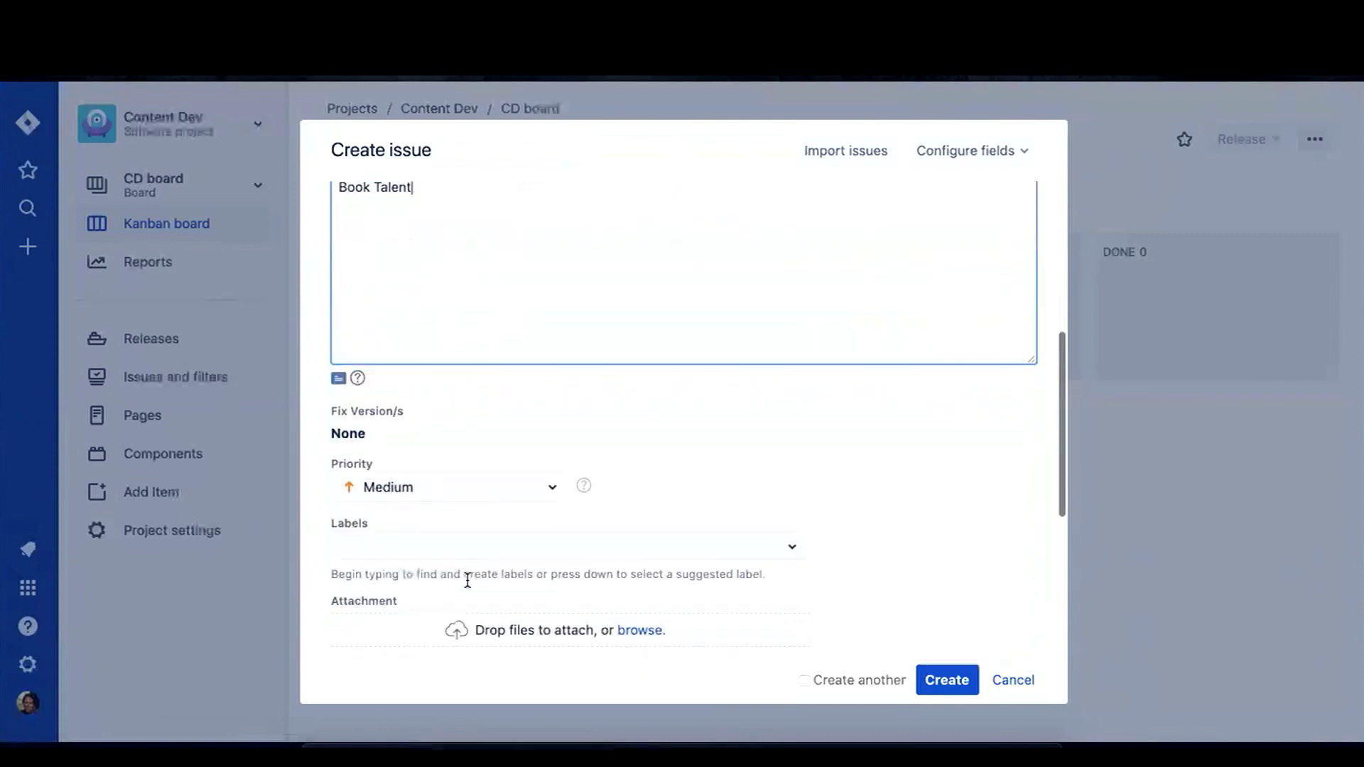
{"action": "scroll", "coordinate": [688, 439], "scroll_direction": "down", "scroll_amount": 3}
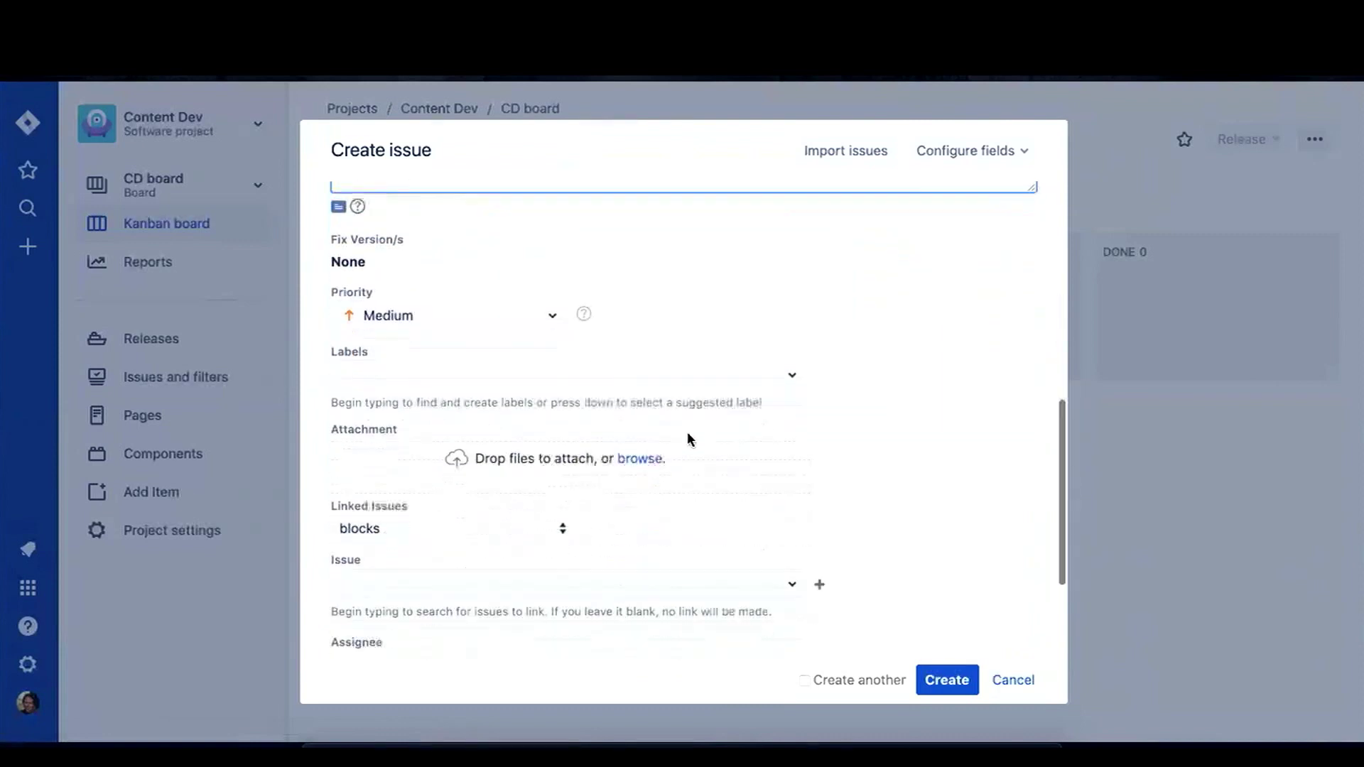
{"action": "left_click", "coordinate": [632, 268]}
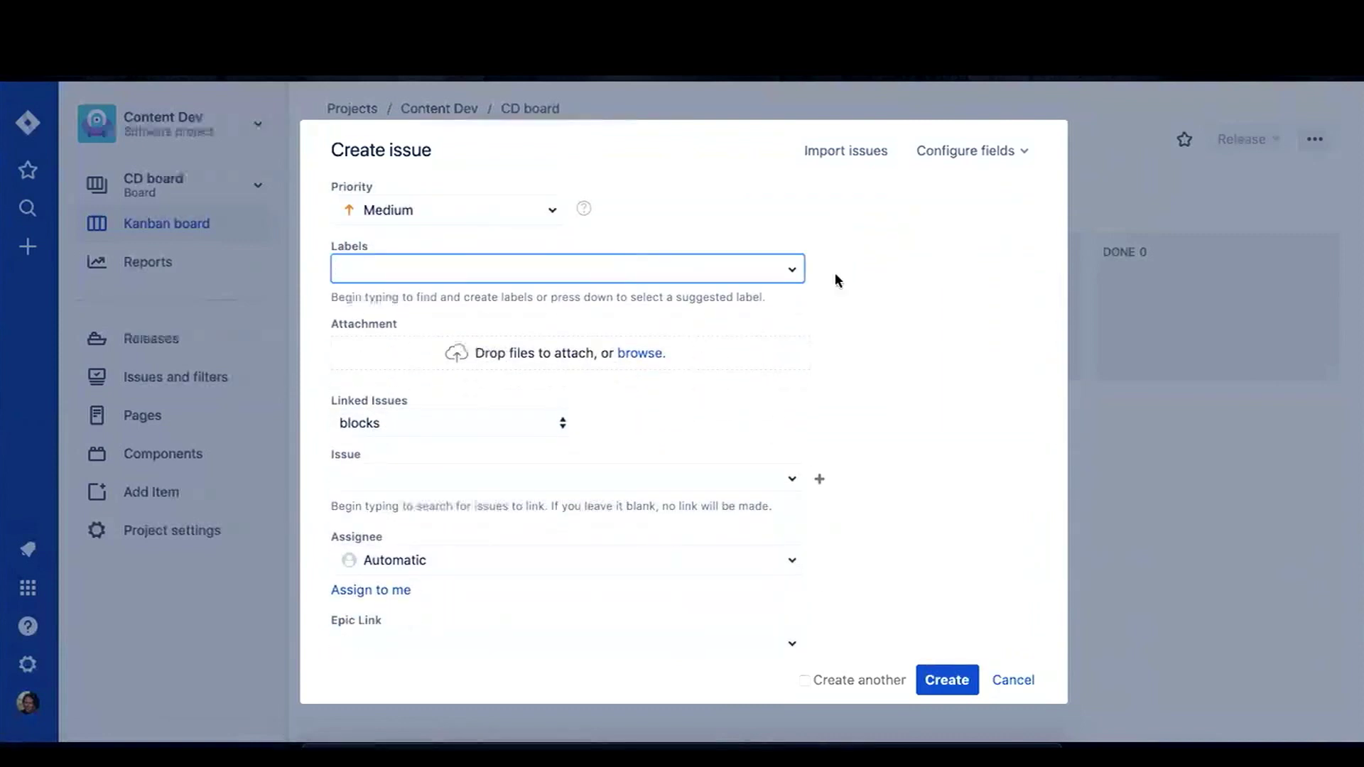
{"action": "left_click", "coordinate": [792, 270]}
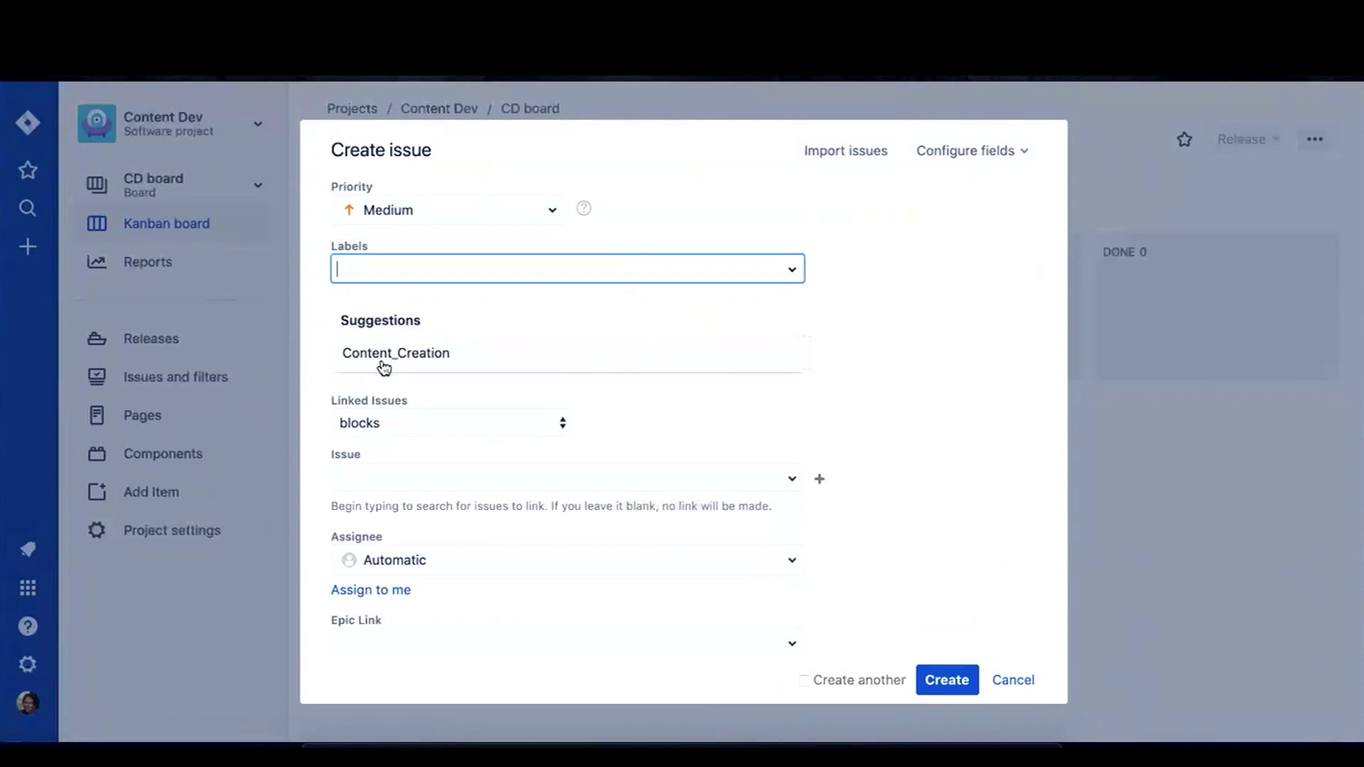
{"action": "left_click", "coordinate": [431, 359]}
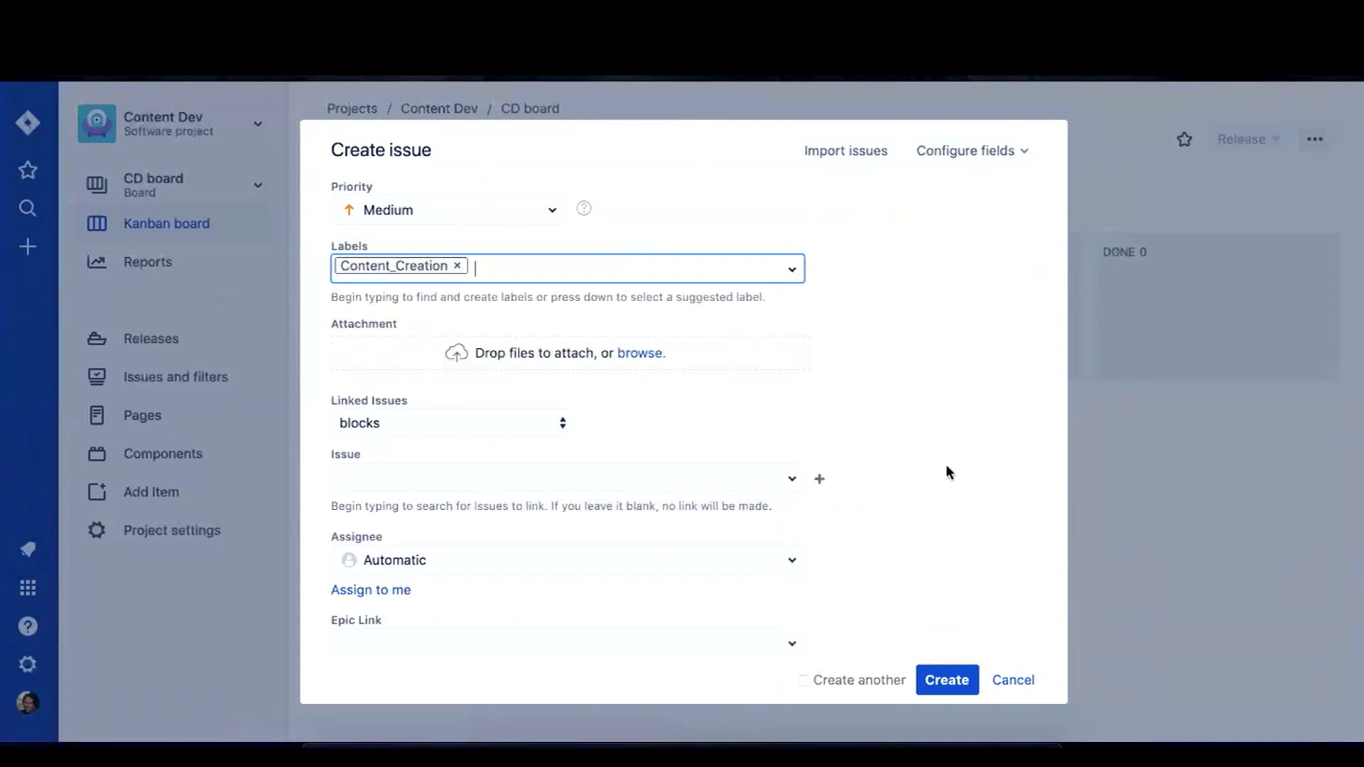
Link the story to CD-1, Event in San Francisco April 13-14, with the link type "blocks".
{"action": "scroll", "coordinate": [952, 515], "scroll_direction": "down", "scroll_amount": 1}
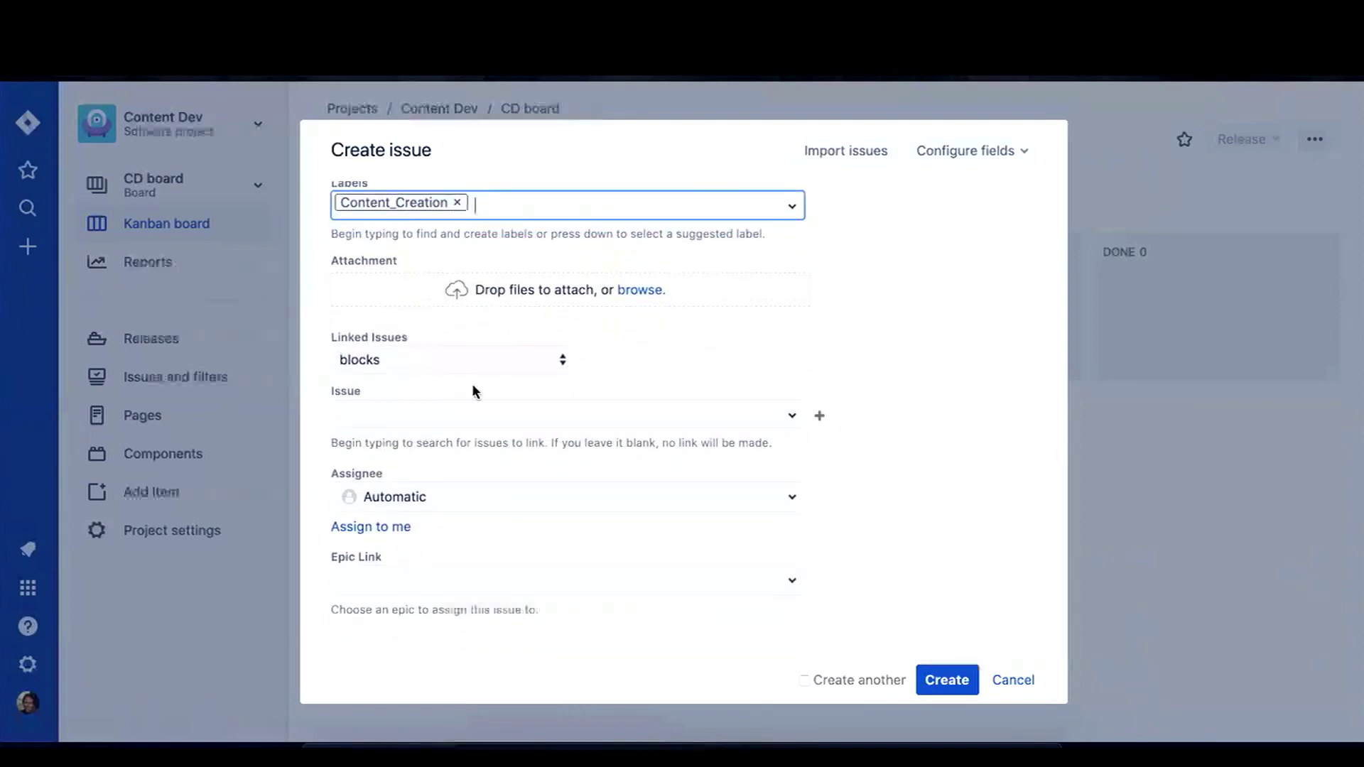
{"action": "left_click", "coordinate": [562, 360]}
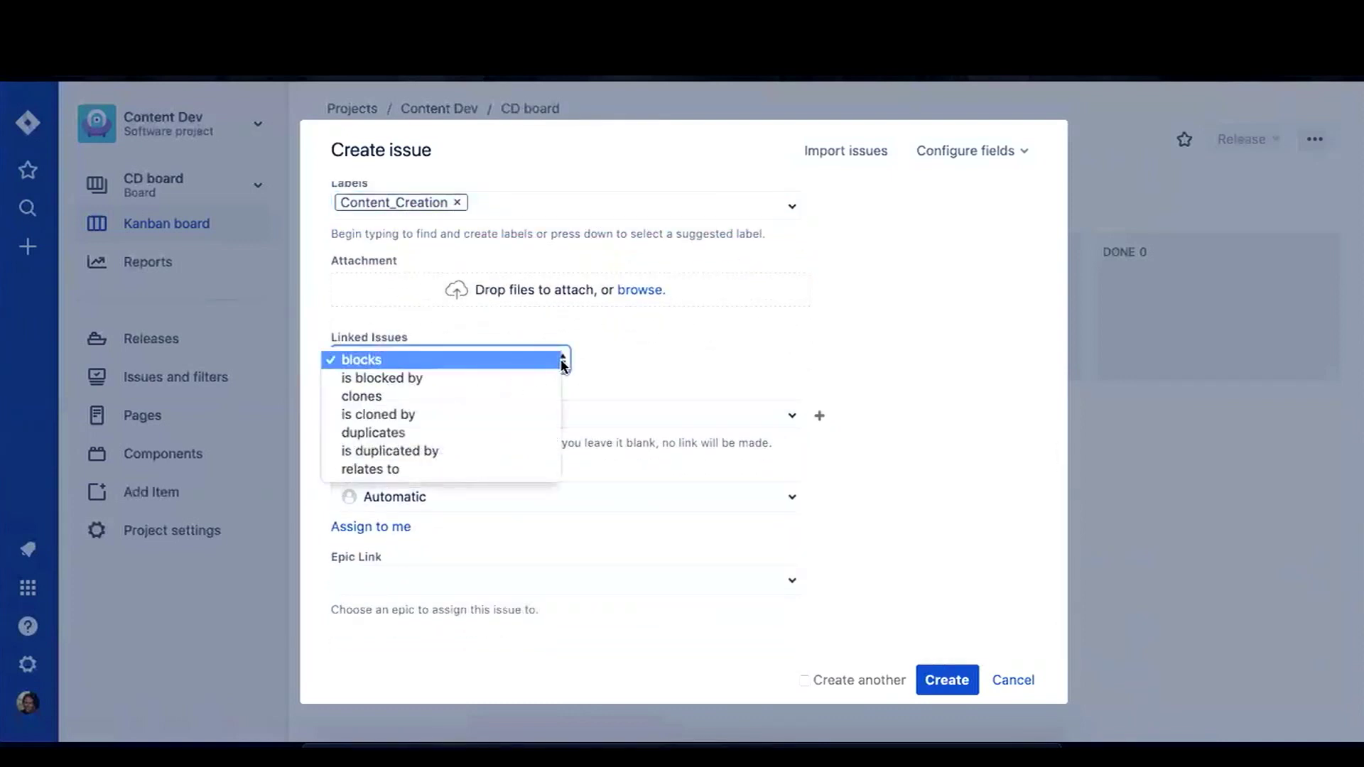
{"action": "left_click", "coordinate": [453, 358]}
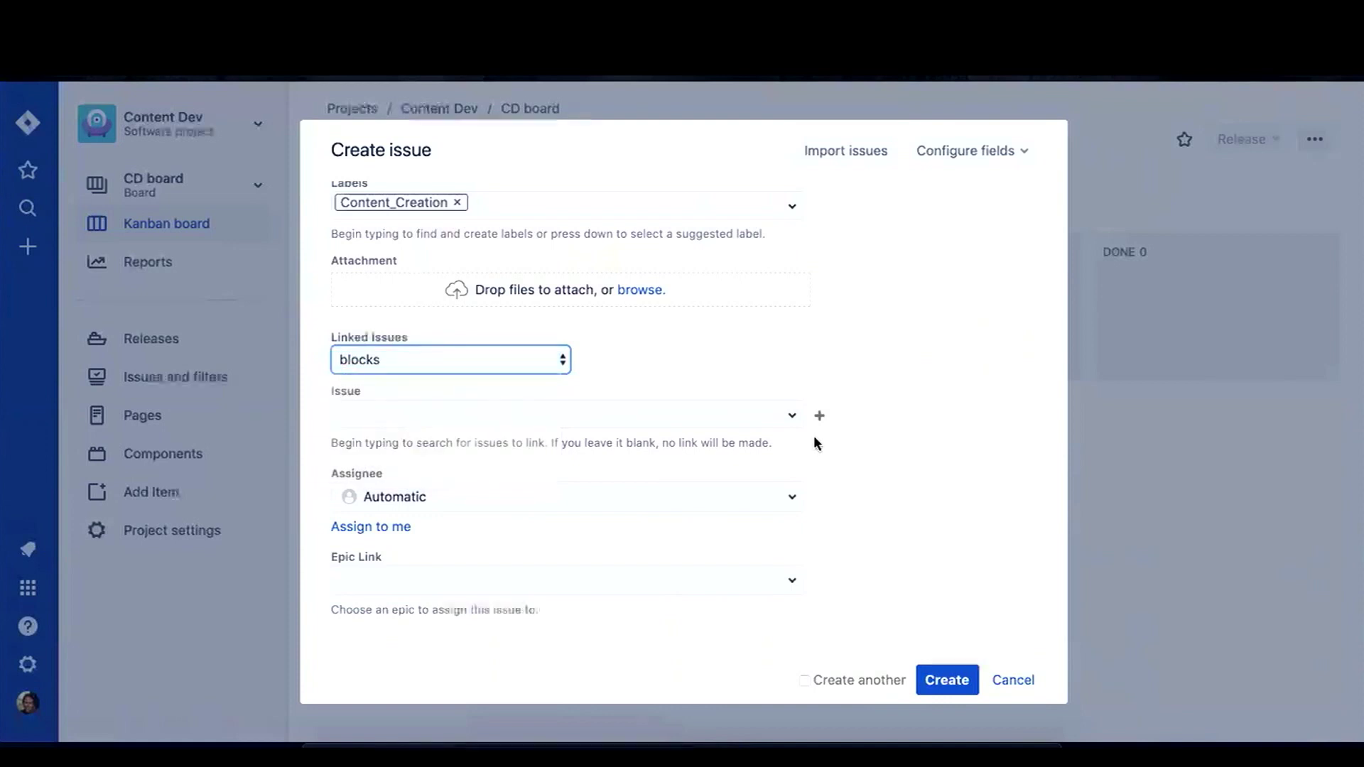
{"action": "left_click", "coordinate": [794, 419]}
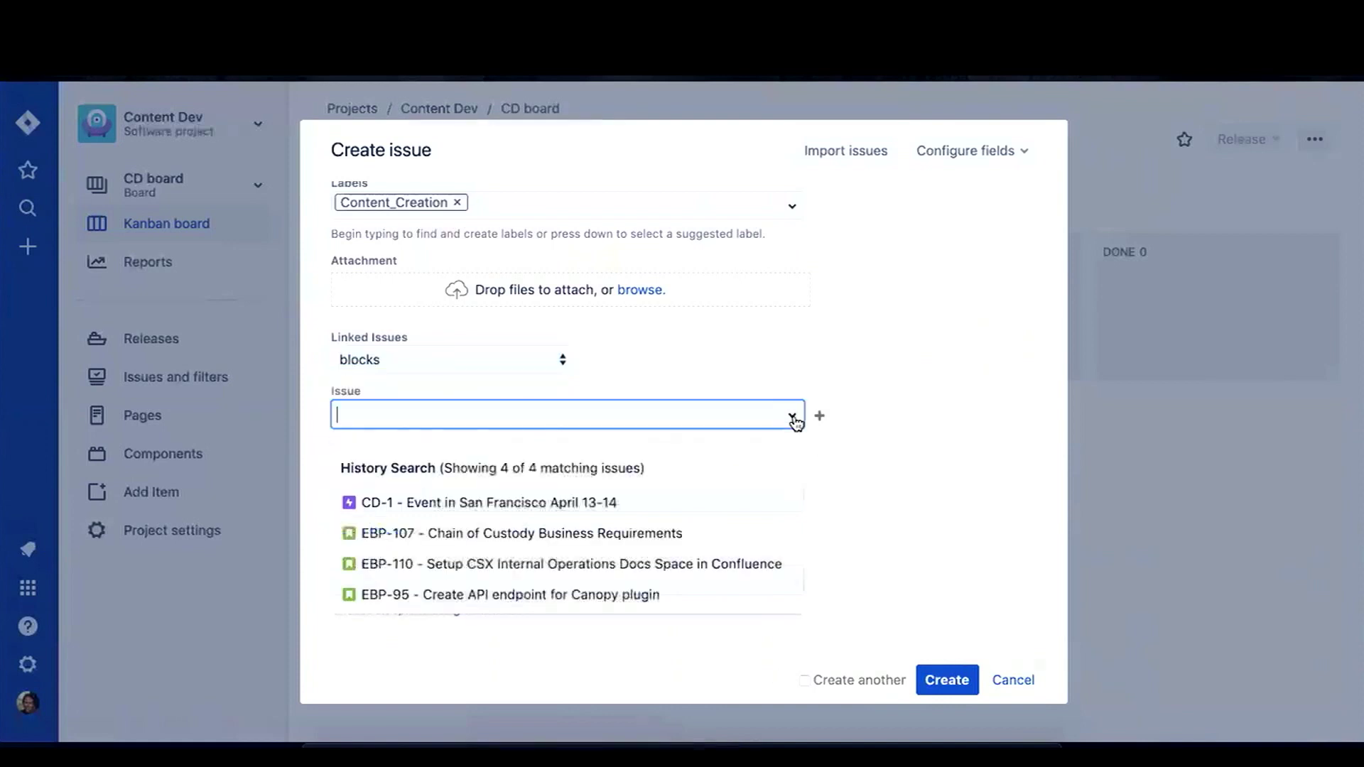
{"action": "left_click", "coordinate": [526, 502]}
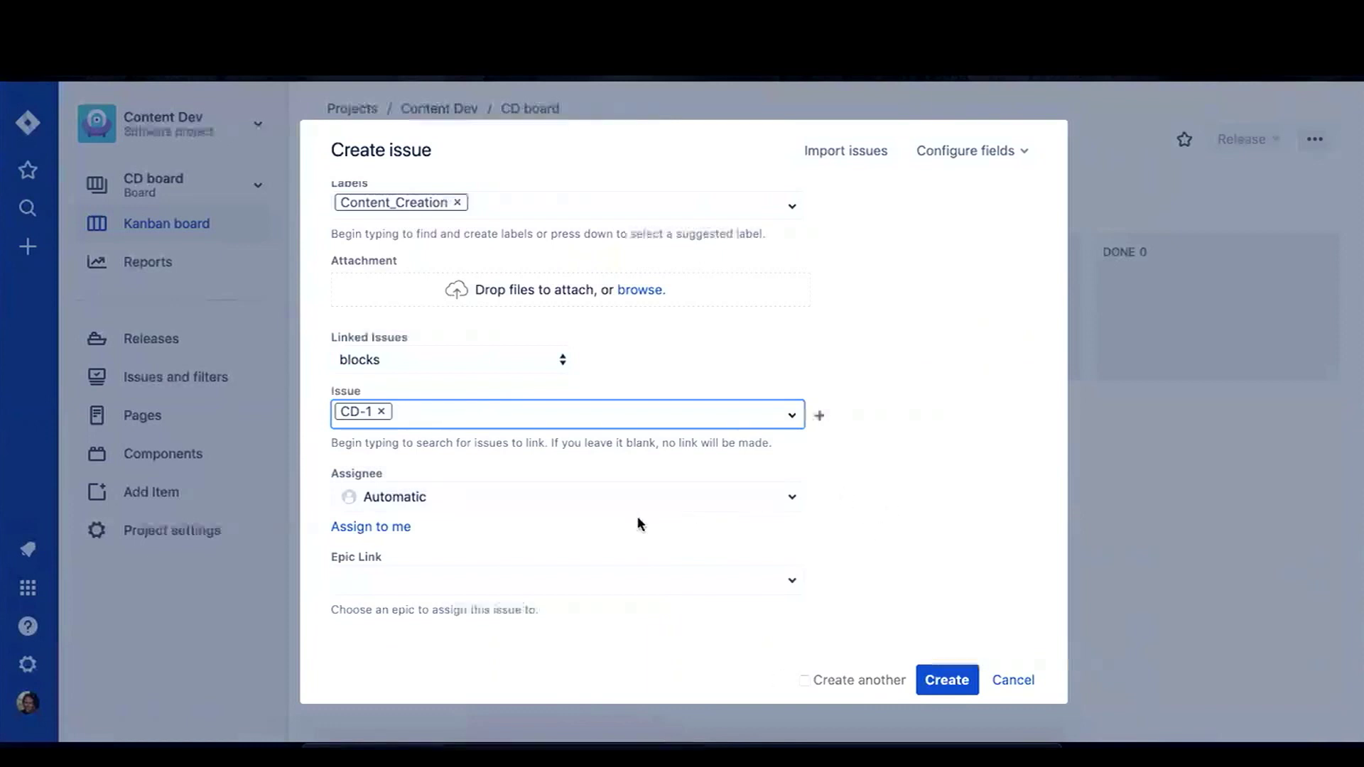
Assign the story to yourself and set its epic link to EOS World Expo.
{"action": "left_click", "coordinate": [370, 535]}
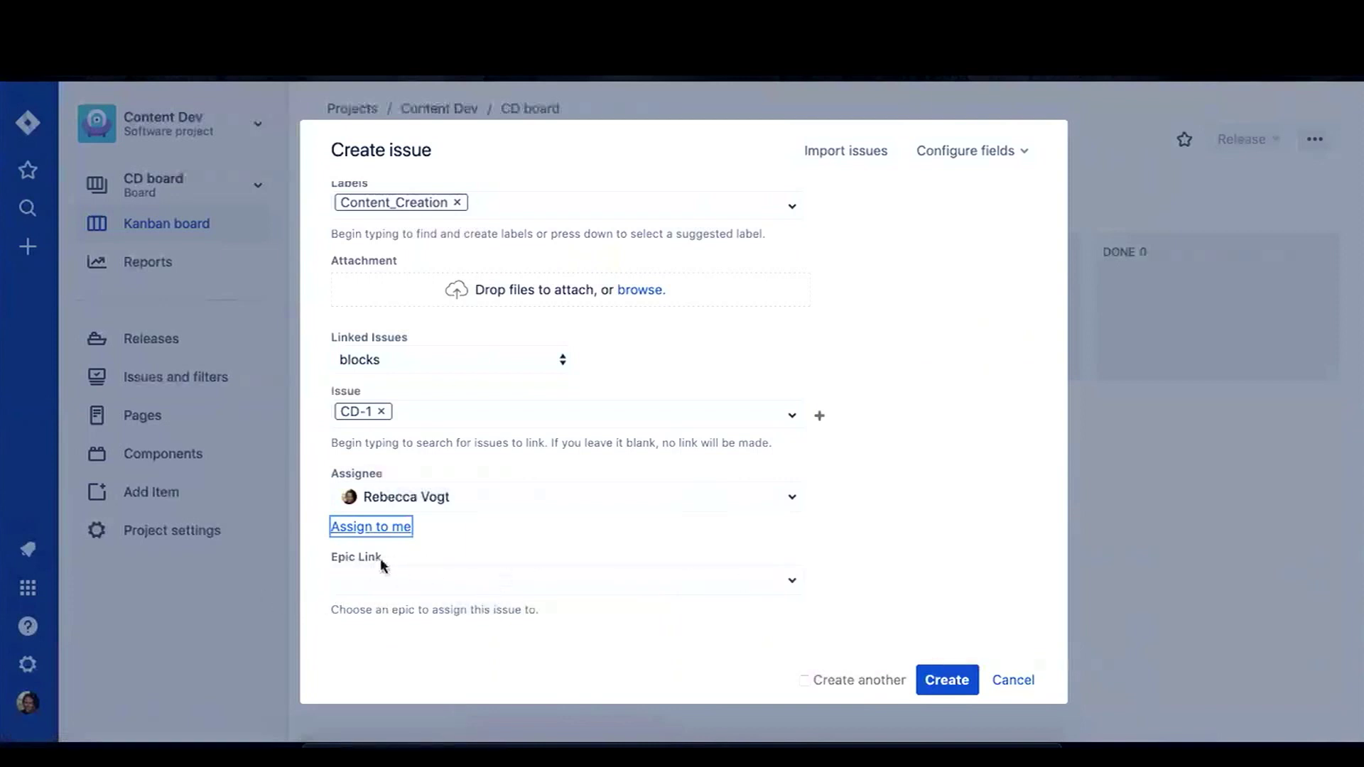
{"action": "left_click", "coordinate": [793, 582]}
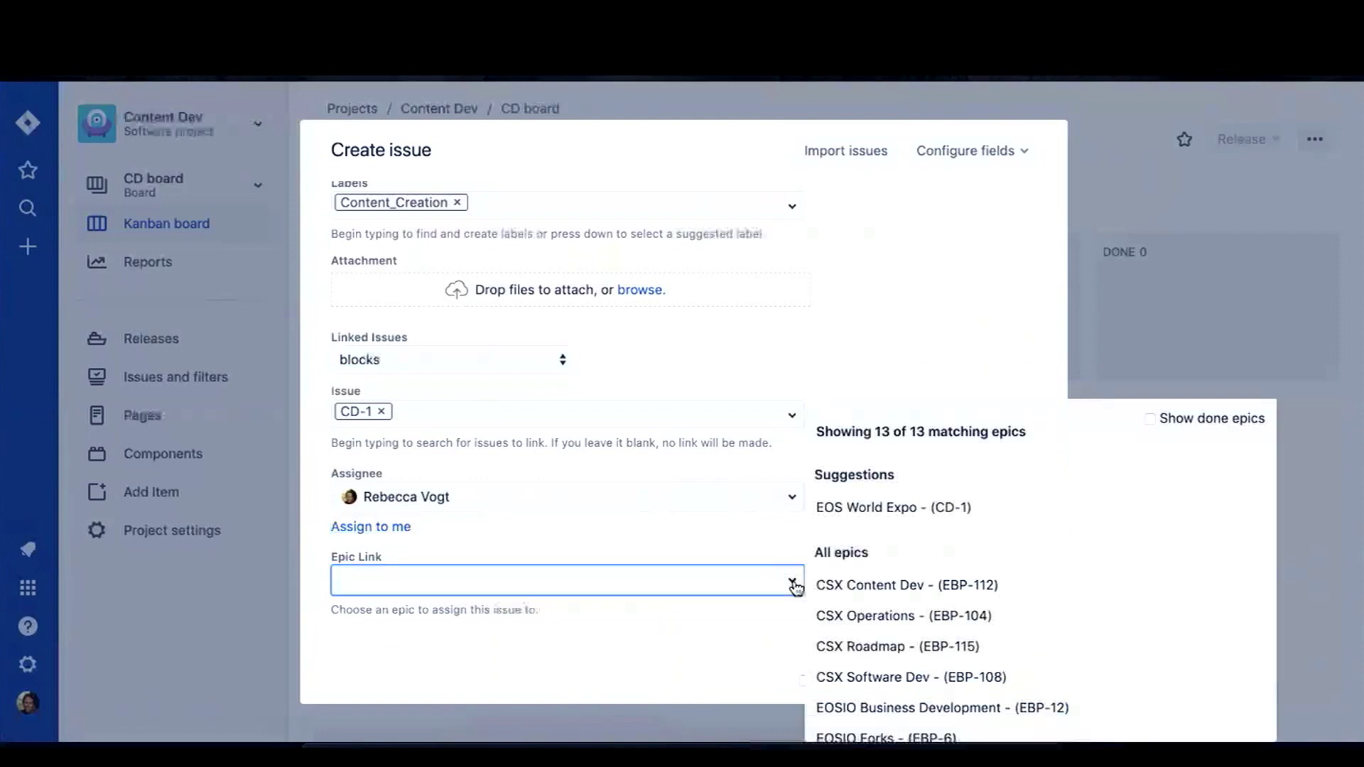
{"action": "left_click", "coordinate": [840, 512]}
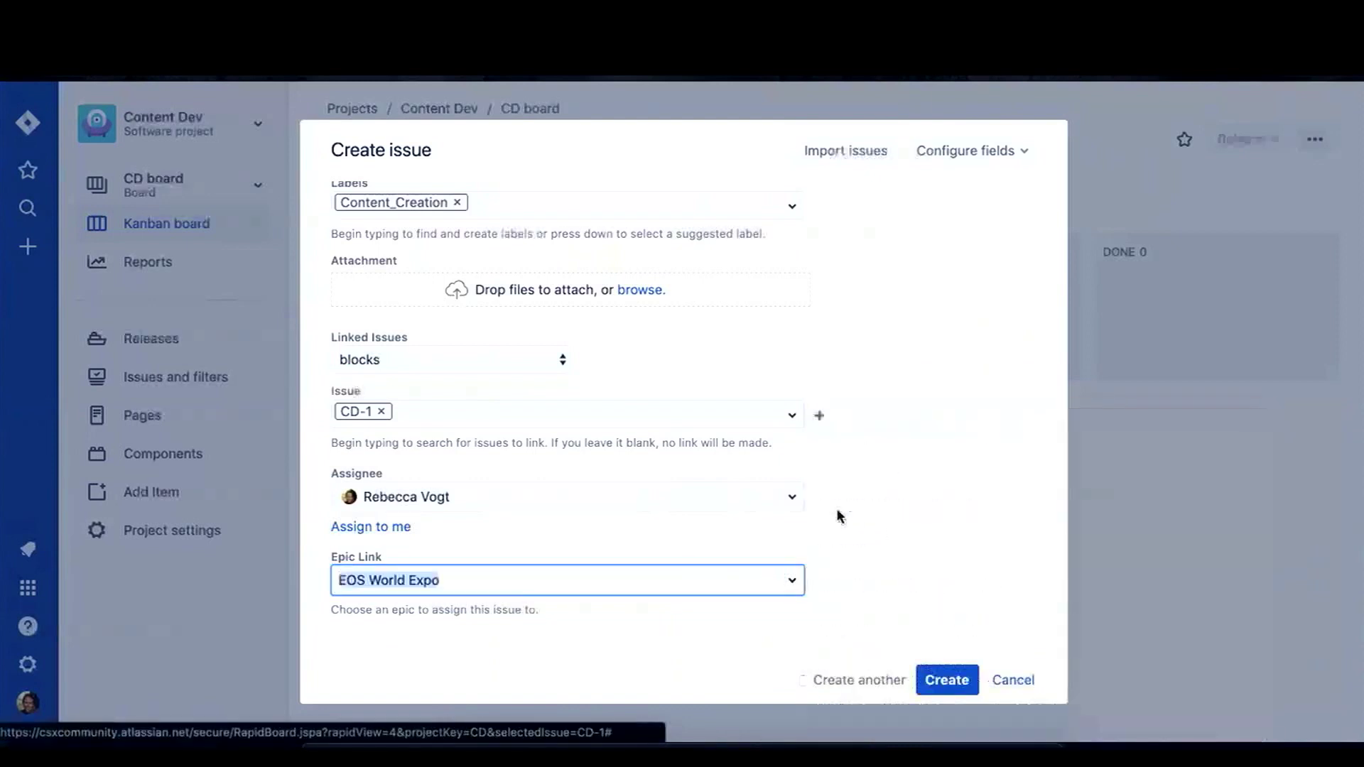
{"action": "left_click", "coordinate": [905, 553]}
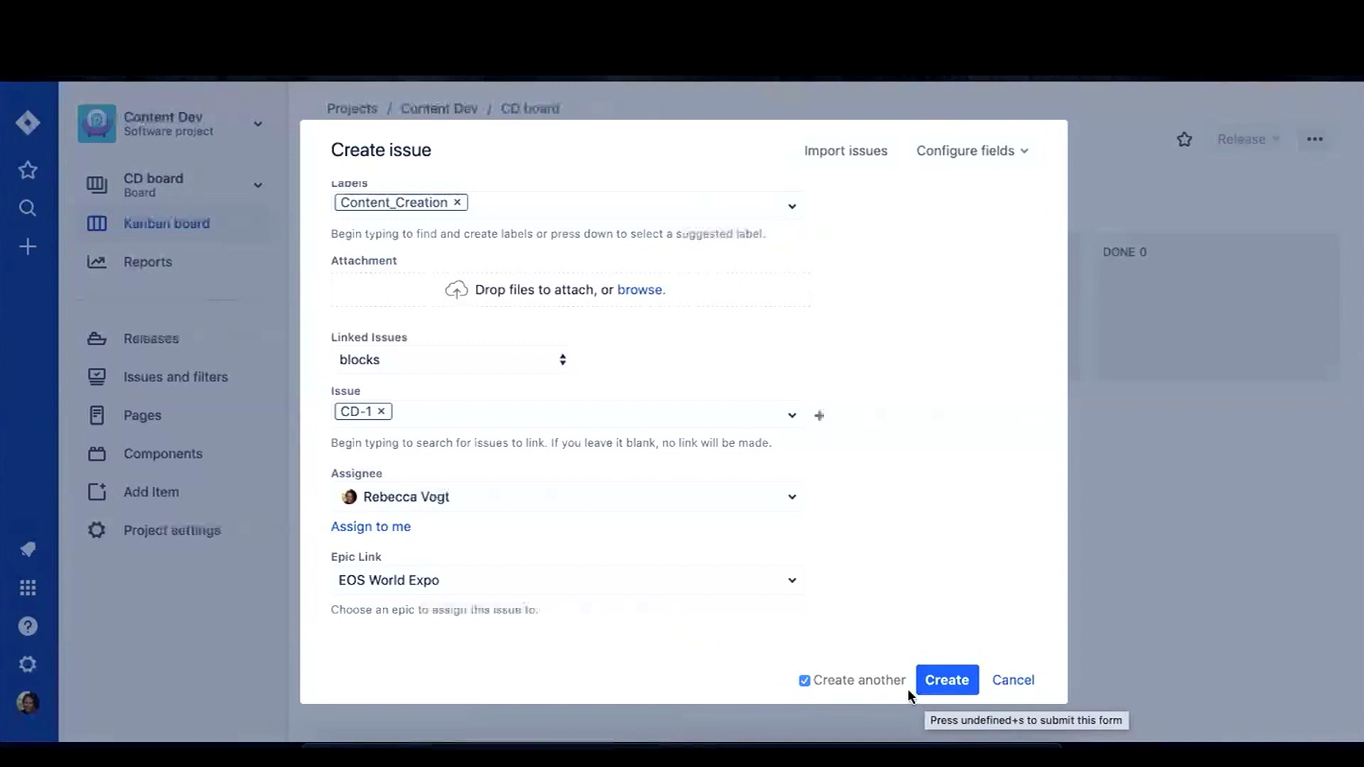
Turn off the option to create another issue, review the entered fields, and create the Book Talent story.
{"action": "left_click", "coordinate": [804, 680]}
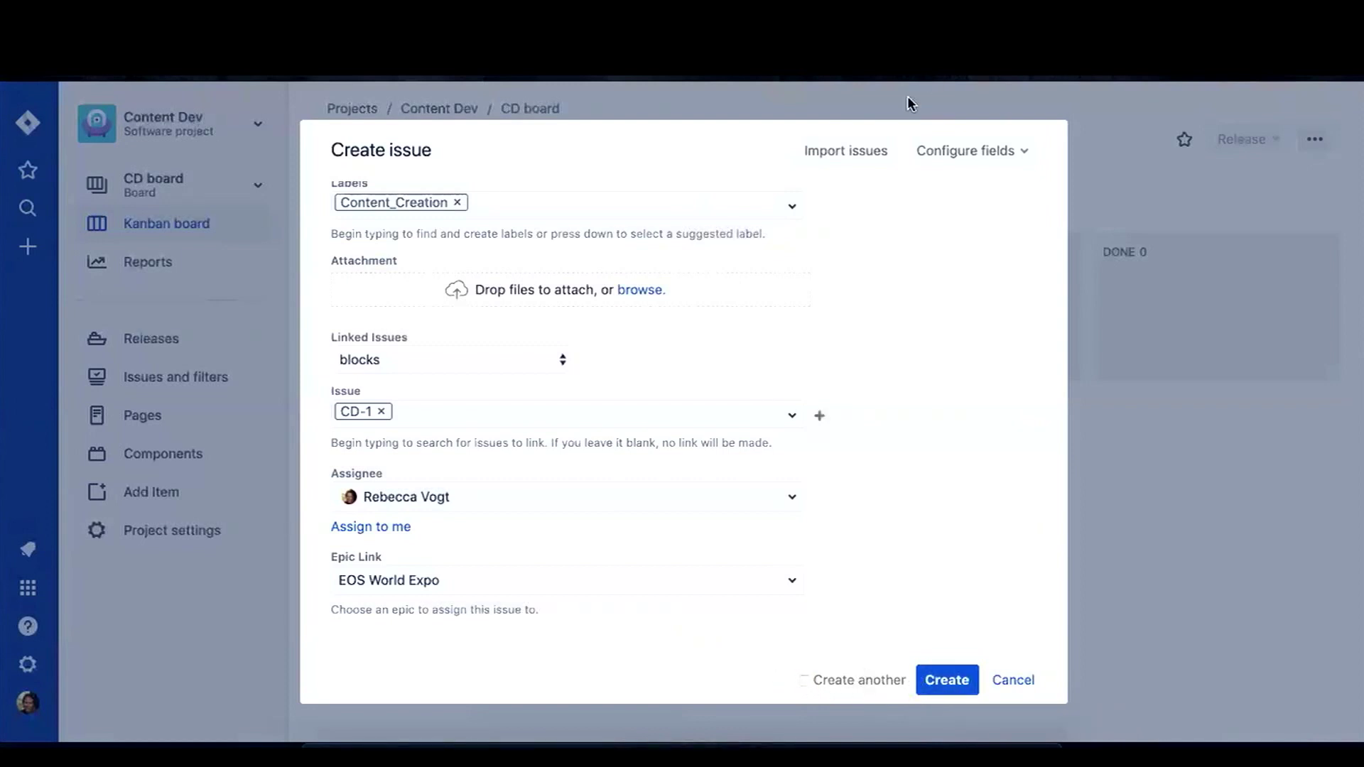
{"action": "scroll", "coordinate": [685, 475], "scroll_direction": "up", "scroll_amount": 10}
{"action": "scroll", "coordinate": [686, 481], "scroll_direction": "down", "scroll_amount": 10}
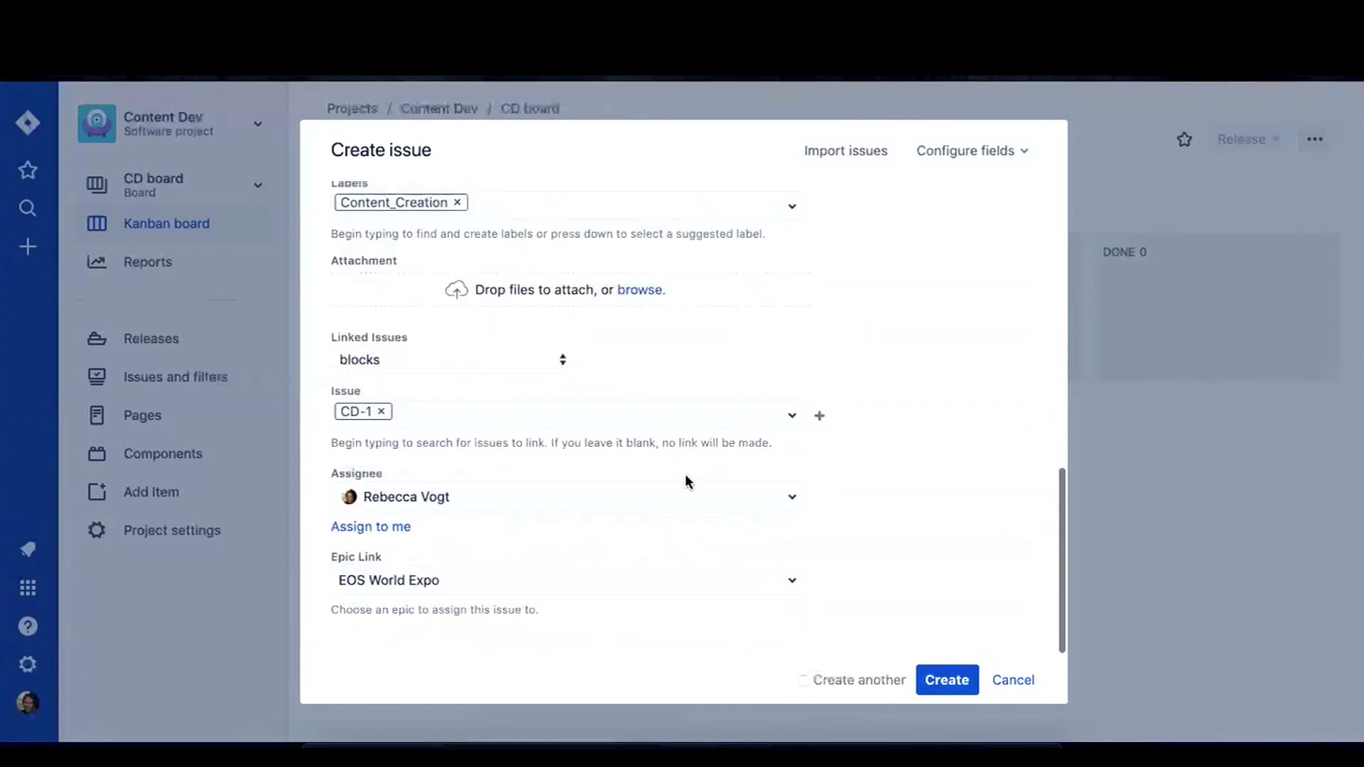
{"action": "scroll", "coordinate": [685, 481], "scroll_direction": "up", "scroll_amount": 5}
{"action": "scroll", "coordinate": [684, 475], "scroll_direction": "up", "scroll_amount": 1}
{"action": "left_click", "coordinate": [941, 678]}
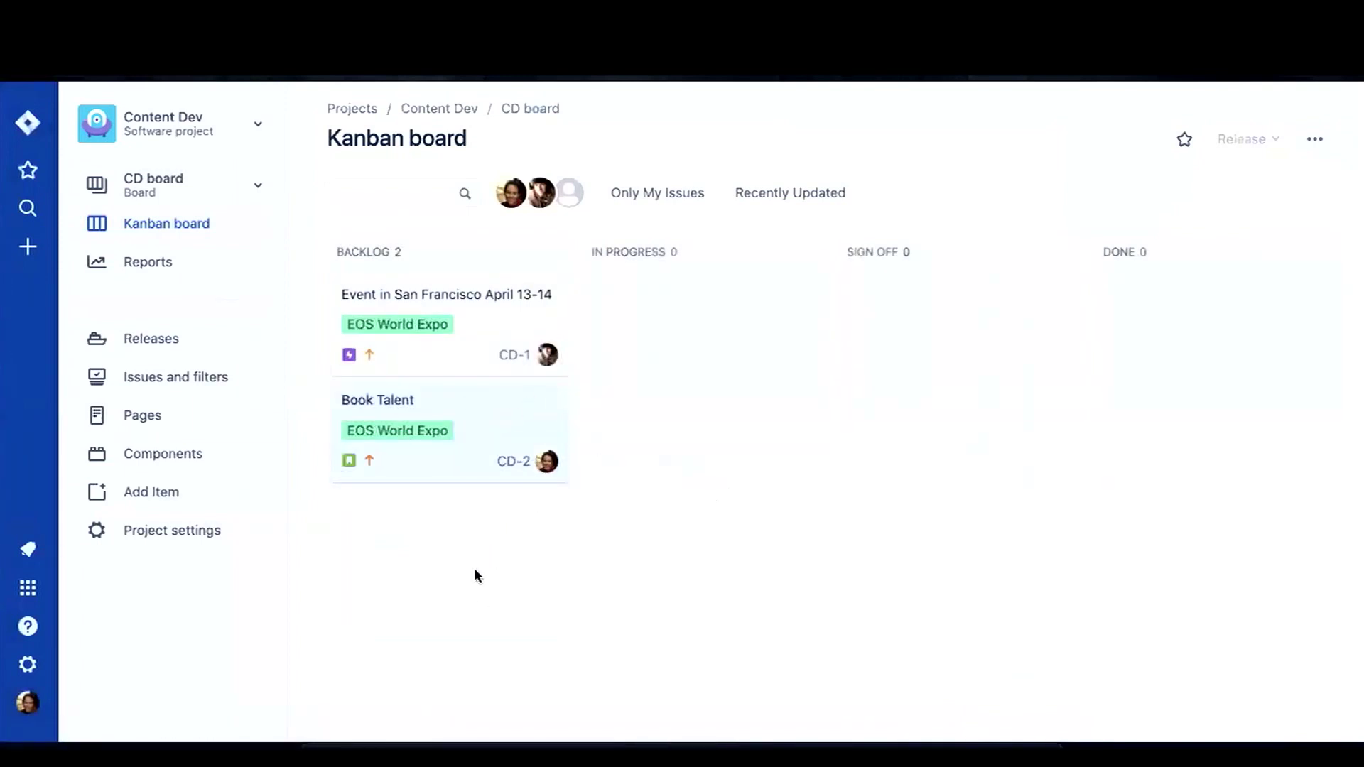
Open the Book Talent story from the backlog, dismiss the new issue view notice, and look at the option for attaching files.
{"action": "left_click", "coordinate": [486, 414]}
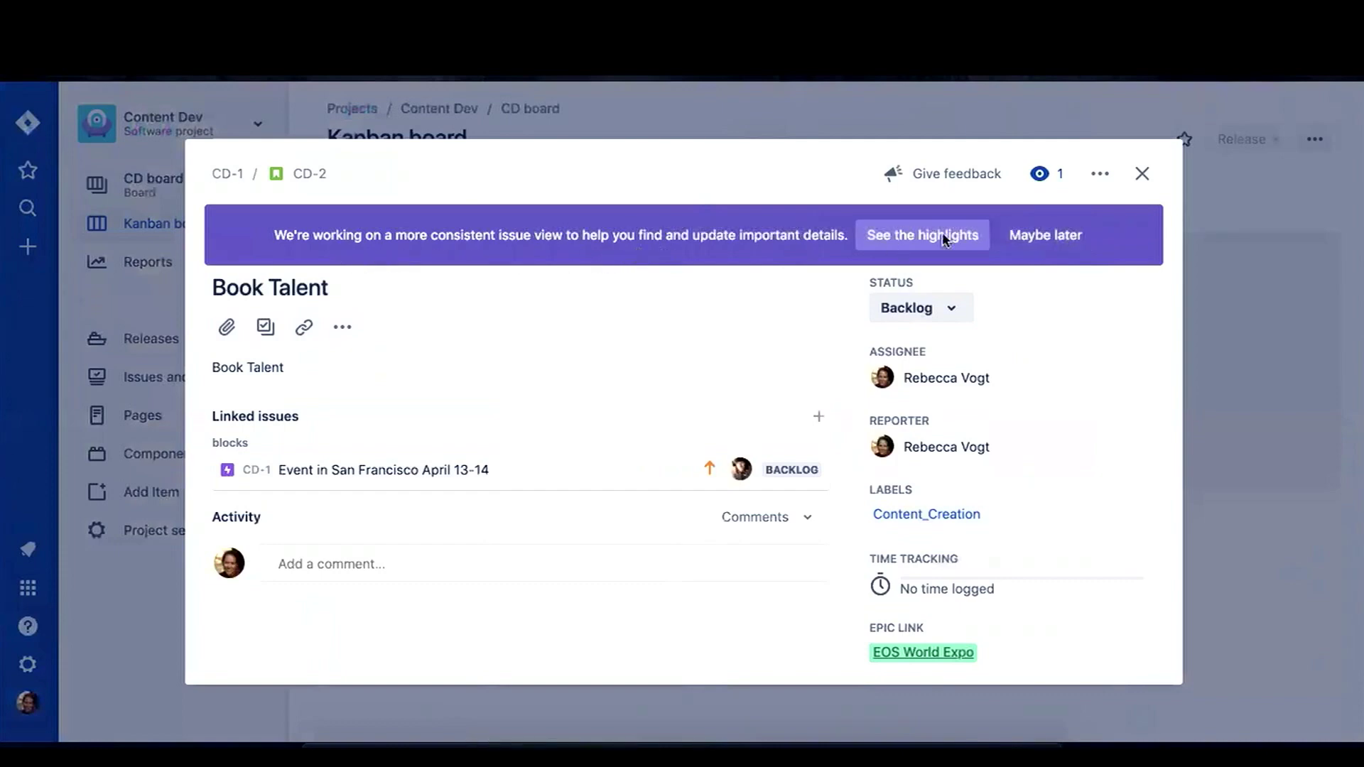
{"action": "left_click", "coordinate": [1049, 235]}
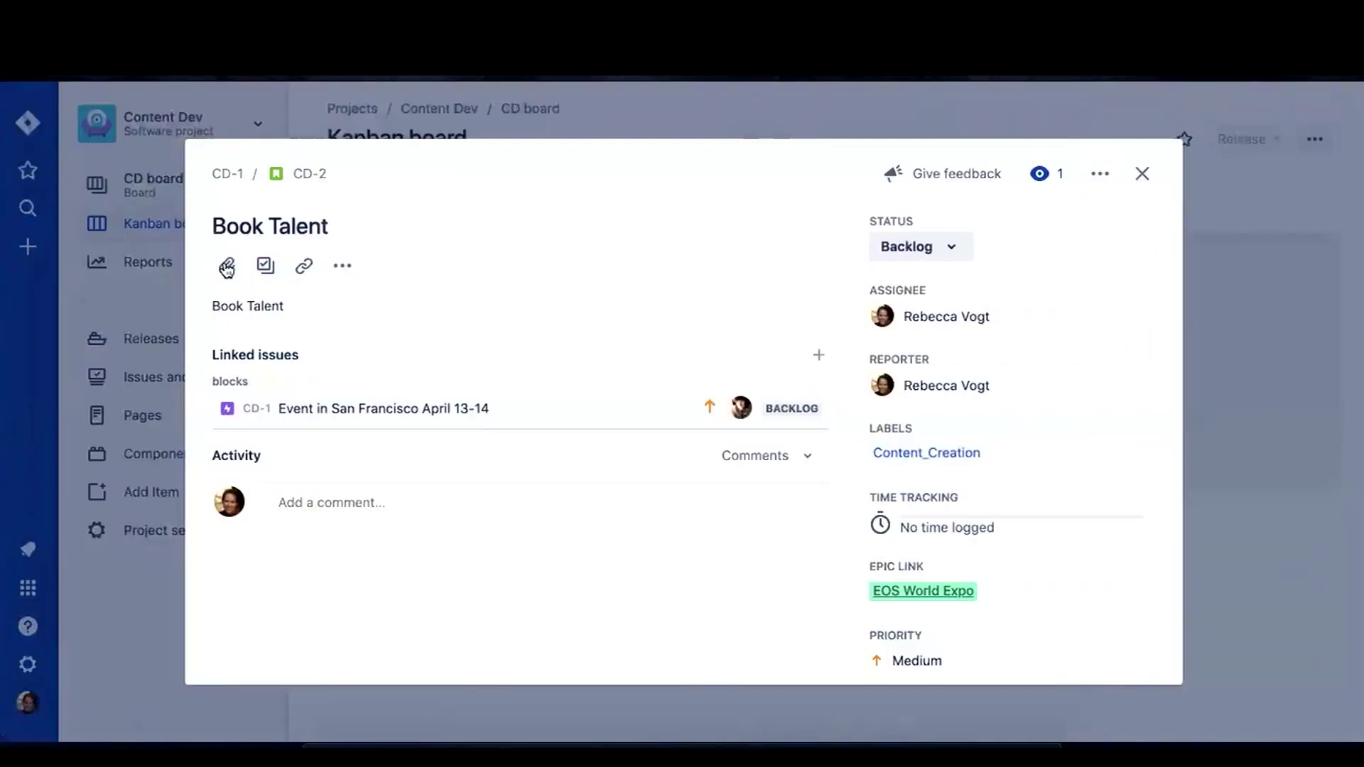
{"action": "left_click", "coordinate": [226, 268]}
{"action": "left_click", "coordinate": [1104, 576]}
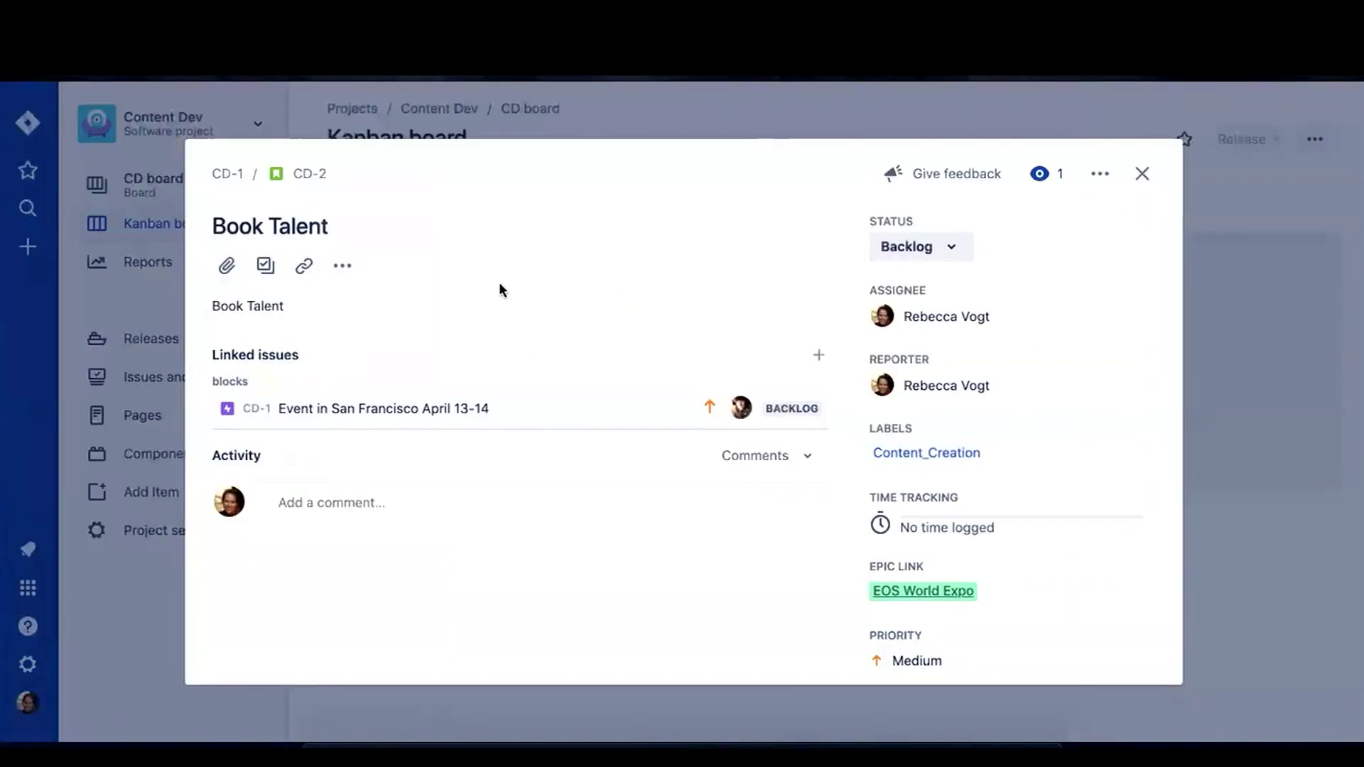
Add the subtasks Find Talent, Sign Contracts and Arrange Travel to the Book Talent story.
{"action": "left_click", "coordinate": [265, 266]}
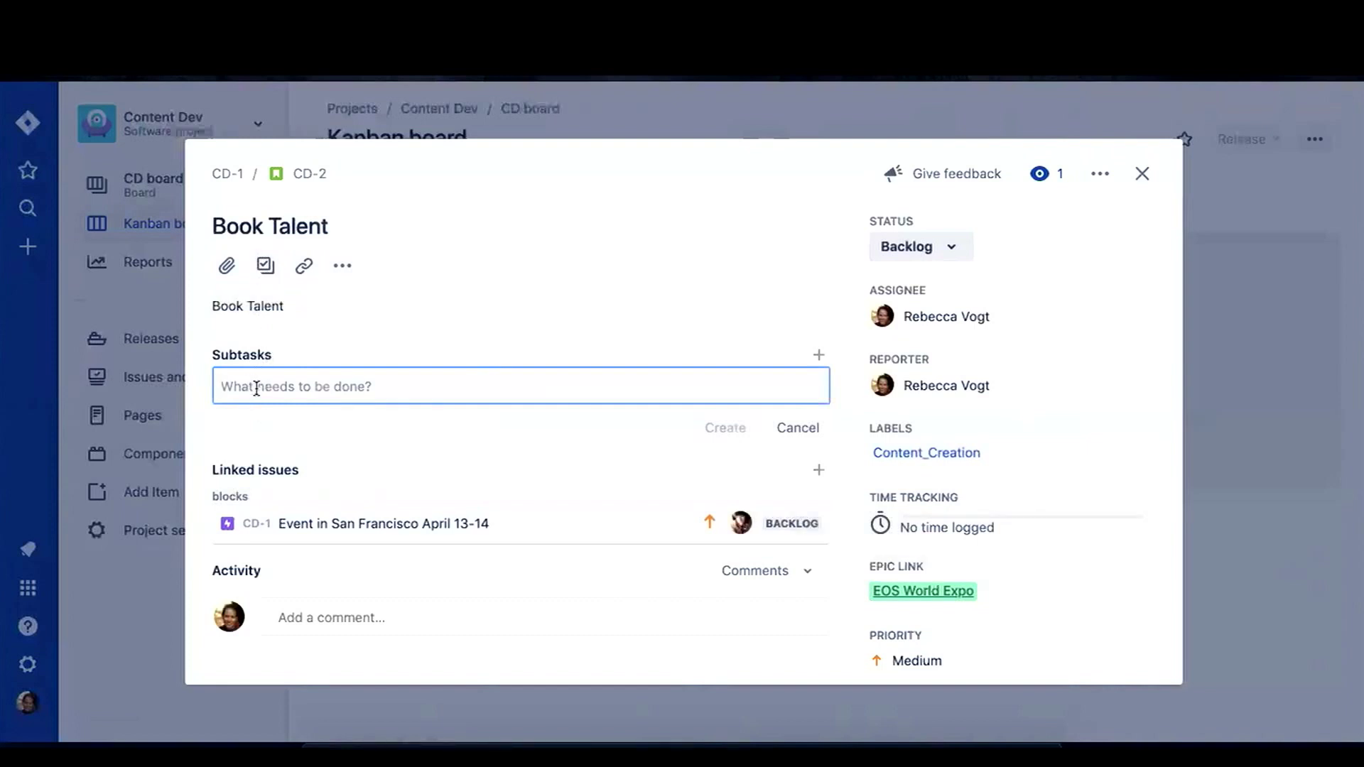
{"action": "type", "text": "Find Talent"}
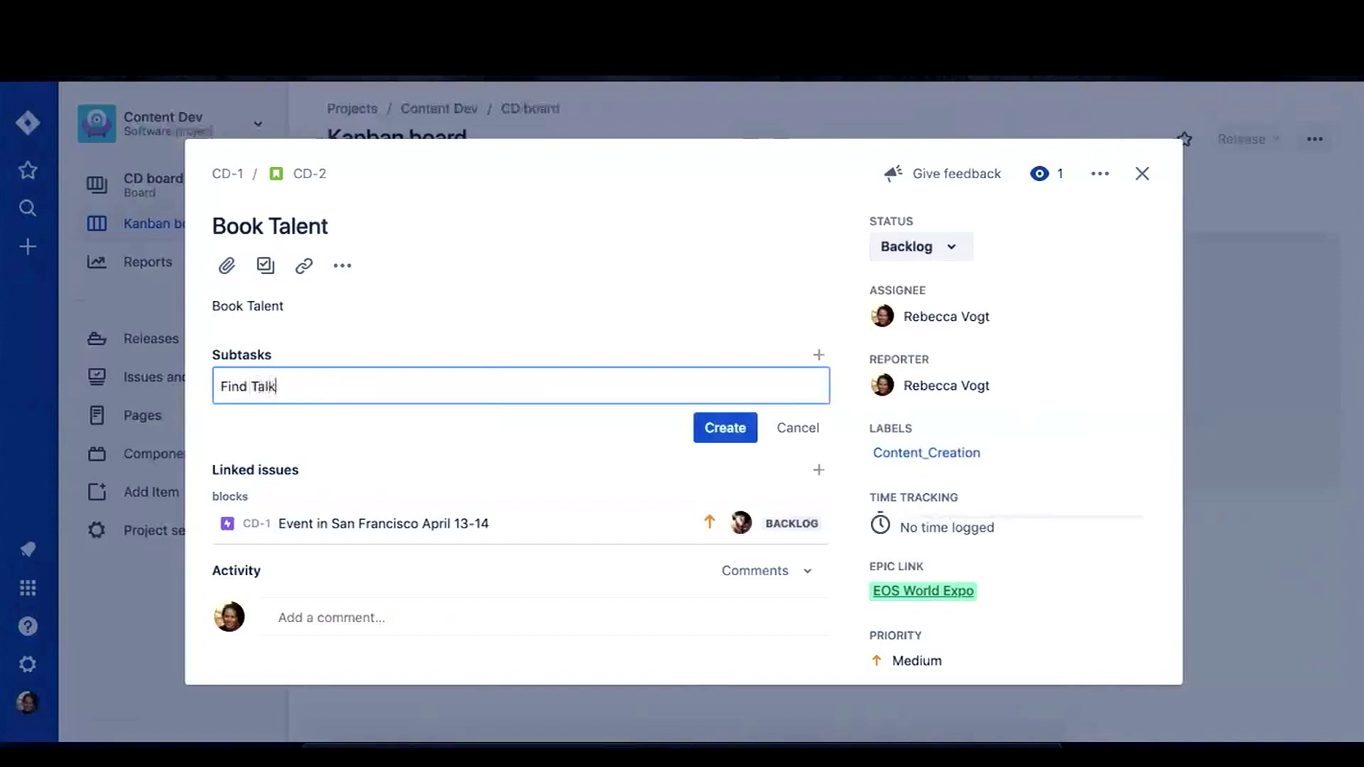
{"action": "left_click", "coordinate": [711, 428]}
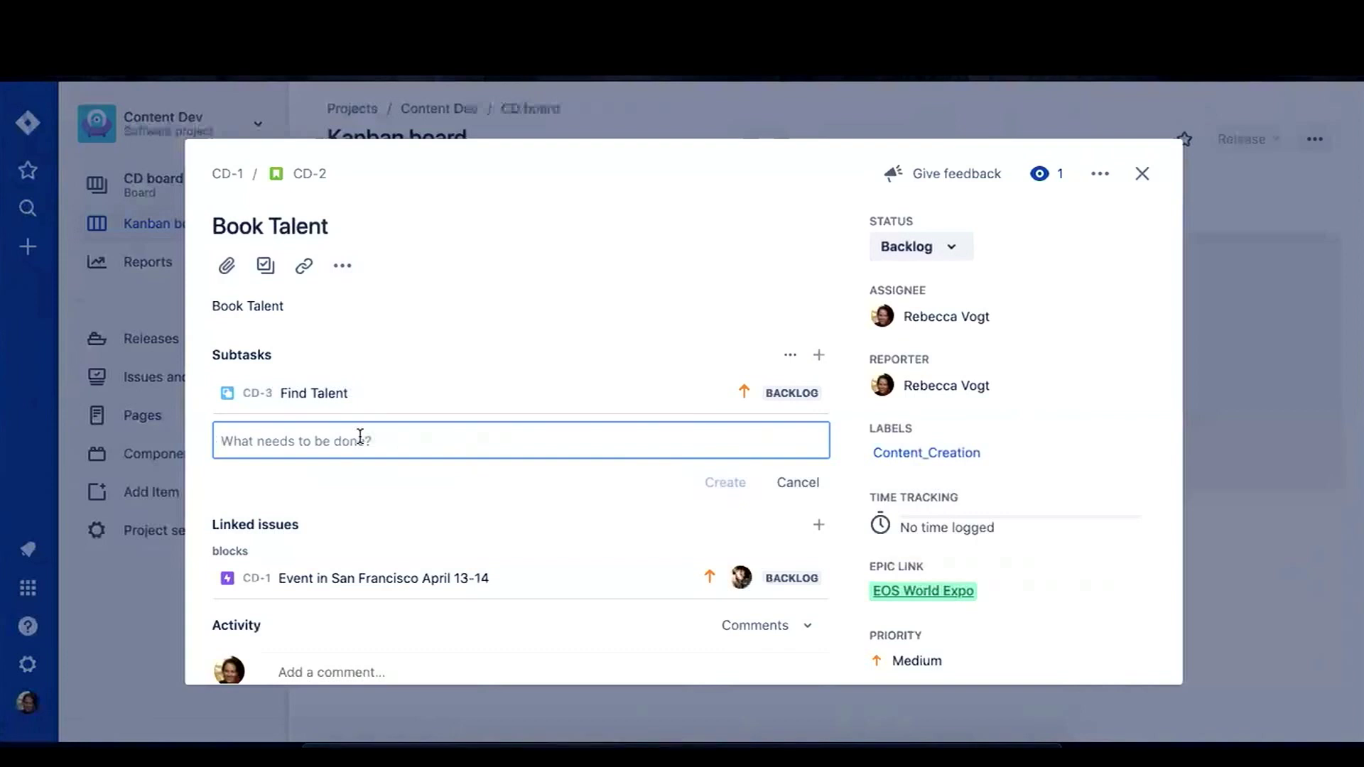
{"action": "type", "text": "Sign Contracts"}
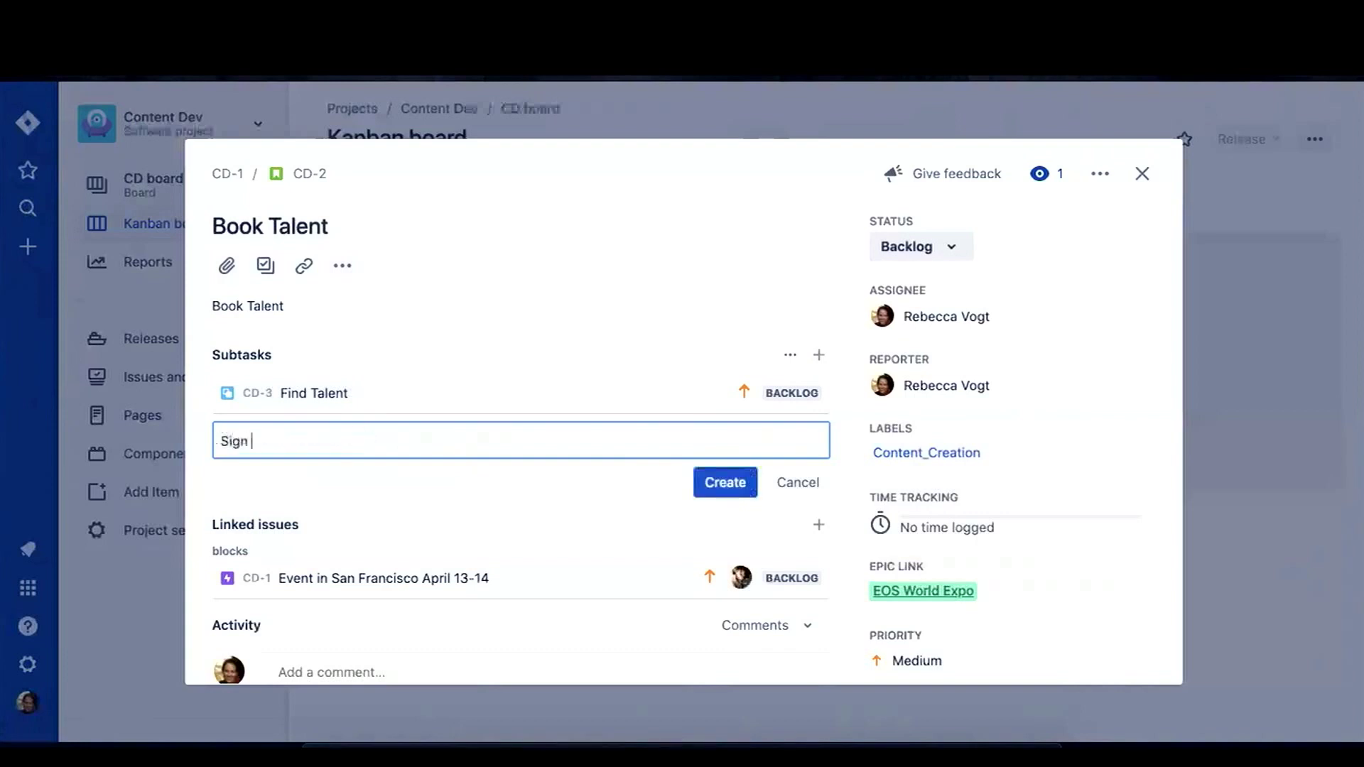
{"action": "left_click", "coordinate": [719, 483]}
{"action": "type", "text": "Arra"}
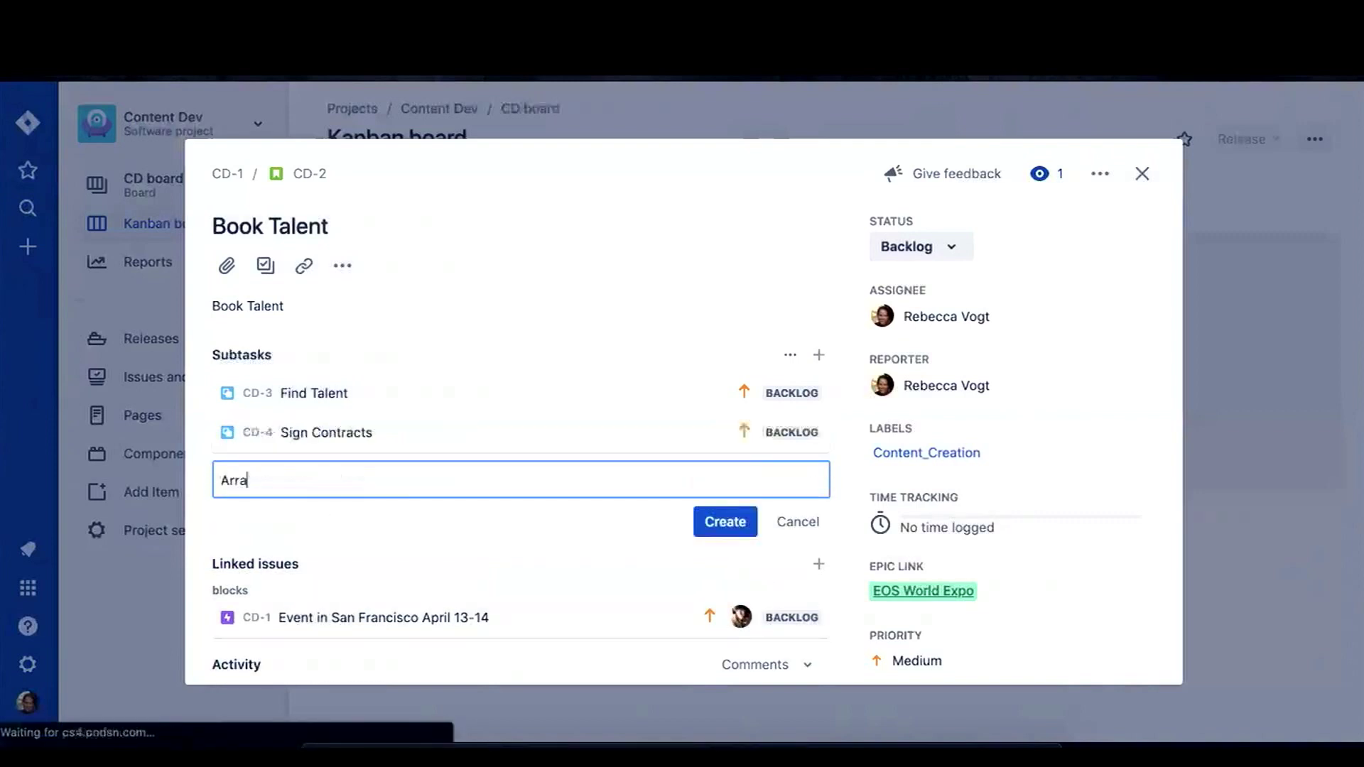
{"action": "type", "text": "nge Travel"}
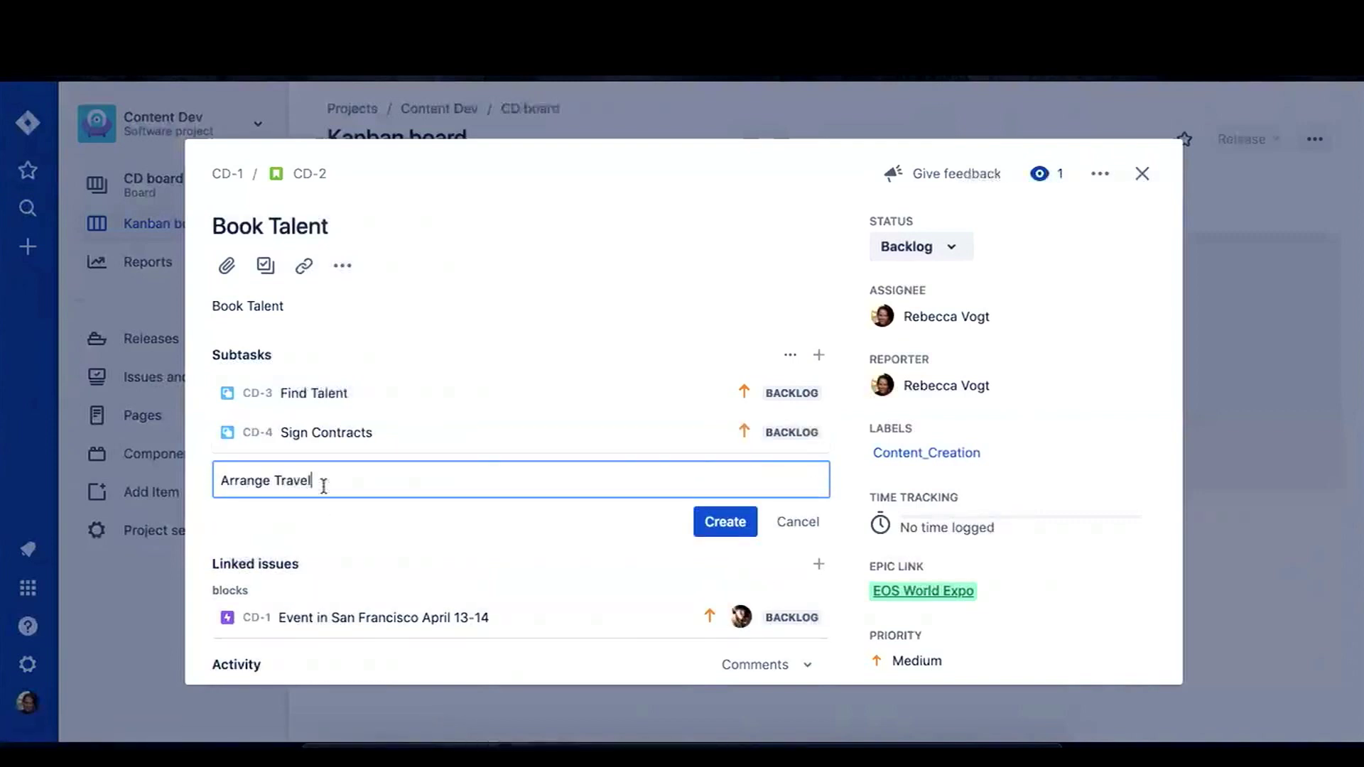
{"action": "left_click", "coordinate": [729, 522]}
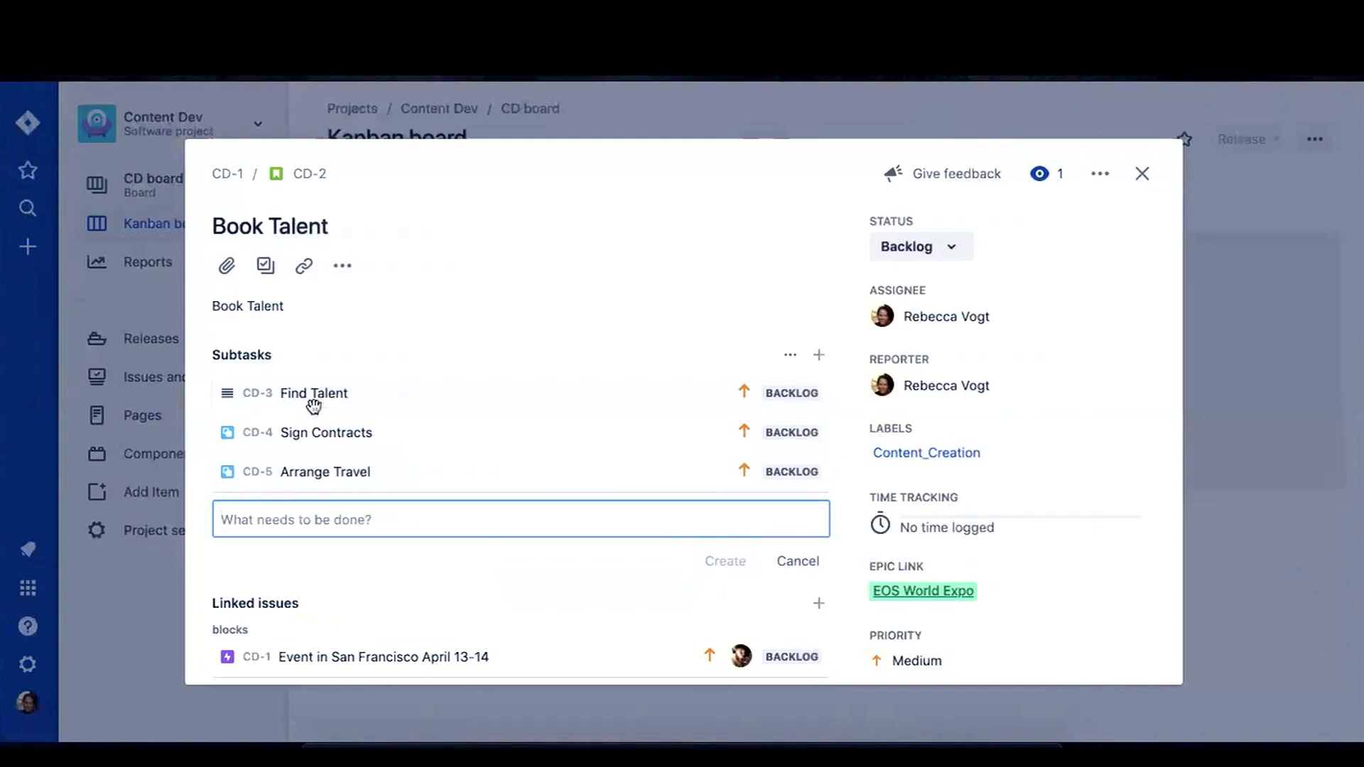
View the Find Talent subtask, dismiss the board update notice, and return to the Kanban board after briefly opening the Book Talent story.
{"action": "left_click", "coordinate": [313, 399]}
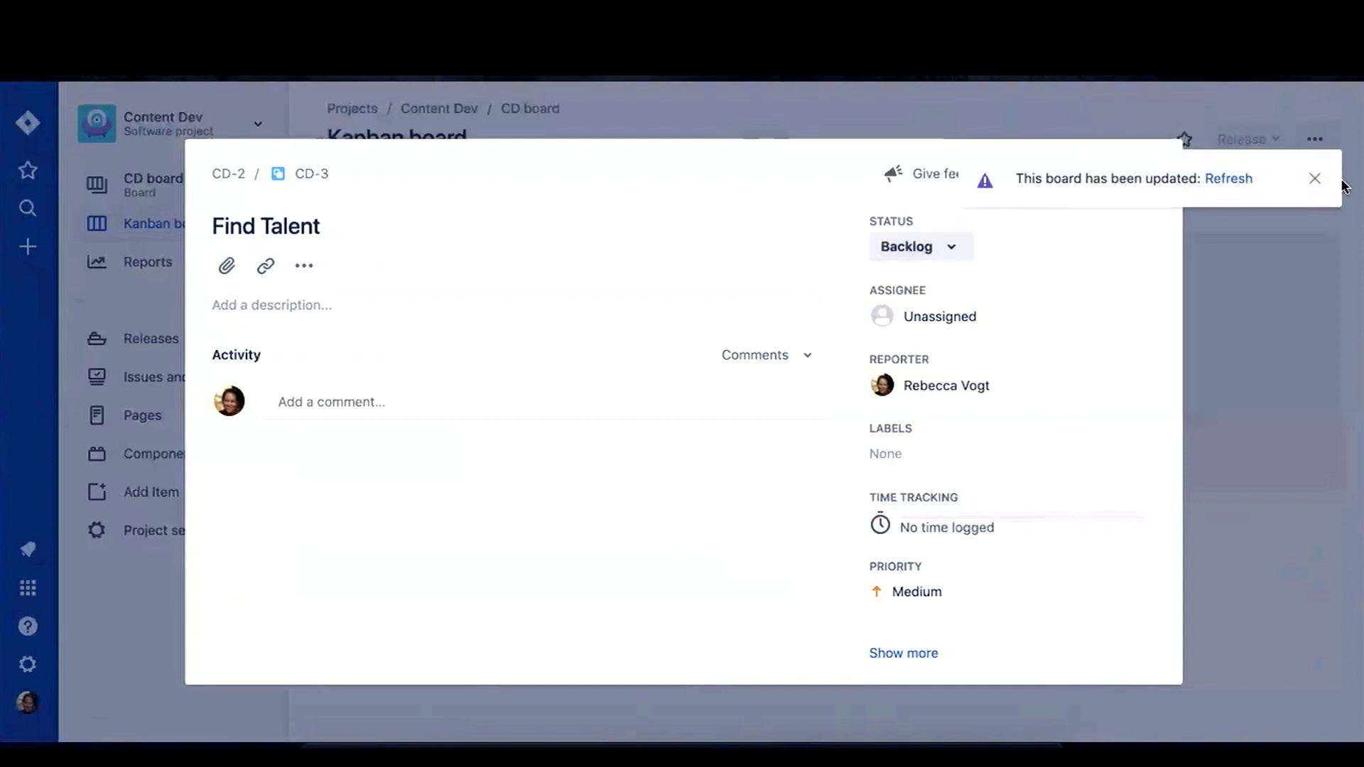
{"action": "left_click", "coordinate": [1315, 178]}
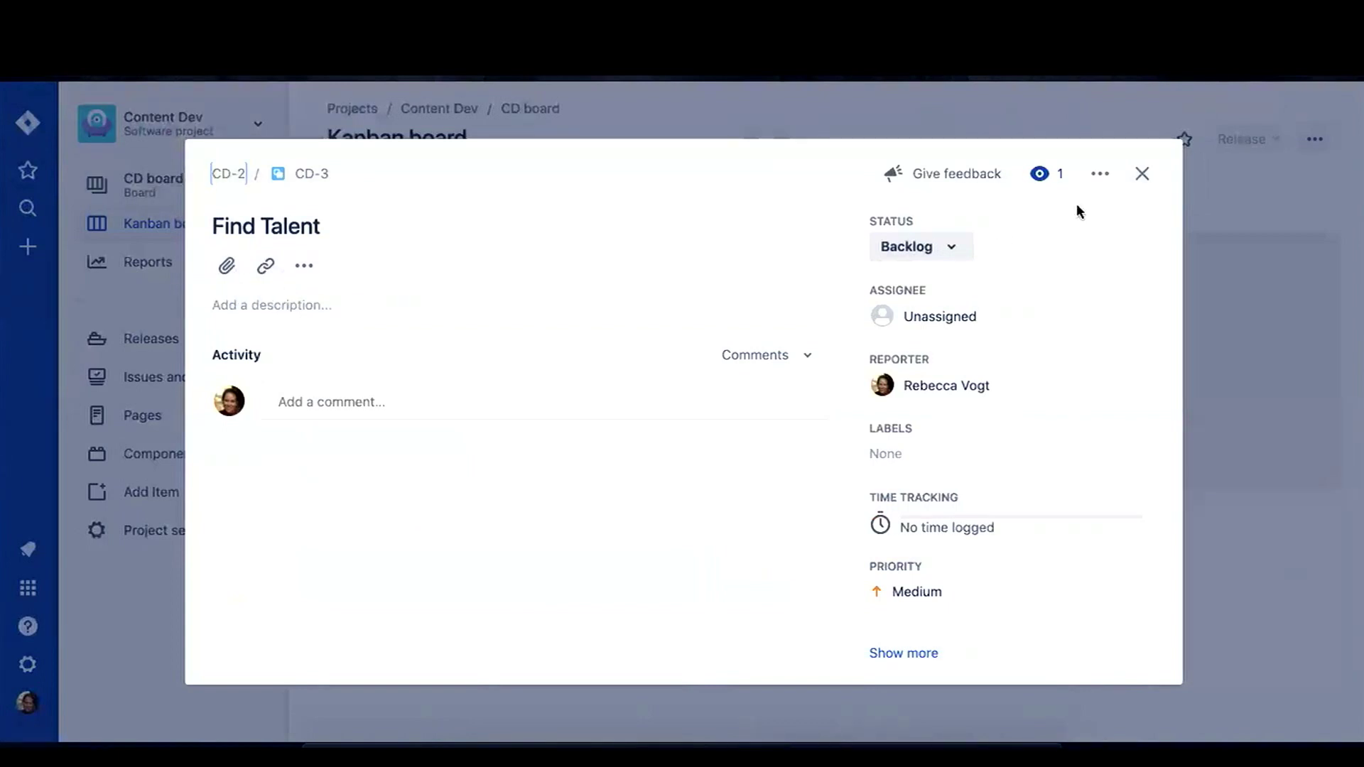
{"action": "left_click", "coordinate": [1142, 173]}
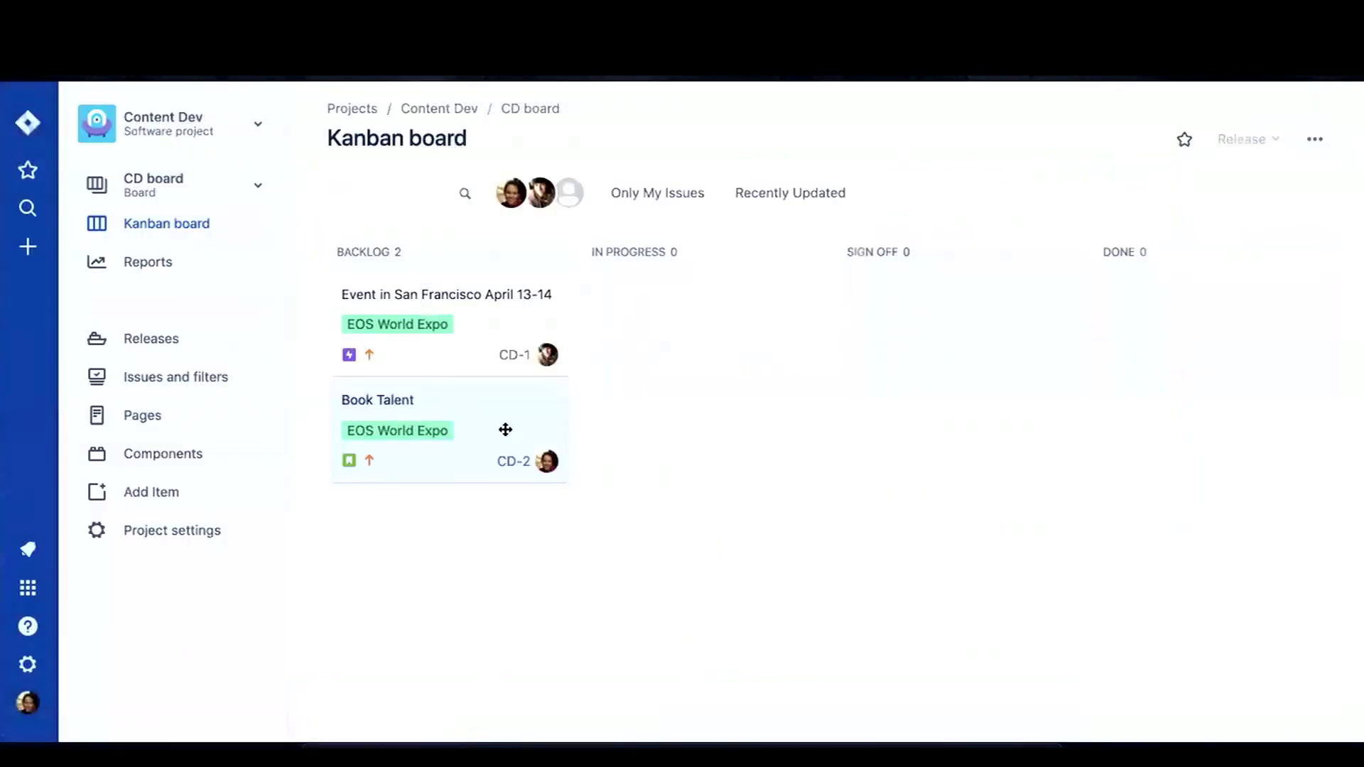
{"action": "left_click", "coordinate": [505, 429]}
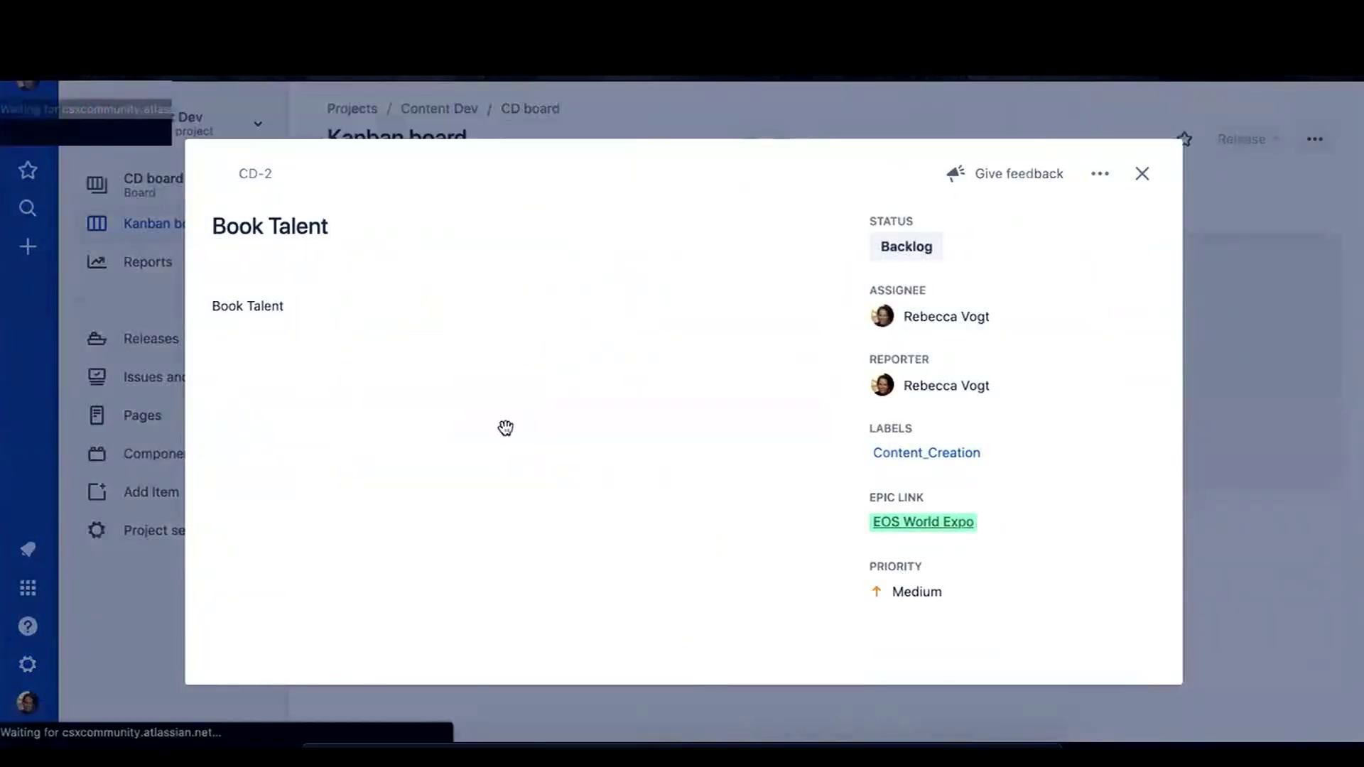
{"action": "left_click", "coordinate": [1142, 174]}
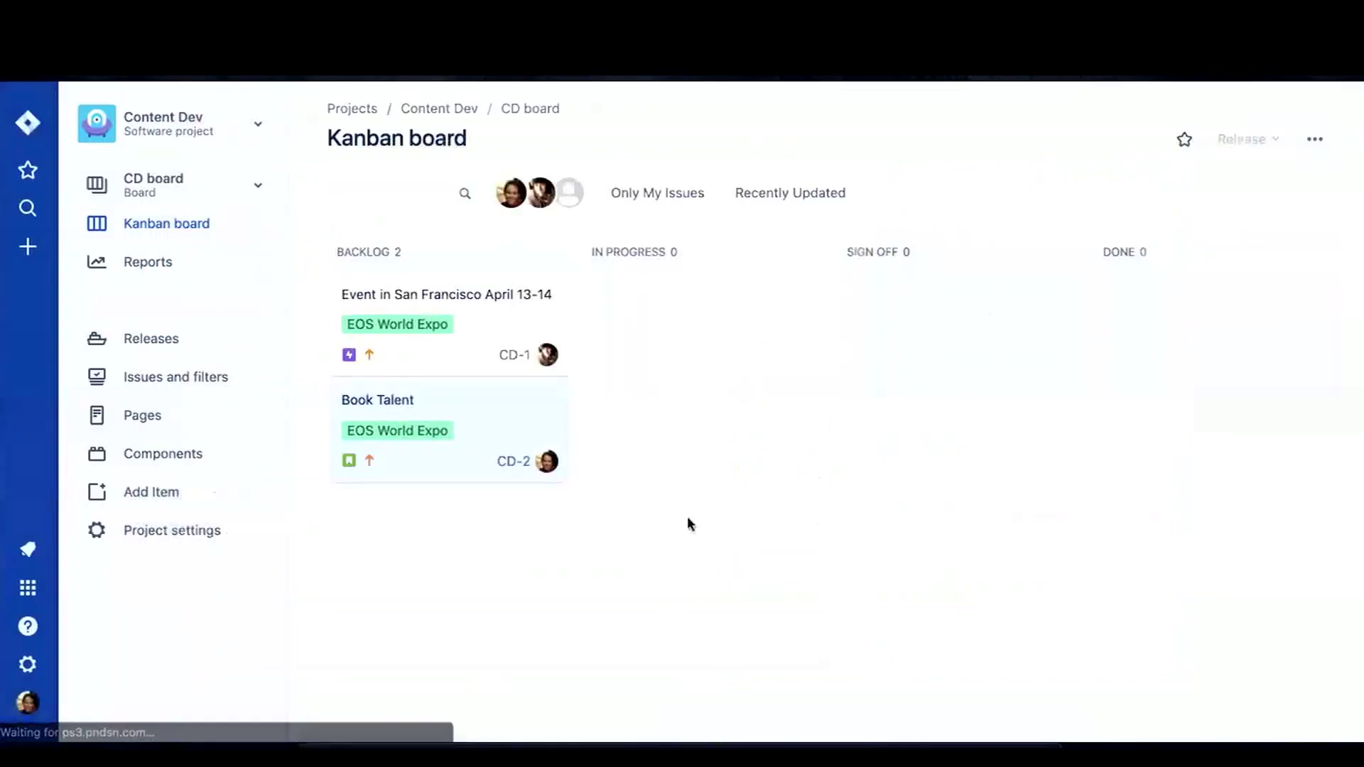
In the Book Talent story's description, format the existing line as Heading 1, add "Do all the things to get talent" below it, and save.
{"action": "left_click", "coordinate": [474, 416]}
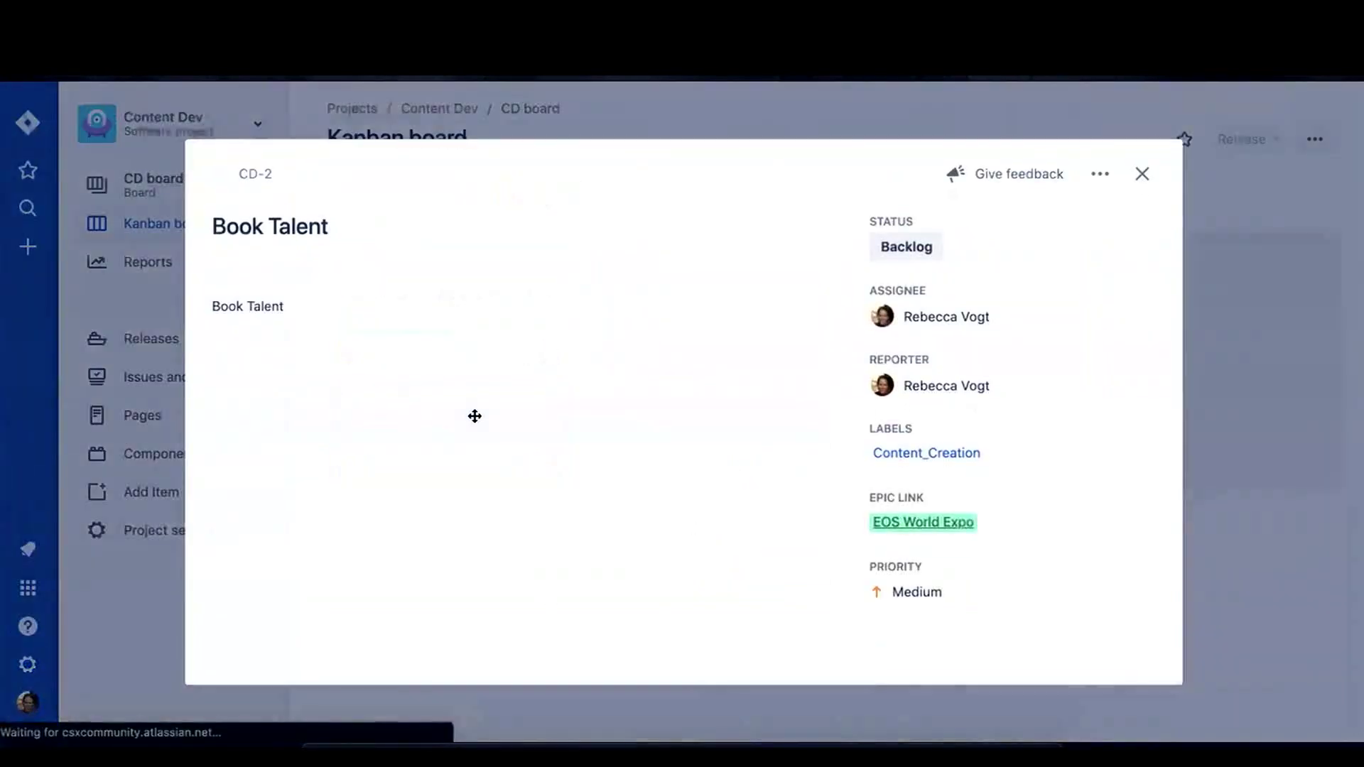
{"action": "left_click", "coordinate": [271, 306]}
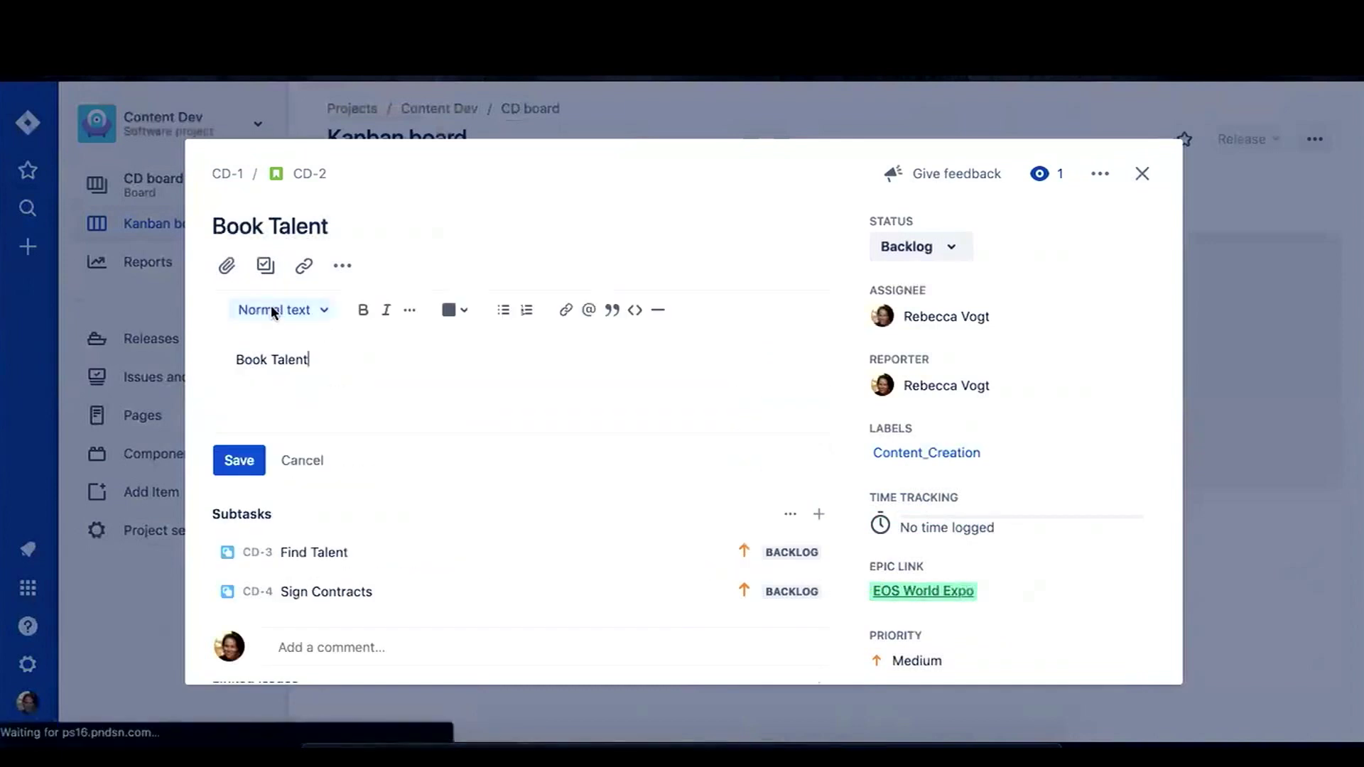
{"action": "left_click", "coordinate": [271, 306]}
{"action": "left_click", "coordinate": [295, 390]}
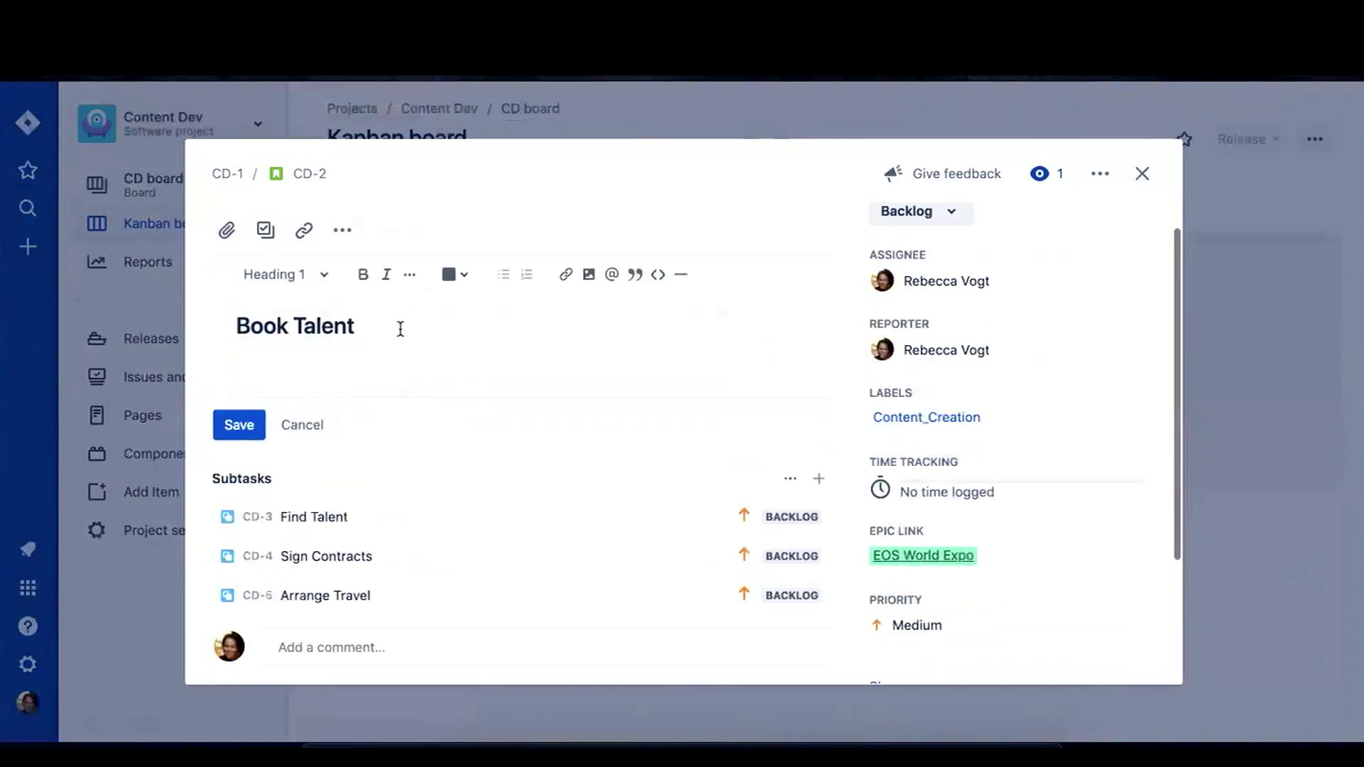
{"action": "key", "text": "Return"}
{"action": "type", "text": "Do all the things"}
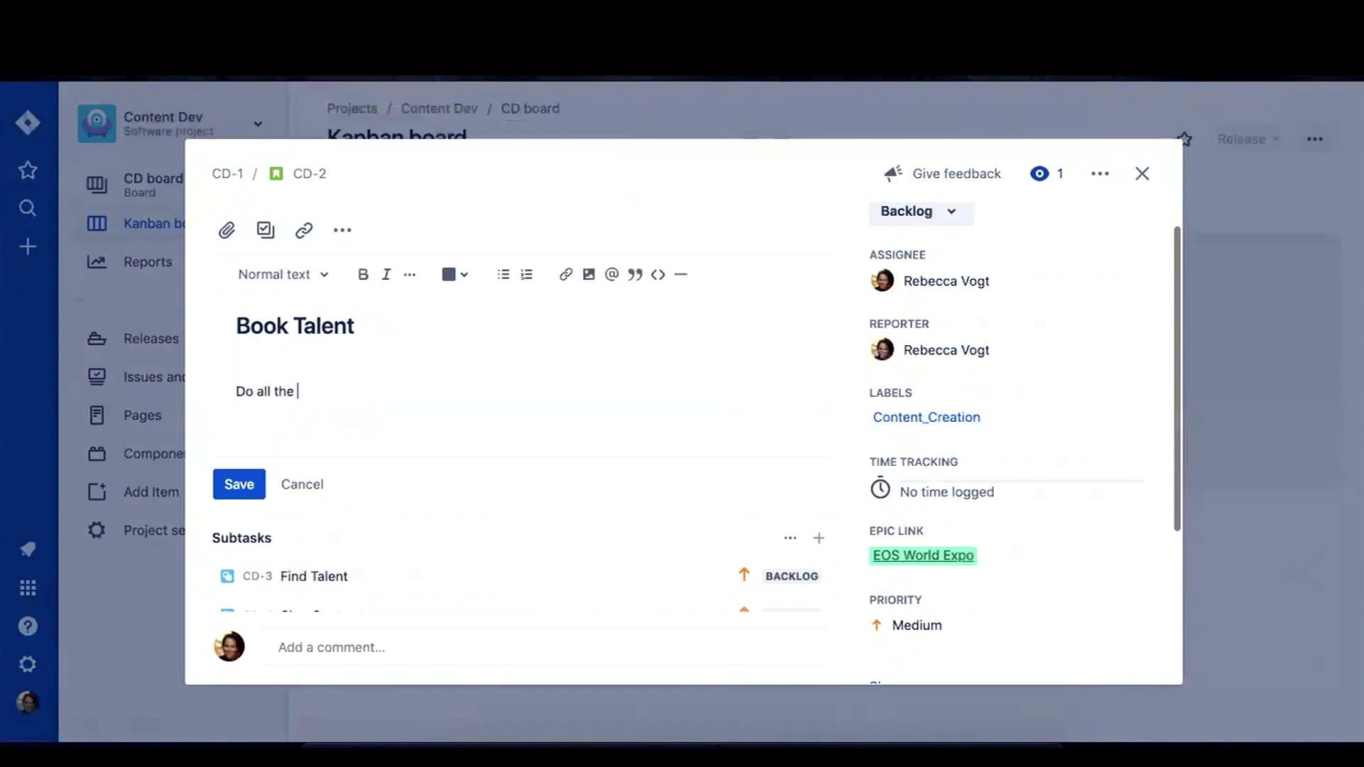
{"action": "type", "text": " to get talent"}
{"action": "left_click", "coordinate": [239, 483]}
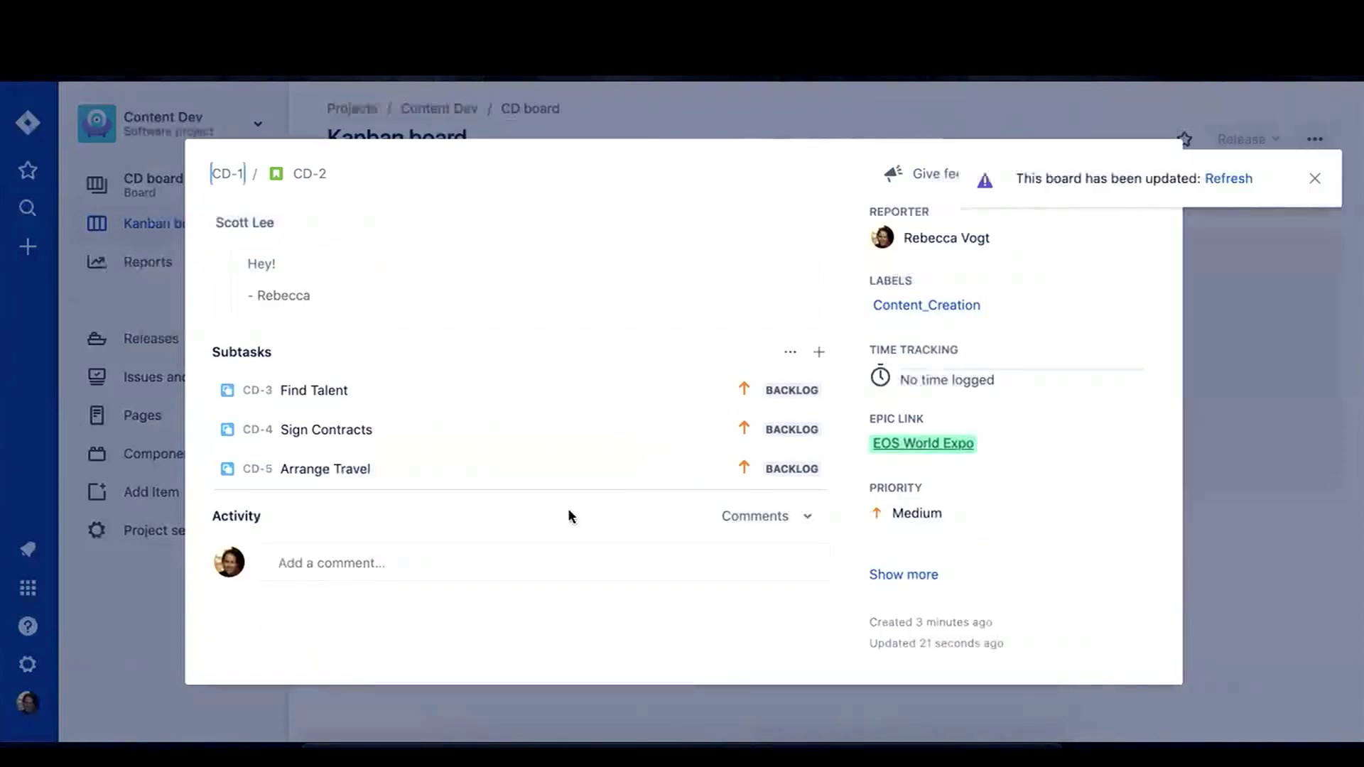
Post the comment "Hey, how do we find ppl for this? Who is responsible?" on the Book Talent story.
{"action": "left_click", "coordinate": [352, 564]}
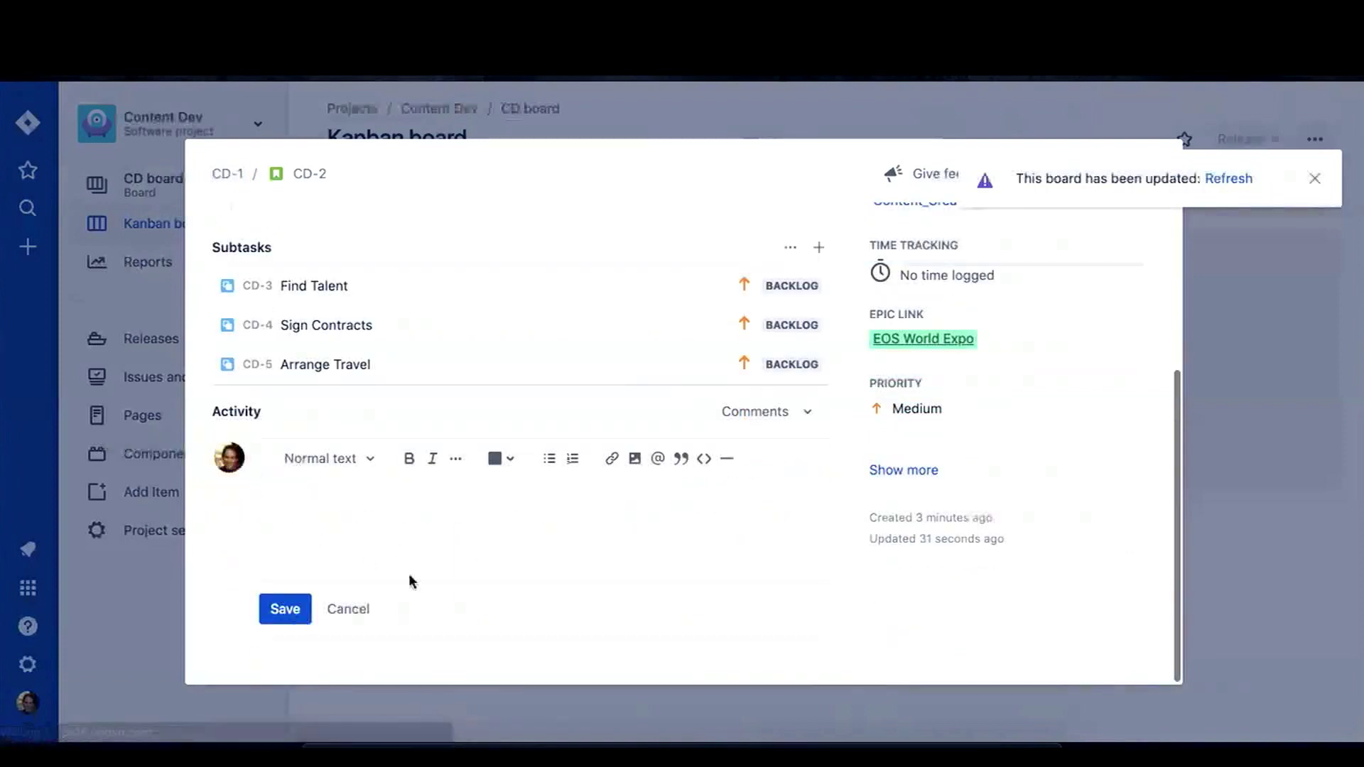
{"action": "type", "text": "Hey, "}
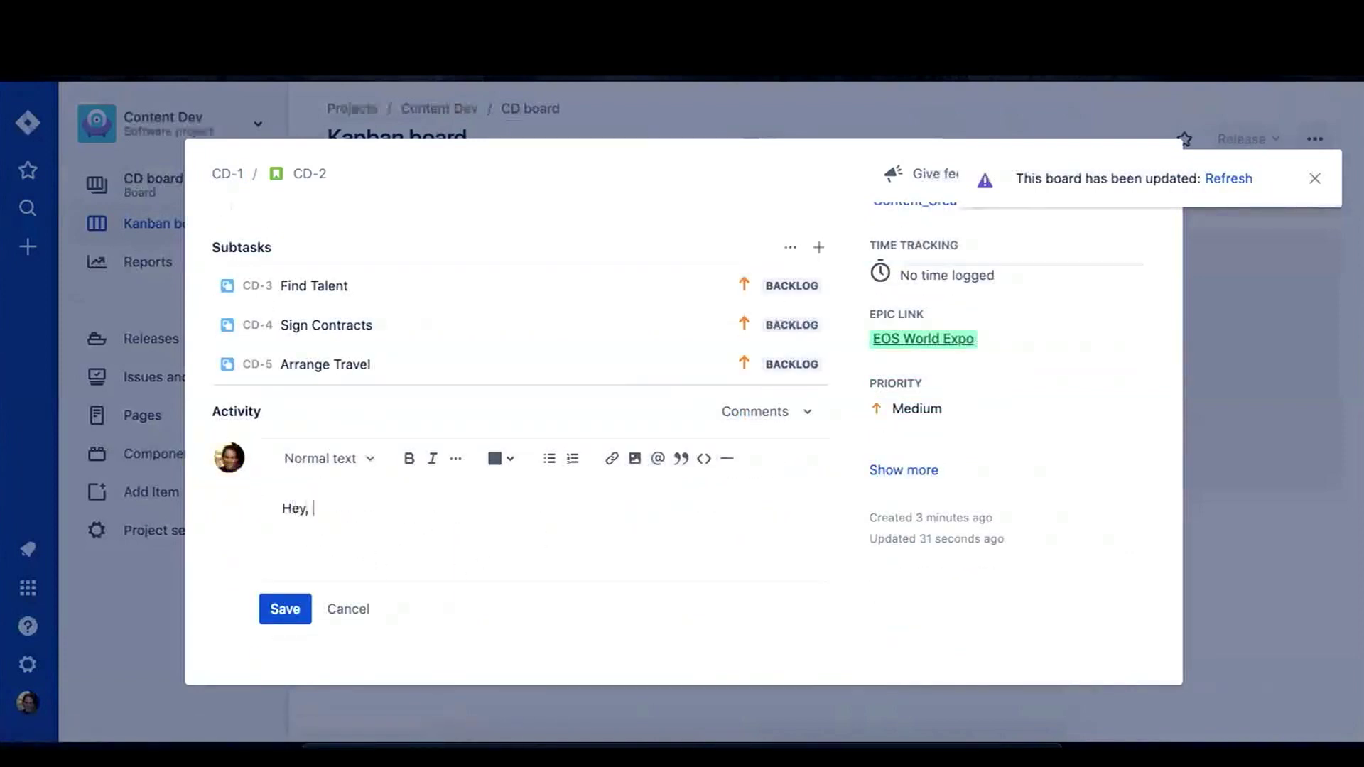
{"action": "type", "text": "how do we find ppl for this? "}
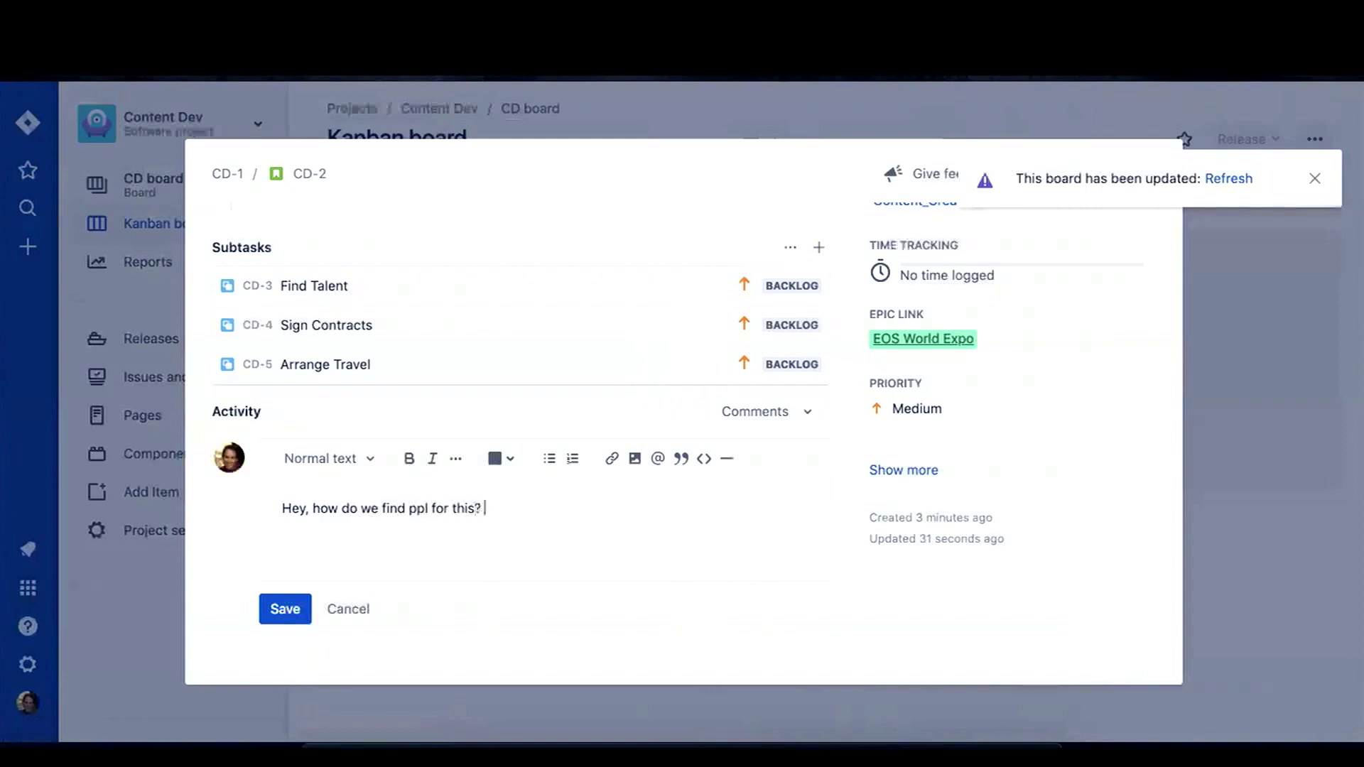
{"action": "type", "text": "Who is responsible"}
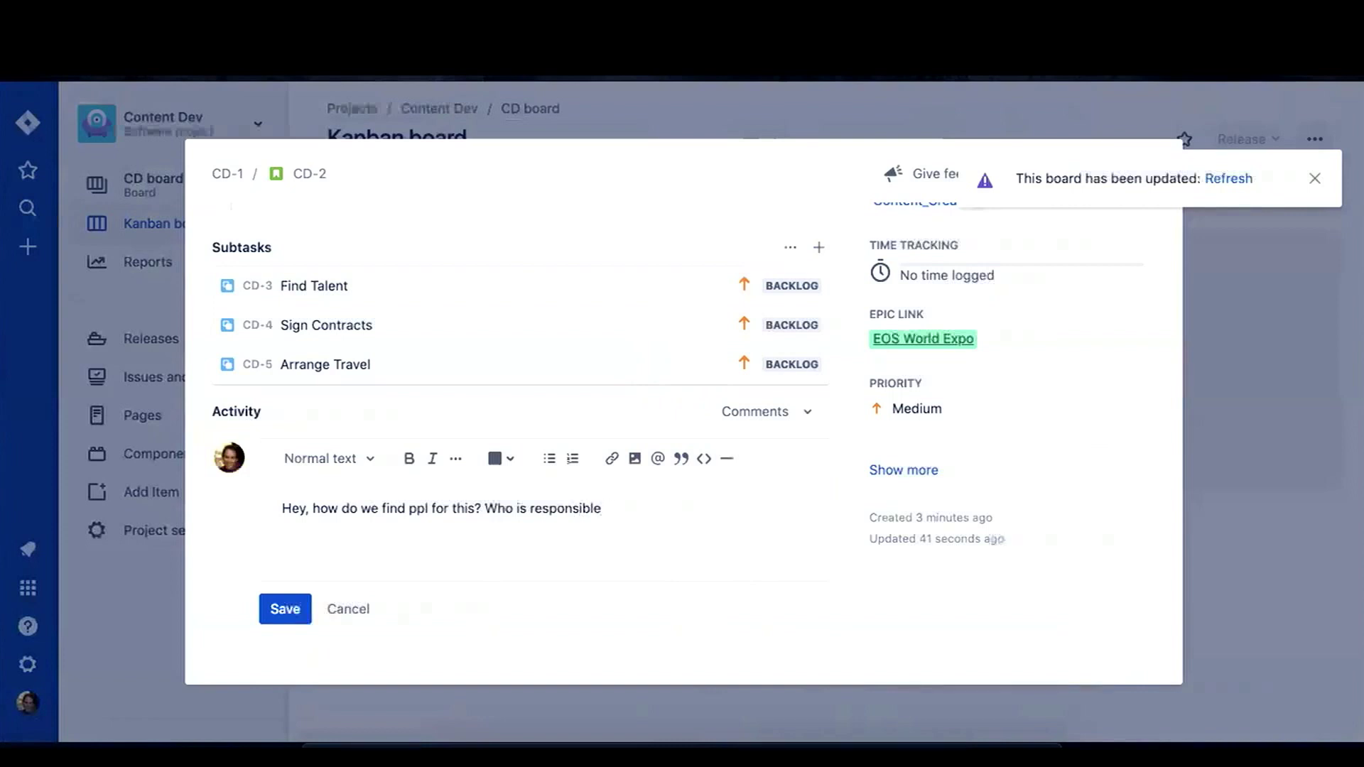
{"action": "type", "text": "?"}
{"action": "left_click", "coordinate": [284, 610]}
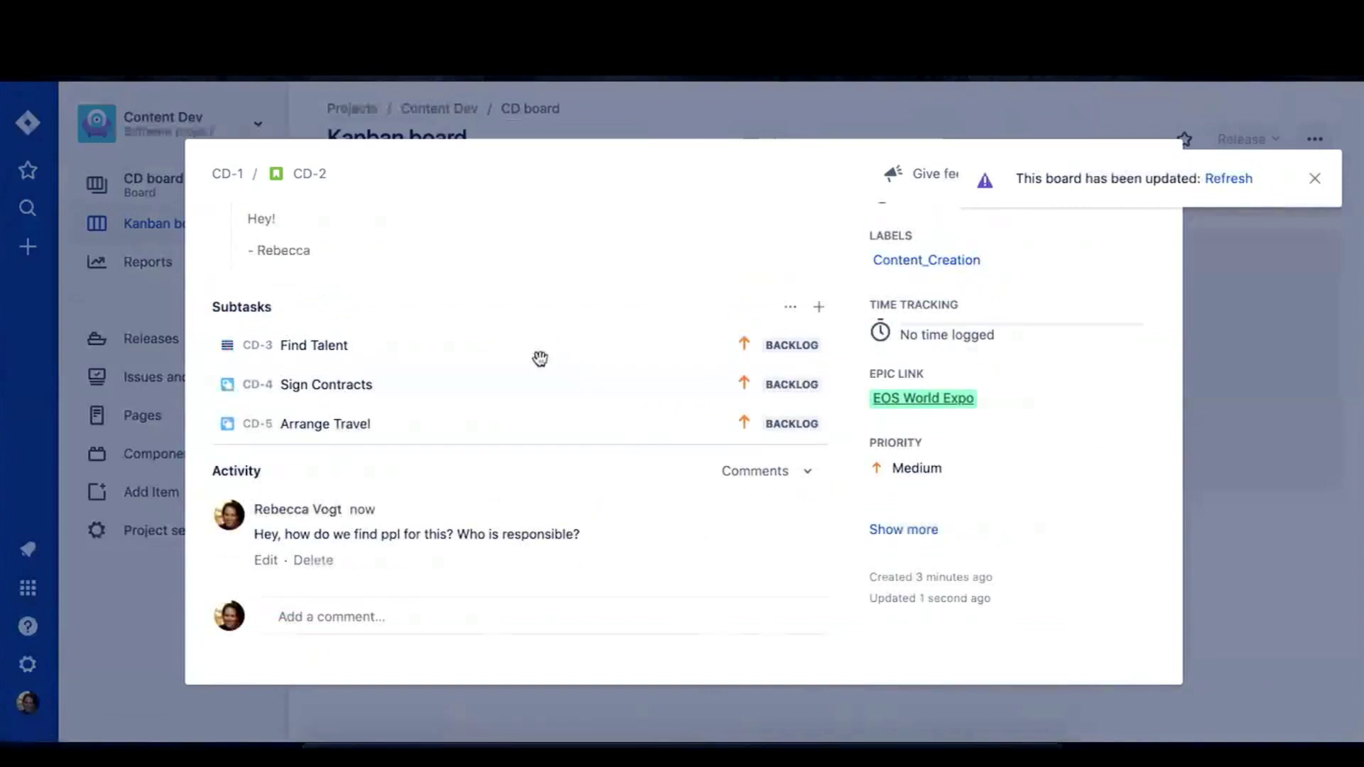
Open the Find Talent subtask and post the comment "Same question" on it.
{"action": "left_click", "coordinate": [419, 348]}
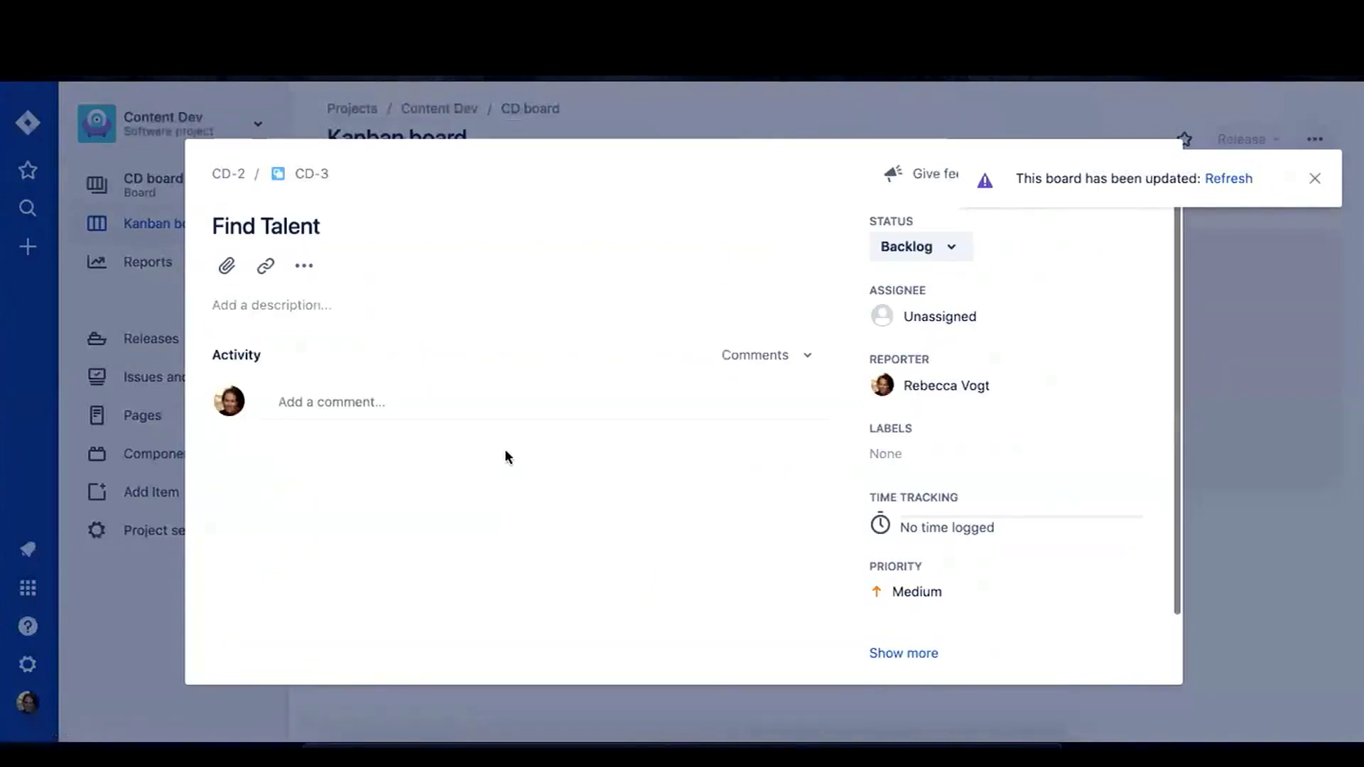
{"action": "left_click", "coordinate": [388, 407]}
{"action": "type", "text": "Same question"}
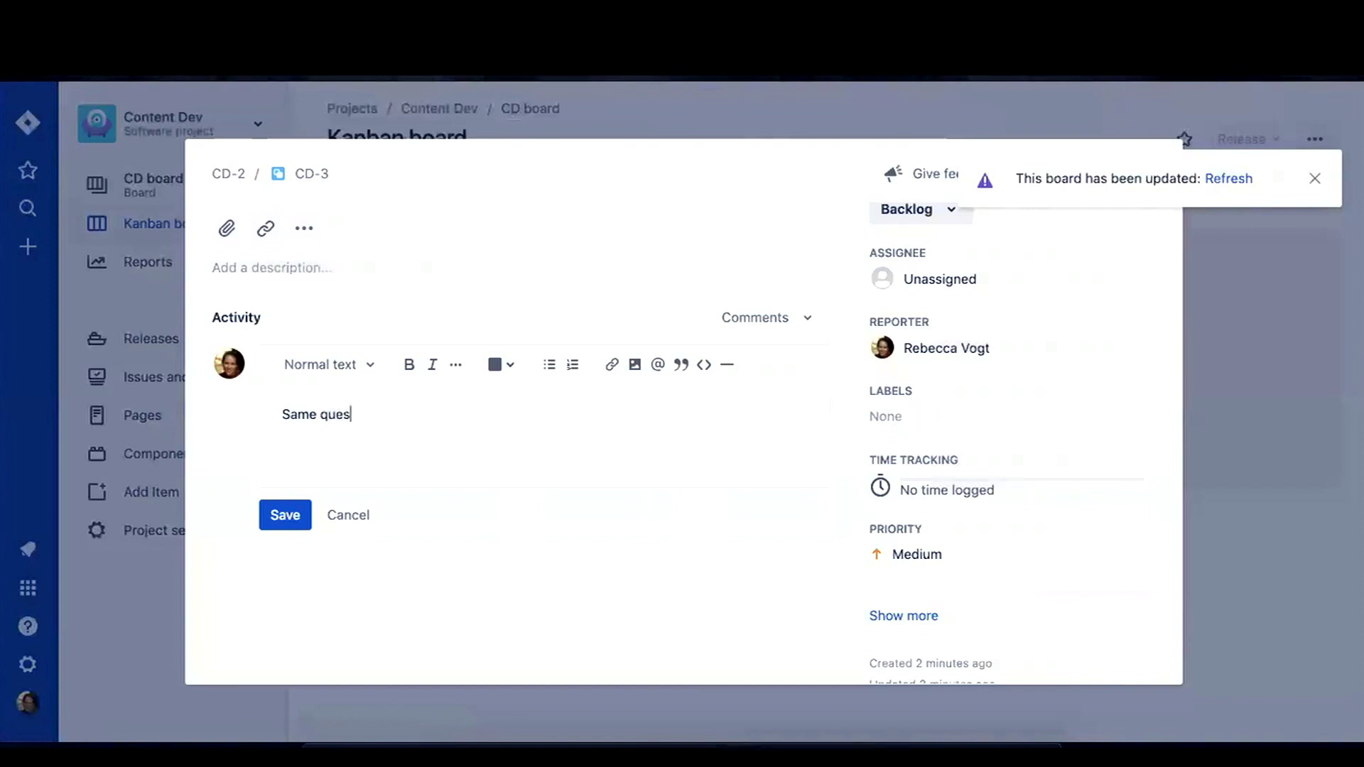
{"action": "left_click", "coordinate": [285, 515]}
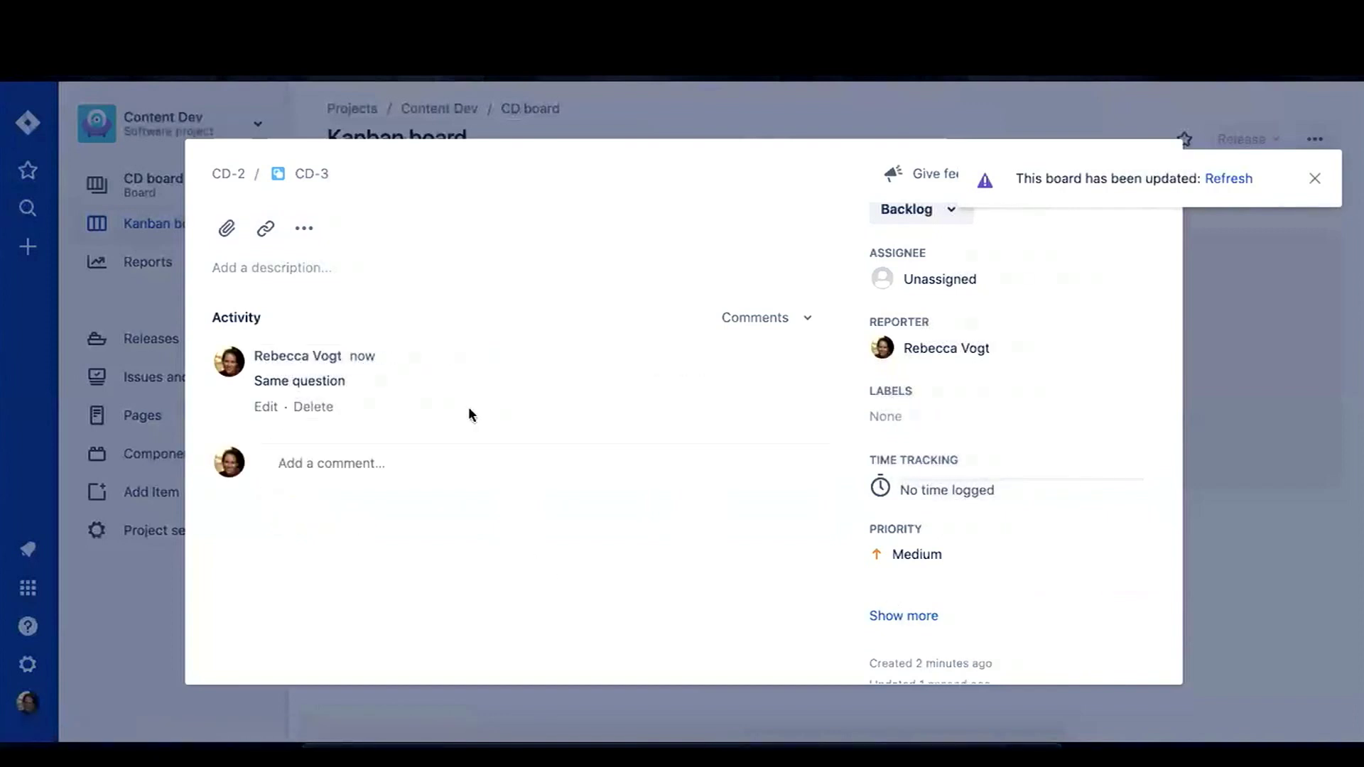
Assign the Find Talent subtask to yourself.
{"action": "scroll", "coordinate": [469, 409], "scroll_direction": "up", "scroll_amount": 1}
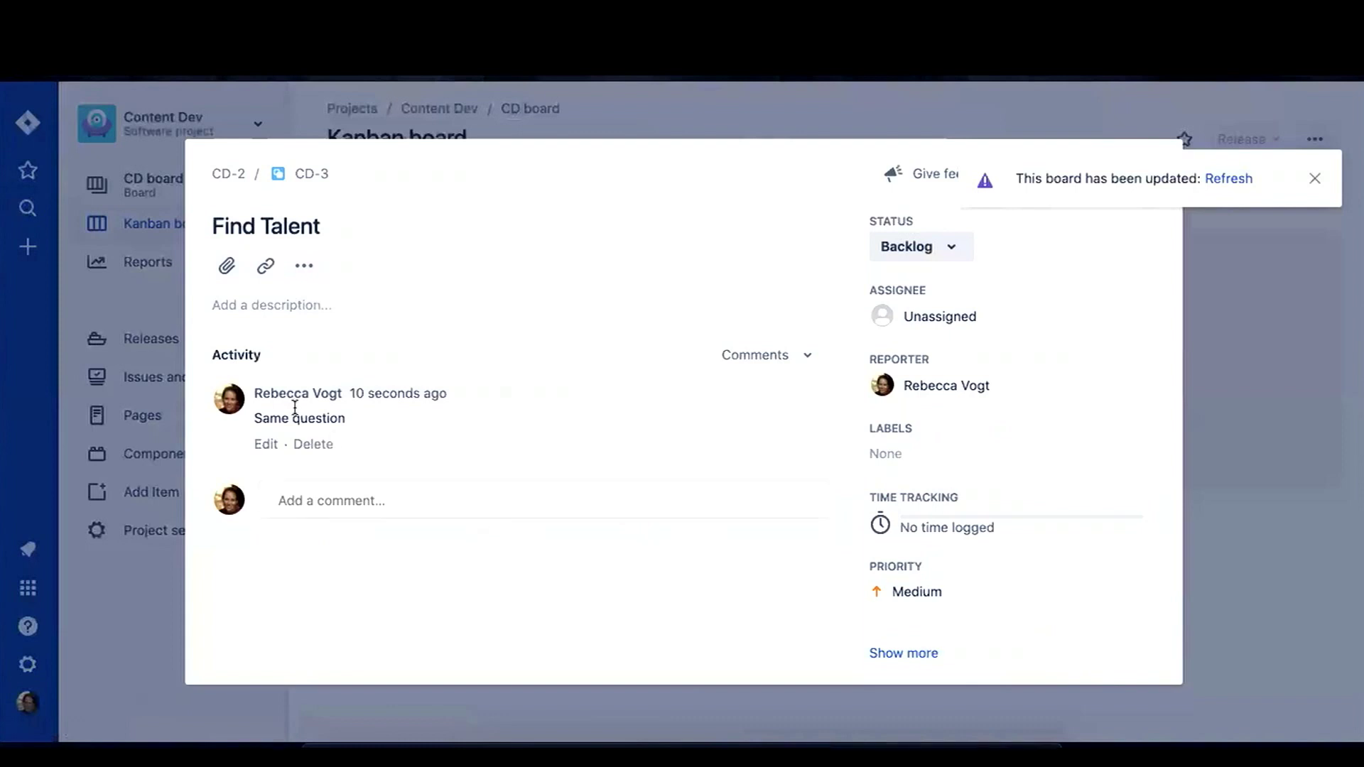
{"action": "left_click", "coordinate": [992, 319]}
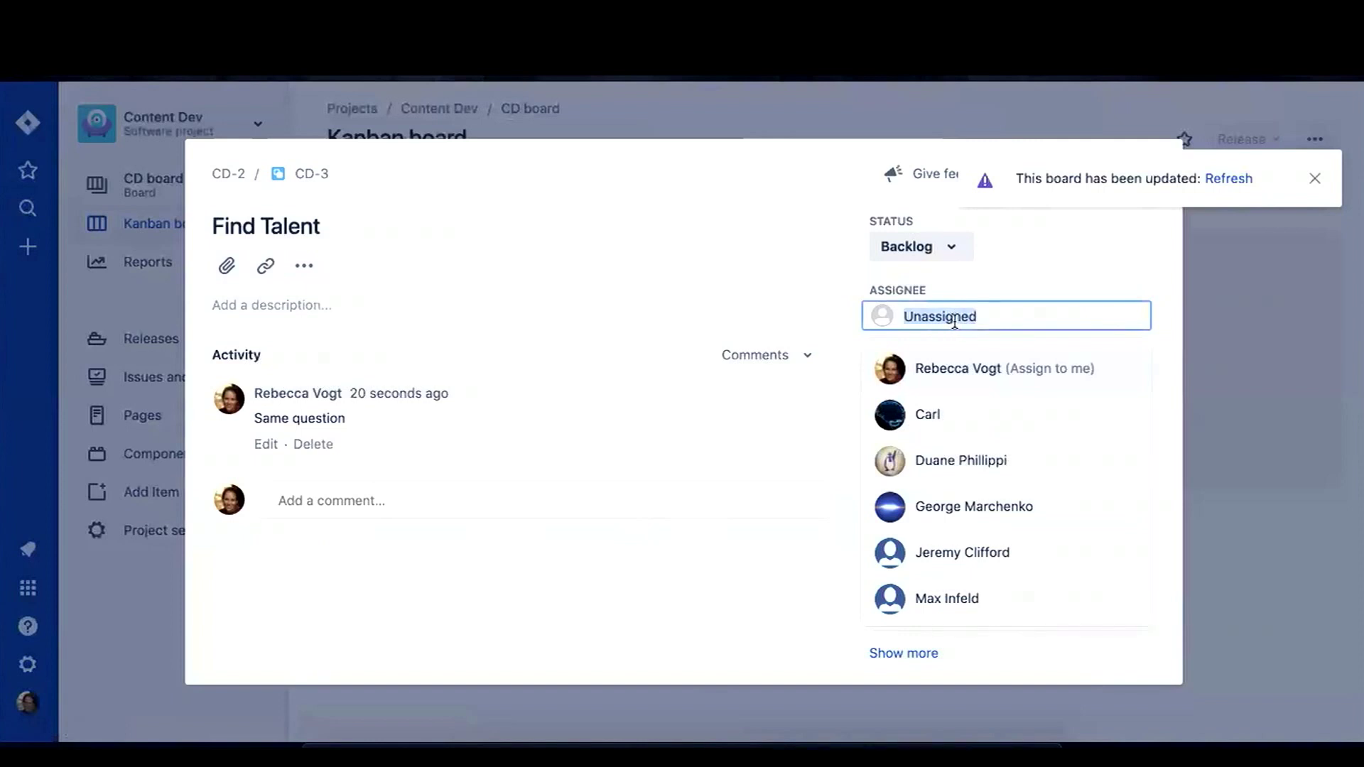
{"action": "left_click", "coordinate": [959, 369]}
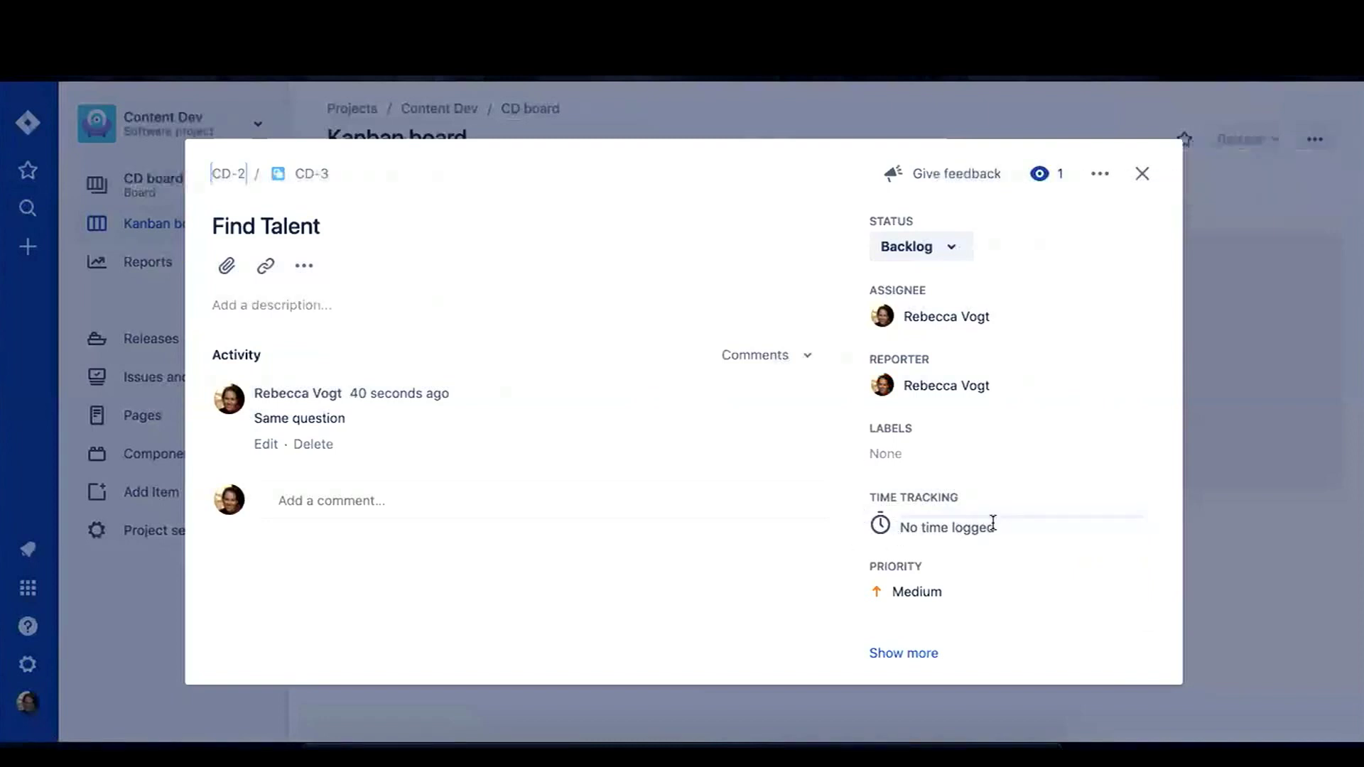
Set the Find Talent subtask's time estimate to 30m.
{"action": "scroll", "coordinate": [894, 532], "scroll_direction": "down", "scroll_amount": 3}
{"action": "left_click", "coordinate": [878, 436]}
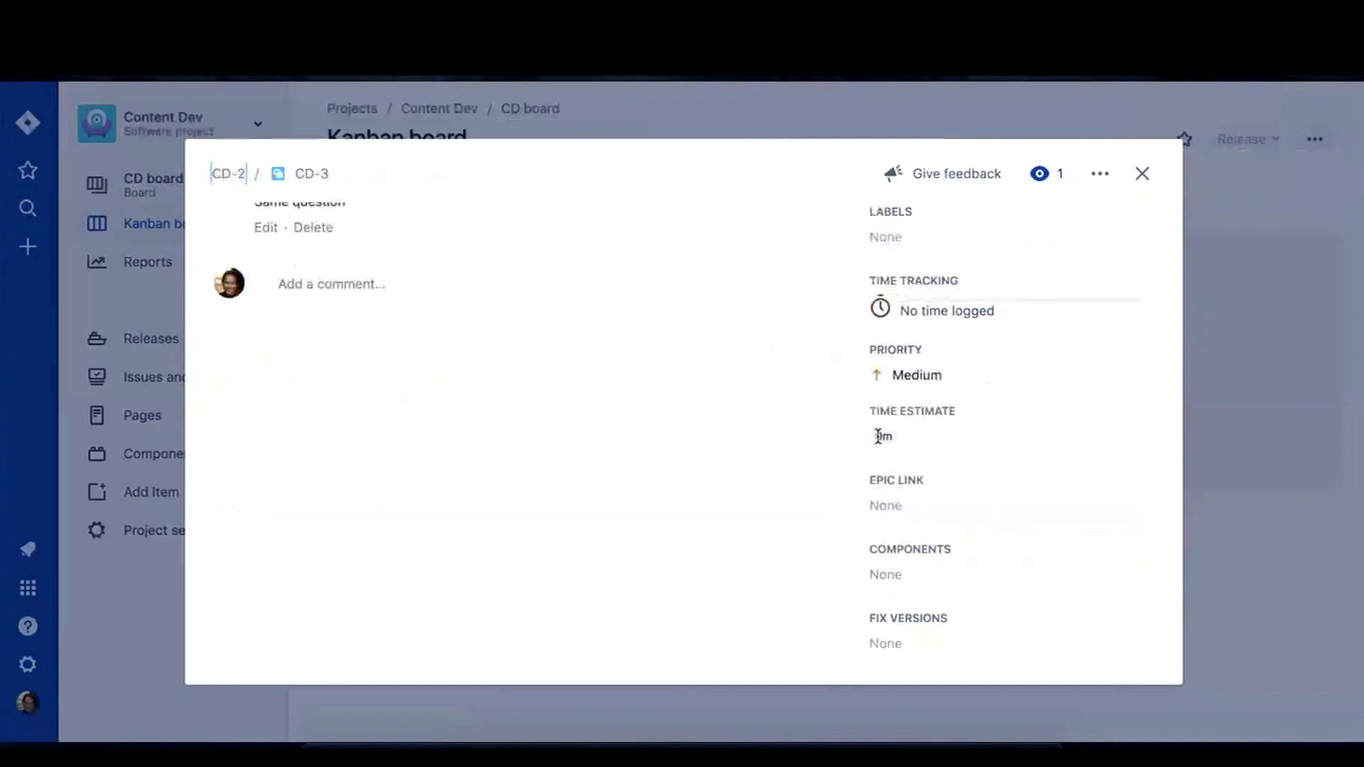
{"action": "left_click", "coordinate": [881, 434]}
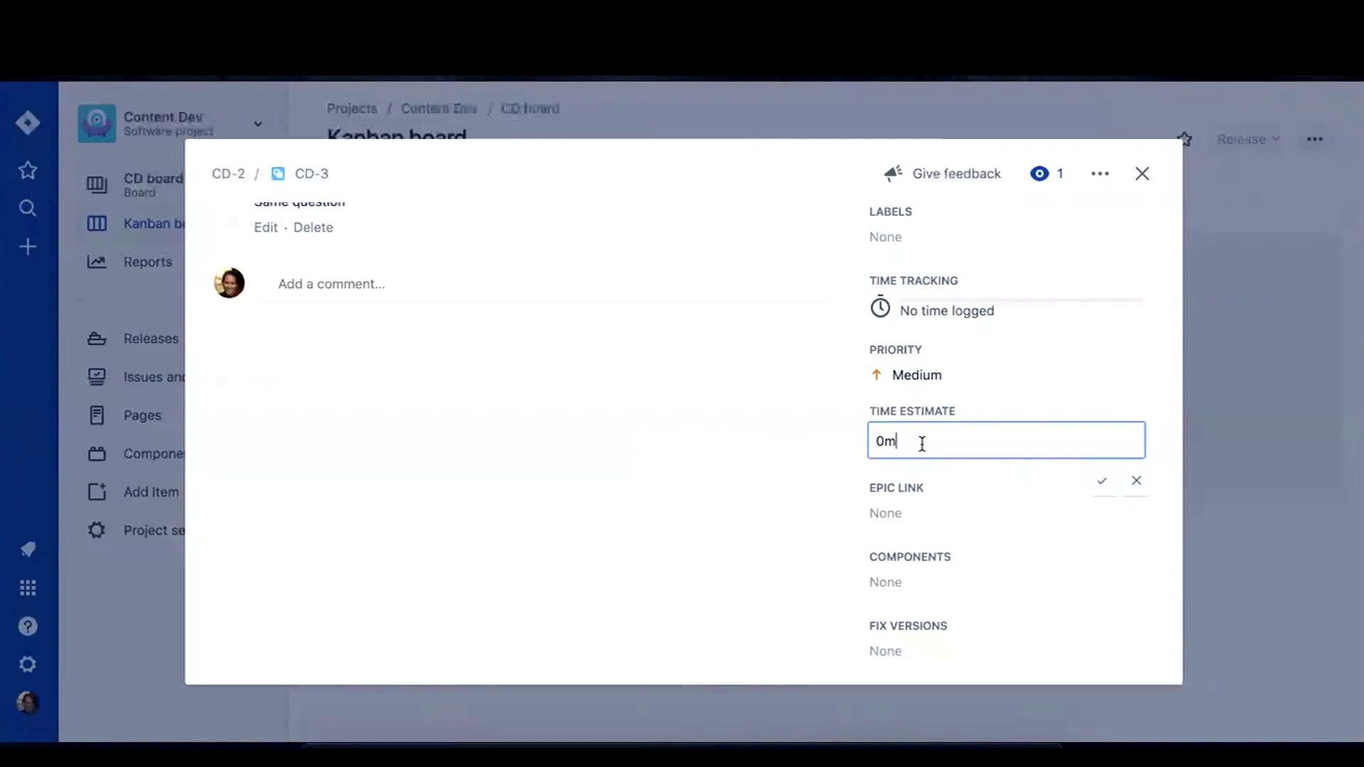
{"action": "key", "text": "BackSpace"}
{"action": "type", "text": "30"}
{"action": "left_click", "coordinate": [1104, 484]}
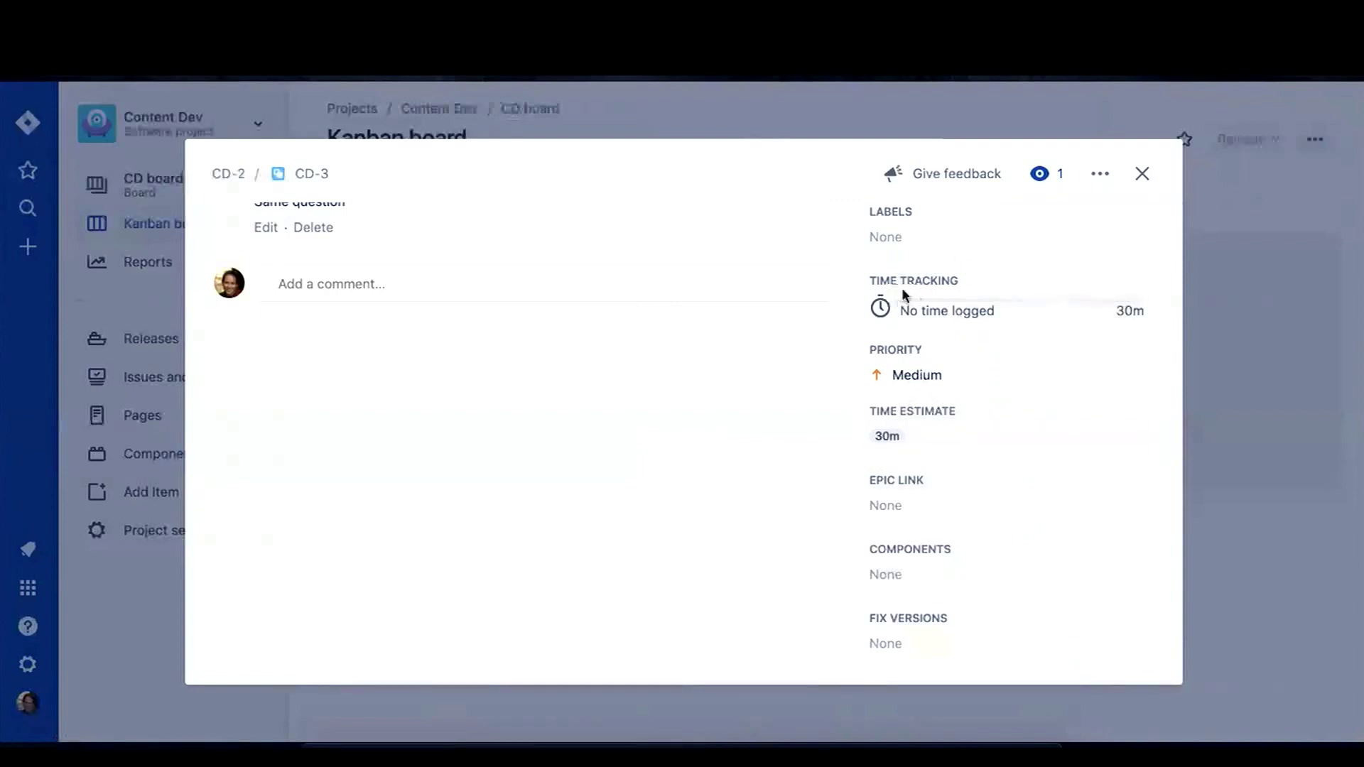
Log 45m on the Find Talent subtask with the work description "This took longer than expected because no one answered their phone".
{"action": "left_click", "coordinate": [1047, 314]}
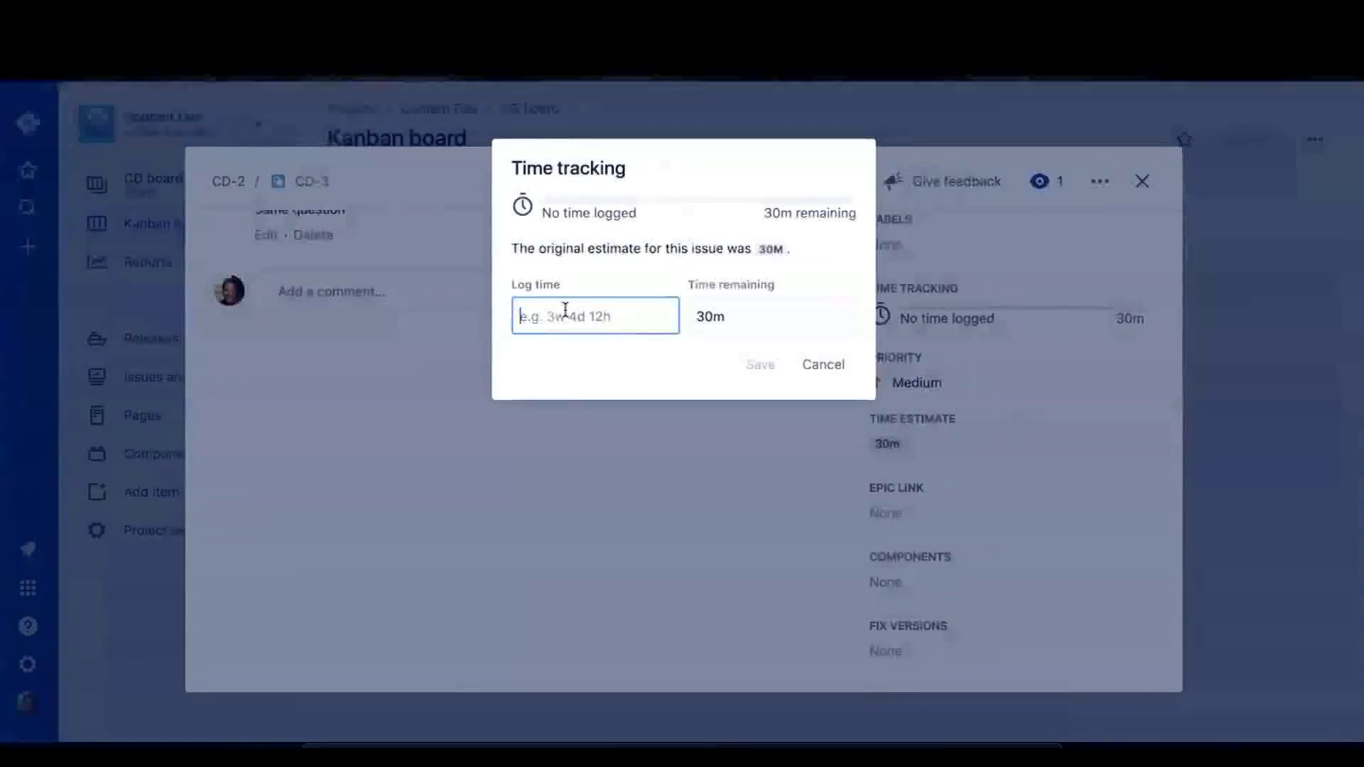
{"action": "type", "text": "45m"}
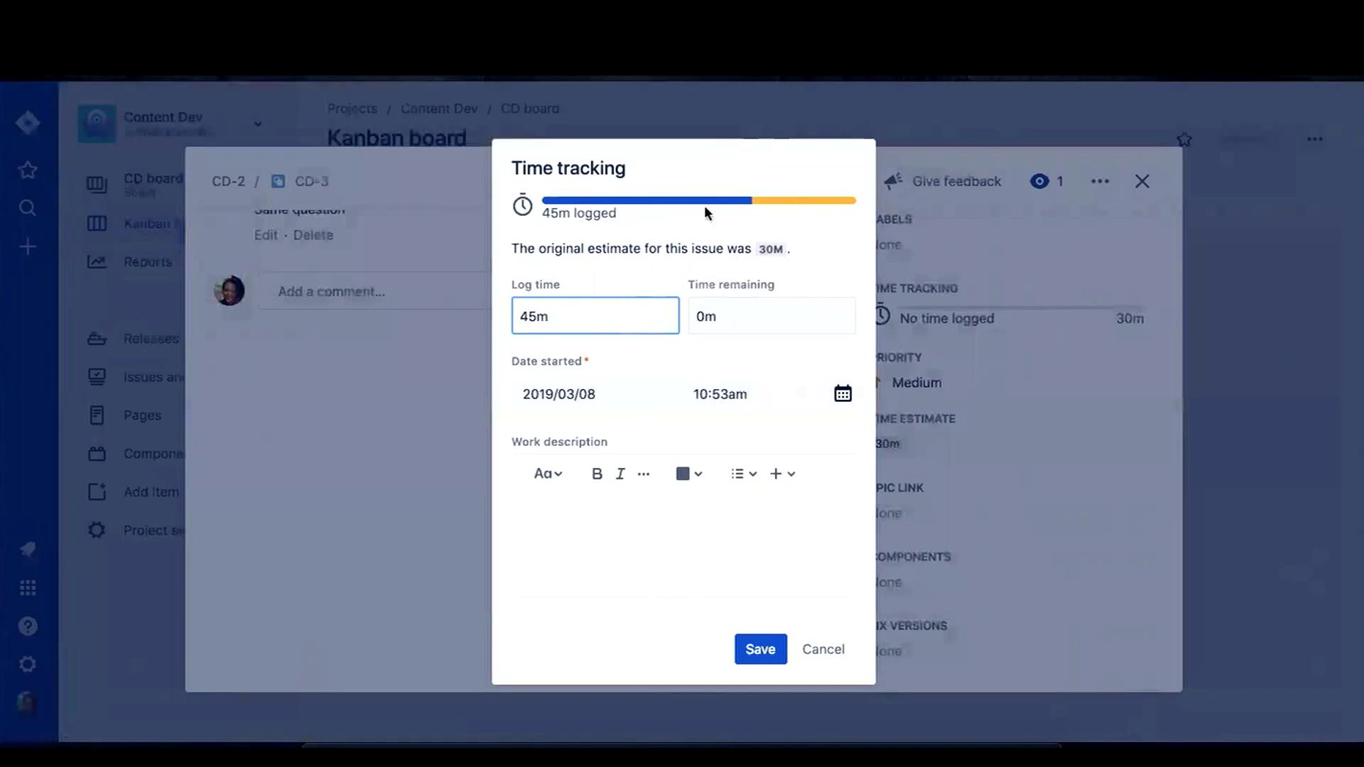
{"action": "left_click", "coordinate": [615, 523]}
{"action": "type", "text": "You"}
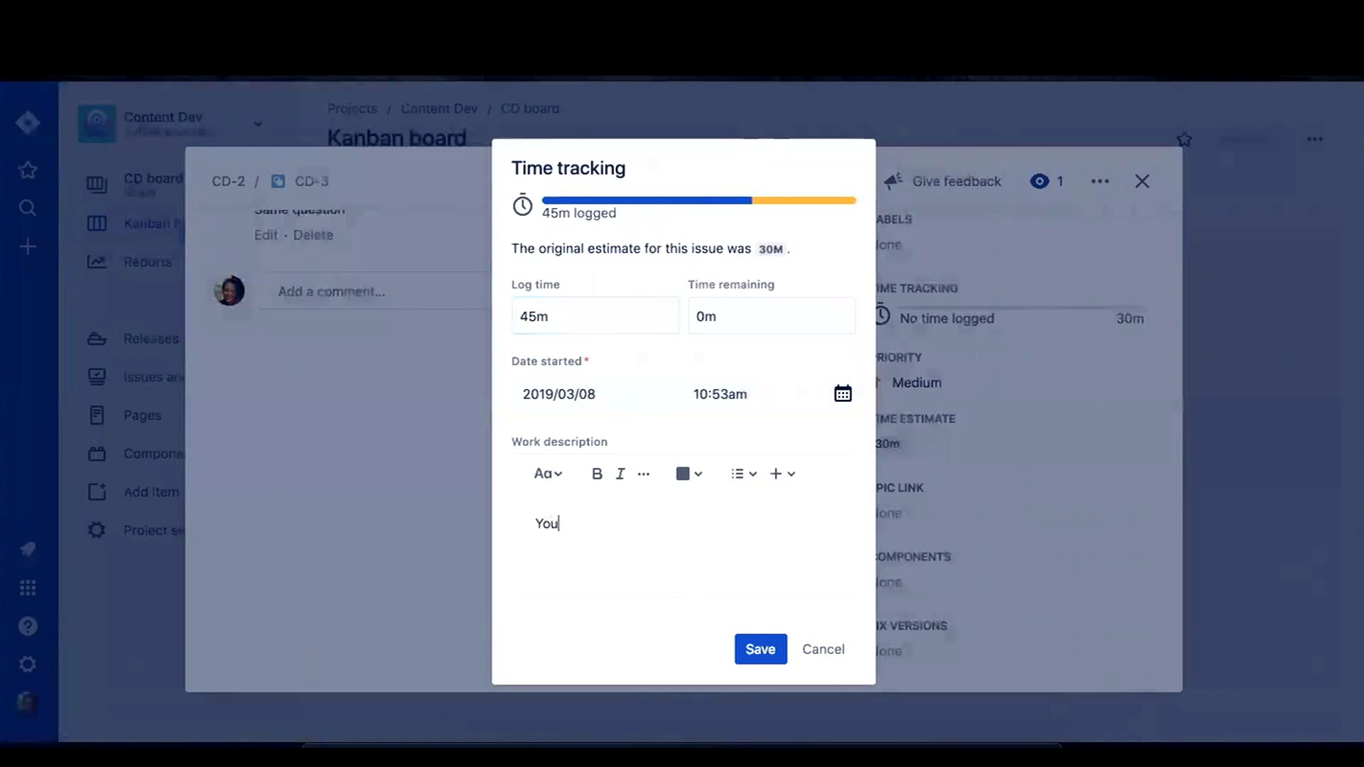
{"action": "key", "text": "BackSpace"}
{"action": "key", "text": "BackSpace"}
{"action": "key", "text": "BackSpace"}
{"action": "type", "text": "This "}
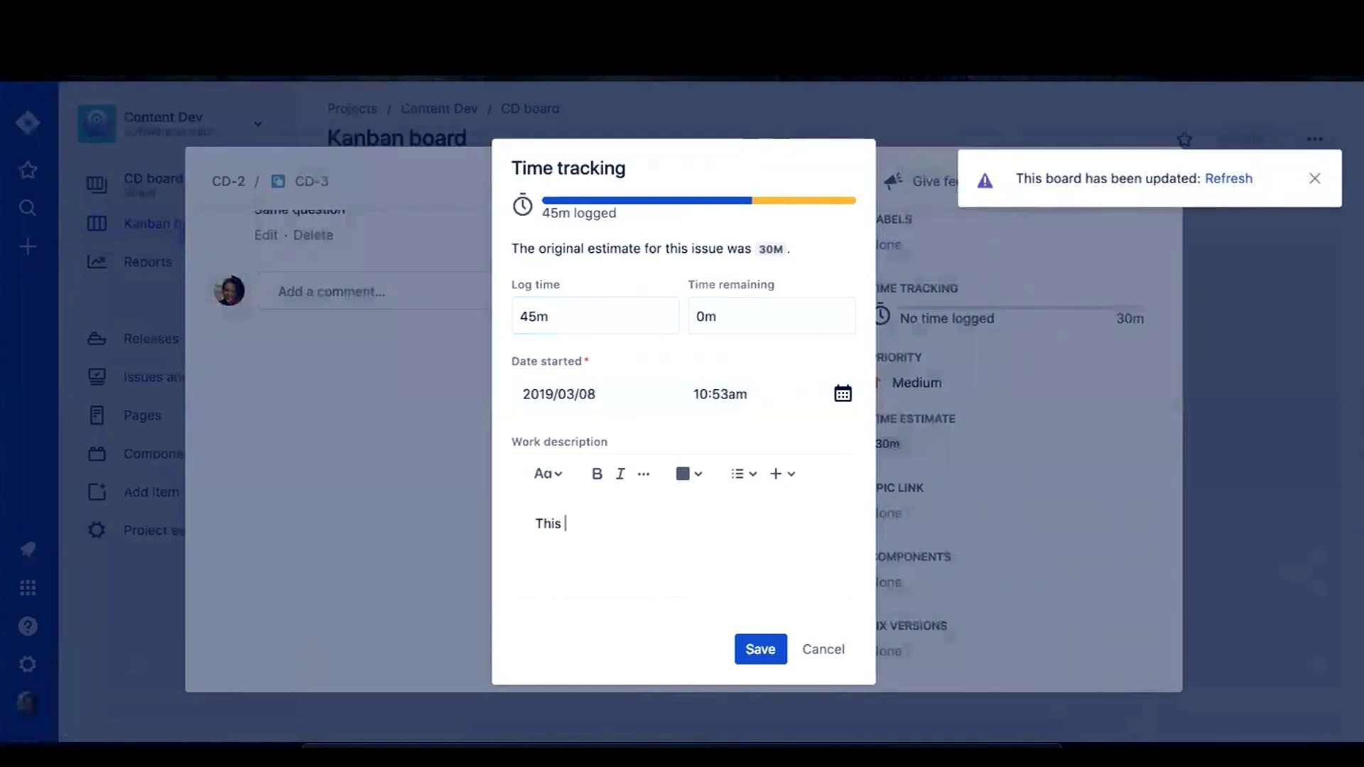
{"action": "type", "text": "took longer than expected be a"}
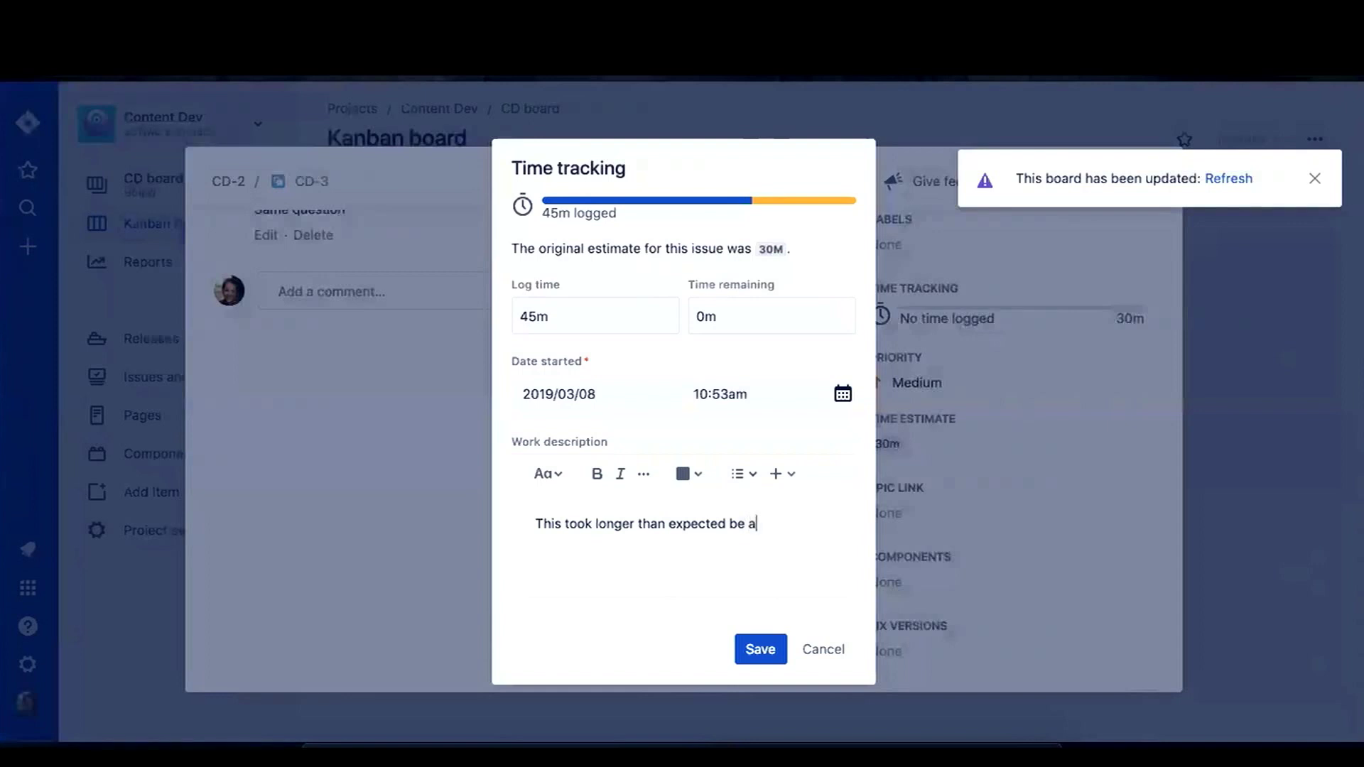
{"action": "key", "text": "BackSpace"}
{"action": "type", "text": "cause no one answered"}
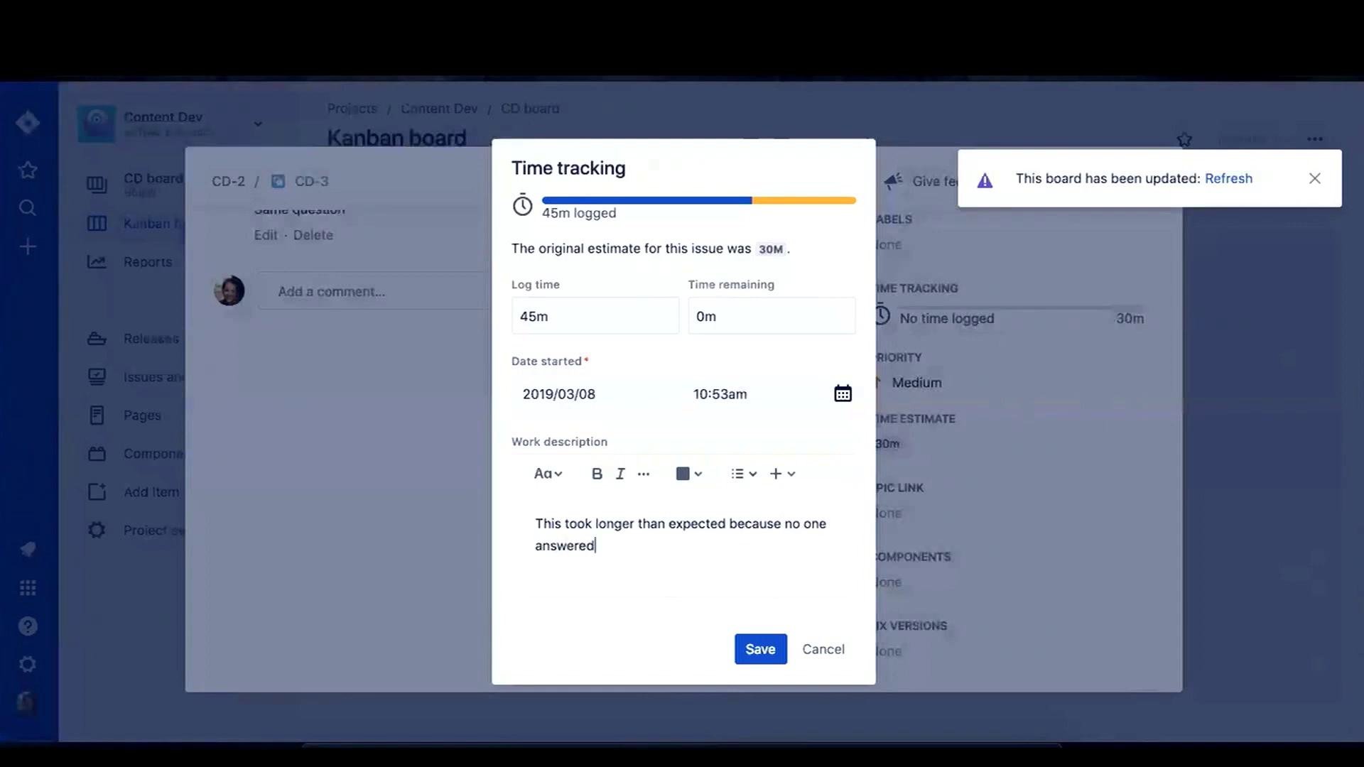
{"action": "type", "text": " their phone"}
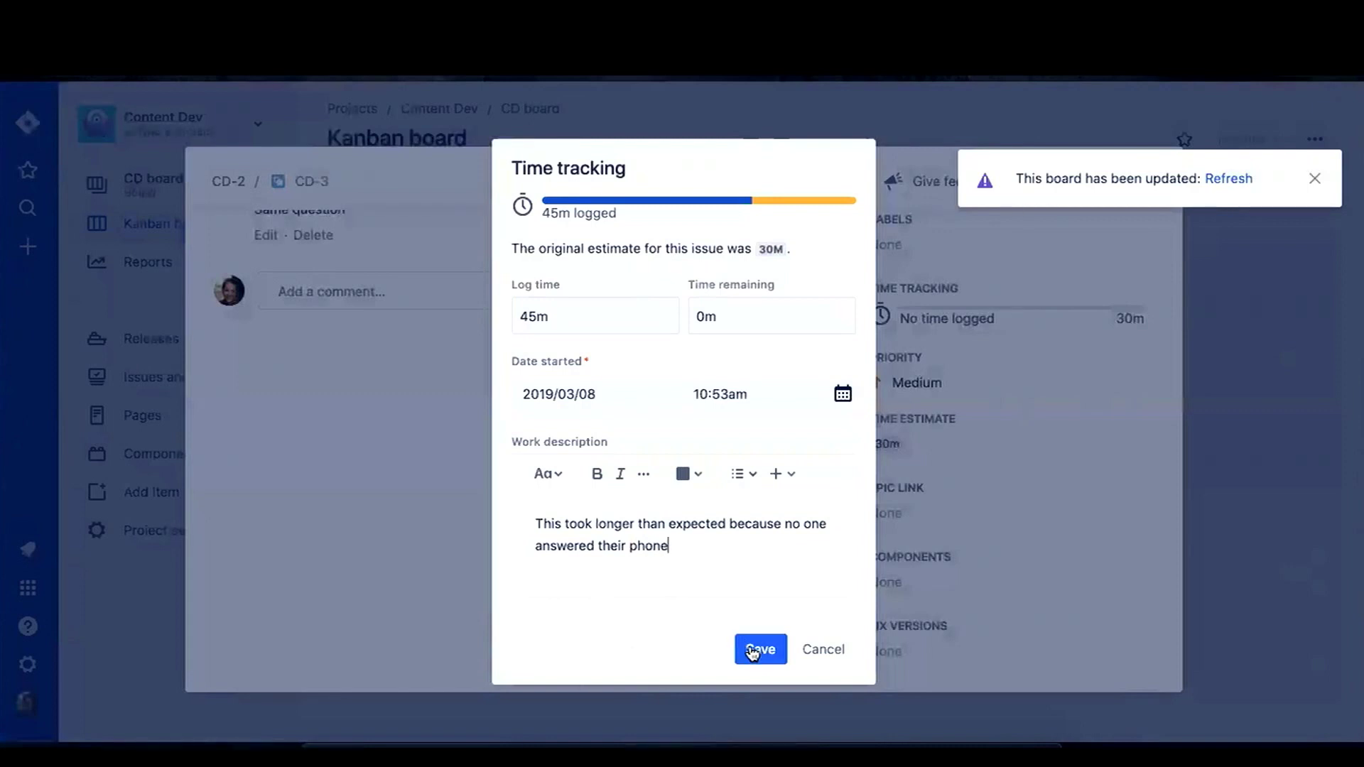
{"action": "left_click", "coordinate": [747, 650]}
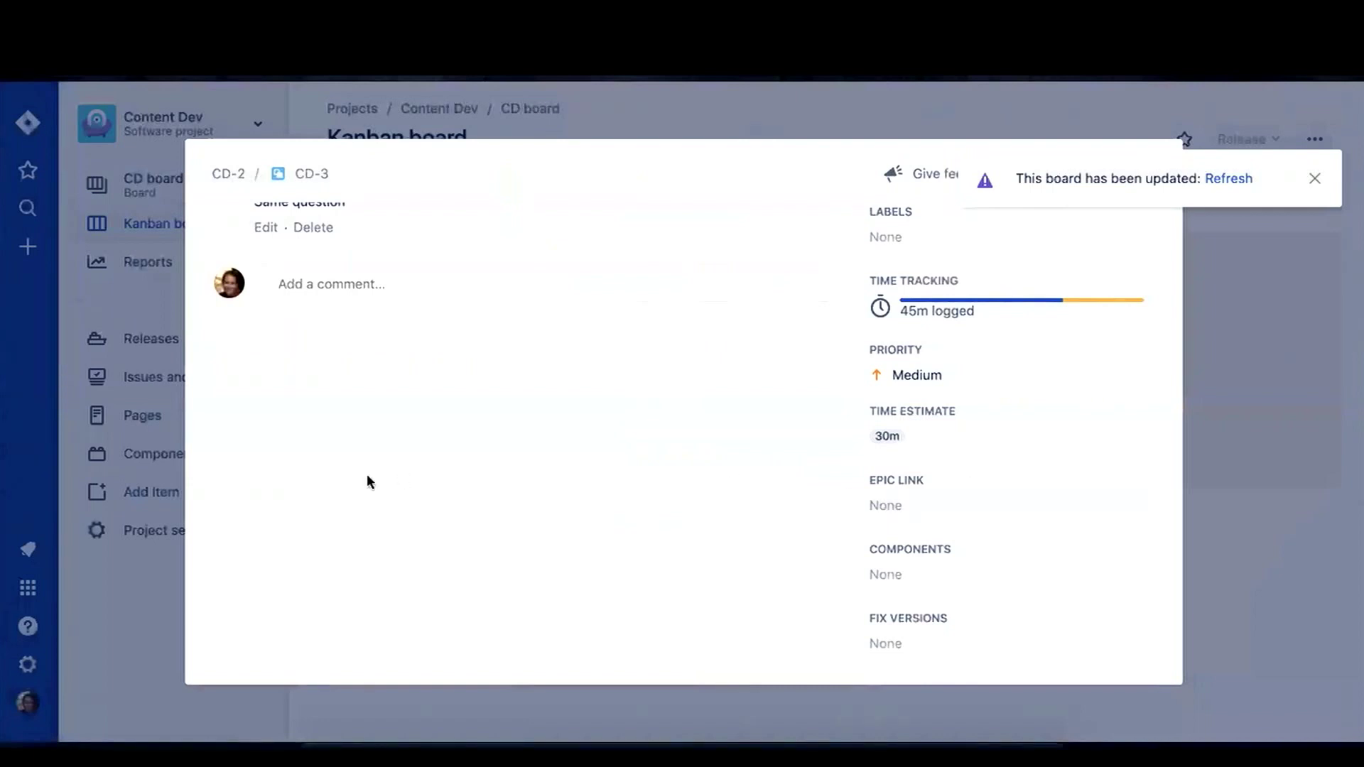
Try to link the Find Talent subtask to the EOS World Expo epic and clear the selection.
{"action": "scroll", "coordinate": [459, 400], "scroll_direction": "up", "scroll_amount": 3}
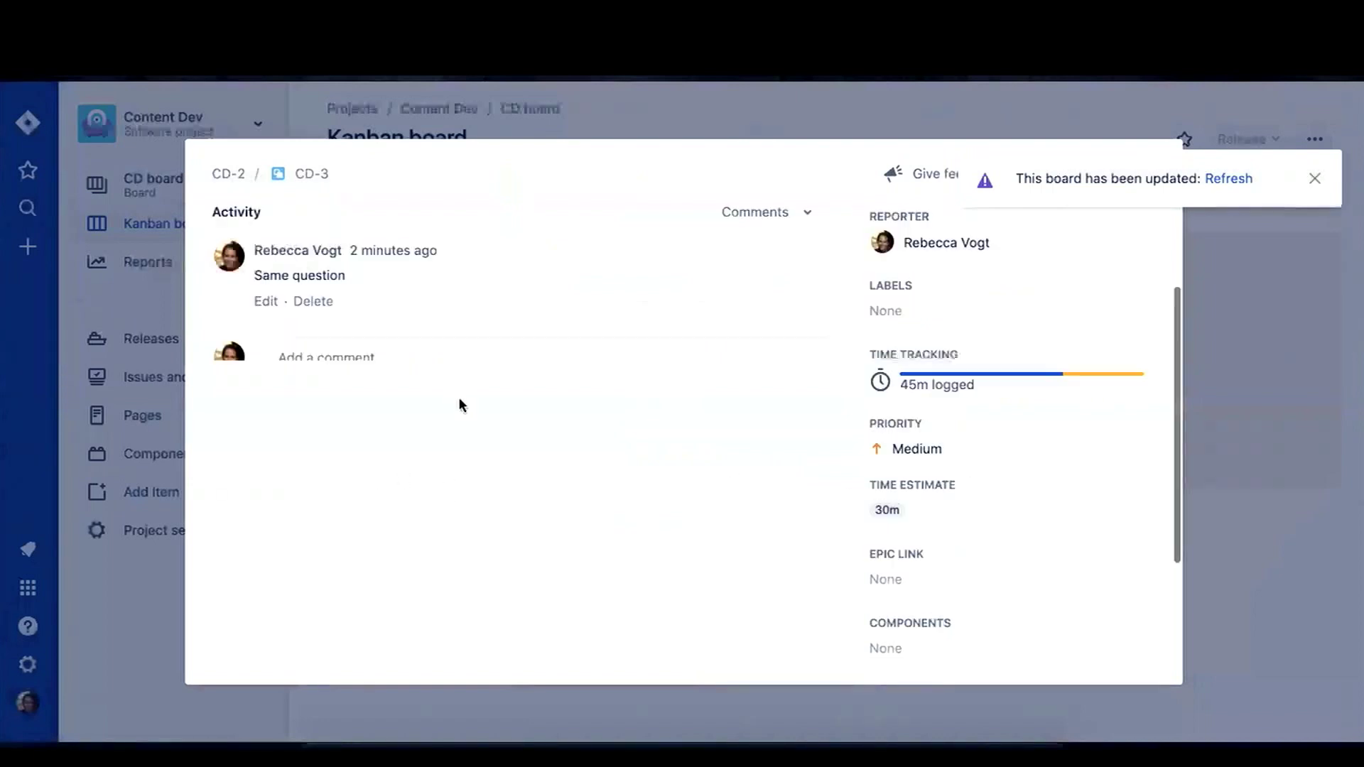
{"action": "scroll", "coordinate": [458, 395], "scroll_direction": "down", "scroll_amount": 1}
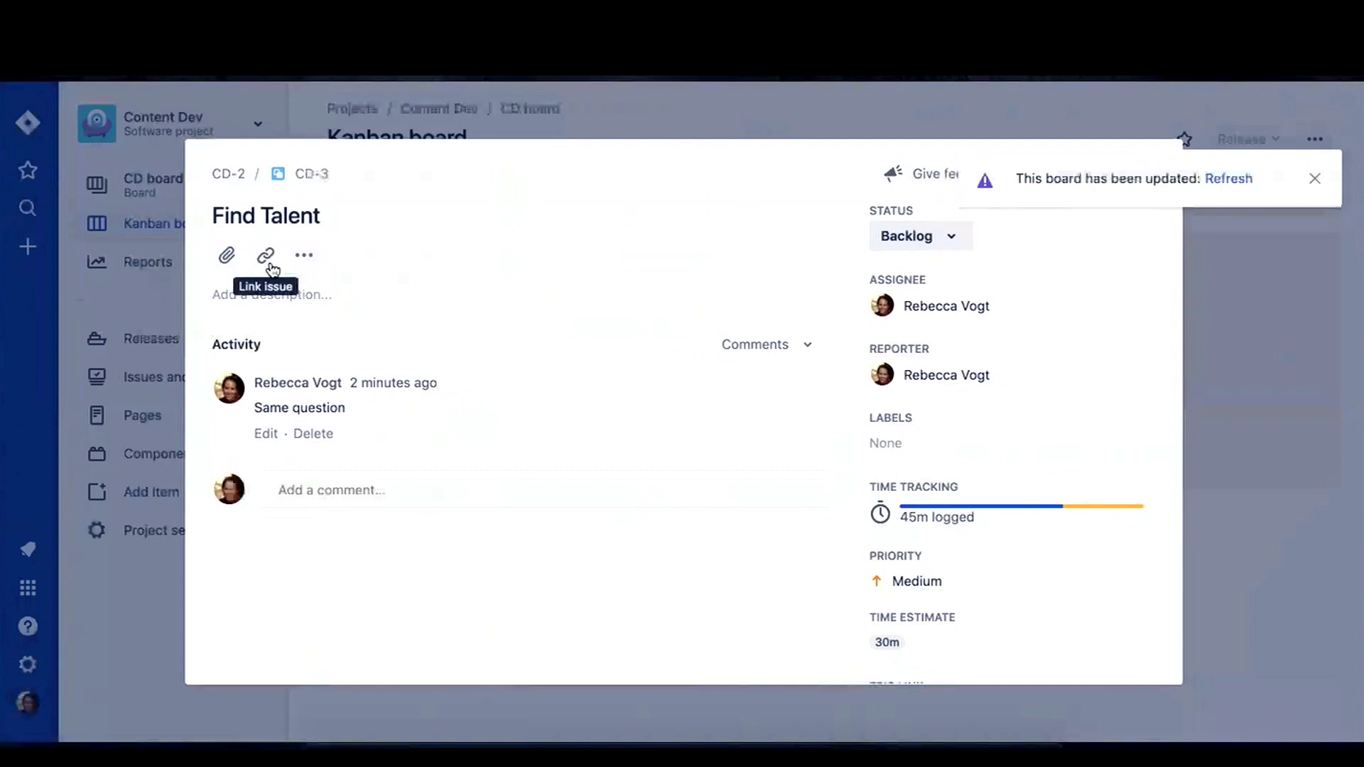
{"action": "scroll", "coordinate": [649, 605], "scroll_direction": "down", "scroll_amount": 5}
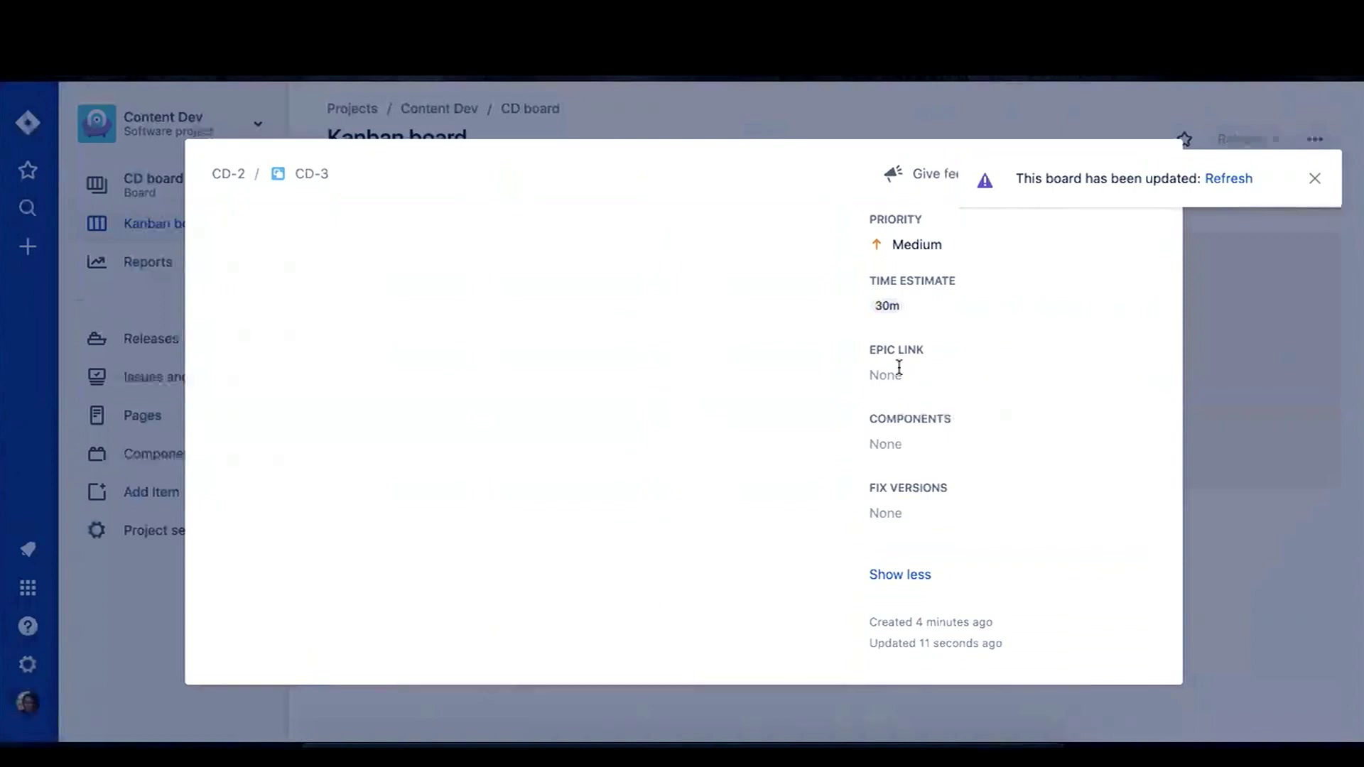
{"action": "left_click", "coordinate": [884, 375]}
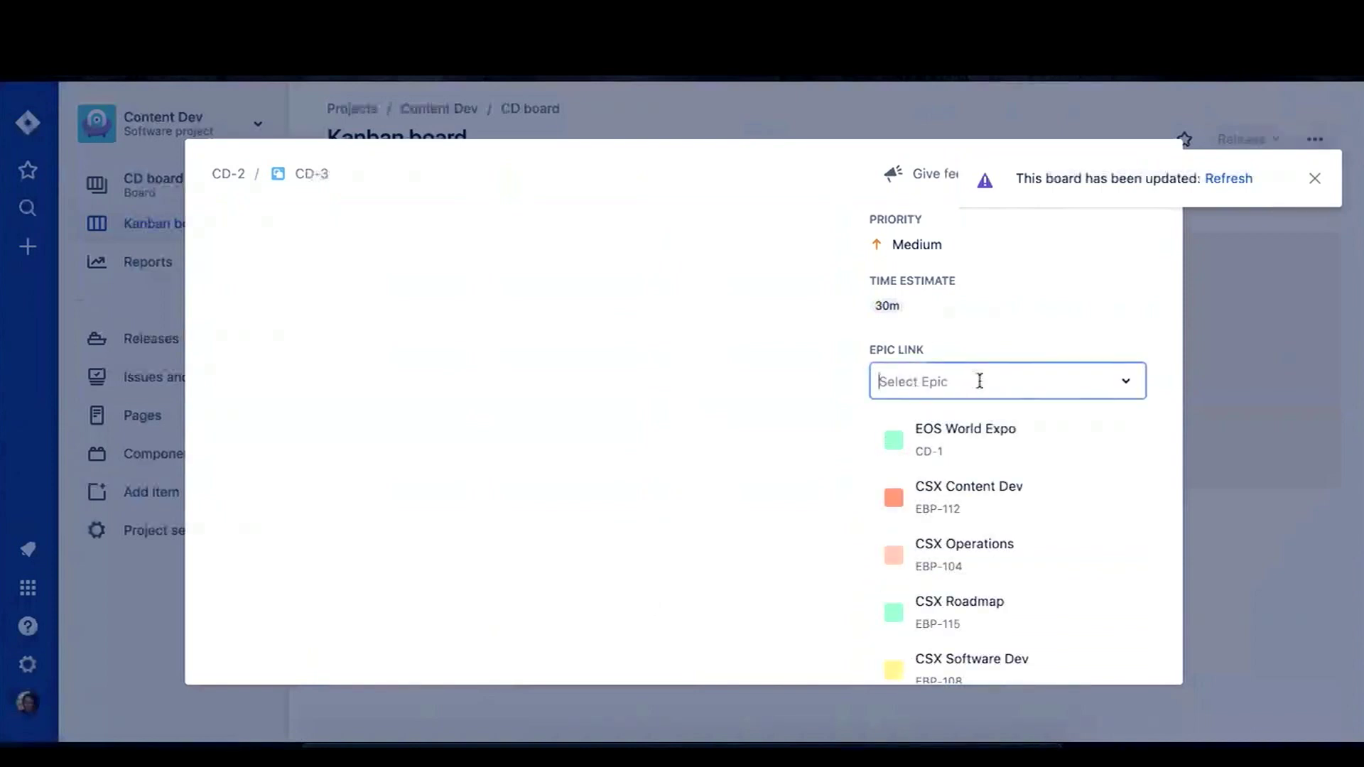
{"action": "left_click", "coordinate": [966, 435]}
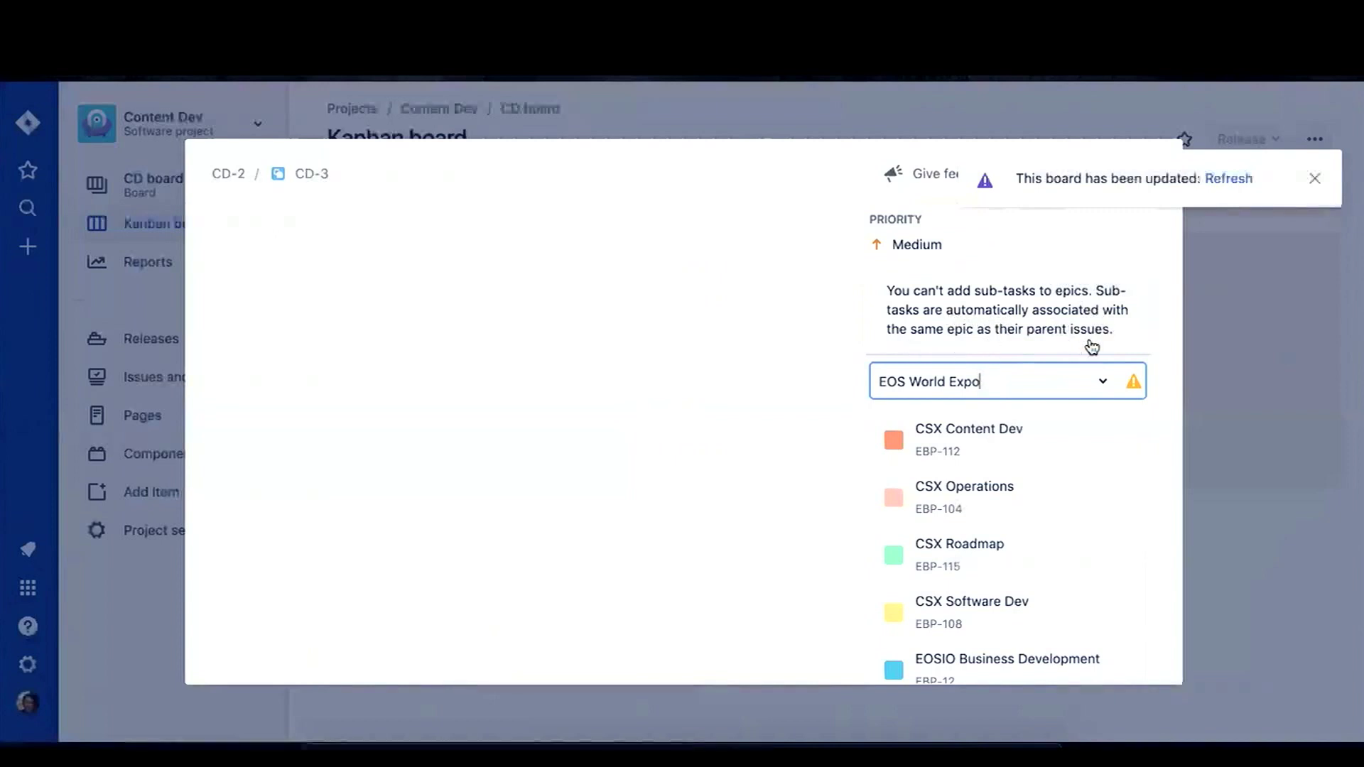
{"action": "left_click", "coordinate": [654, 411]}
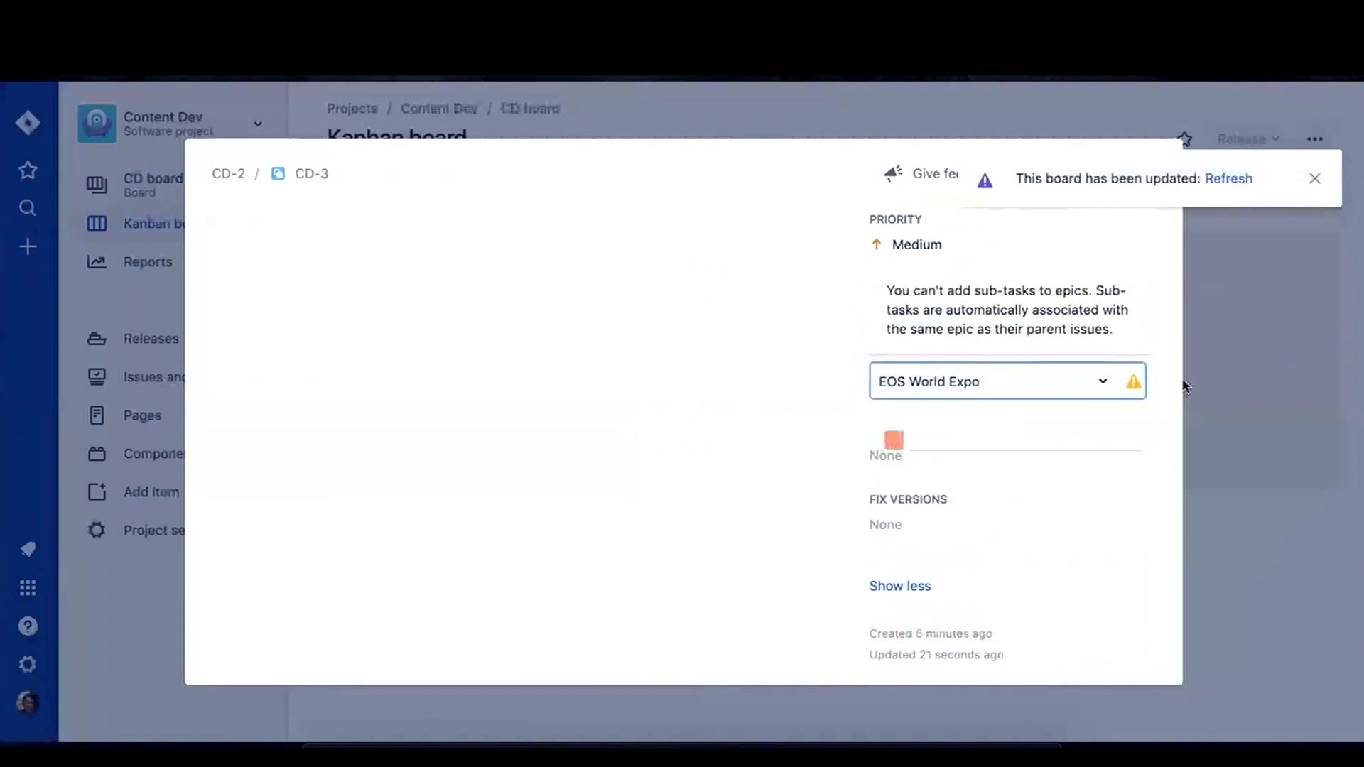
{"action": "left_click", "coordinate": [996, 381]}
{"action": "left_click_drag", "start_coordinate": [996, 381], "coordinate": [816, 387]}
{"action": "key", "text": "BackSpace"}
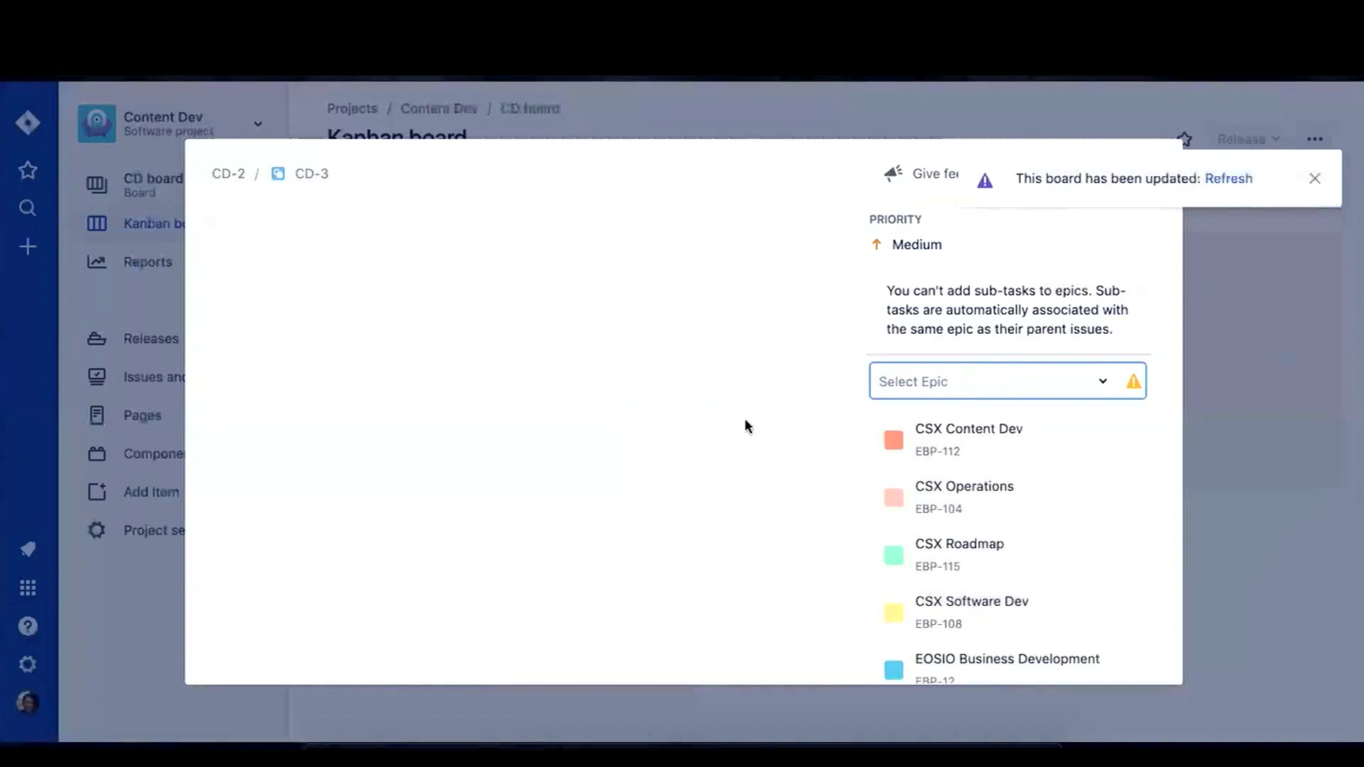
{"action": "left_click", "coordinate": [744, 418]}
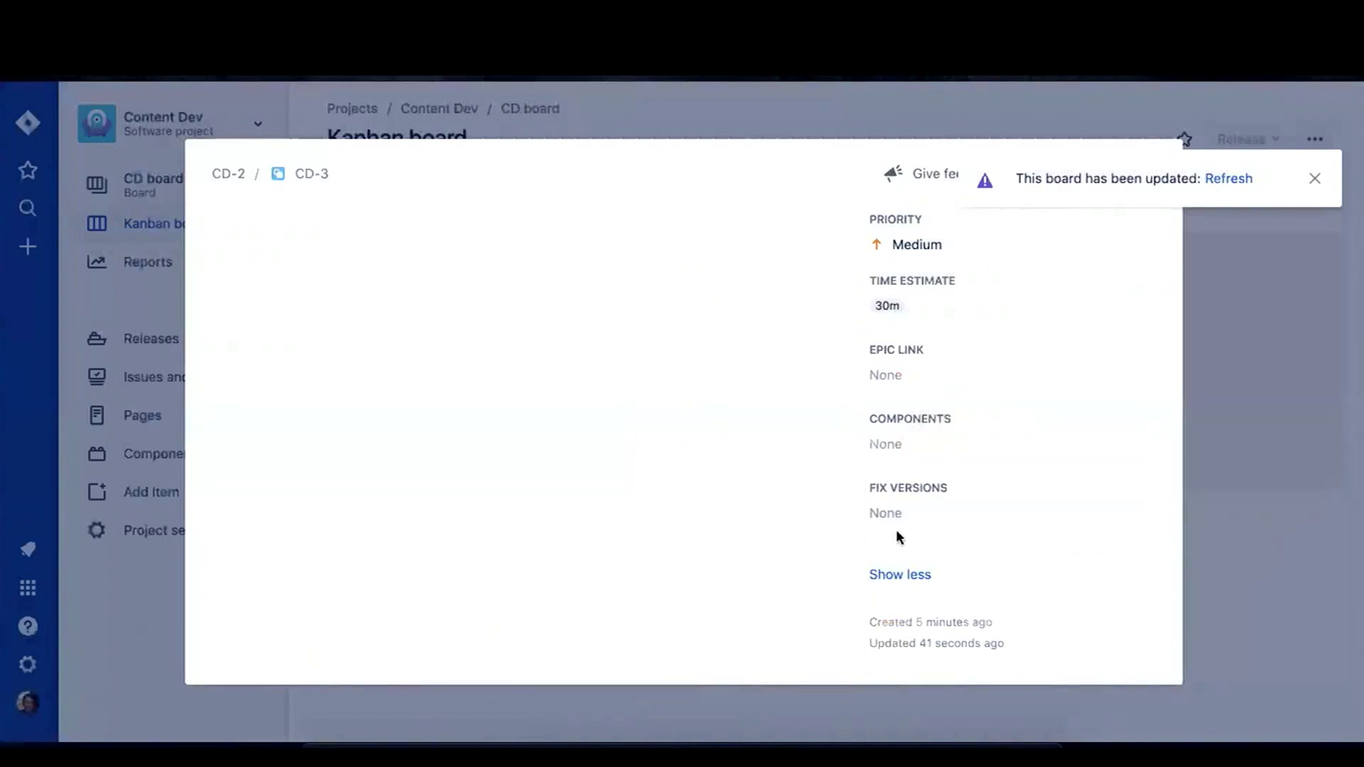
Collapse the extra fields of the Find Talent subtask and close it to return to the Kanban board.
{"action": "left_click", "coordinate": [901, 578]}
{"action": "left_click", "coordinate": [1136, 176]}
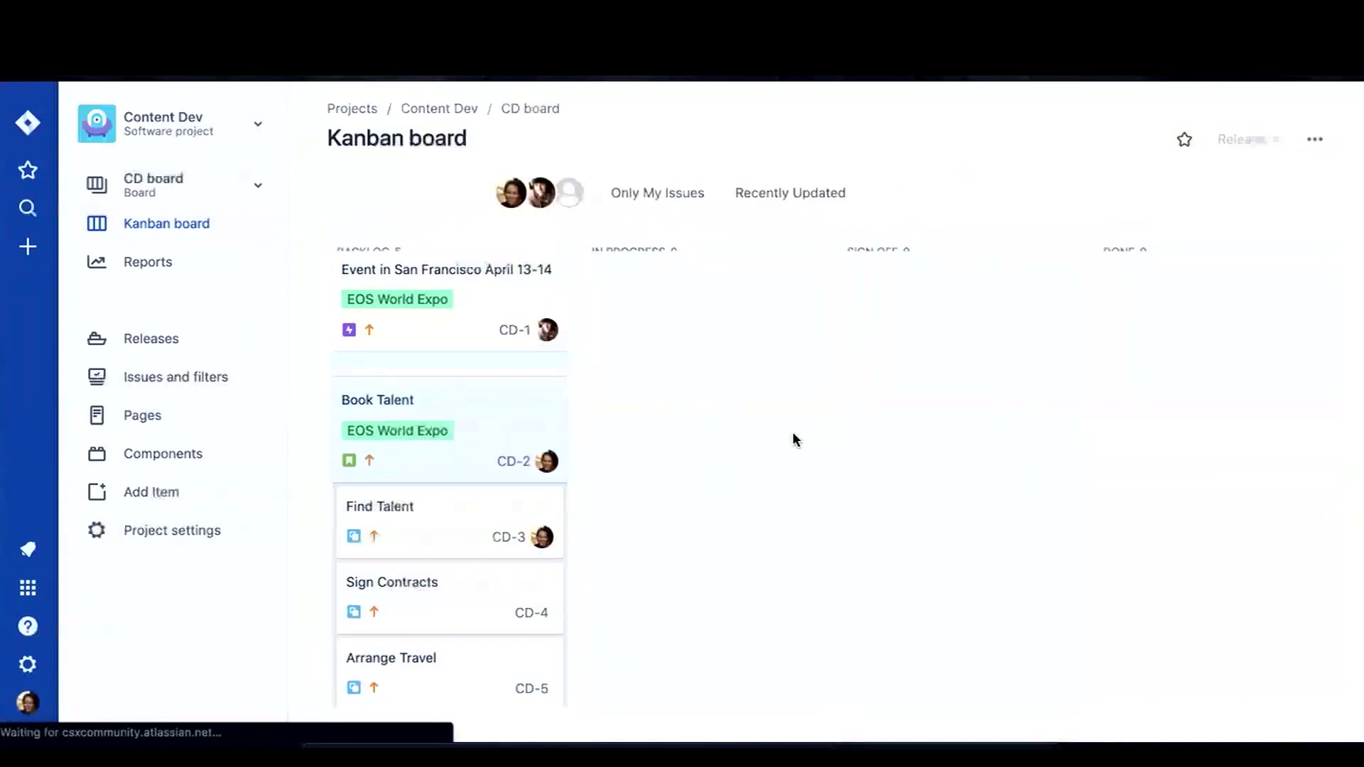
{"action": "scroll", "coordinate": [817, 515], "scroll_direction": "down", "scroll_amount": 1}
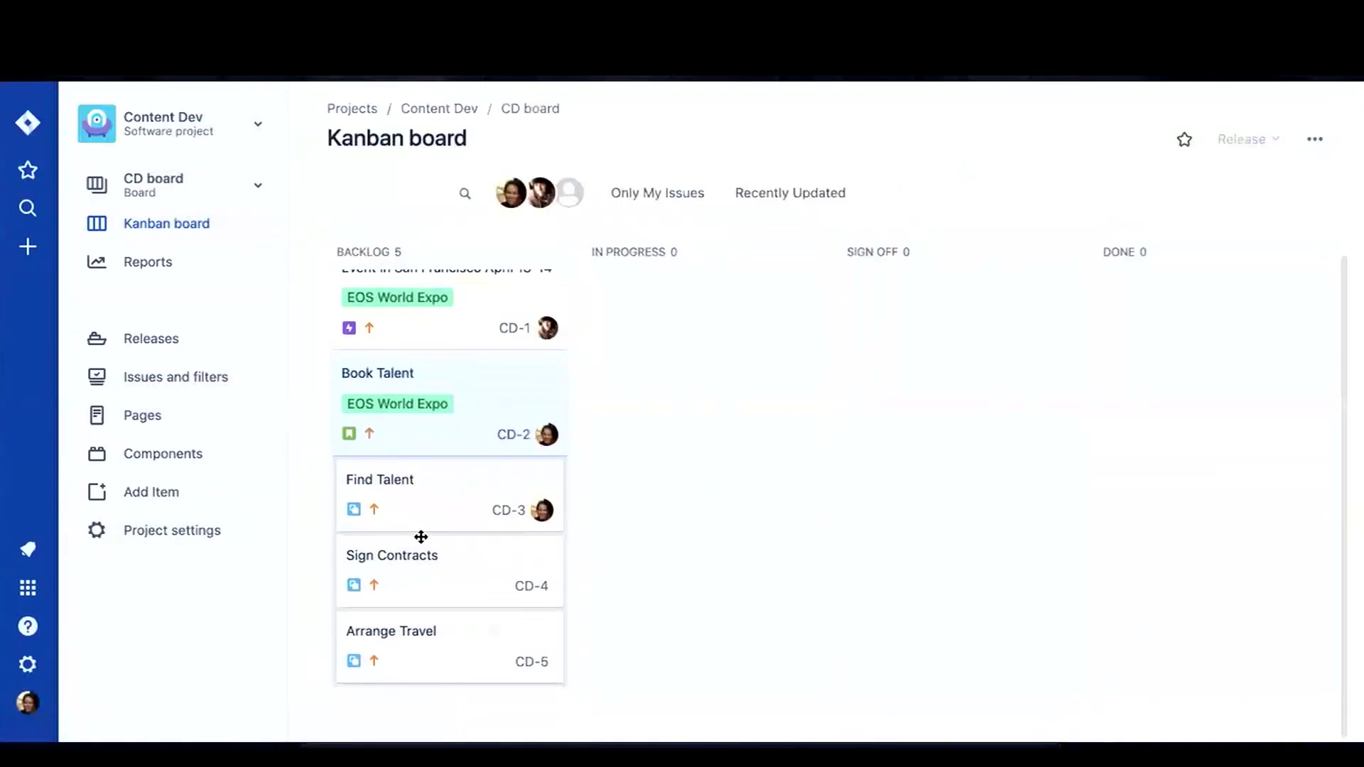
{"action": "scroll", "coordinate": [810, 577], "scroll_direction": "up", "scroll_amount": 1}
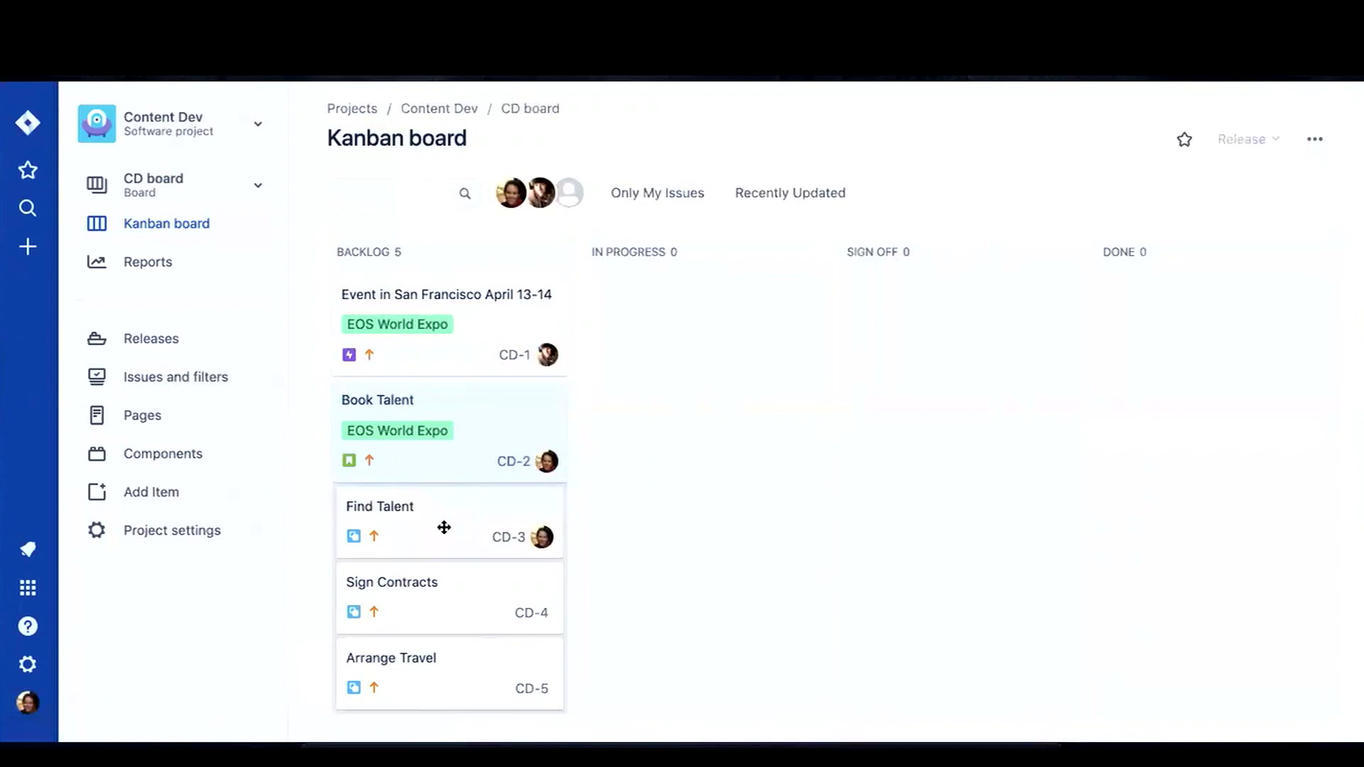
Move the San Francisco event epic and the Book Talent story to Done and return both to Backlog.
{"action": "left_click_drag", "start_coordinate": [445, 526], "coordinate": [649, 561]}
{"action": "left_click_drag", "start_coordinate": [445, 326], "coordinate": [1135, 399]}
{"action": "left_click_drag", "start_coordinate": [1224, 313], "coordinate": [500, 317]}
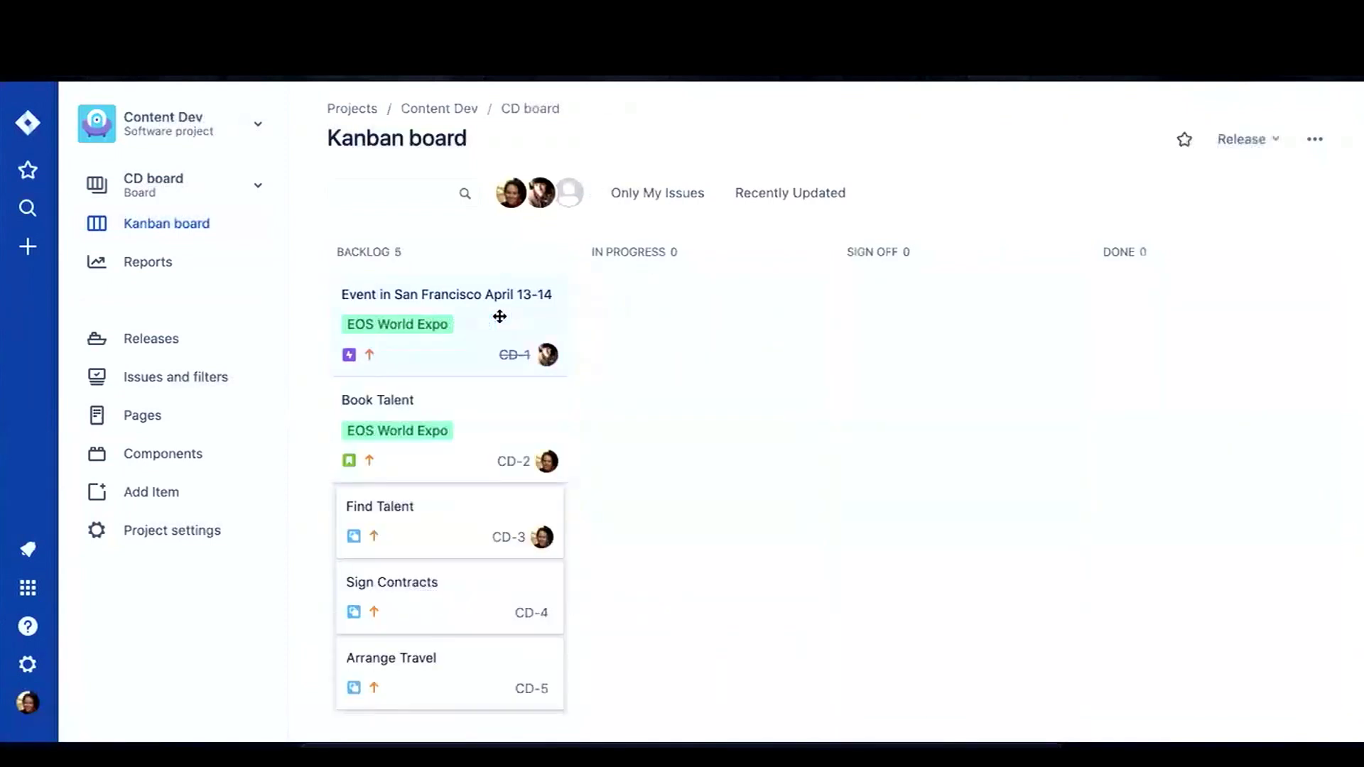
{"action": "left_click_drag", "start_coordinate": [480, 445], "coordinate": [1227, 599]}
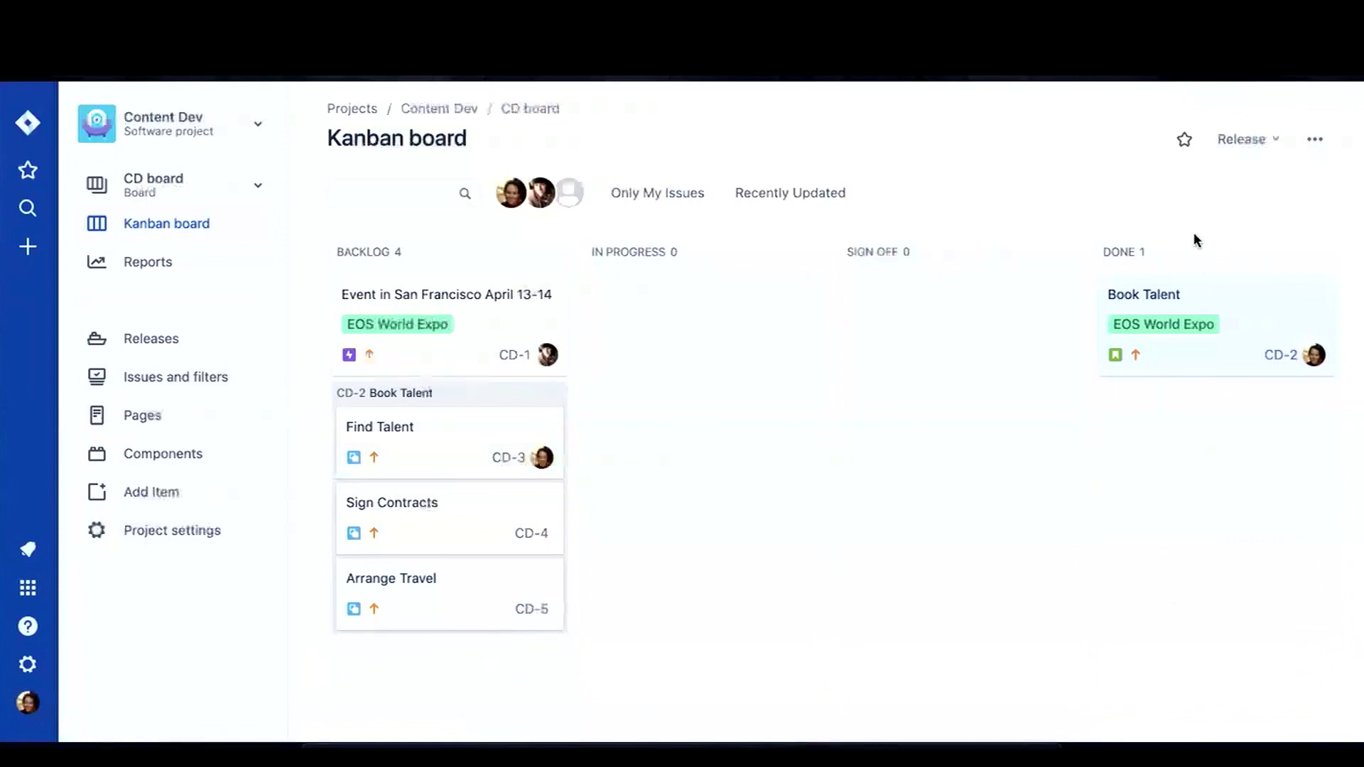
{"action": "left_click_drag", "start_coordinate": [760, 340], "coordinate": [469, 398]}
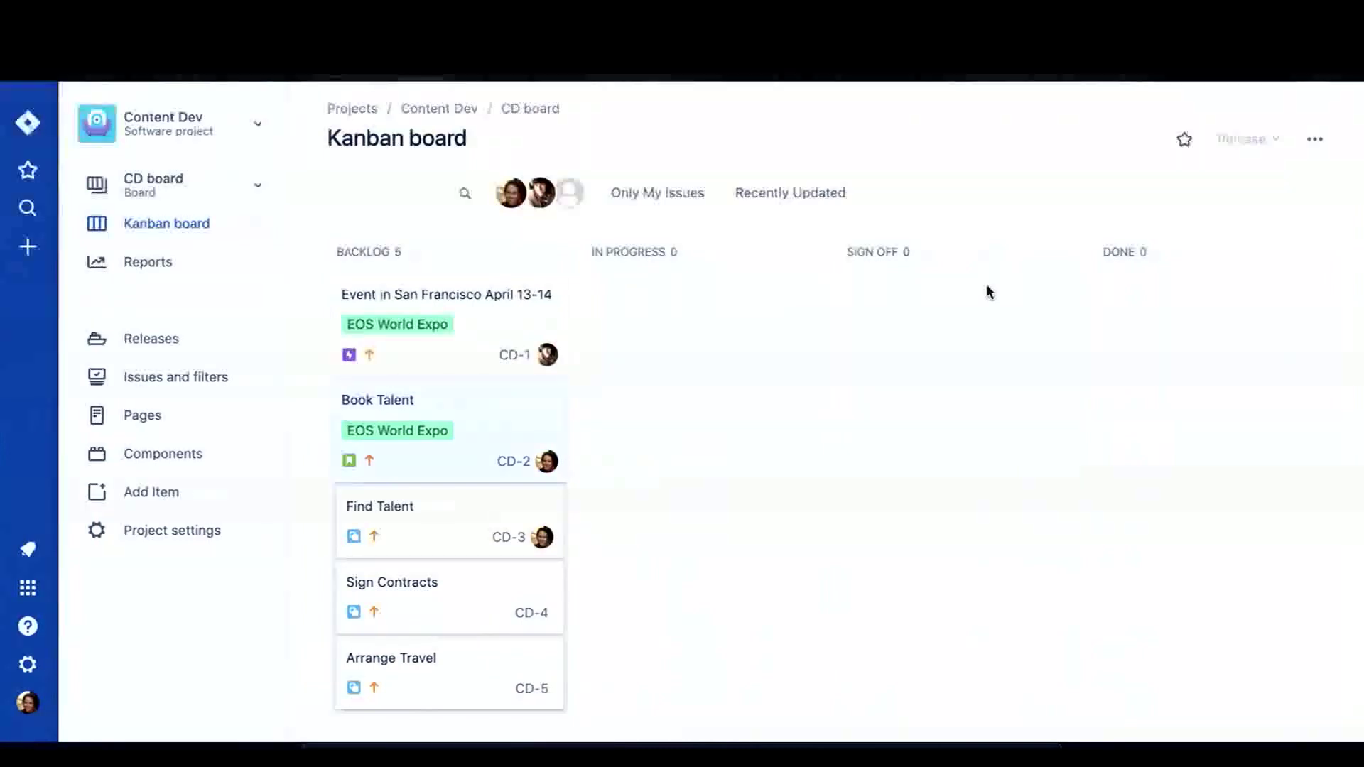
{"action": "left_click", "coordinate": [1322, 144]}
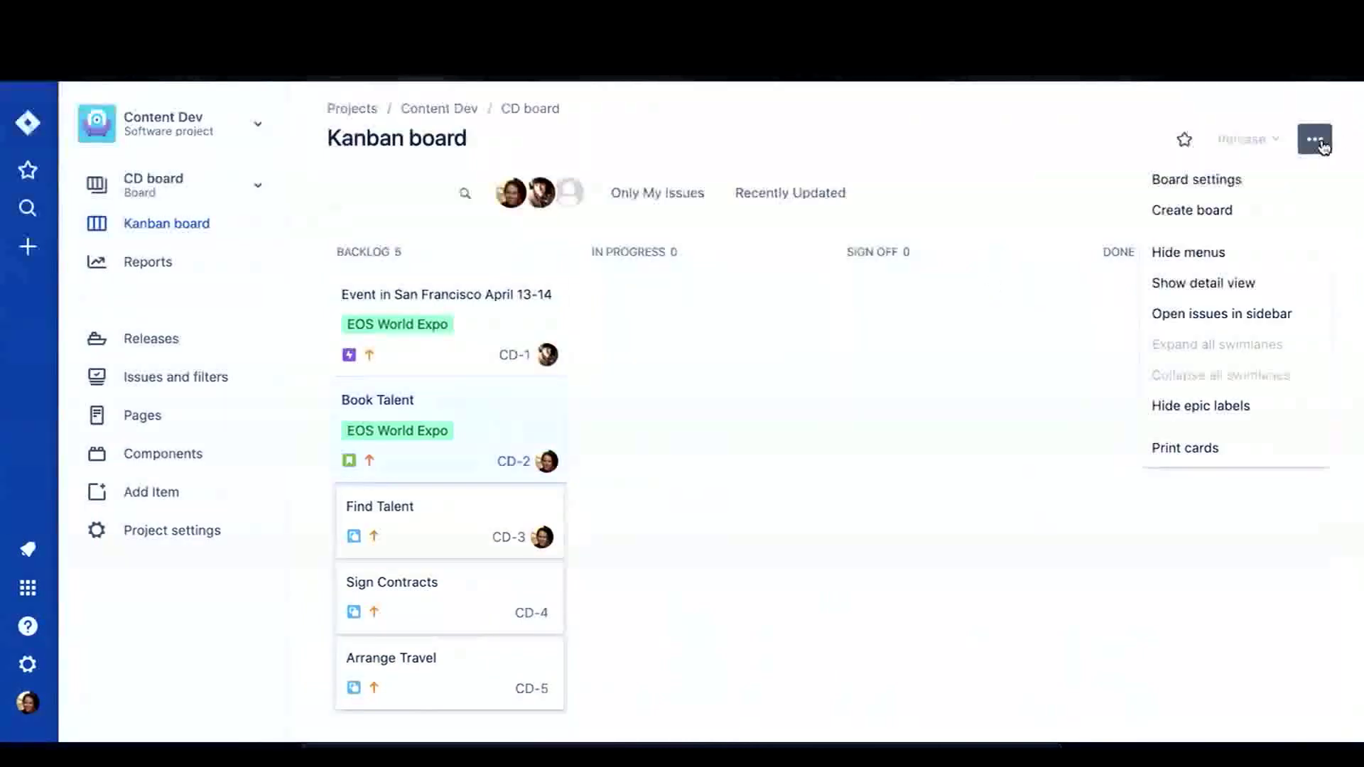
{"action": "left_click", "coordinate": [1323, 146]}
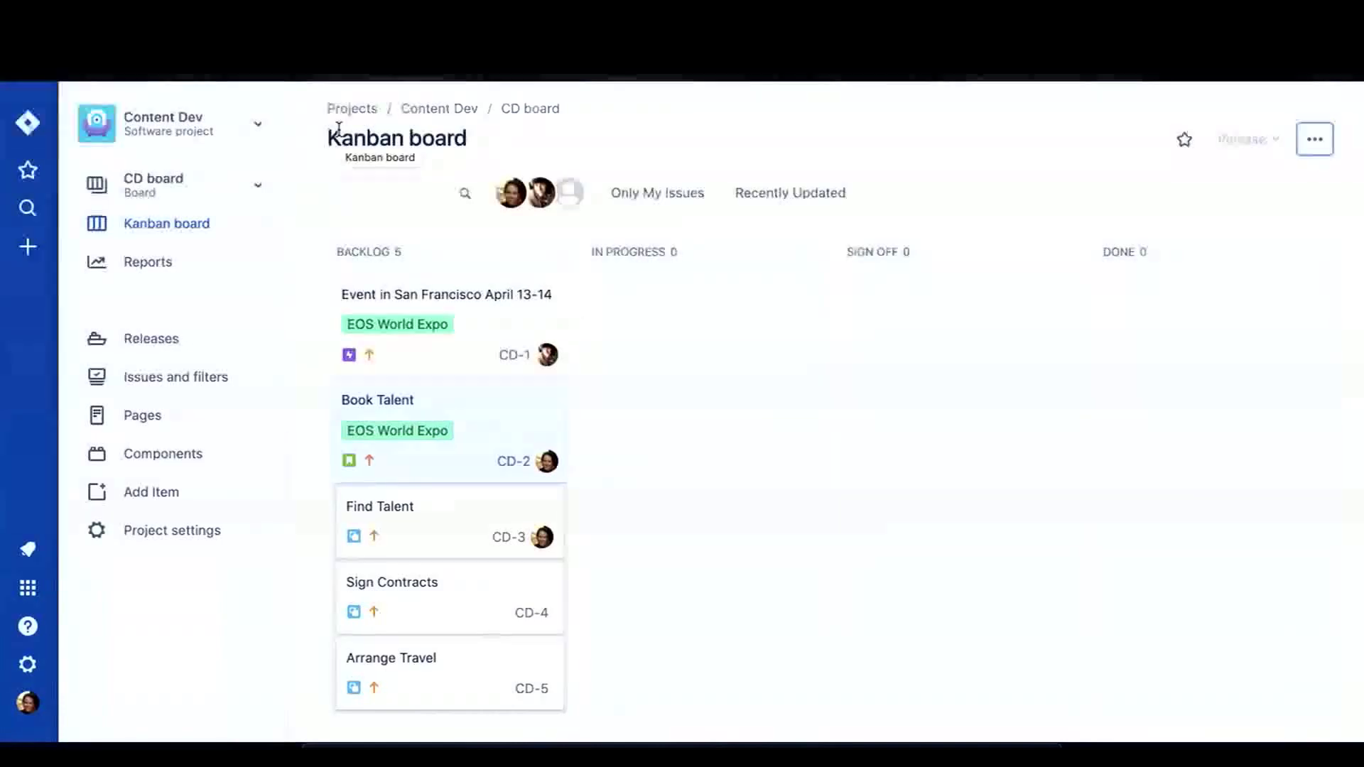
Create a Scrum board named "Scrum Board" from the existing Content Dev project, located in Content Dev (CD).
{"action": "left_click", "coordinate": [1314, 139]}
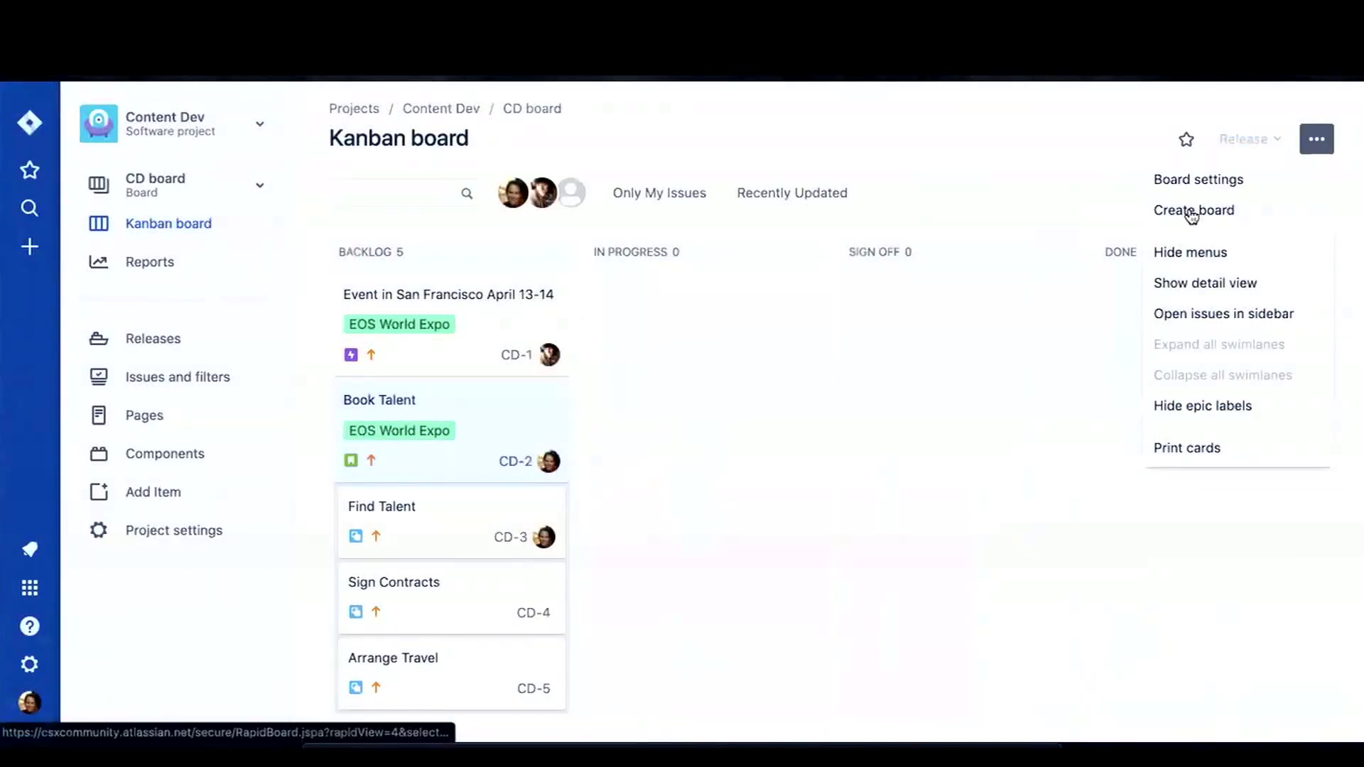
{"action": "left_click", "coordinate": [1192, 211]}
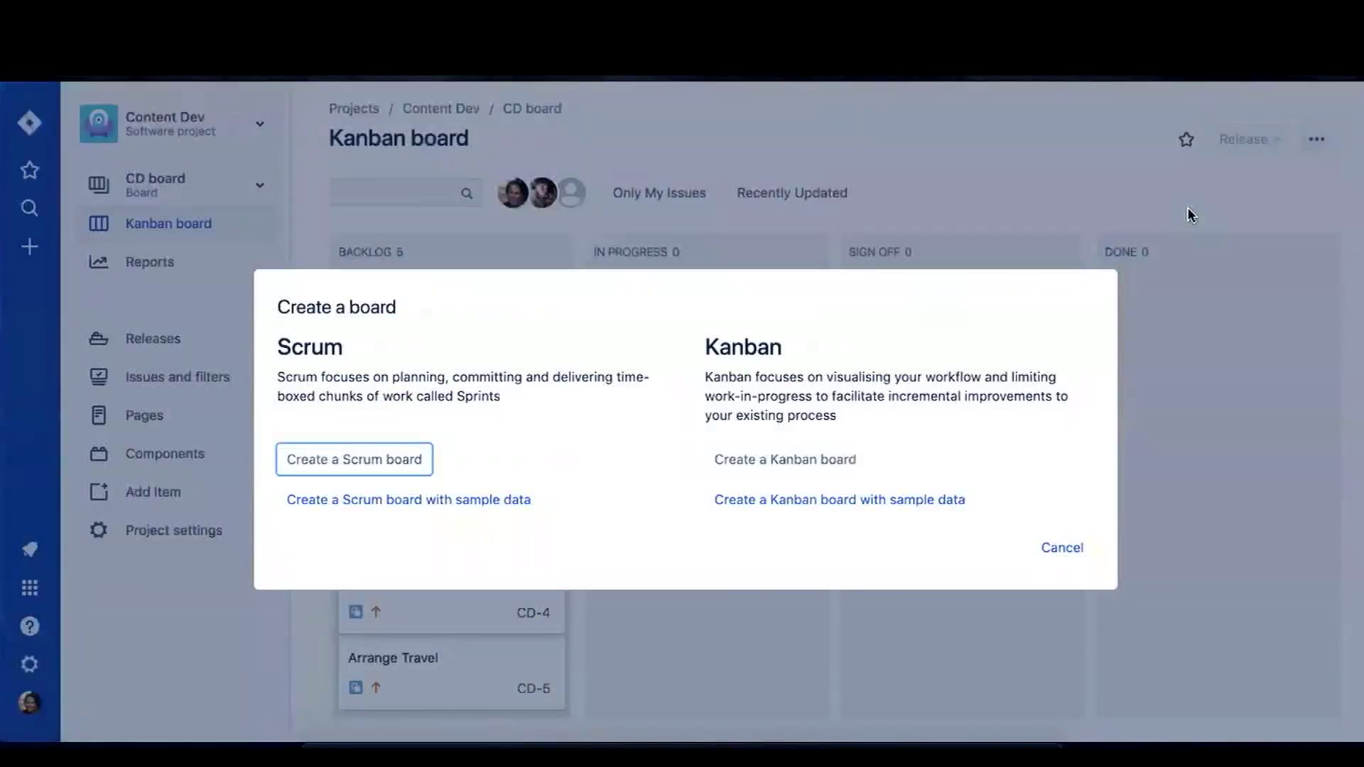
{"action": "left_click", "coordinate": [326, 466]}
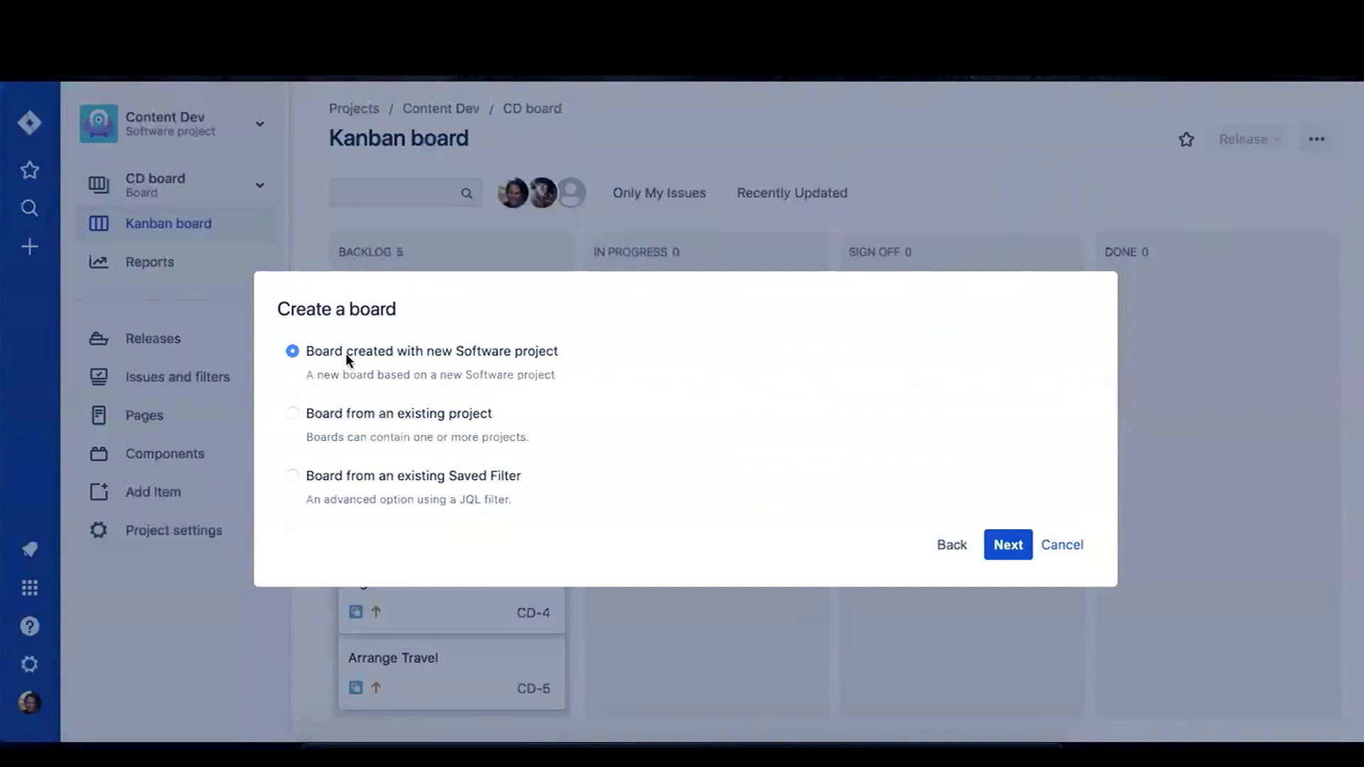
{"action": "left_click", "coordinate": [288, 412]}
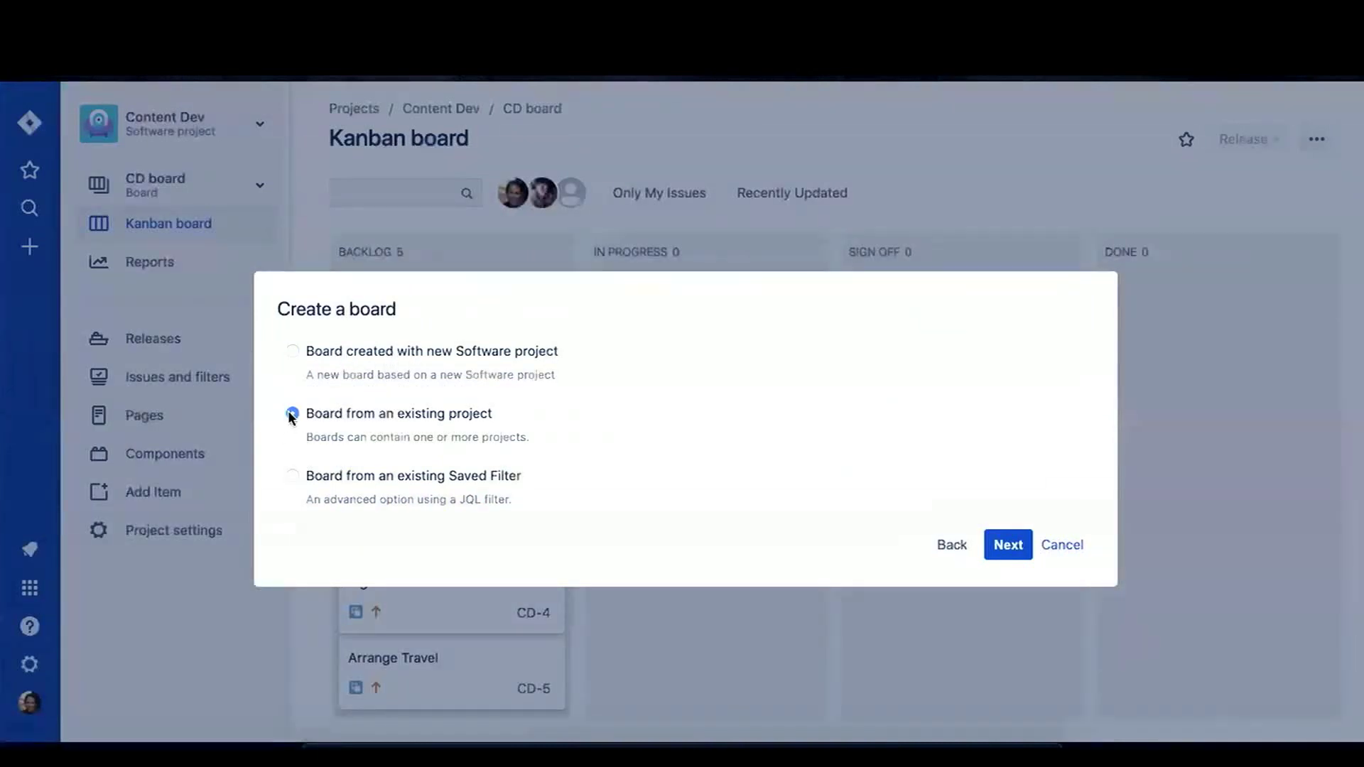
{"action": "left_click", "coordinate": [1007, 543]}
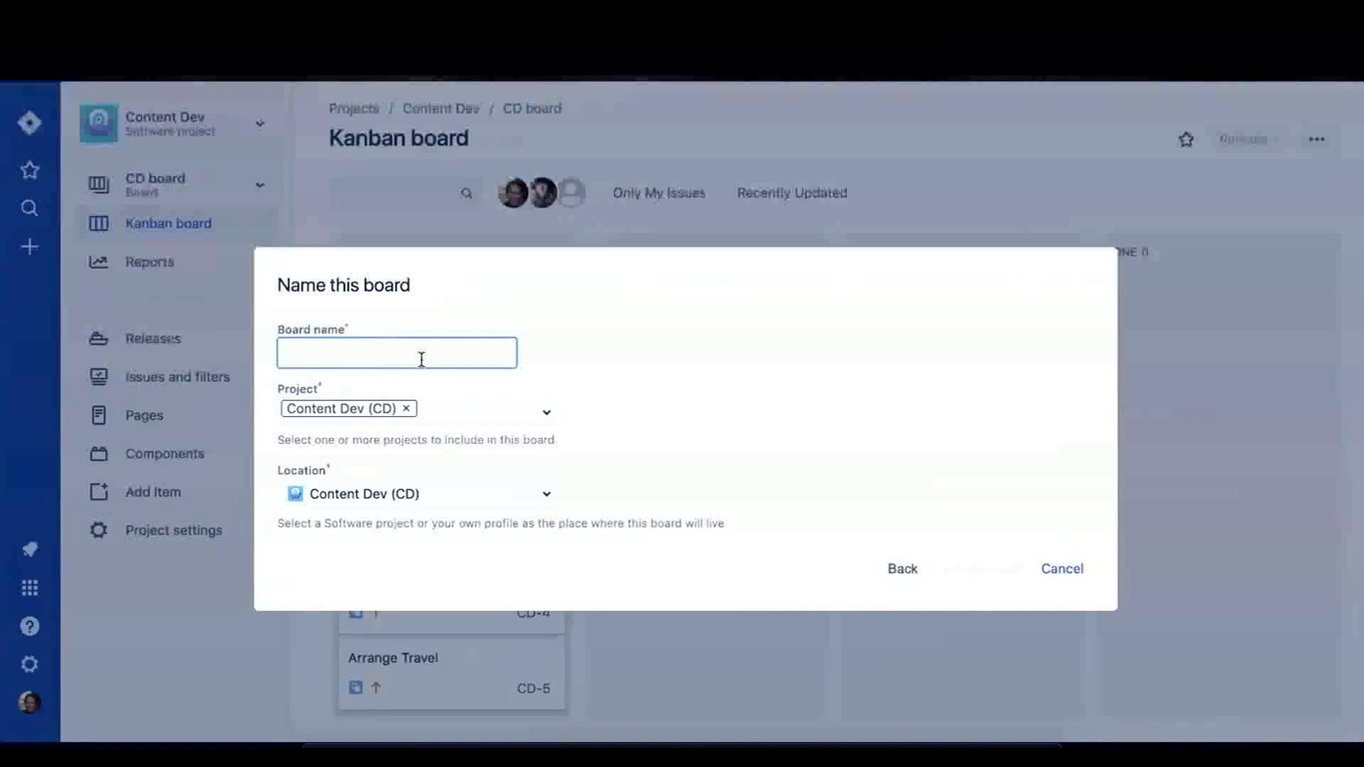
{"action": "type", "text": "Scrum Board"}
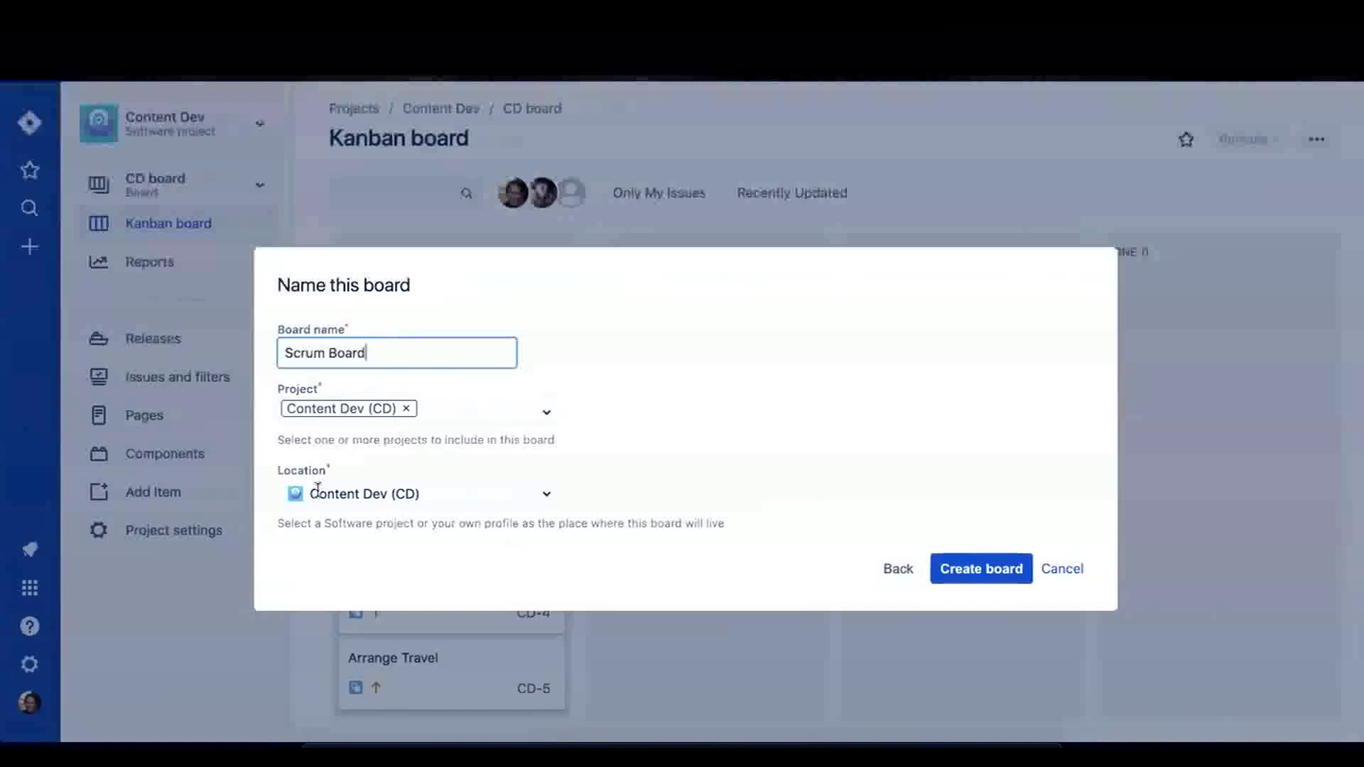
{"action": "left_click", "coordinate": [984, 571]}
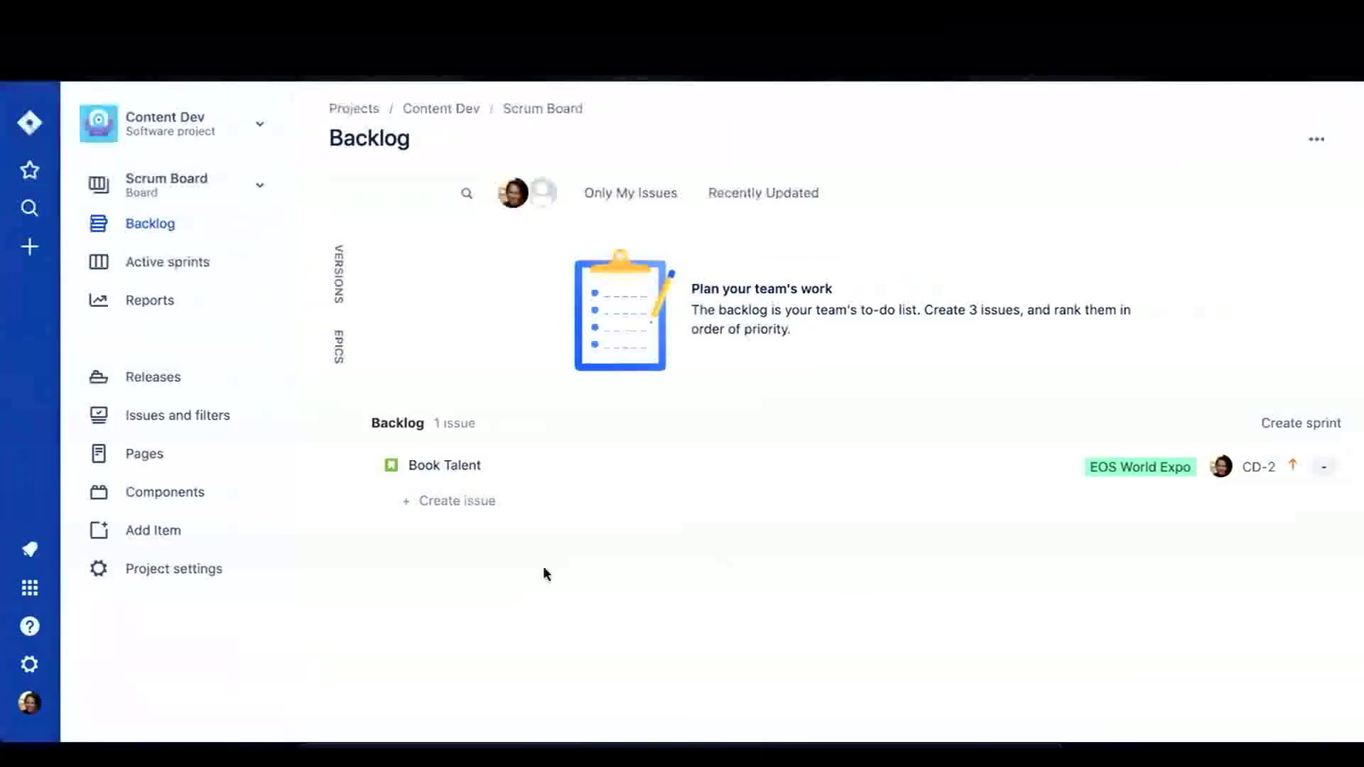
Create a sprint in the Scrum Board backlog, move the Book Talent story into it and dismiss the start-sprint hint.
{"action": "left_click", "coordinate": [1269, 424]}
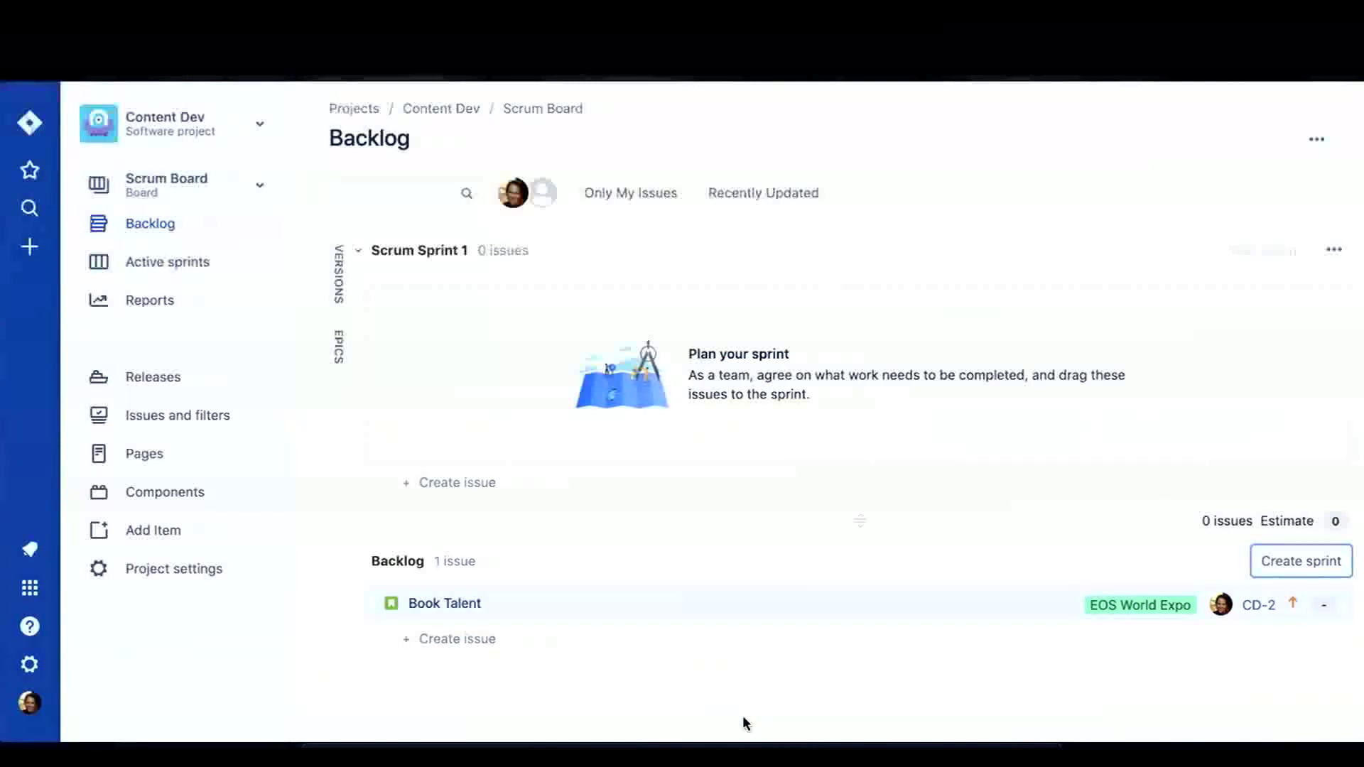
{"action": "left_click_drag", "start_coordinate": [508, 613], "coordinate": [514, 384]}
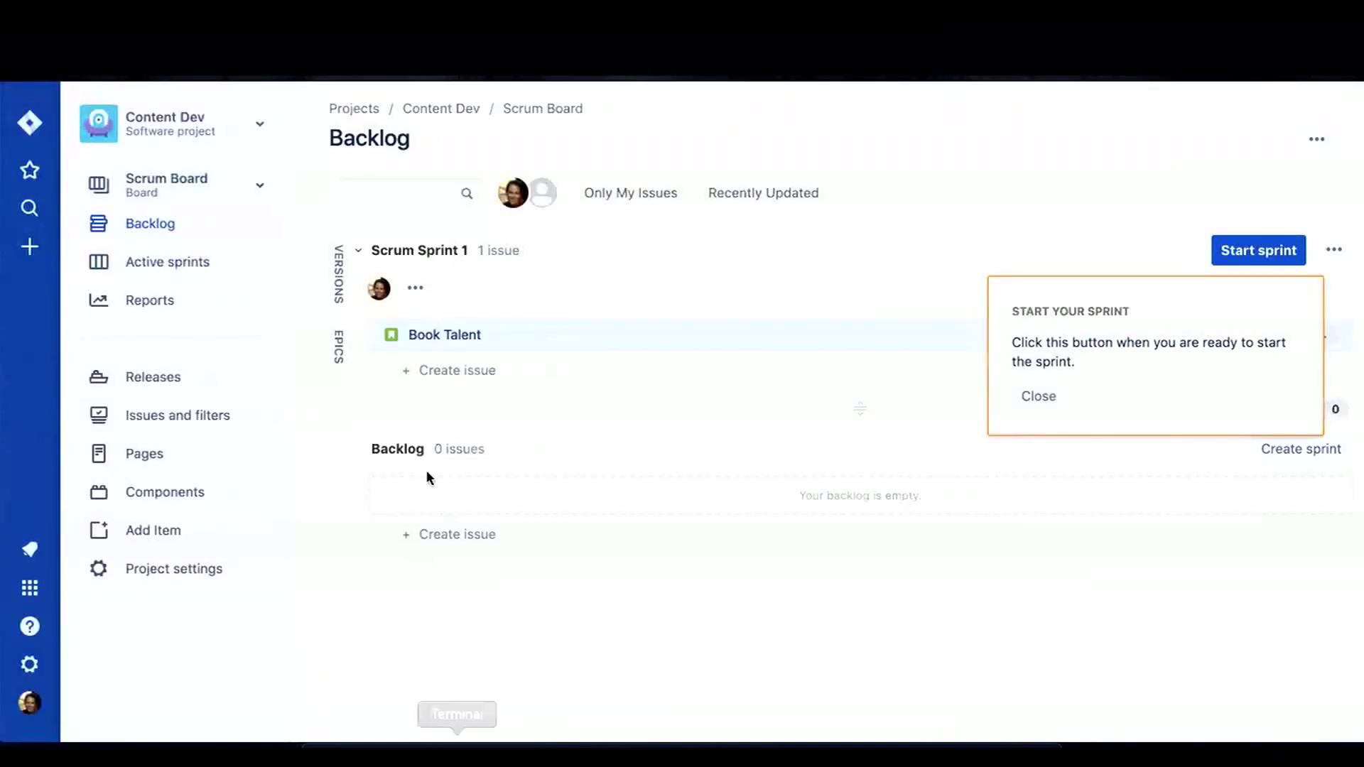
{"action": "left_click", "coordinate": [1037, 397]}
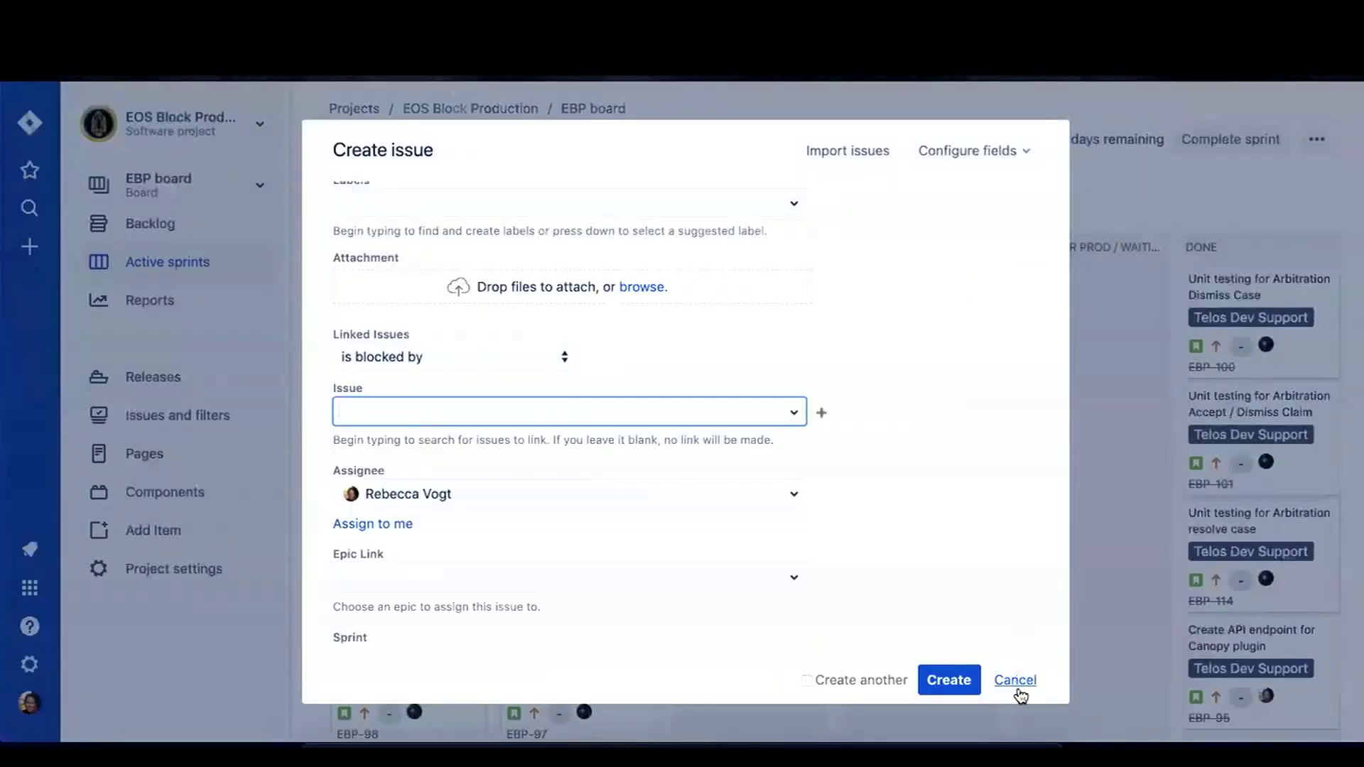
Discard the unfinished new issue on the EOS Block Production project's EBP board.
{"action": "left_click", "coordinate": [1020, 692]}
{"action": "left_click", "coordinate": [863, 255]}
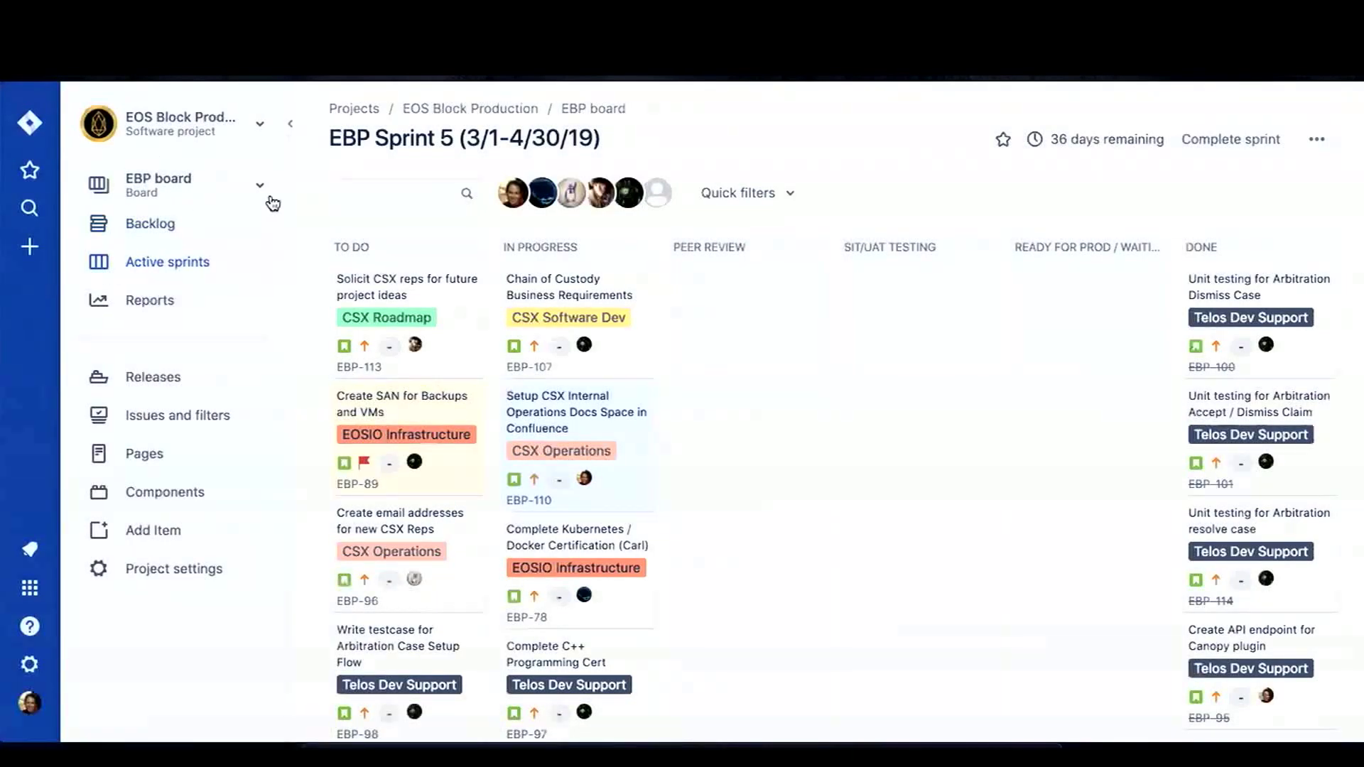
Open the EBP board's backlog and examine the issues in EBP Sprint 5 and those still in the Backlog section.
{"action": "left_click", "coordinate": [152, 229]}
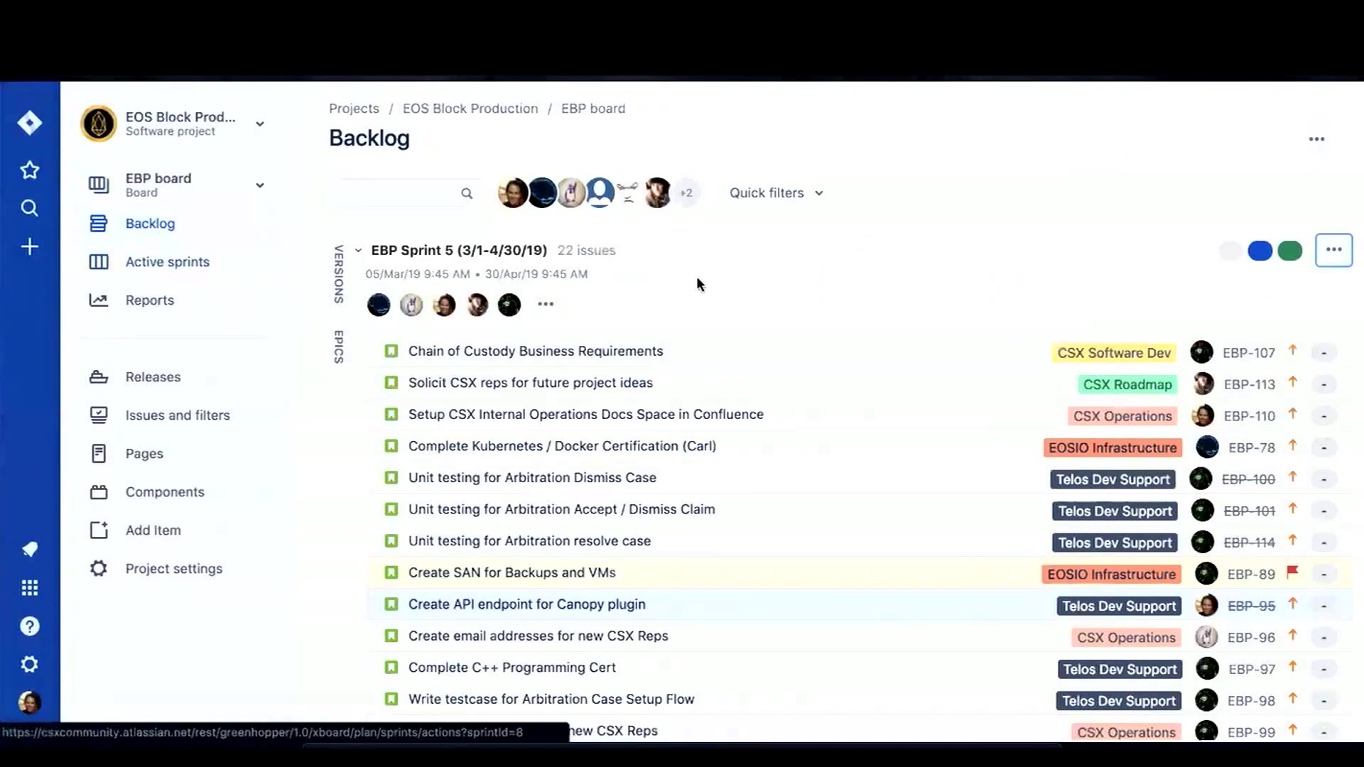
{"action": "scroll", "coordinate": [700, 284], "scroll_direction": "down", "scroll_amount": 10}
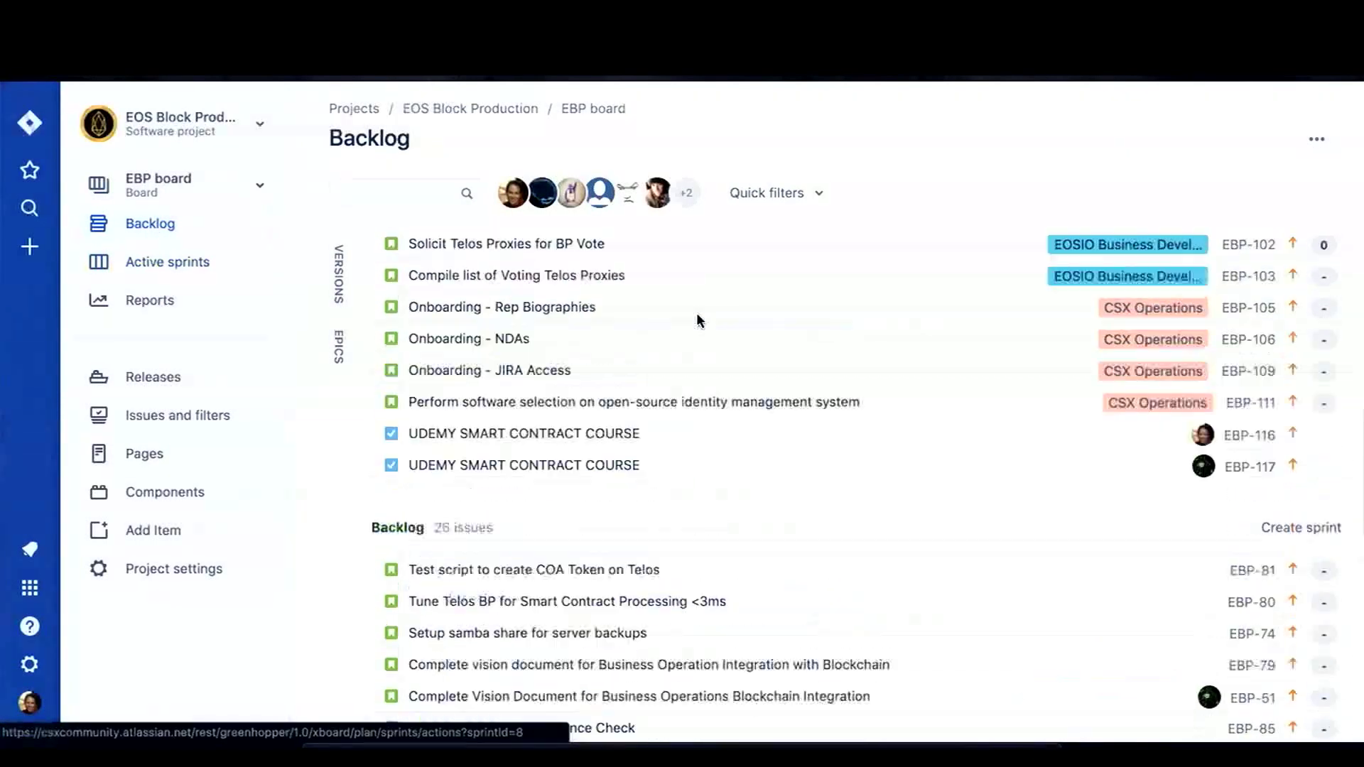
{"action": "scroll", "coordinate": [700, 321], "scroll_direction": "up", "scroll_amount": 10}
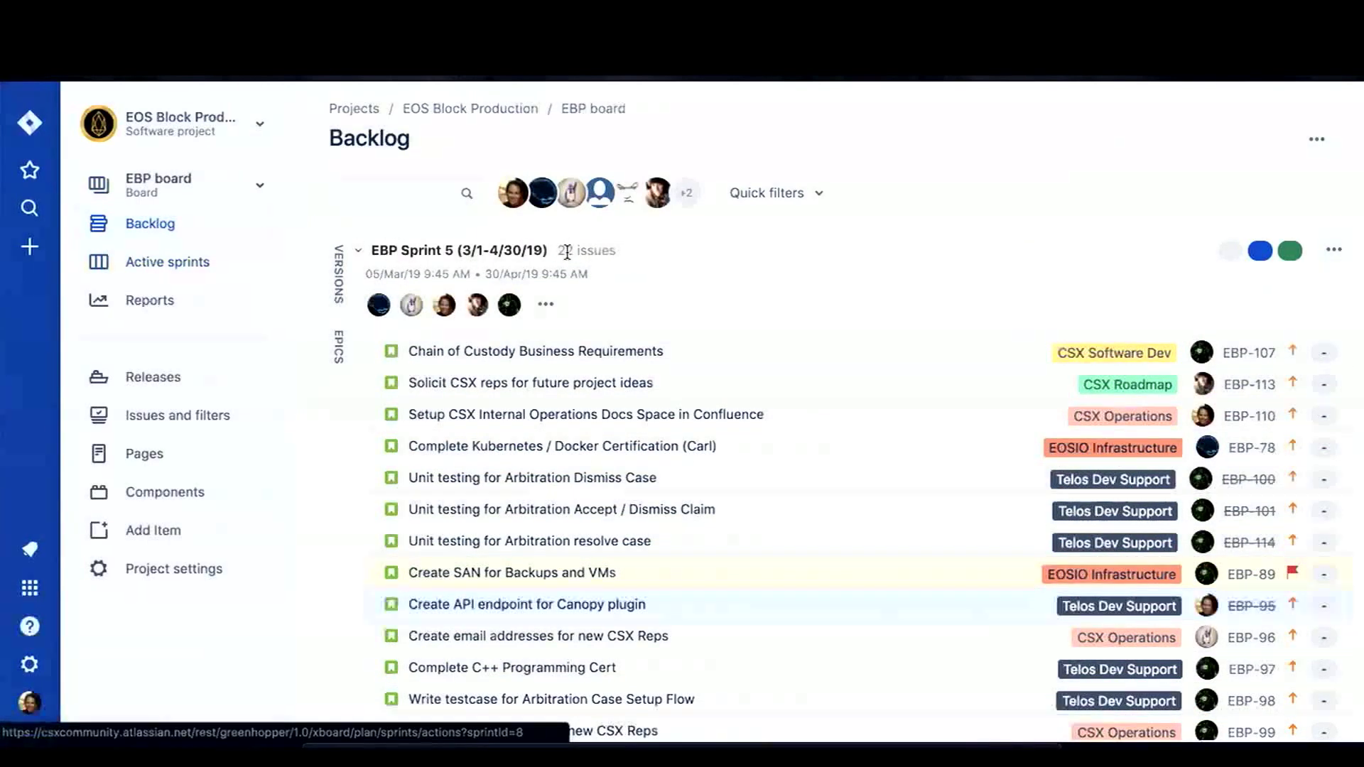
{"action": "scroll", "coordinate": [590, 483], "scroll_direction": "down", "scroll_amount": 1}
{"action": "scroll", "coordinate": [589, 484], "scroll_direction": "down", "scroll_amount": 1}
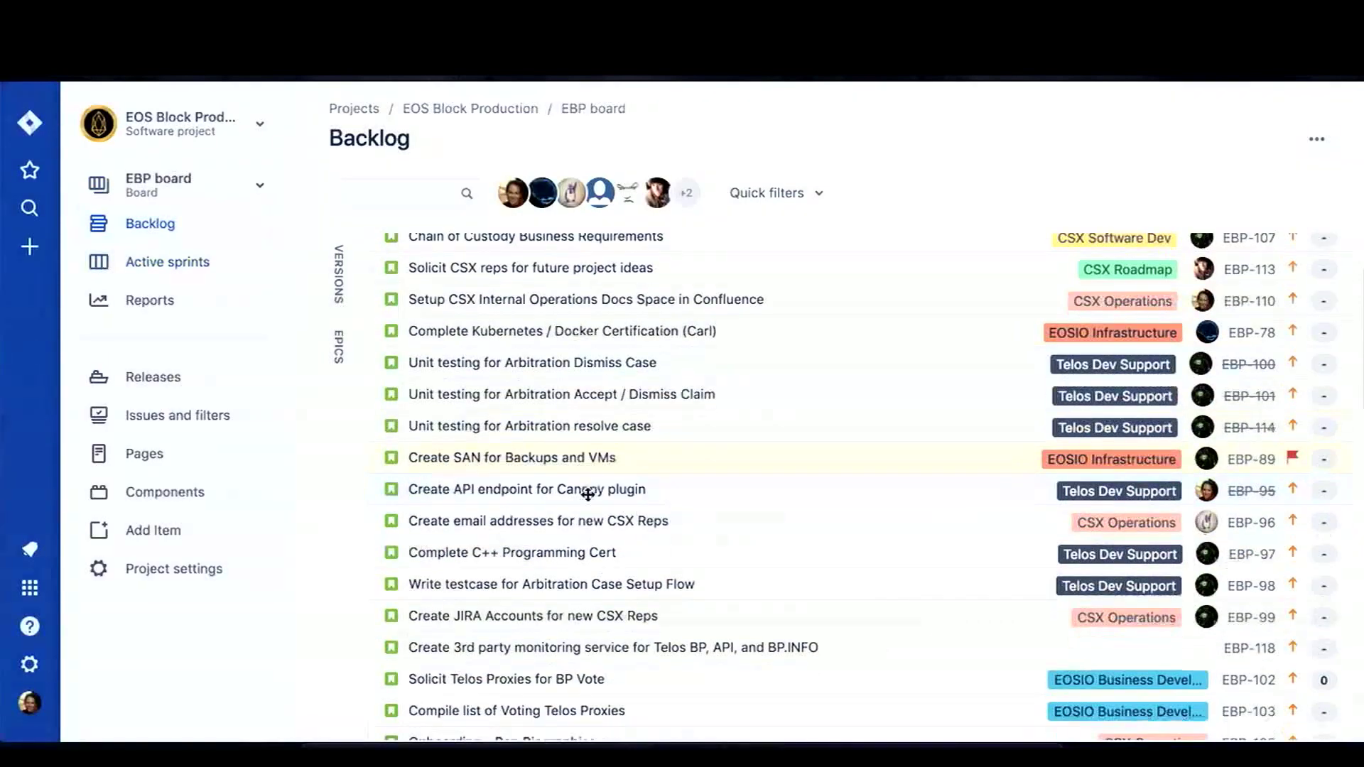
{"action": "scroll", "coordinate": [557, 609], "scroll_direction": "down", "scroll_amount": 1}
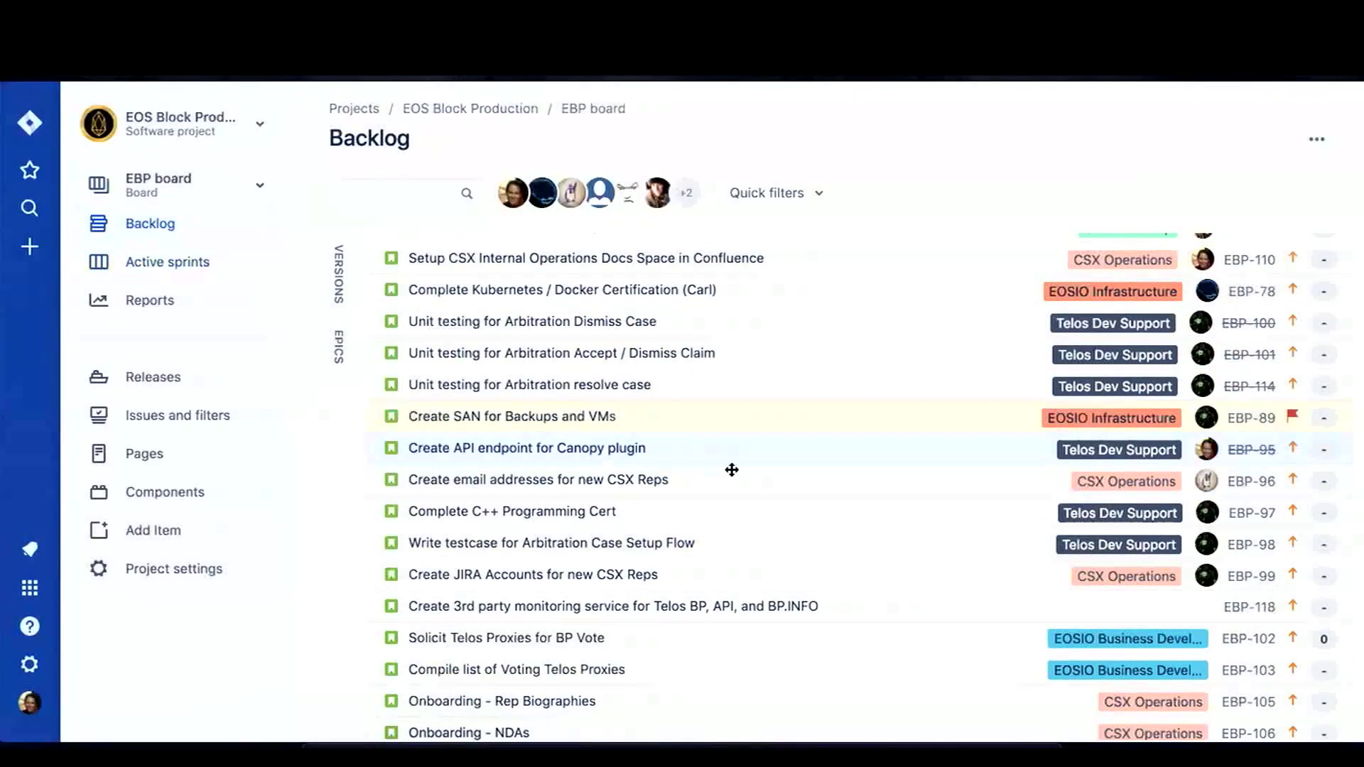
{"action": "scroll", "coordinate": [1074, 406], "scroll_direction": "up", "scroll_amount": 2}
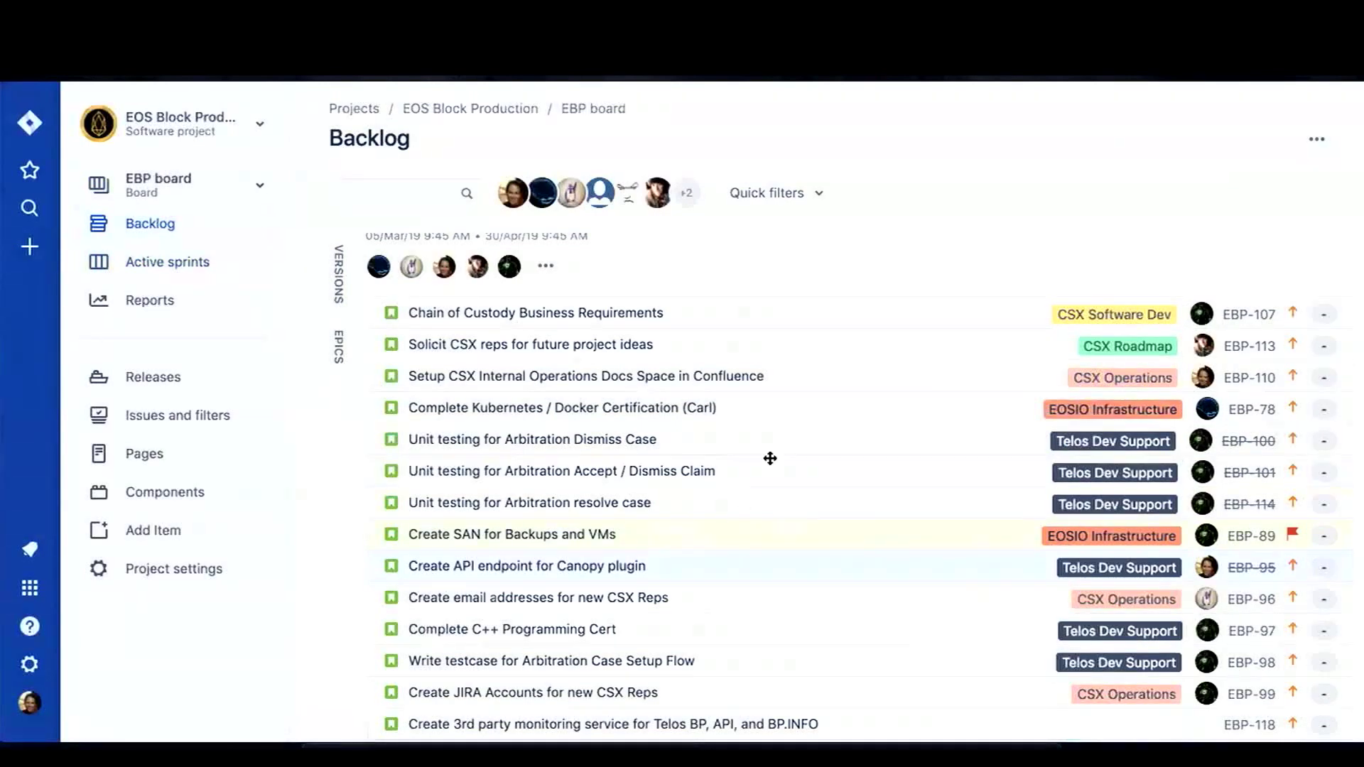
{"action": "scroll", "coordinate": [770, 457], "scroll_direction": "down", "scroll_amount": 1}
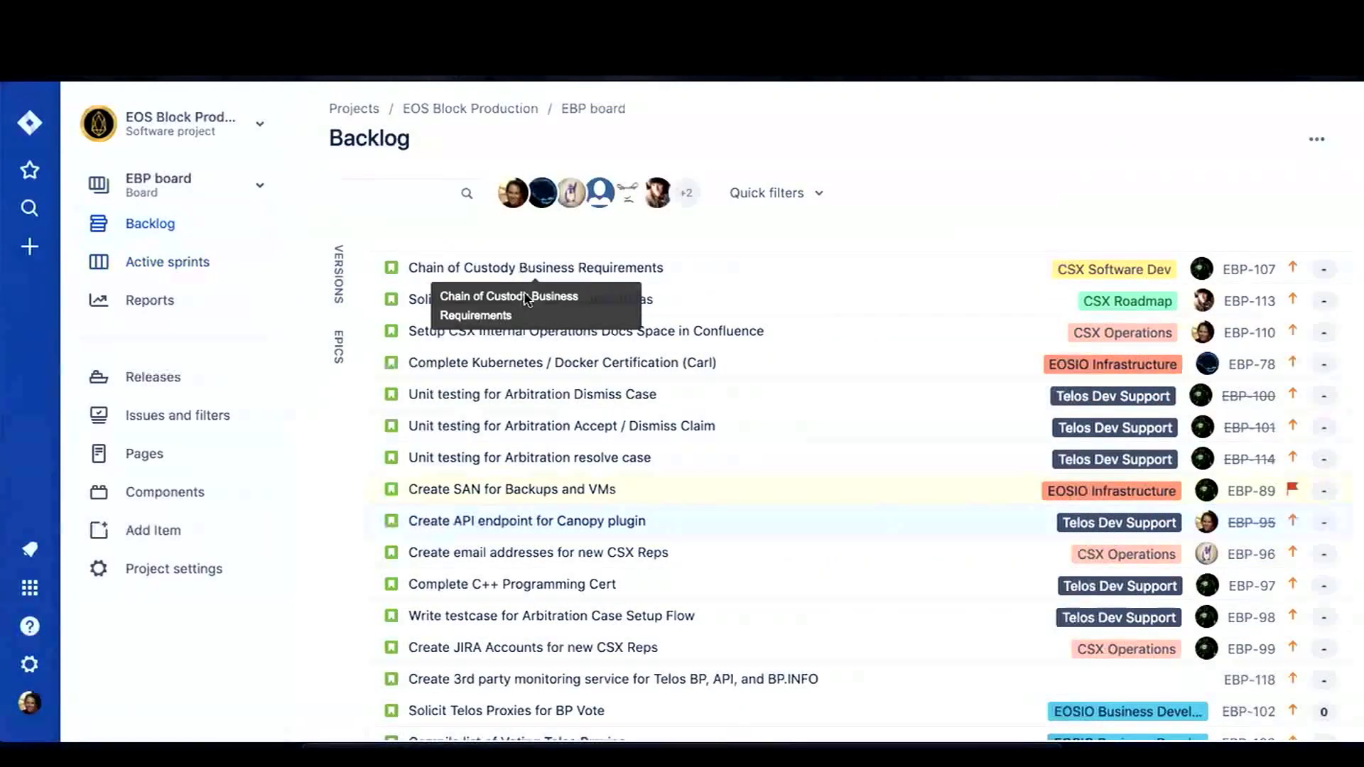
{"action": "scroll", "coordinate": [534, 601], "scroll_direction": "down", "scroll_amount": 1}
{"action": "scroll", "coordinate": [534, 600], "scroll_direction": "down", "scroll_amount": 4}
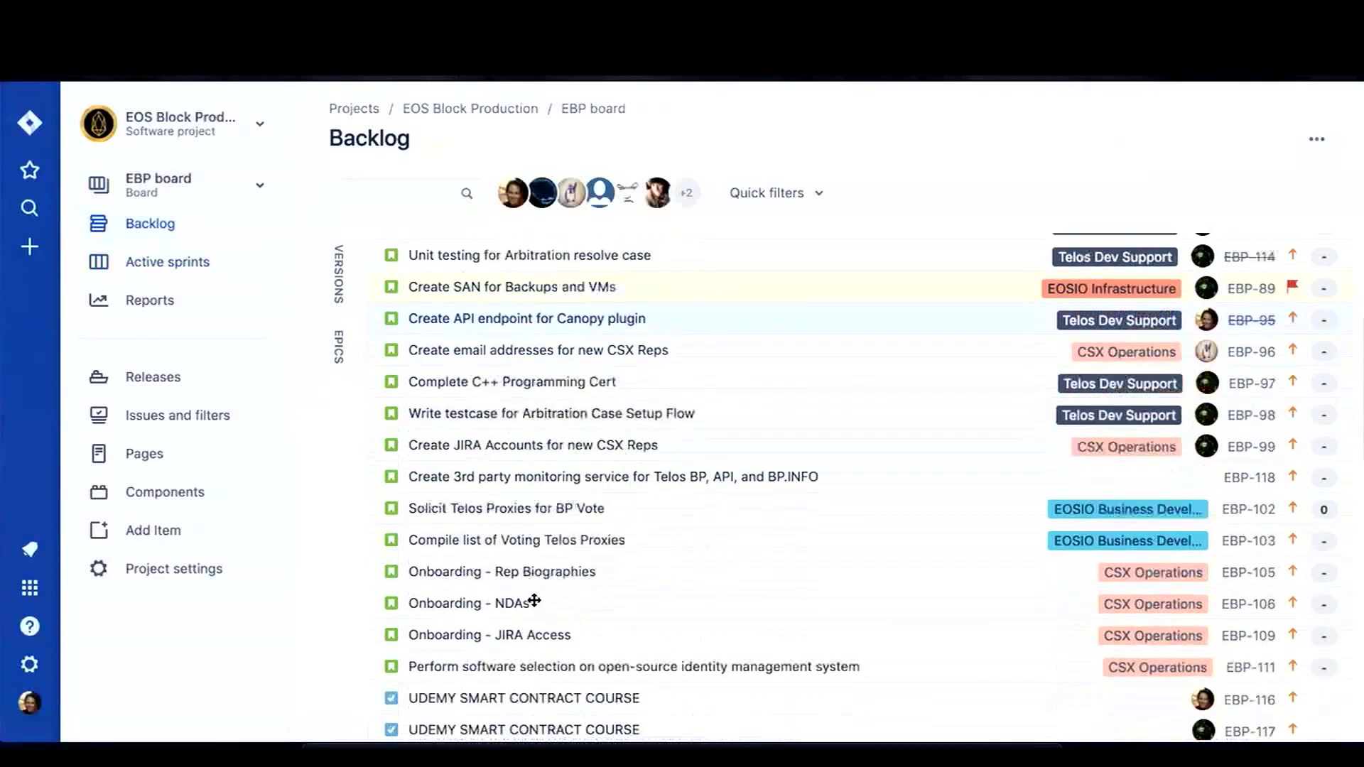
{"action": "scroll", "coordinate": [528, 433], "scroll_direction": "down", "scroll_amount": 3}
{"action": "scroll", "coordinate": [527, 433], "scroll_direction": "down", "scroll_amount": 6}
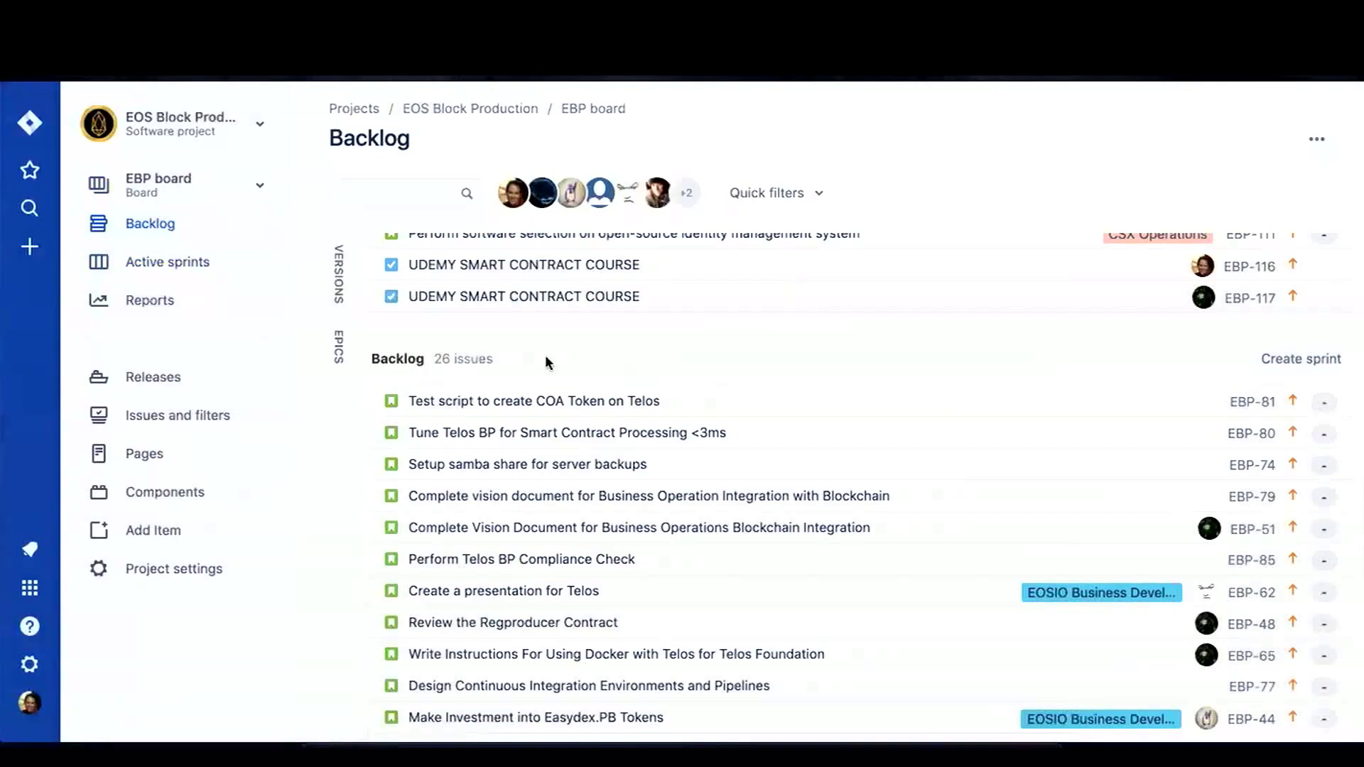
{"action": "scroll", "coordinate": [510, 538], "scroll_direction": "down", "scroll_amount": 7}
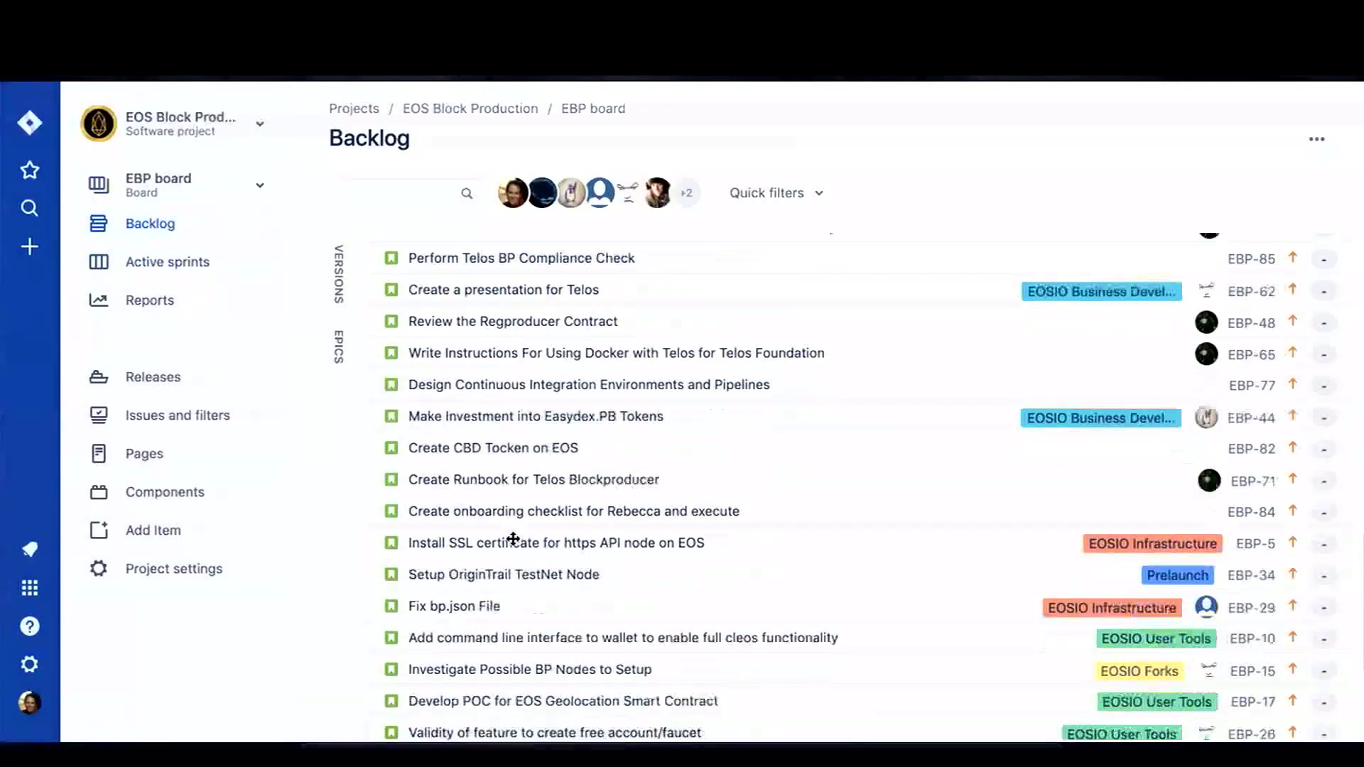
{"action": "scroll", "coordinate": [512, 540], "scroll_direction": "down", "scroll_amount": 5}
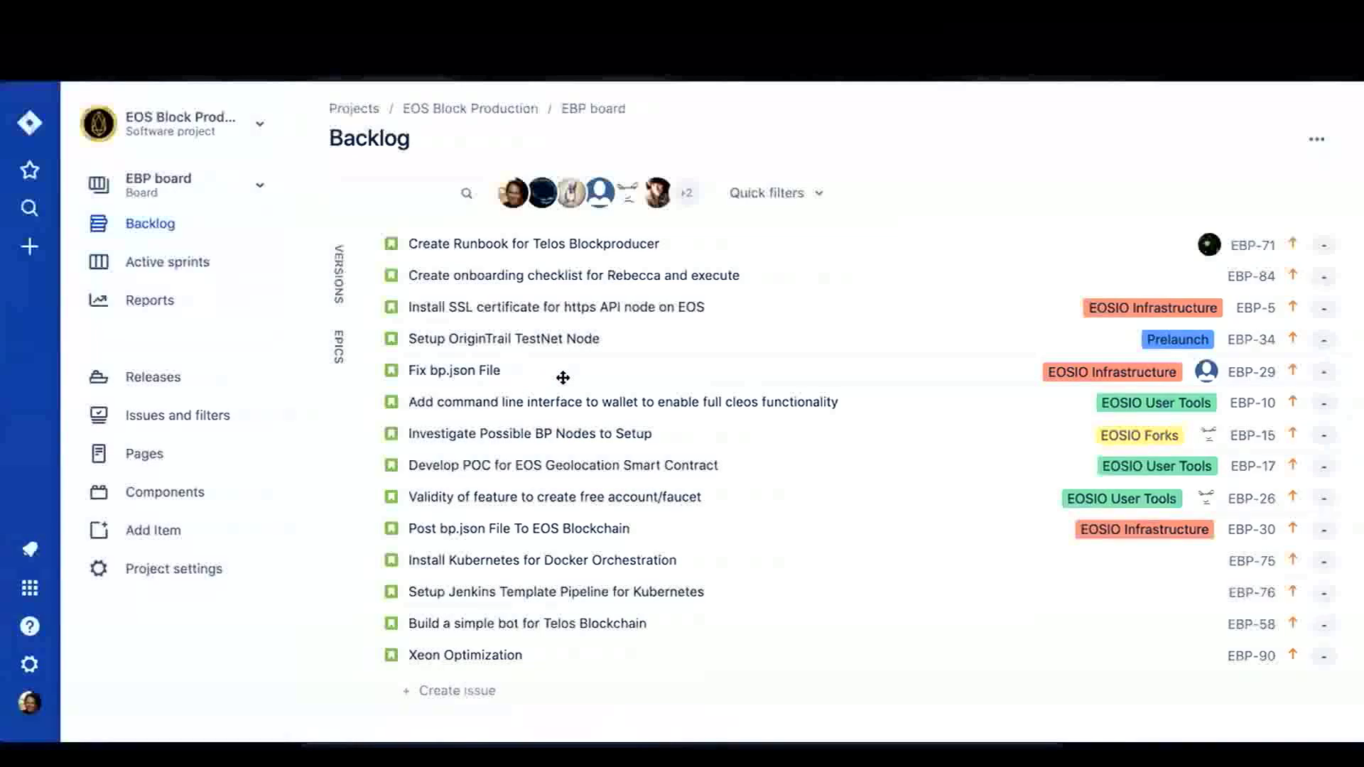
{"action": "scroll", "coordinate": [569, 436], "scroll_direction": "up", "scroll_amount": 3}
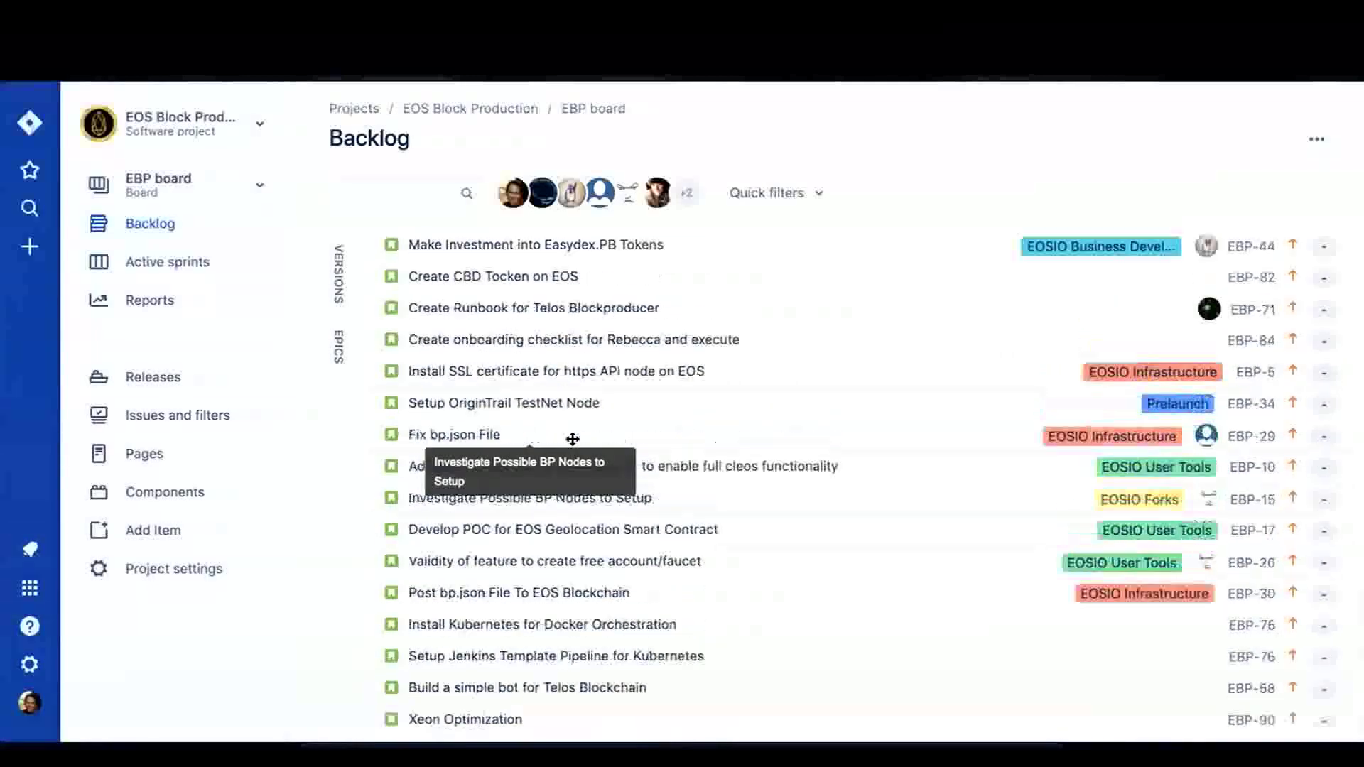
{"action": "scroll", "coordinate": [572, 439], "scroll_direction": "up", "scroll_amount": 7}
{"action": "scroll", "coordinate": [572, 439], "scroll_direction": "down", "scroll_amount": 3}
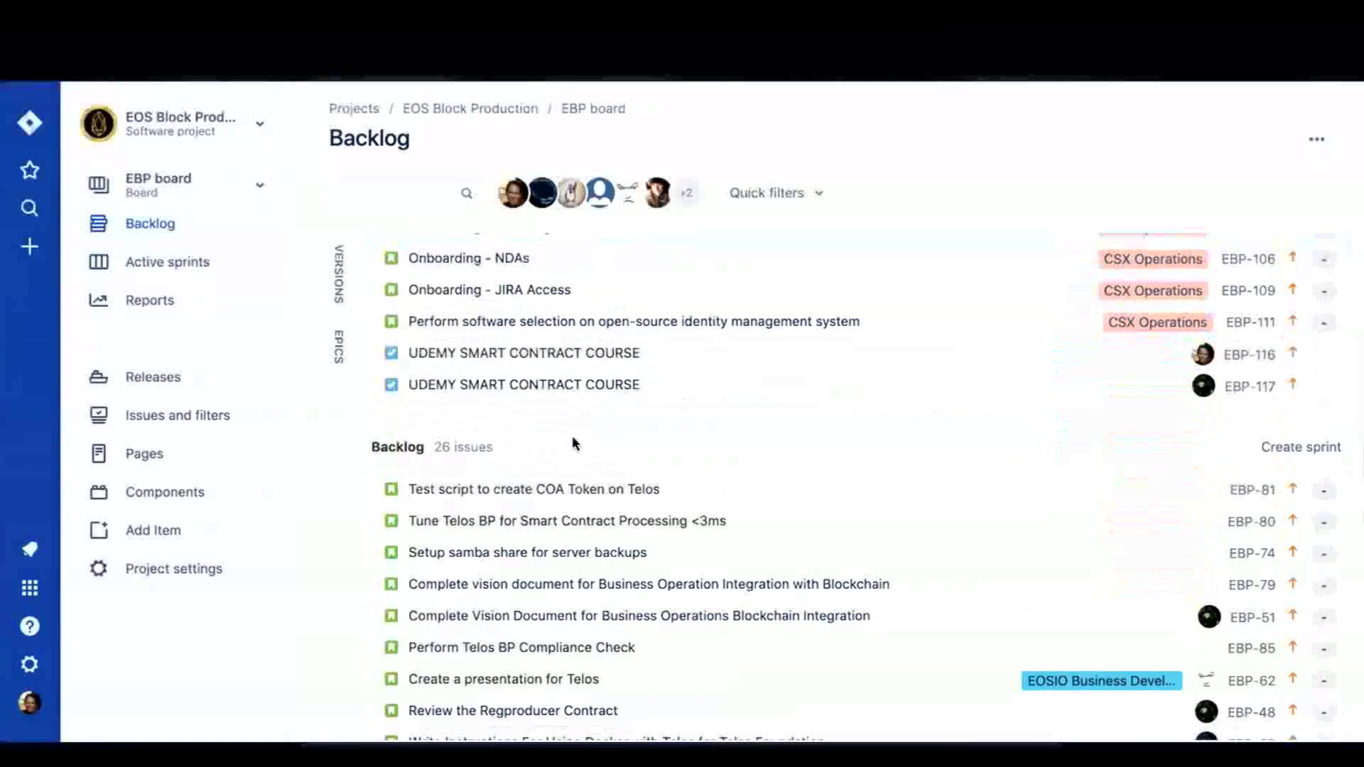
Reorder the EBP backlog by moving "Tune Telos BP for Smart Contract Processing <3ms" below "Complete vision document for Business Operation Integration with Blockchain".
{"action": "scroll", "coordinate": [572, 438], "scroll_direction": "up", "scroll_amount": 2}
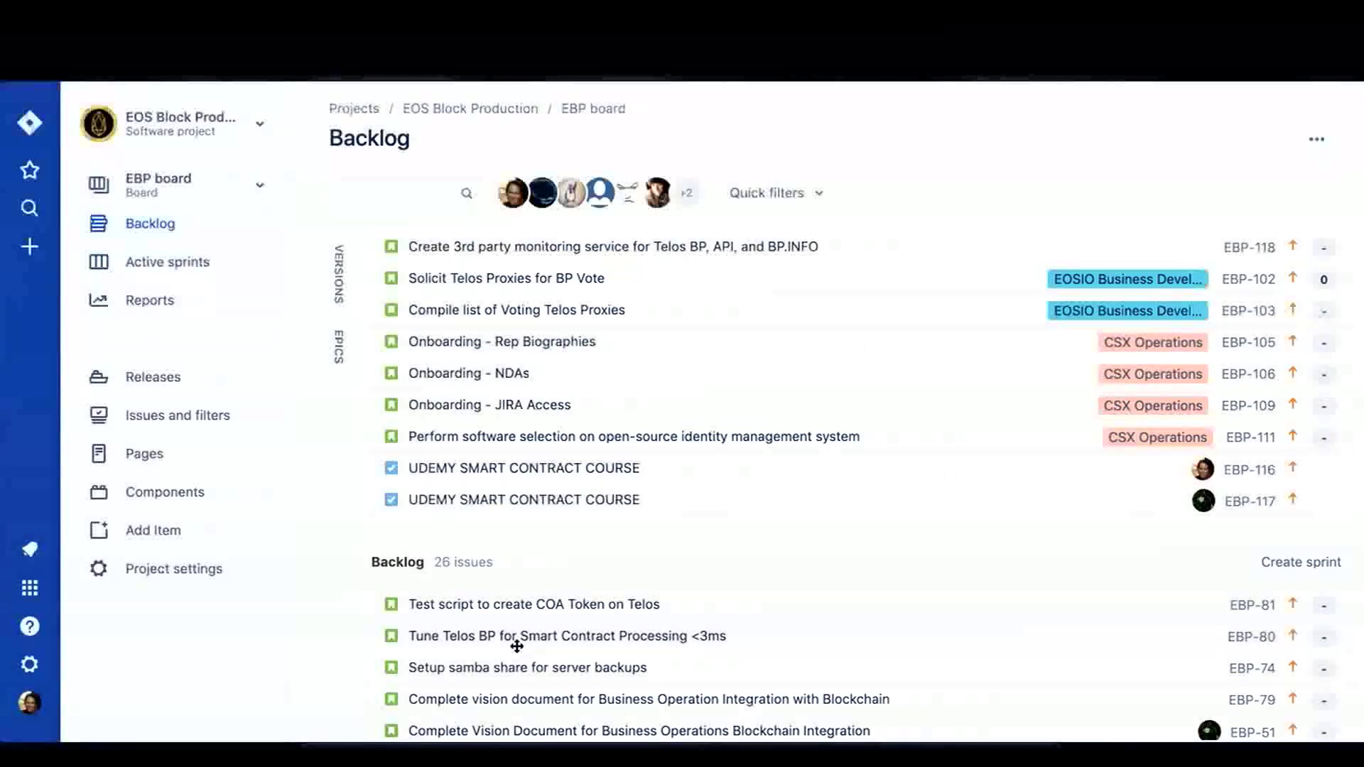
{"action": "left_click_drag", "start_coordinate": [512, 638], "coordinate": [542, 508]}
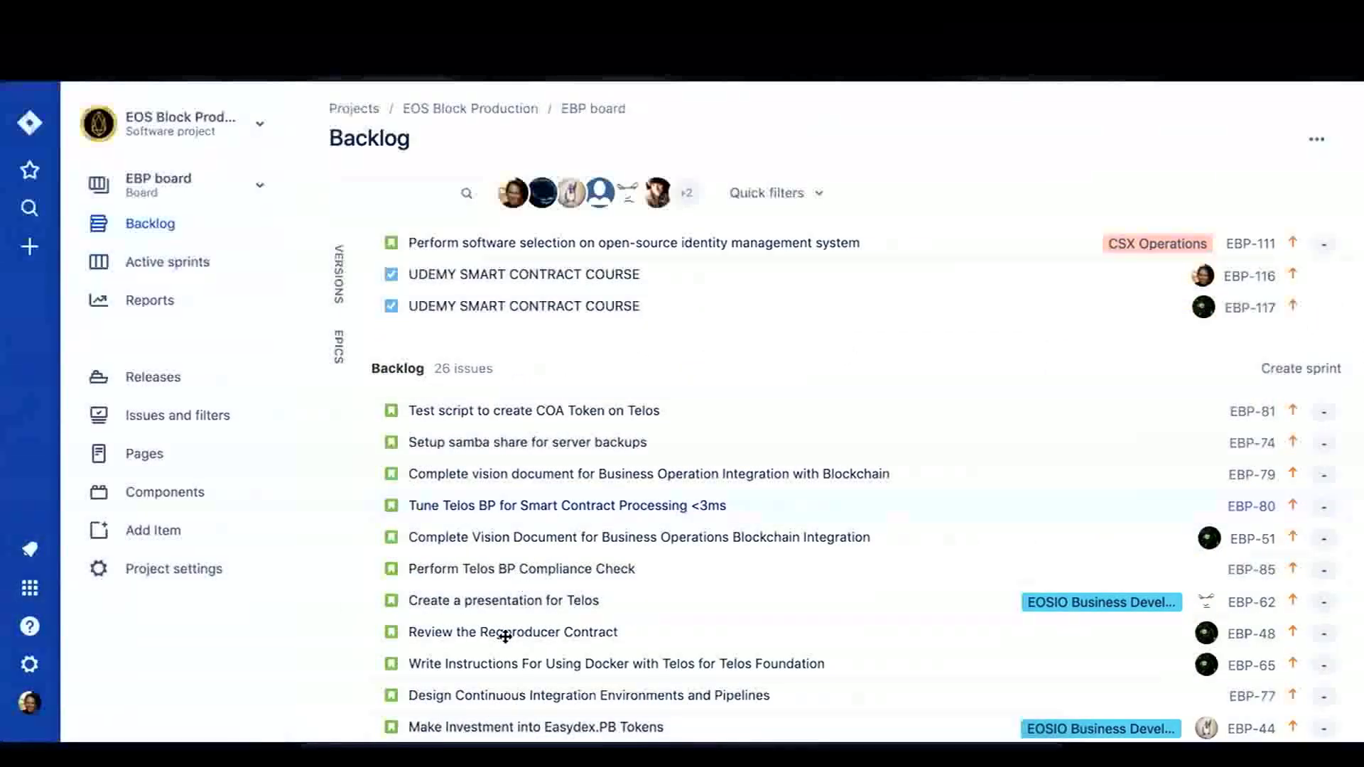
{"action": "scroll", "coordinate": [558, 596], "scroll_direction": "down", "scroll_amount": 2}
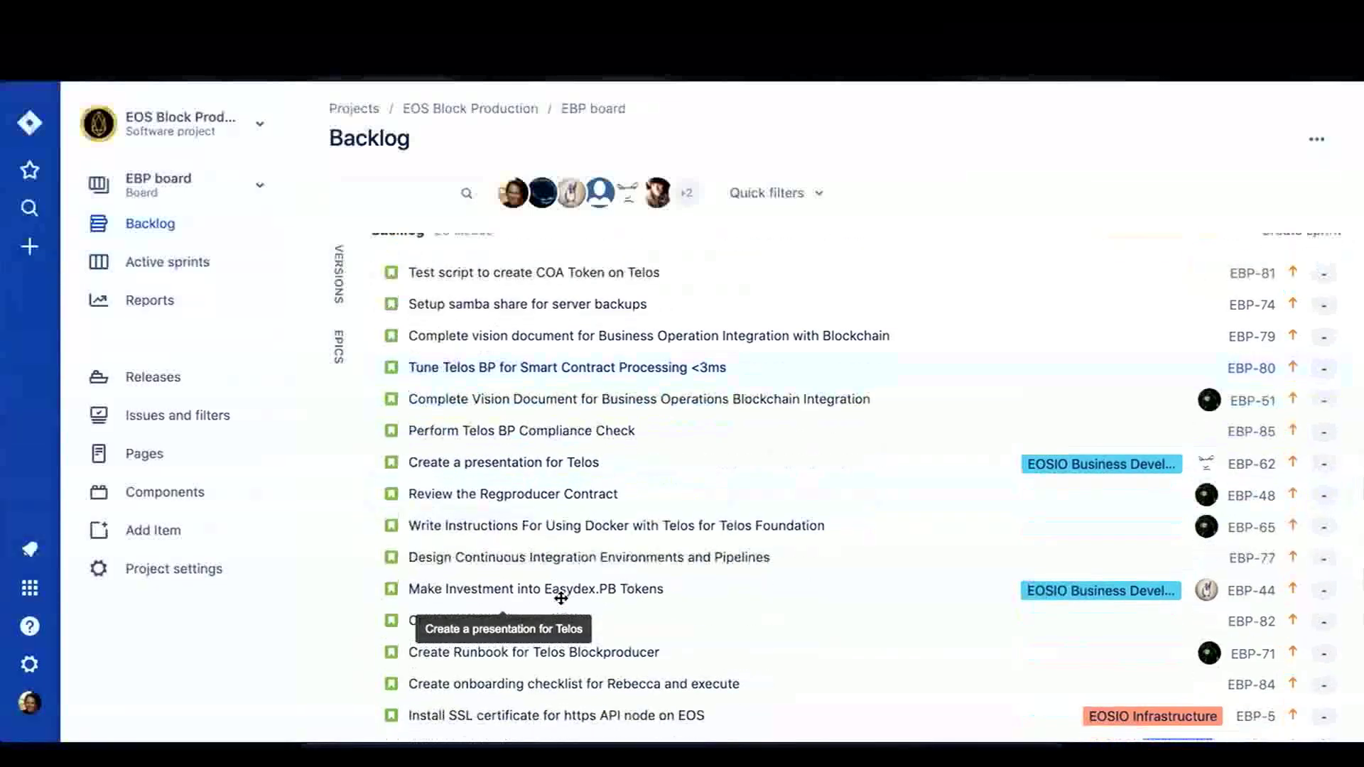
{"action": "scroll", "coordinate": [561, 597], "scroll_direction": "up", "scroll_amount": 10}
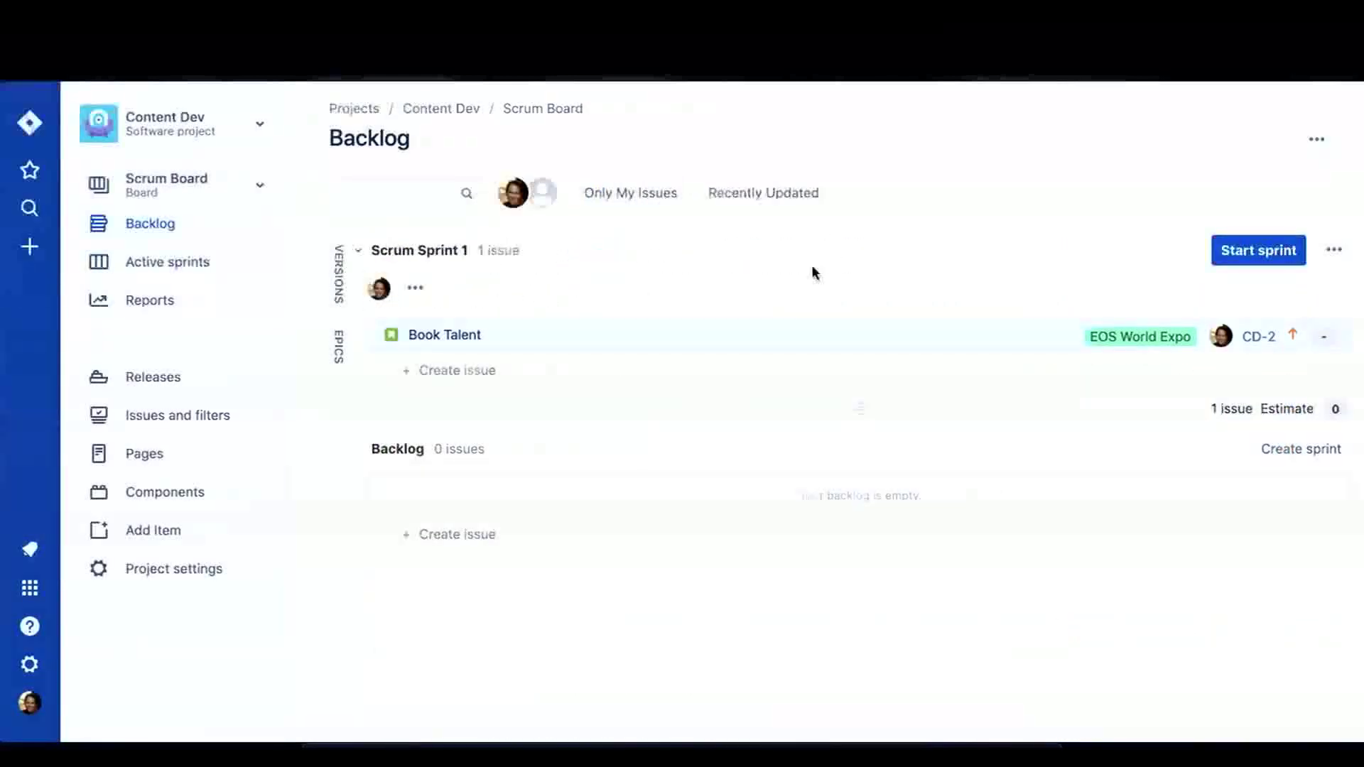
Fill in the start form of Content Dev's Scrum Sprint 1 with name "Test Sprint", duration 2 weeks and goal "Do work.", and cancel it.
{"action": "left_click", "coordinate": [1258, 252]}
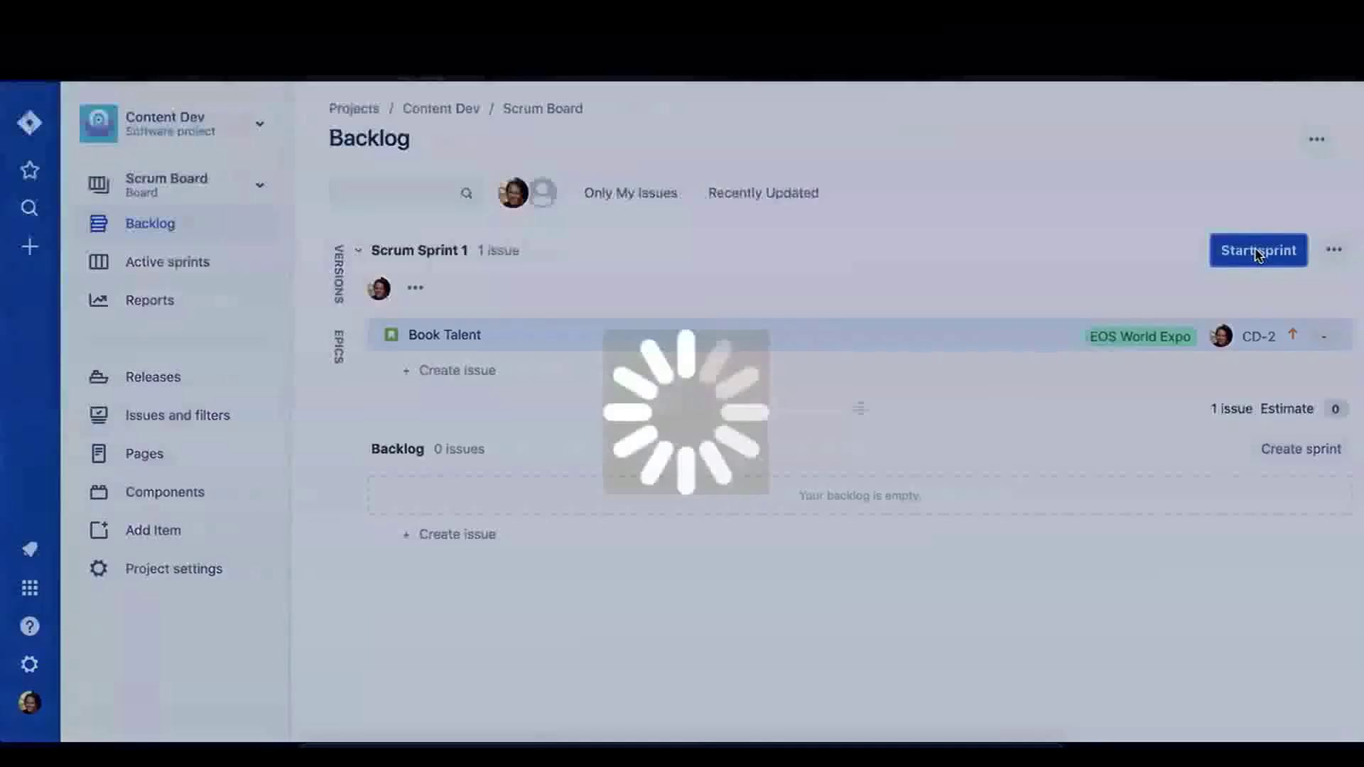
{"action": "left_click_drag", "start_coordinate": [567, 316], "coordinate": [312, 302]}
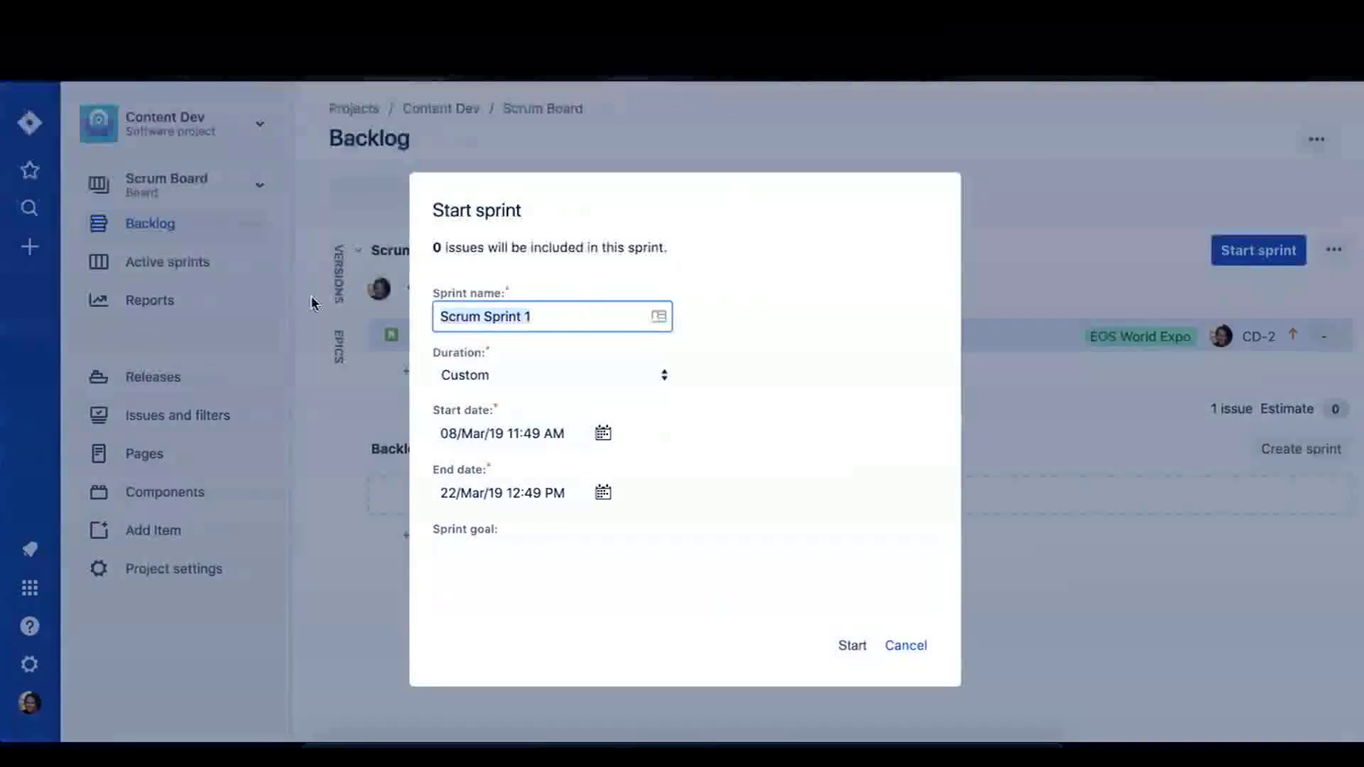
{"action": "type", "text": "Test"}
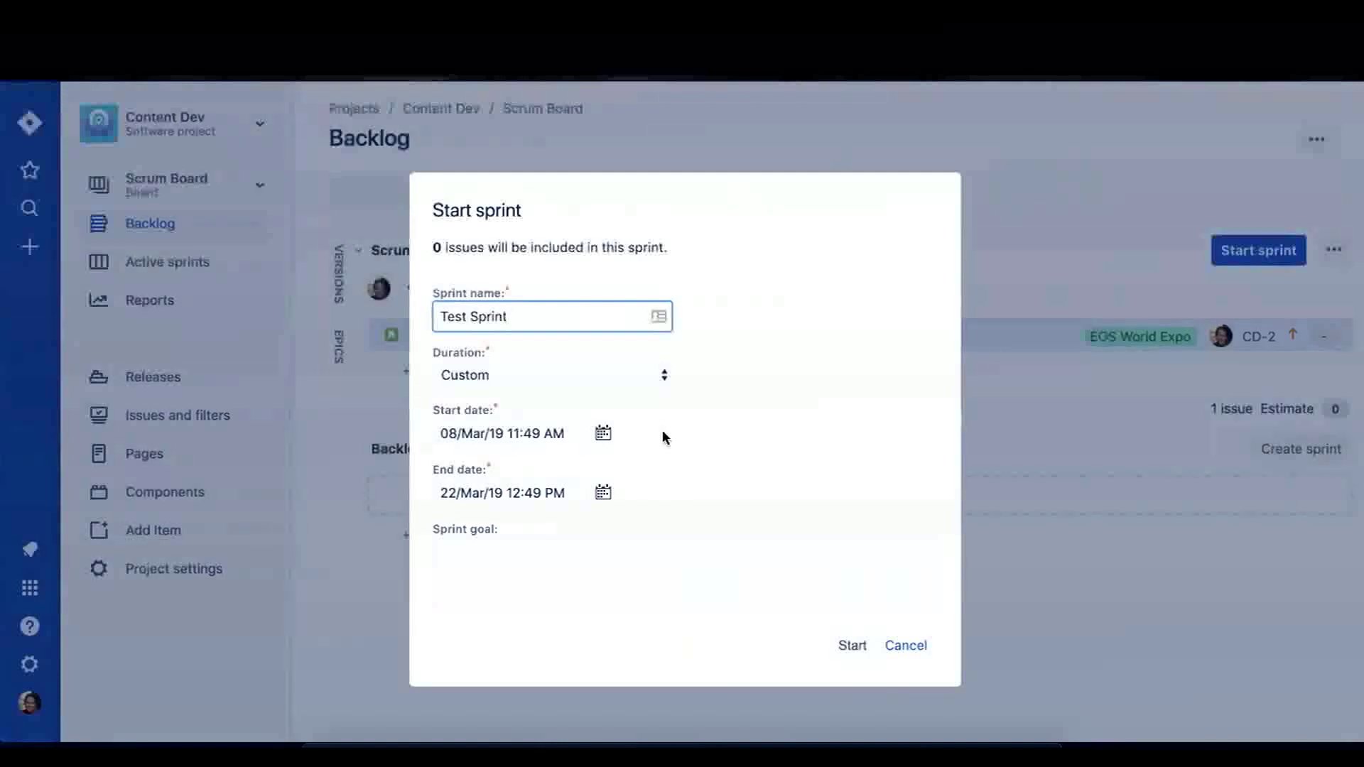
{"action": "left_click", "coordinate": [626, 375]}
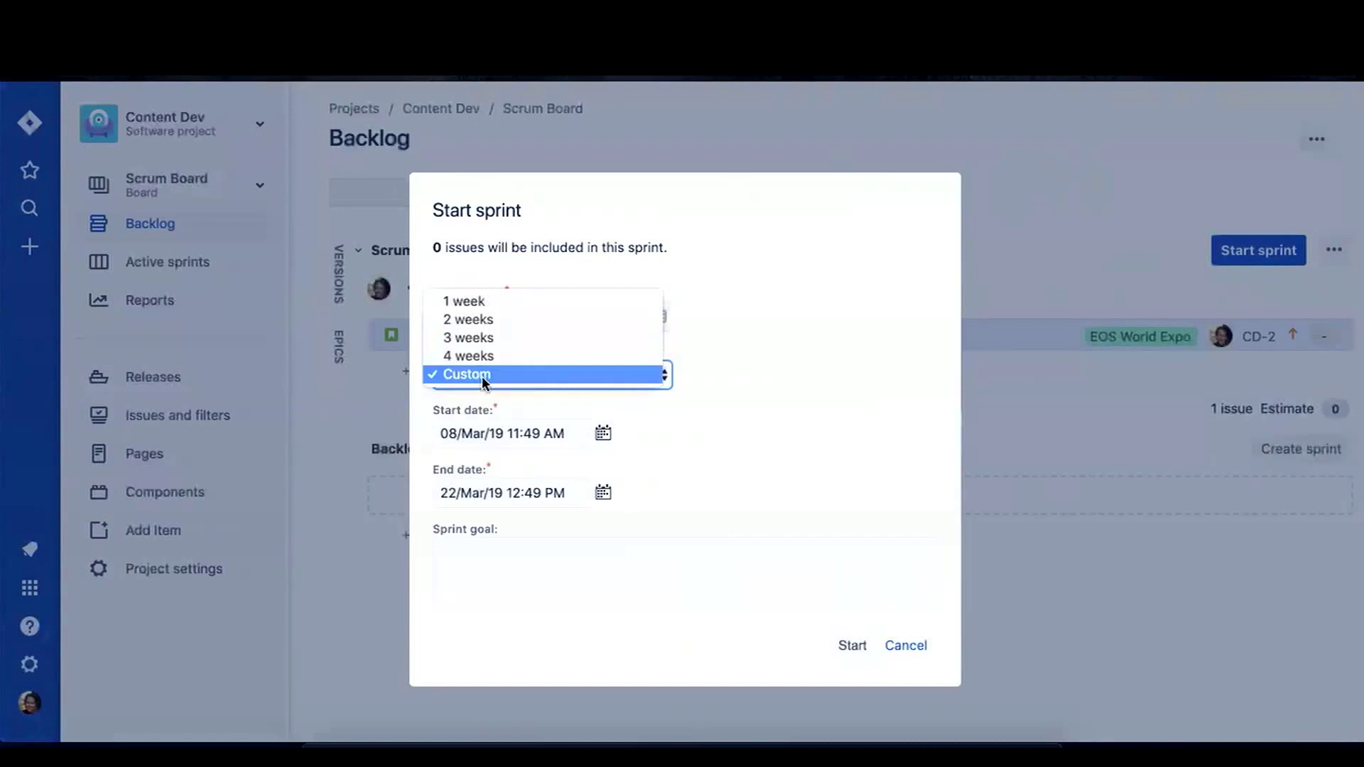
{"action": "left_click", "coordinate": [473, 319]}
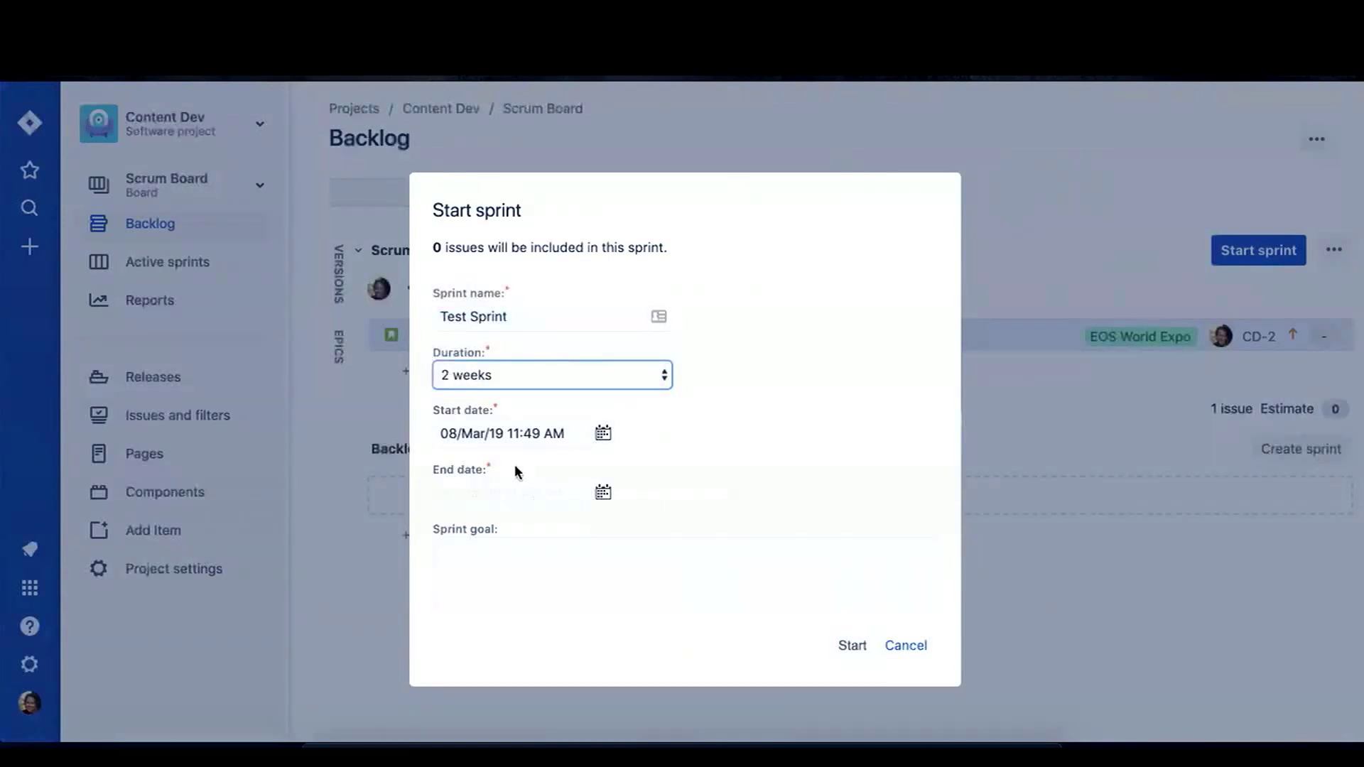
{"action": "left_click", "coordinate": [695, 576]}
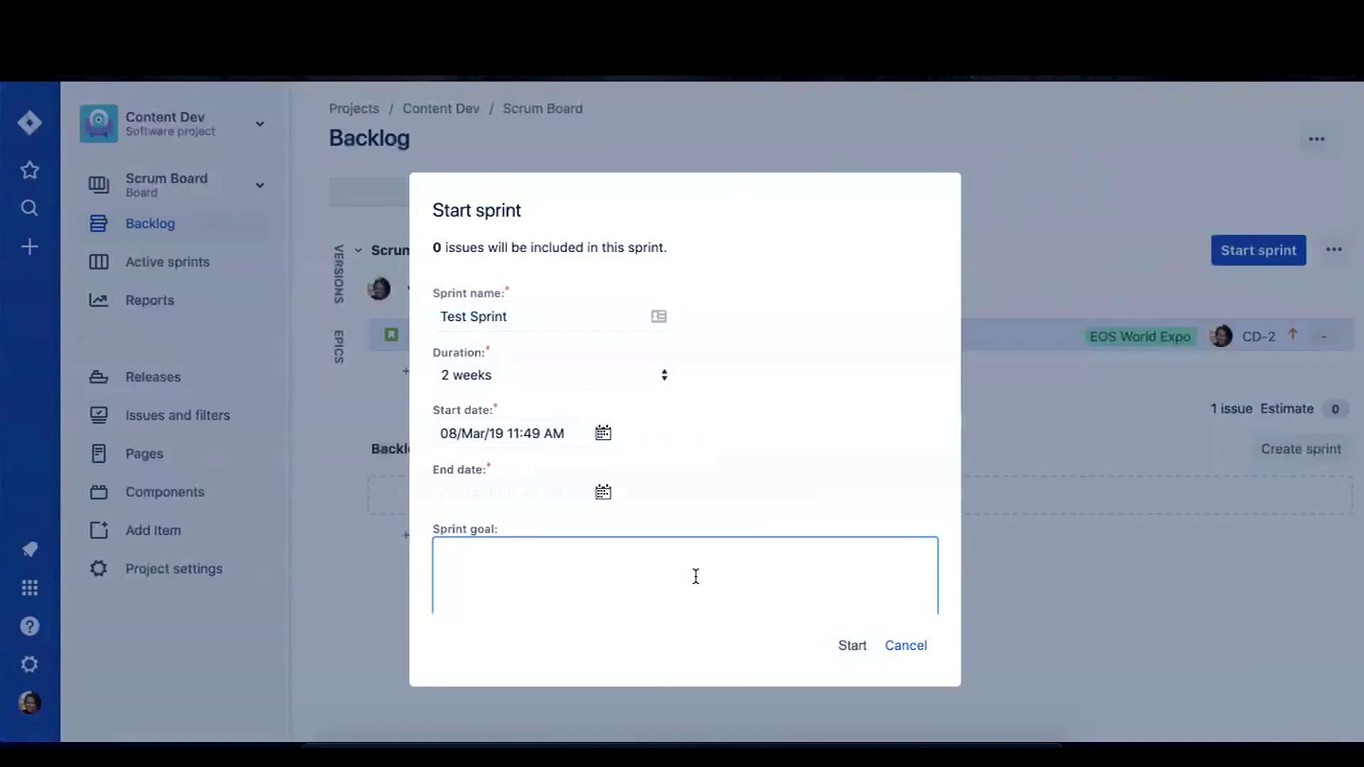
{"action": "type", "text": "Do work."}
{"action": "left_click", "coordinate": [905, 646]}
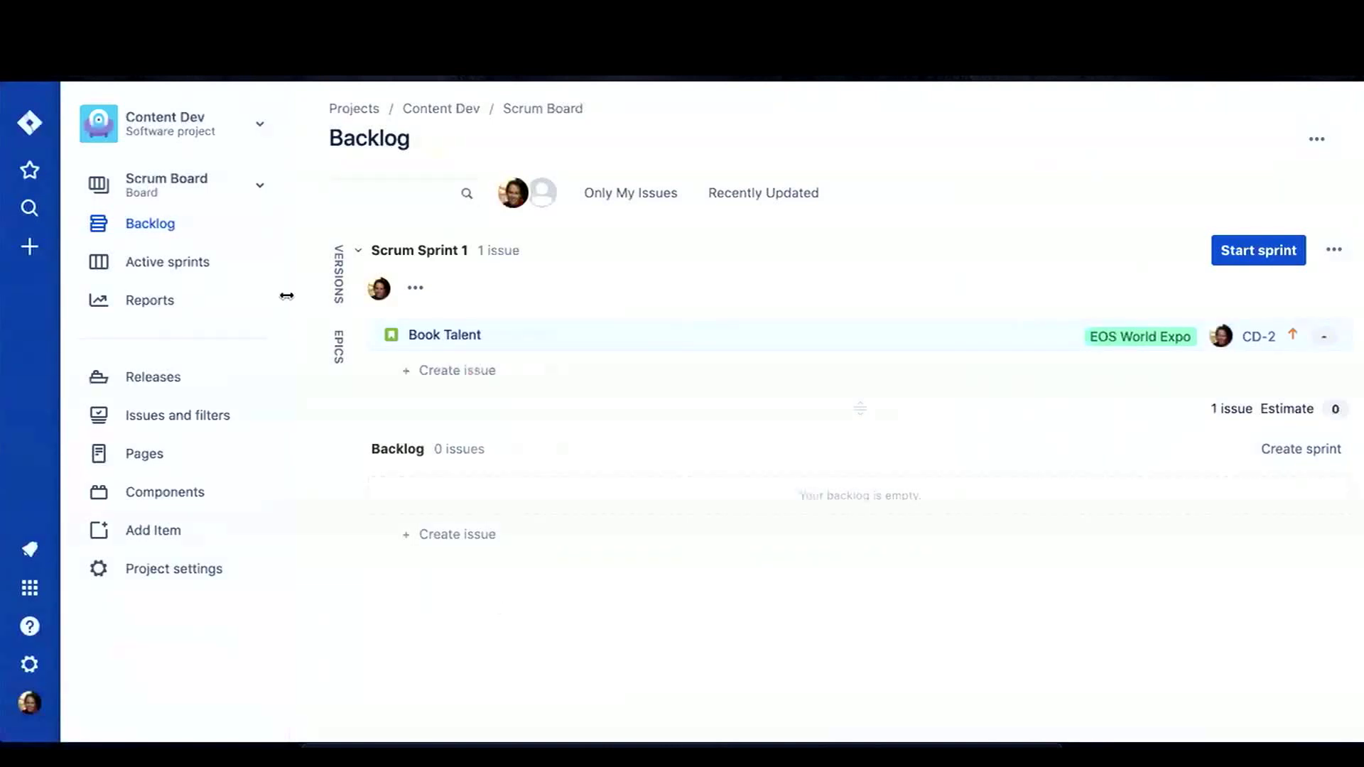
Switch to the CD board of Content Dev and move the Book Talent story to In Progress.
{"action": "left_click", "coordinate": [259, 187]}
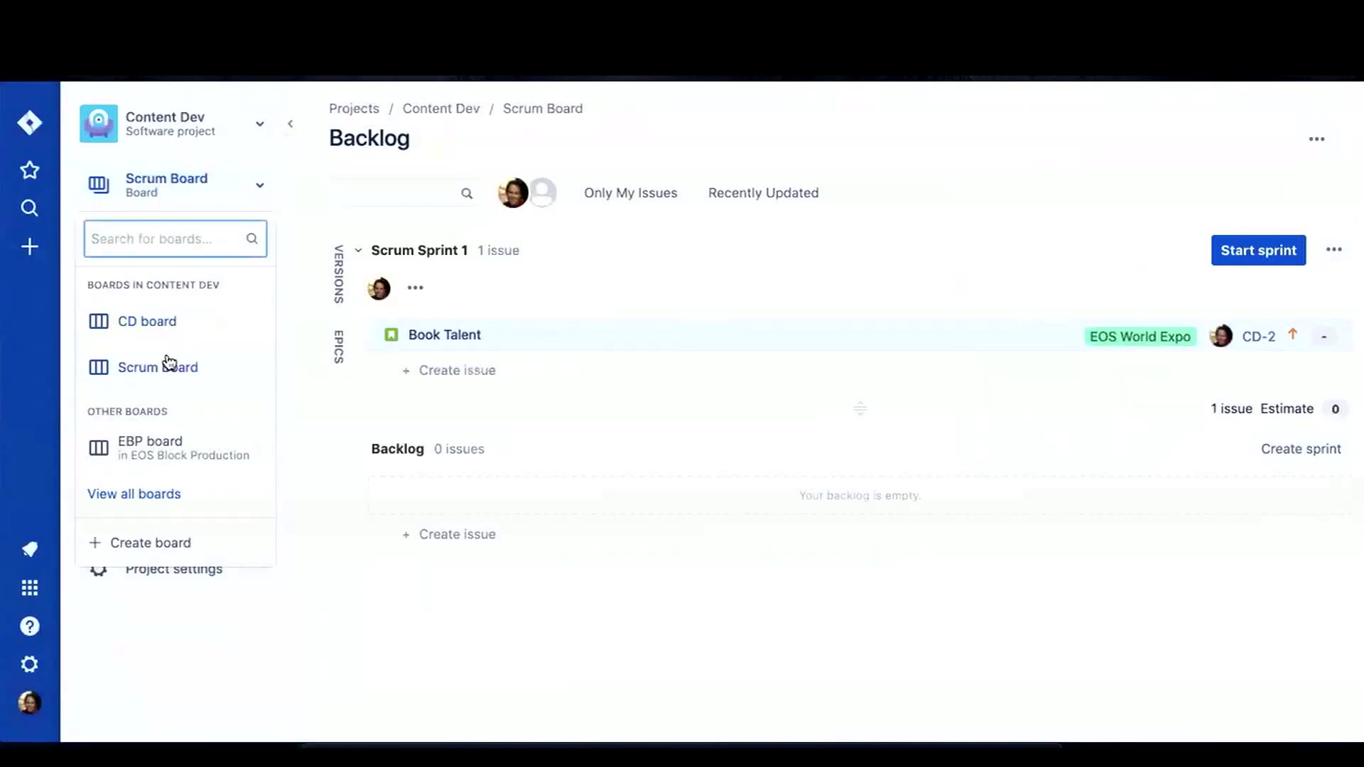
{"action": "left_click", "coordinate": [165, 325]}
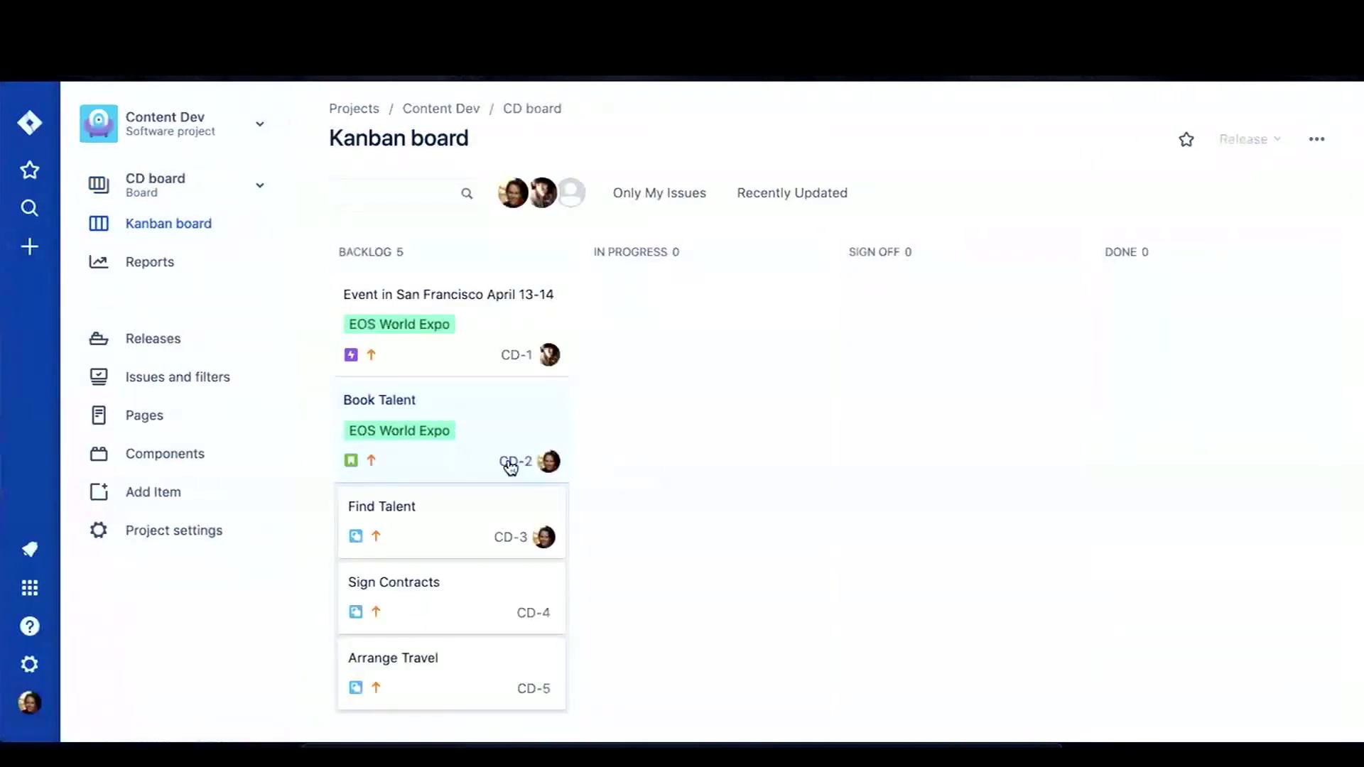
{"action": "left_click_drag", "start_coordinate": [508, 463], "coordinate": [760, 472]}
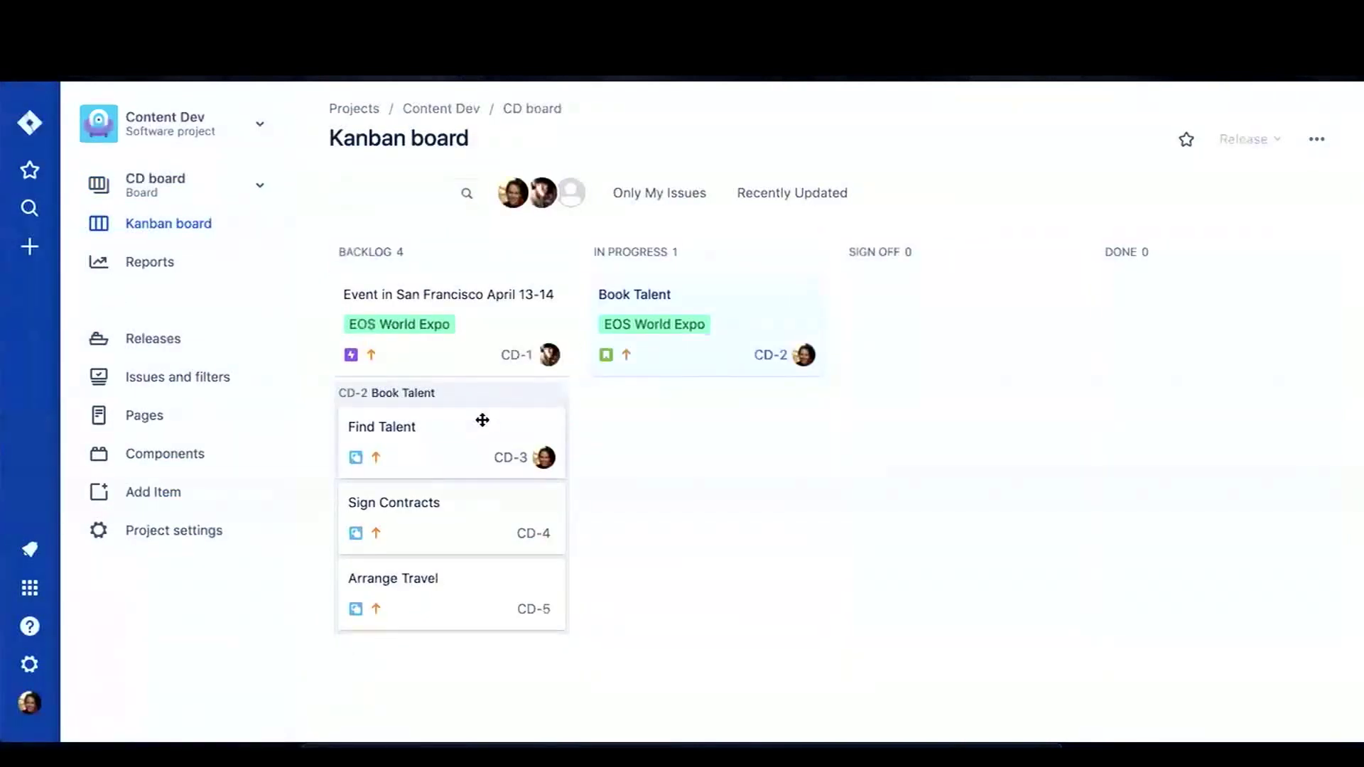
Move Sign Contracts and Arrange Travel to In Progress, and move Find Talent and Book Talent to Done and back to In Progress.
{"action": "left_click_drag", "start_coordinate": [482, 421], "coordinate": [1106, 516]}
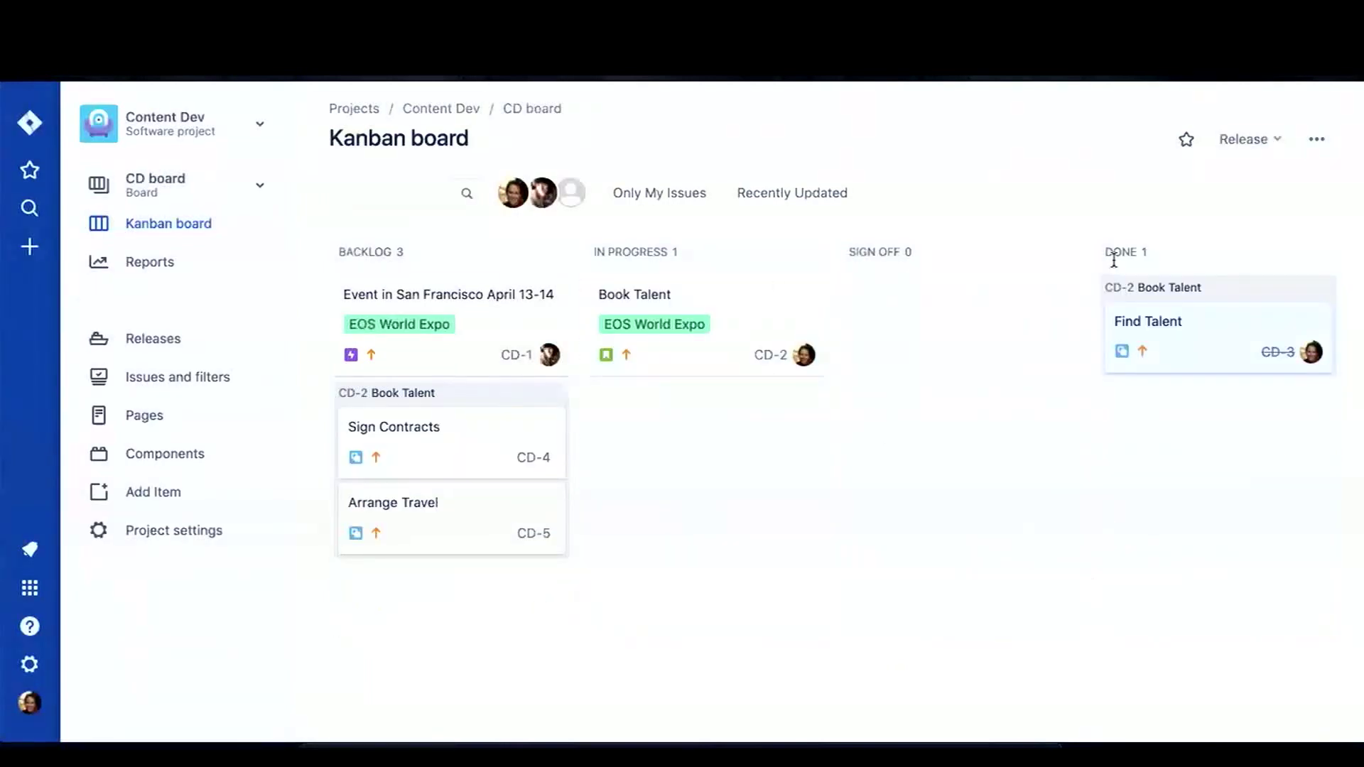
{"action": "left_click_drag", "start_coordinate": [469, 436], "coordinate": [827, 458]}
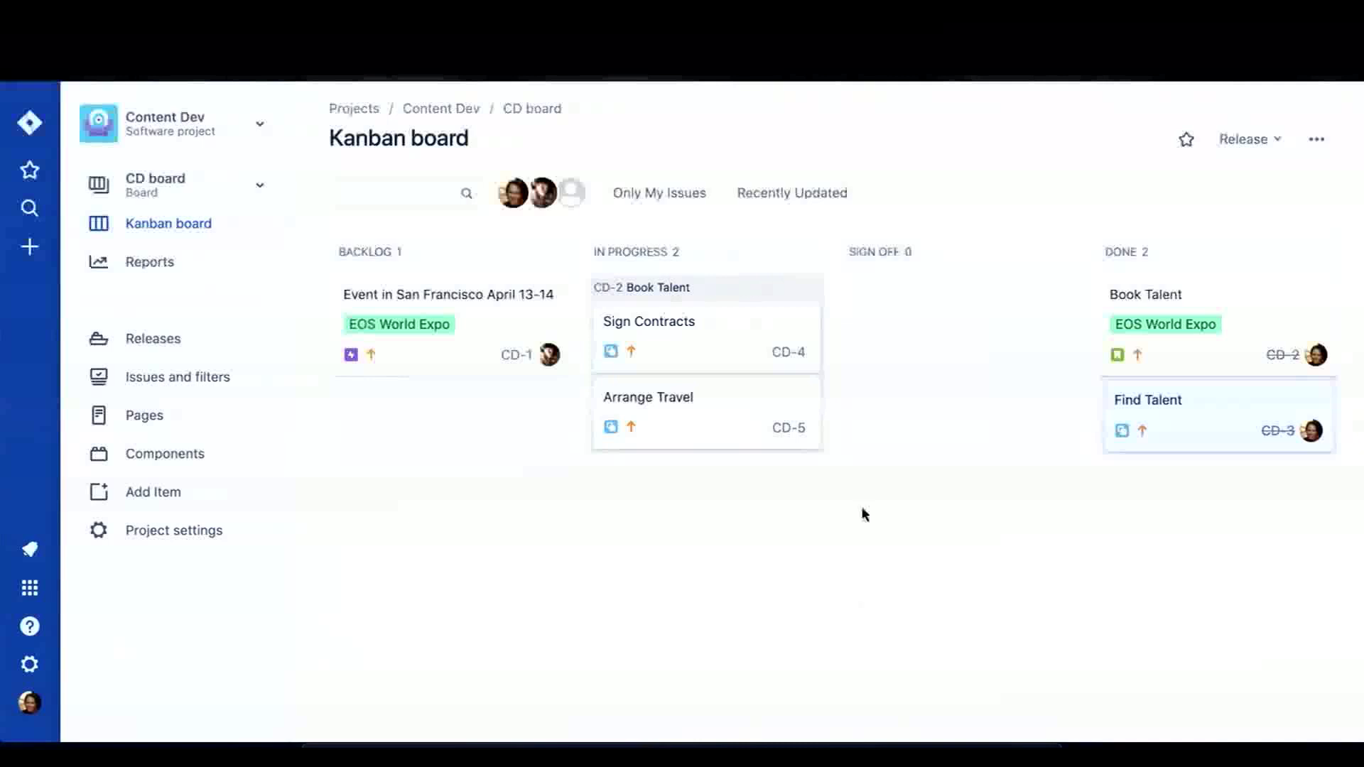
{"action": "left_click_drag", "start_coordinate": [1165, 319], "coordinate": [739, 305]}
{"action": "left_click_drag", "start_coordinate": [1208, 341], "coordinate": [720, 387]}
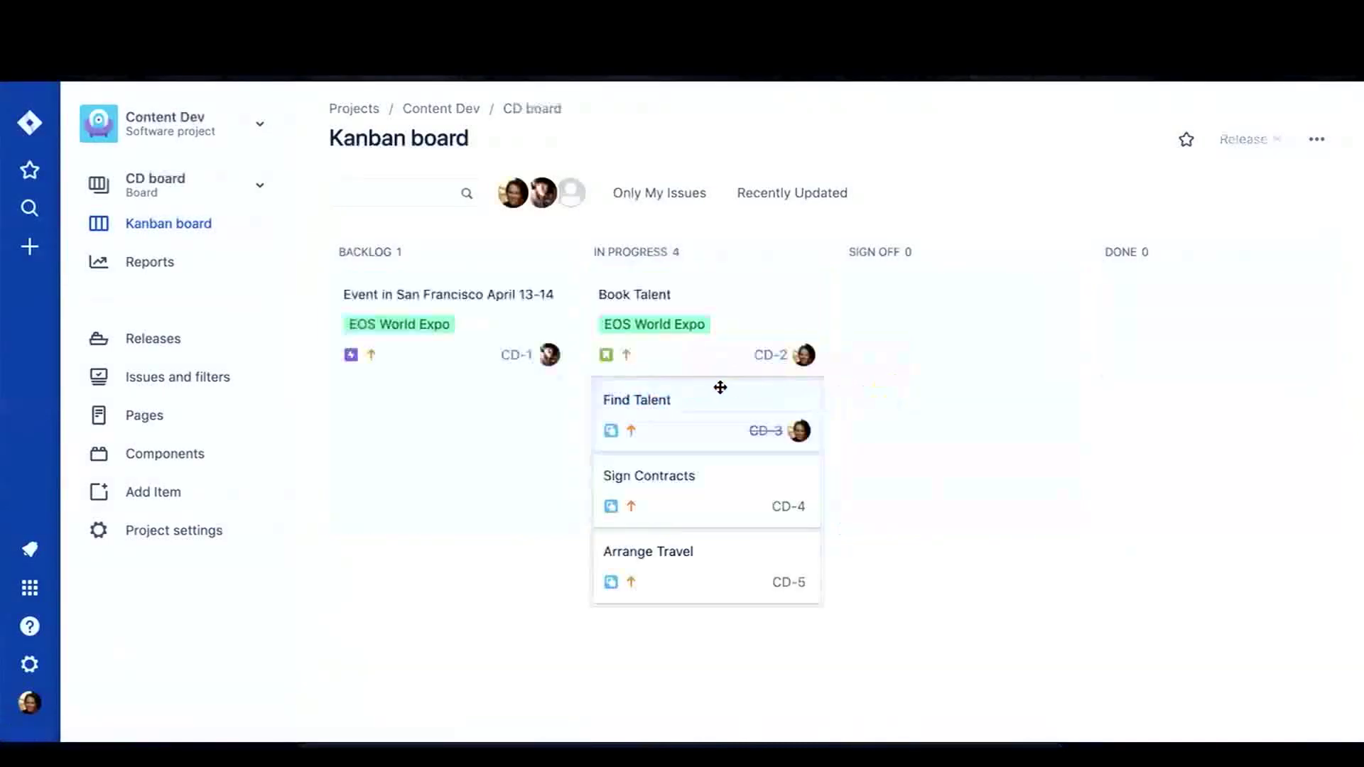